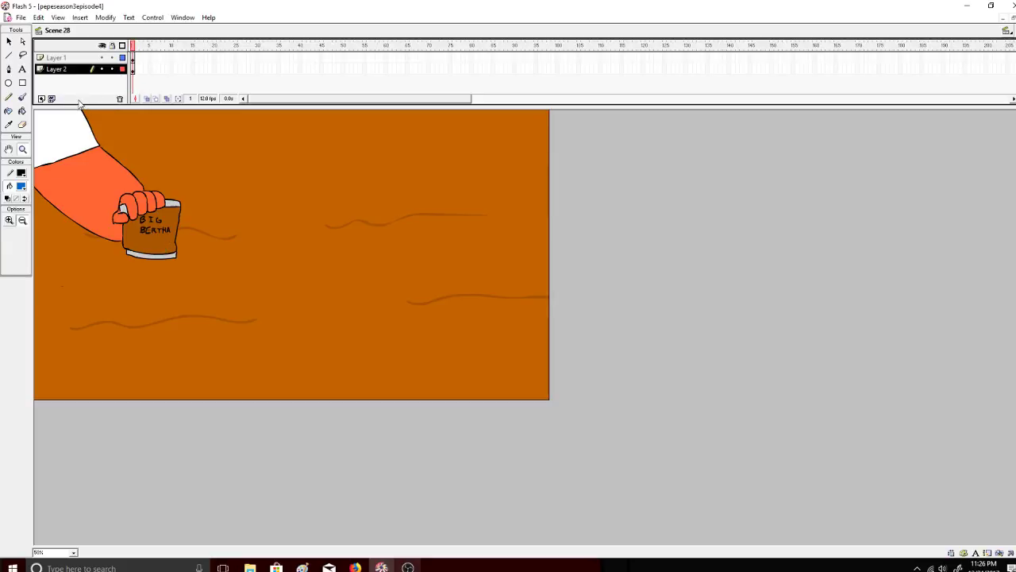
Add a new layer above Layer 2 and set the Brush to a black fill with a small brush size.
click(42, 98)
click(23, 97)
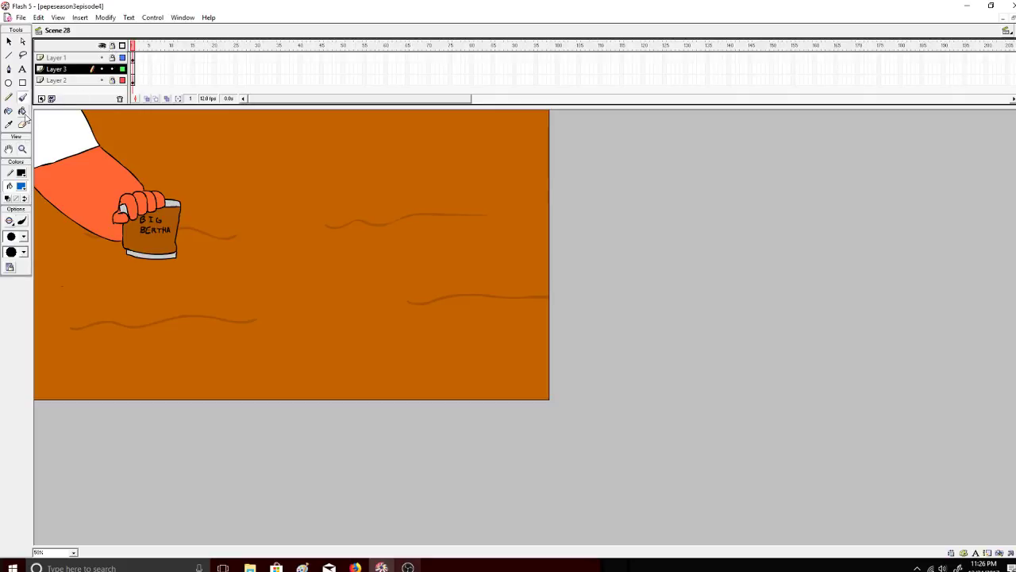
click(20, 186)
click(8, 210)
click(24, 236)
click(16, 244)
Show the work area and draw the head's rounded outline with two ears and a sideburn line on Layer 3.
click(58, 18)
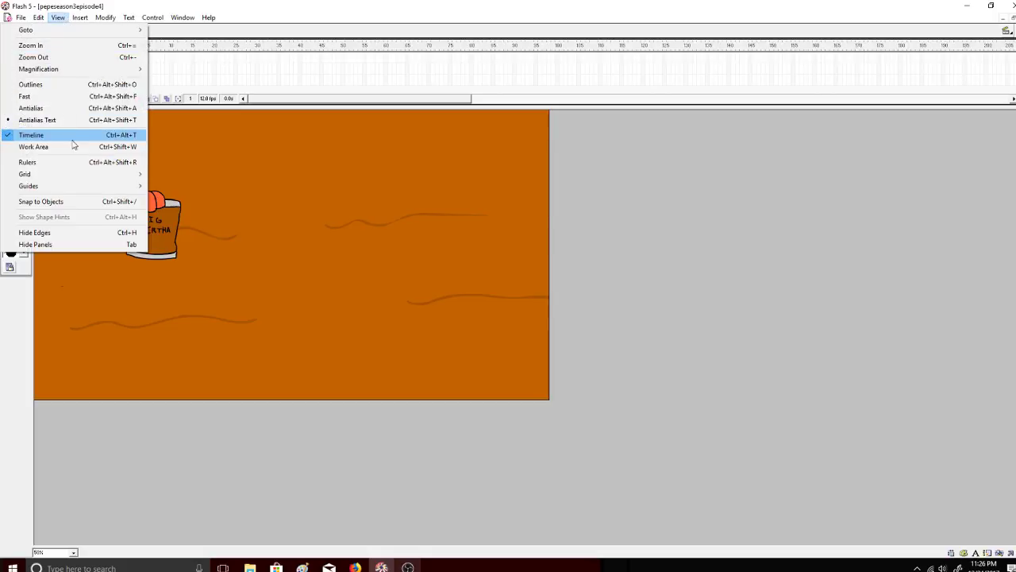
click(71, 146)
mouse_move(695, 227)
mouse_down()
mouse_move(721, 260)
mouse_move(744, 253)
mouse_move(743, 281)
mouse_move(770, 273)
mouse_move(768, 299)
mouse_move(751, 300)
mouse_move(777, 290)
mouse_move(783, 301)
mouse_move(771, 320)
mouse_move(779, 376)
mouse_move(770, 419)
mouse_move(738, 454)
mouse_move(697, 470)
mouse_move(617, 473)
mouse_move(577, 465)
mouse_move(529, 434)
mouse_move(506, 394)
mouse_move(498, 332)
mouse_move(514, 257)
mouse_move(574, 289)
mouse_move(576, 308)
mouse_move(543, 313)
mouse_up()
key(ctrl+z)
key(ctrl+z)
key(ctrl+z)
key(ctrl+z)
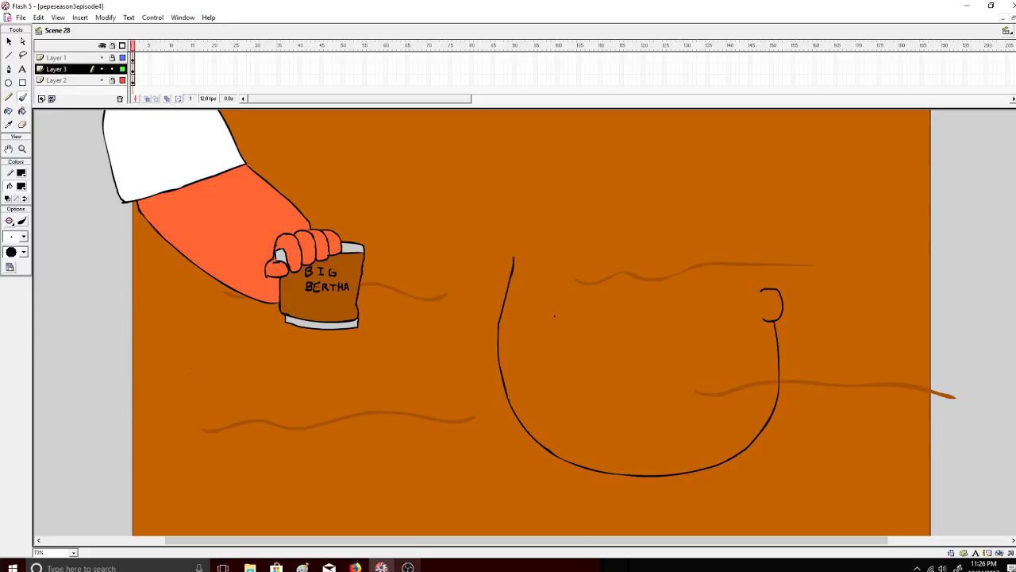
mouse_move(554, 274)
mouse_down()
mouse_move(572, 295)
mouse_move(552, 300)
mouse_move(548, 285)
mouse_move(535, 293)
mouse_move(543, 243)
mouse_up()
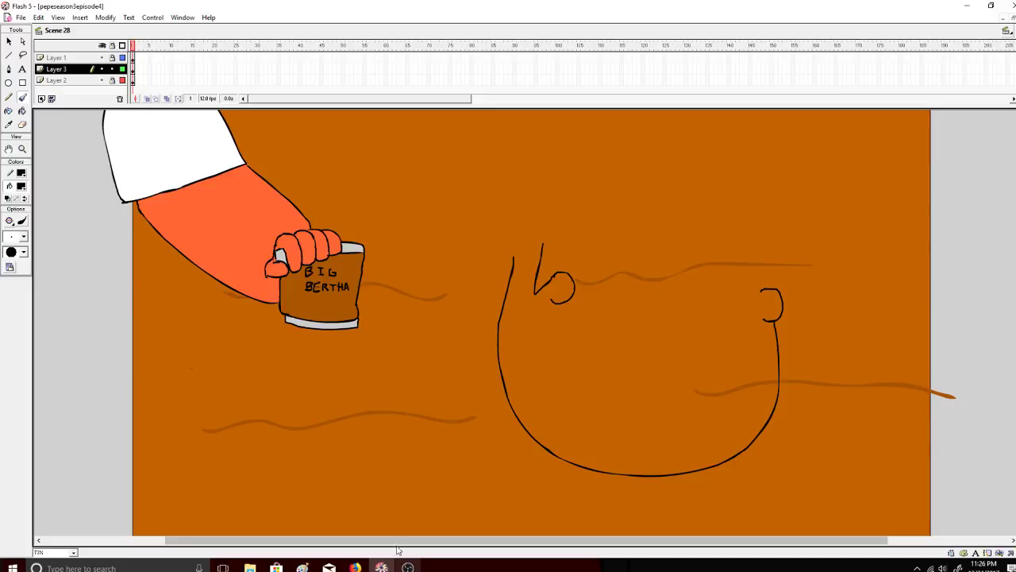
Switch to the YouTube live dashboard, check the stream title field, and return to Flash.
click(355, 567)
drag(388, 391, 309, 405)
click(383, 393)
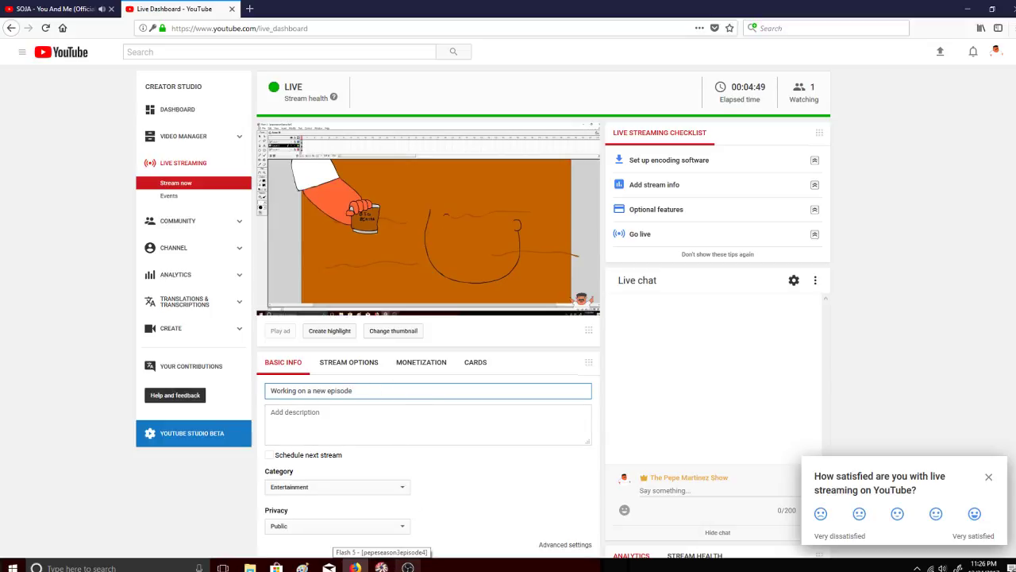
drag(381, 387, 268, 392)
click(366, 394)
click(381, 567)
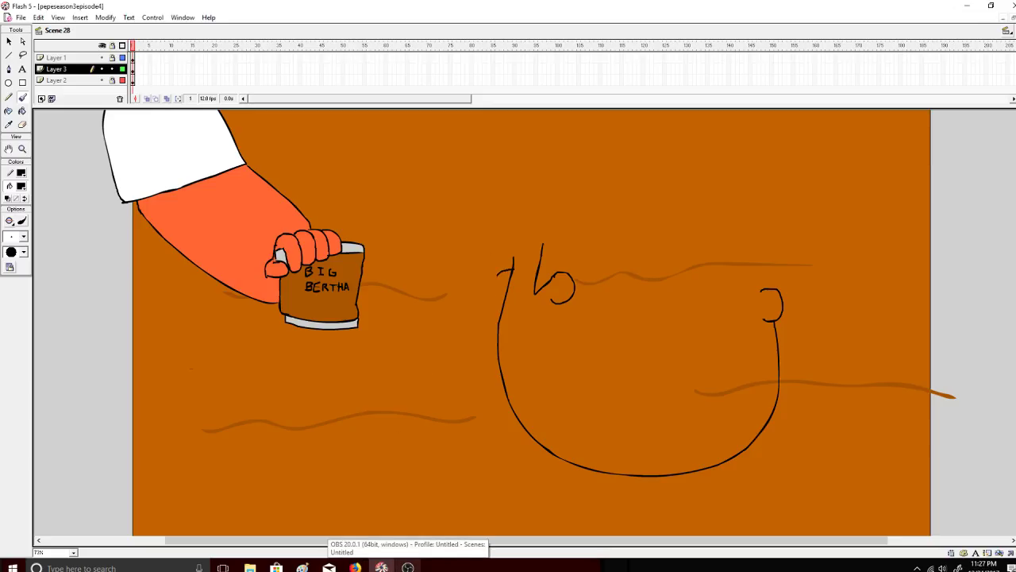
Draw the far ear and the outline of the flat-top hair between the sideburn and the ears.
drag(508, 270, 503, 295)
mouse_move(515, 256)
mouse_down()
mouse_move(517, 238)
mouse_move(545, 241)
mouse_move(520, 208)
mouse_move(525, 197)
mouse_move(620, 181)
mouse_up()
key(ctrl+z)
drag(519, 232, 526, 196)
key(ctrl+z)
mouse_move(519, 238)
mouse_down()
mouse_move(523, 195)
mouse_move(540, 190)
mouse_move(663, 183)
mouse_up()
key(ctrl+z)
mouse_move(519, 235)
mouse_down()
mouse_move(527, 205)
mouse_move(610, 192)
mouse_up()
key(ctrl+z)
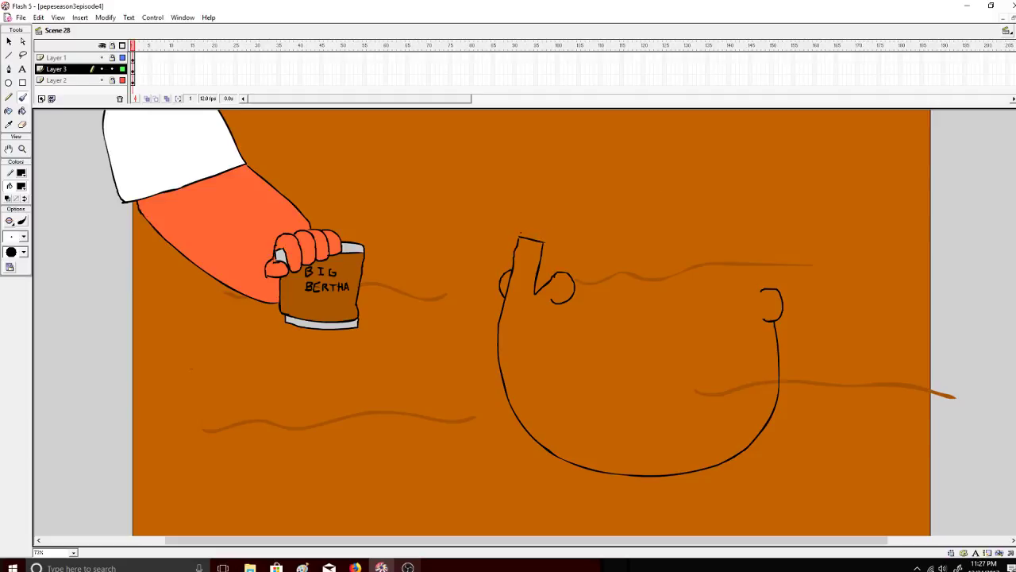
mouse_move(519, 235)
mouse_down()
mouse_move(530, 203)
mouse_move(602, 199)
mouse_move(762, 218)
mouse_move(762, 300)
mouse_move(690, 315)
mouse_move(573, 302)
mouse_up()
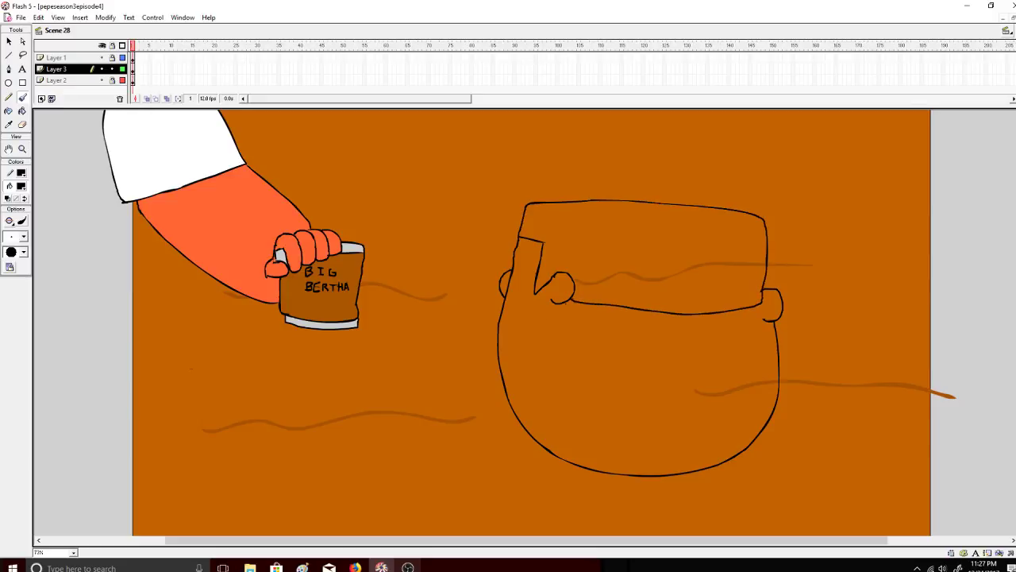
drag(522, 258, 516, 284)
key(ctrl+z)
drag(516, 260, 516, 281)
key(ctrl+z)
Draw the shoulders and a closed torso outline below the head, extending past the stage's lower edge.
scroll(532, 321, down, 3)
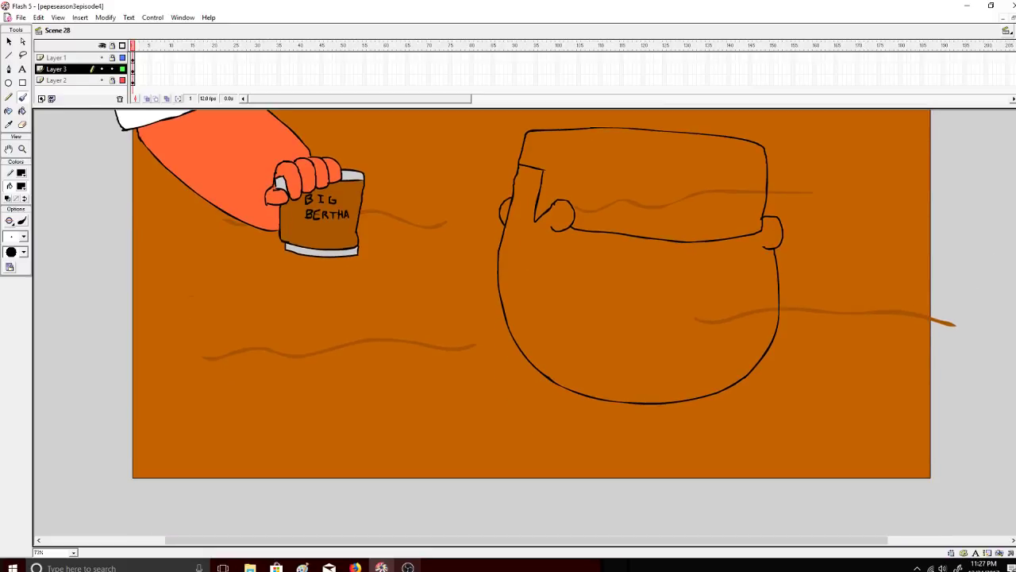
mouse_move(492, 279)
mouse_down()
mouse_move(338, 357)
mouse_move(296, 417)
mouse_move(285, 478)
mouse_move(317, 498)
mouse_move(725, 509)
mouse_move(848, 504)
mouse_move(964, 481)
mouse_move(898, 374)
mouse_move(865, 344)
mouse_move(780, 307)
mouse_up()
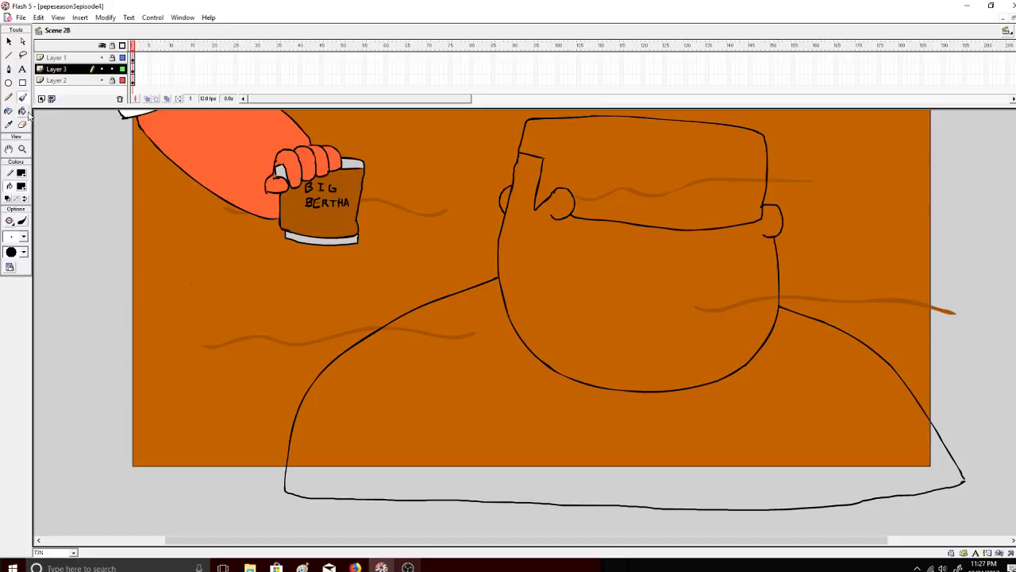
Fill the hair with yellow and the face and ears with a peach skin tone using the Paint Bucket.
key(k)
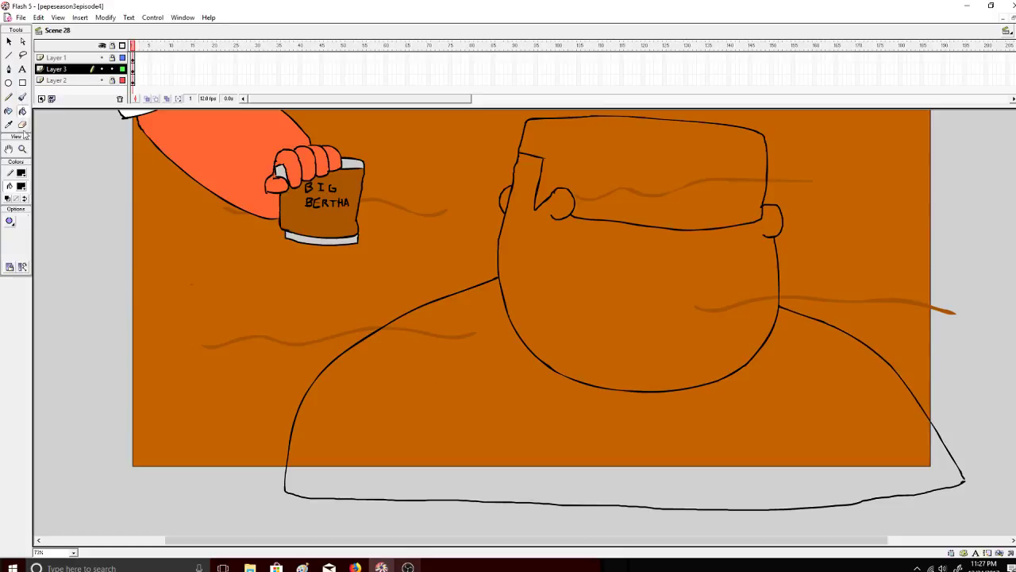
click(21, 185)
click(11, 252)
click(580, 129)
click(23, 187)
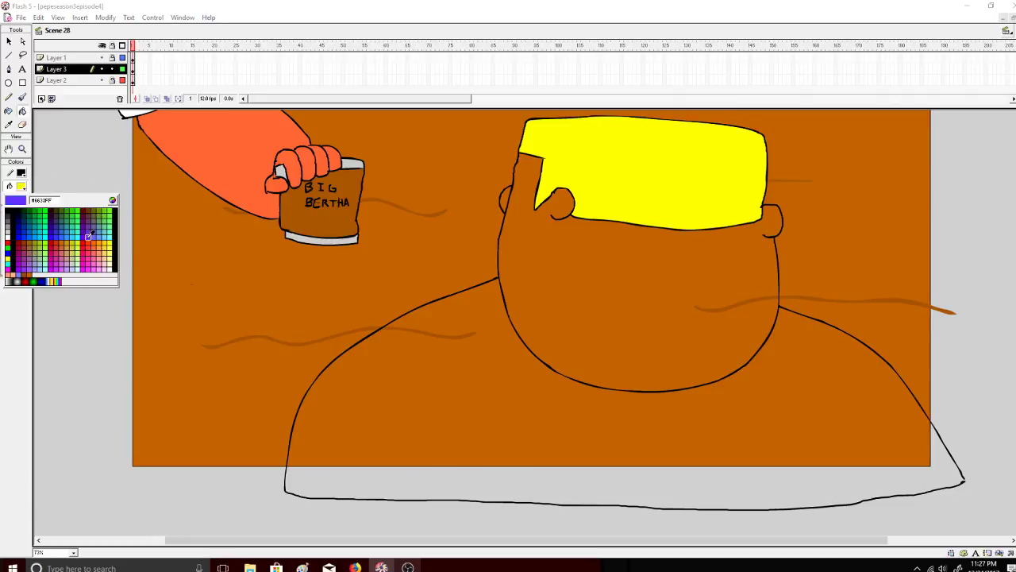
click(97, 249)
click(615, 288)
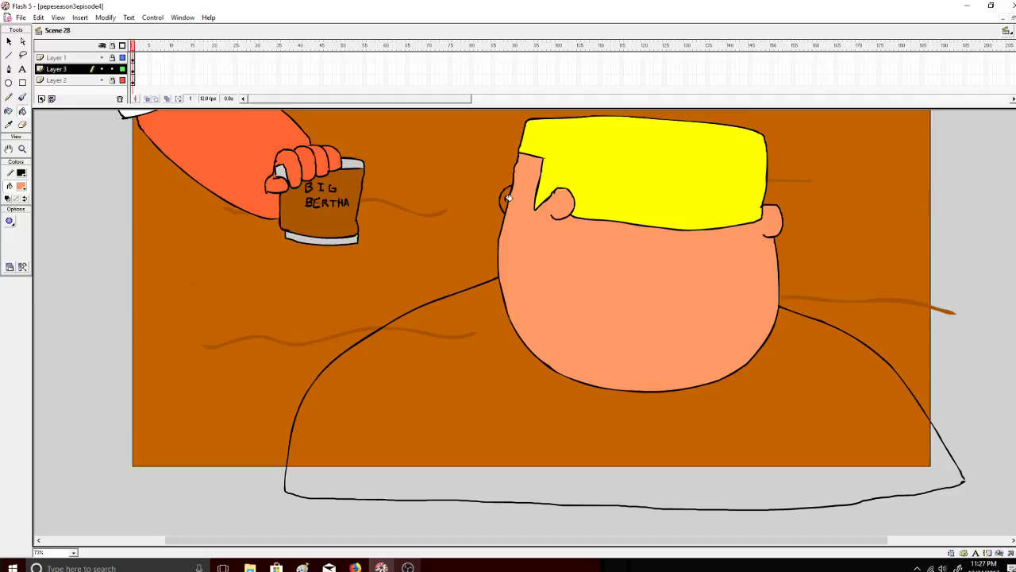
Fill the character's shirt with green.
click(23, 189)
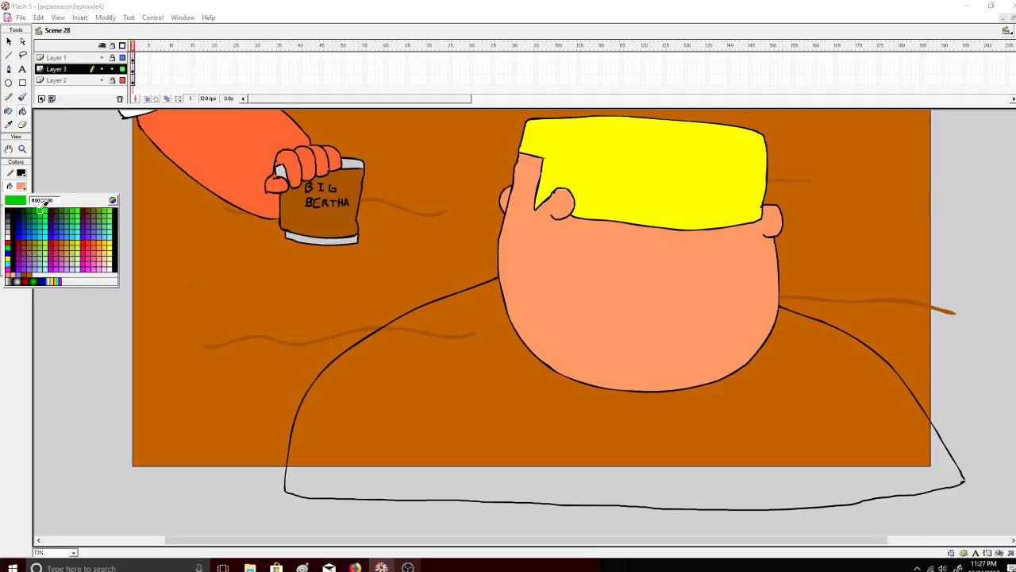
click(73, 220)
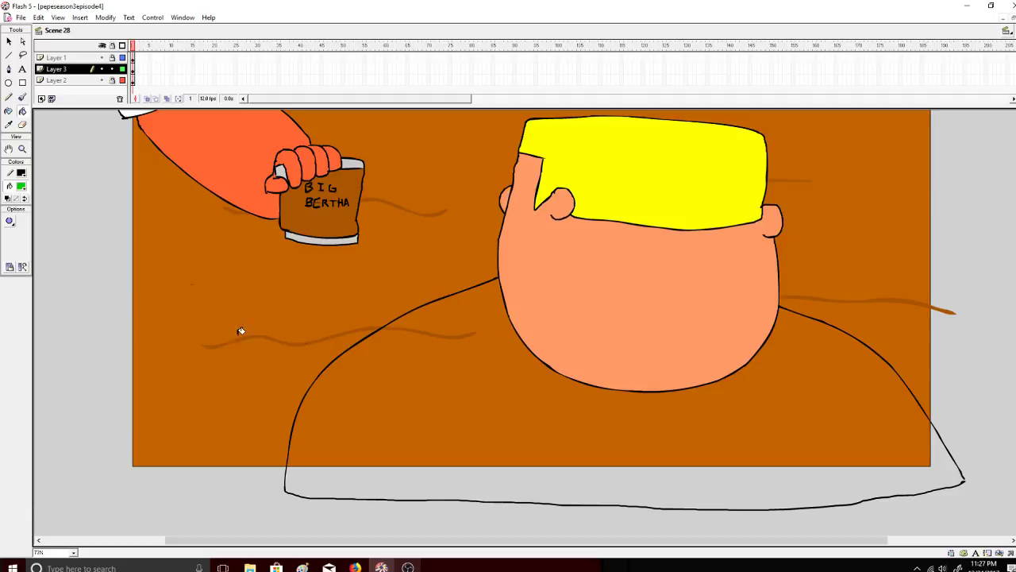
click(345, 384)
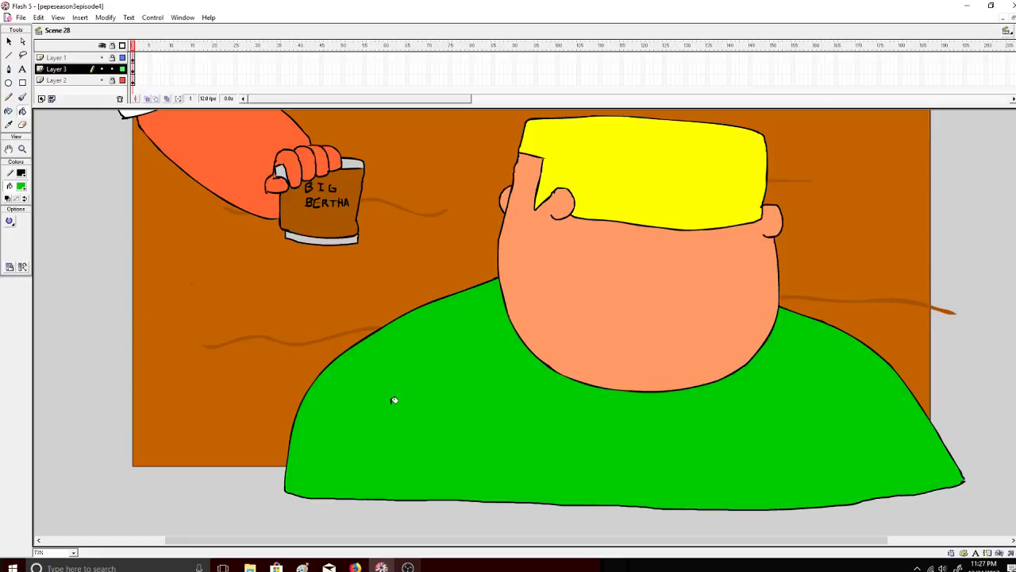
Hide the work area and zoom out to check the shot within the stage, and restore the work area.
click(61, 18)
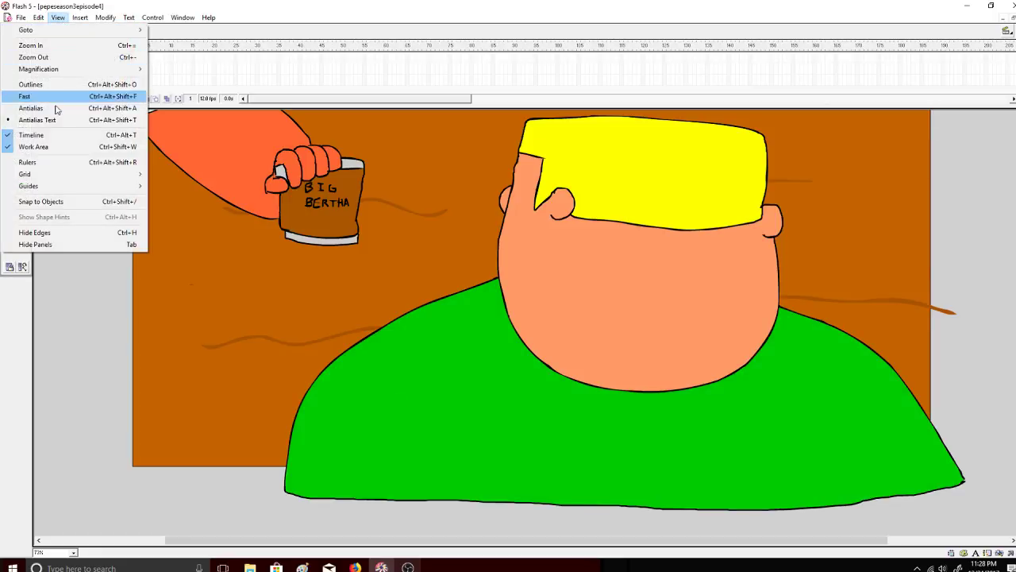
click(56, 149)
click(22, 148)
click(22, 220)
click(92, 258)
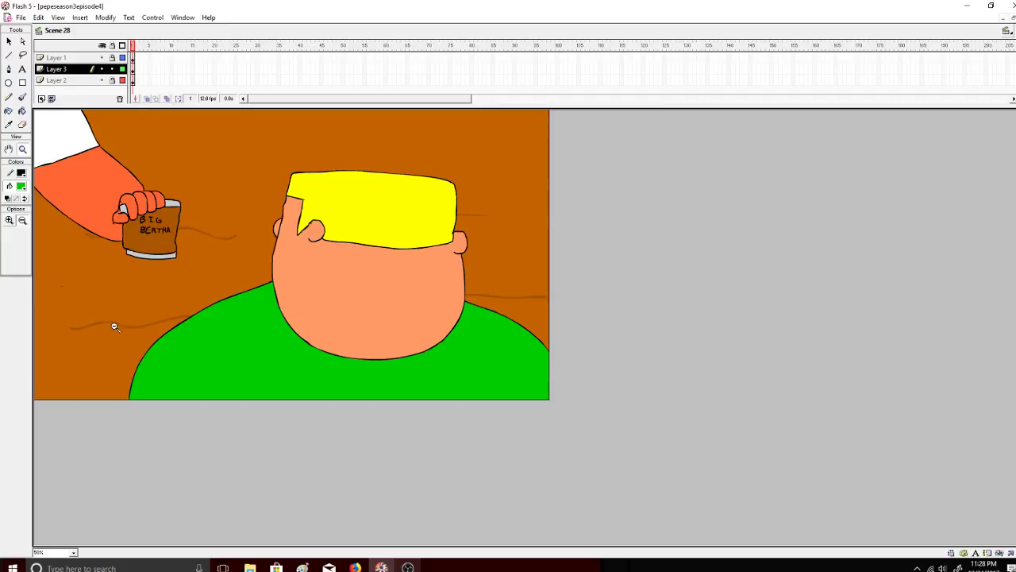
click(58, 17)
click(48, 144)
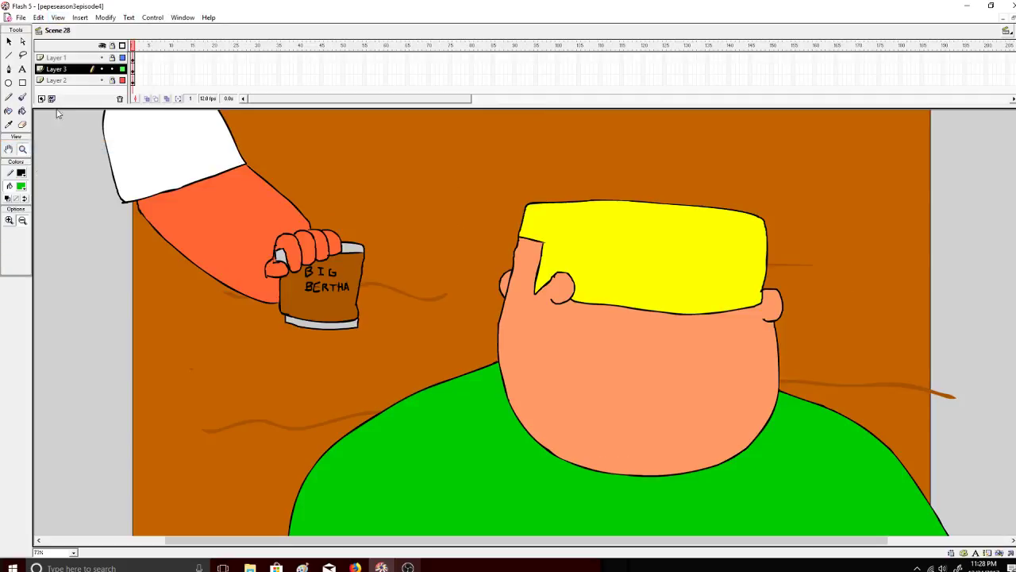
Set the Brush fill back to black and delete the extra layer added above Layer 3.
click(24, 98)
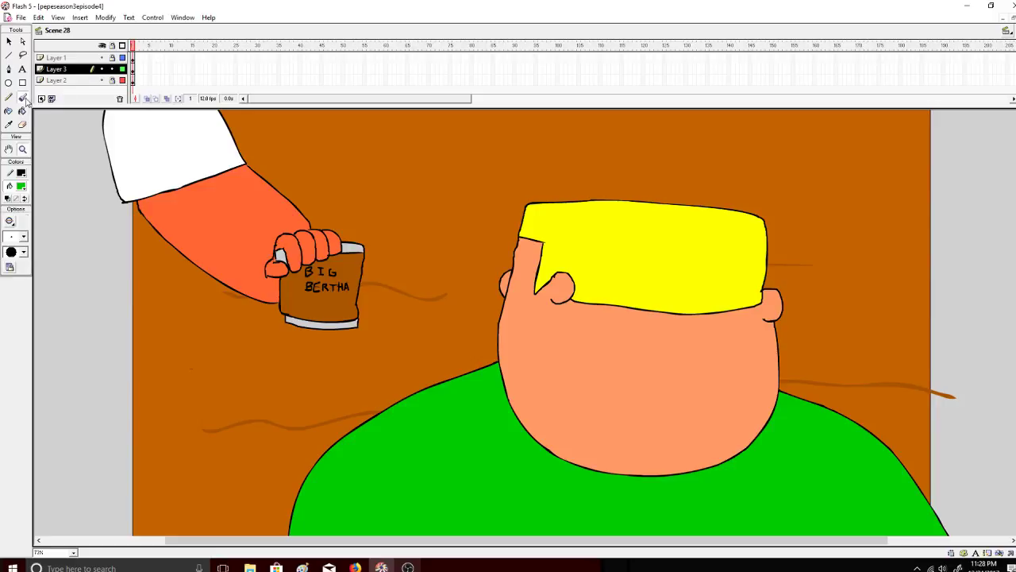
click(20, 185)
click(42, 99)
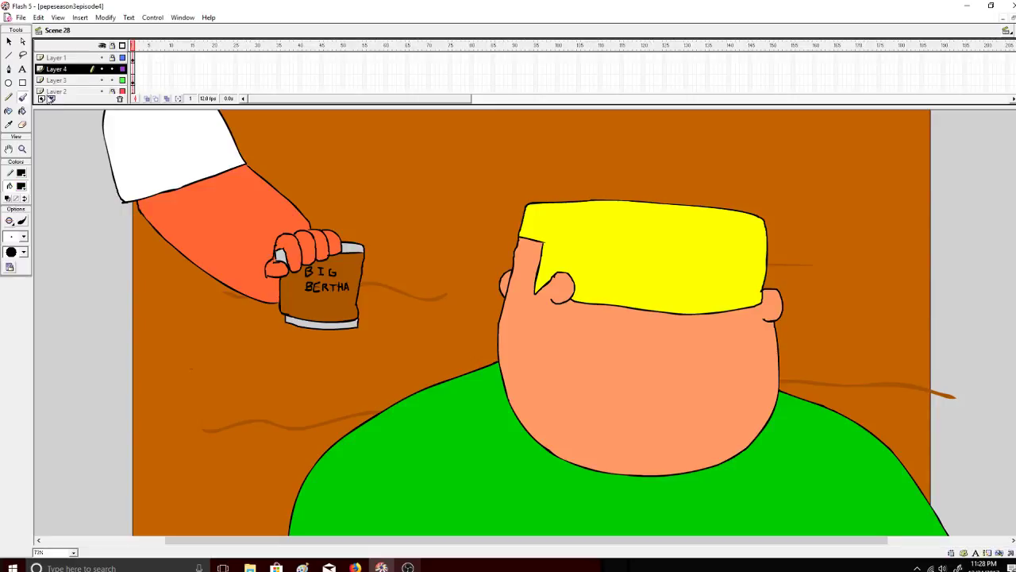
click(120, 98)
Insert keyframes at frame 22 on Layer 2 and Layer 3.
right_click(223, 79)
click(270, 130)
right_click(223, 60)
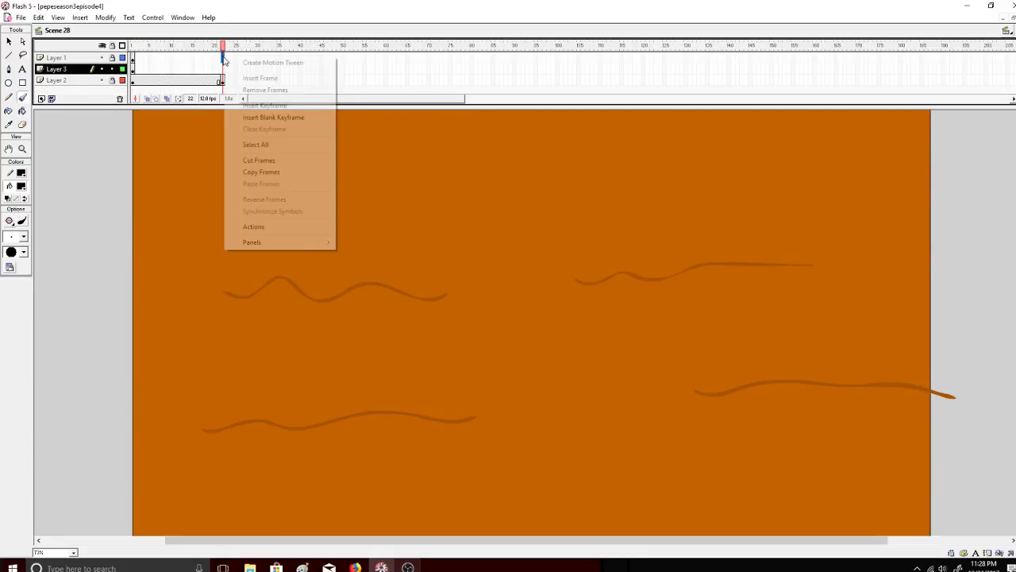
click(247, 104)
drag(223, 47, 137, 45)
key(ctrl+z)
right_click(223, 73)
click(245, 120)
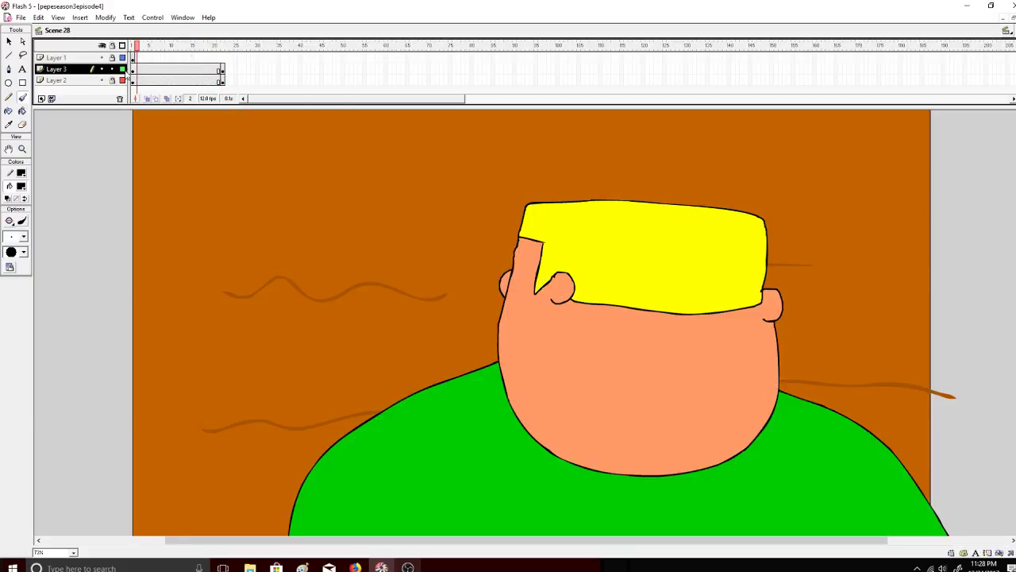
Unlock Layer 1, move its arm keyframe to frame 4, and extend the onion skin range to cover it.
click(137, 58)
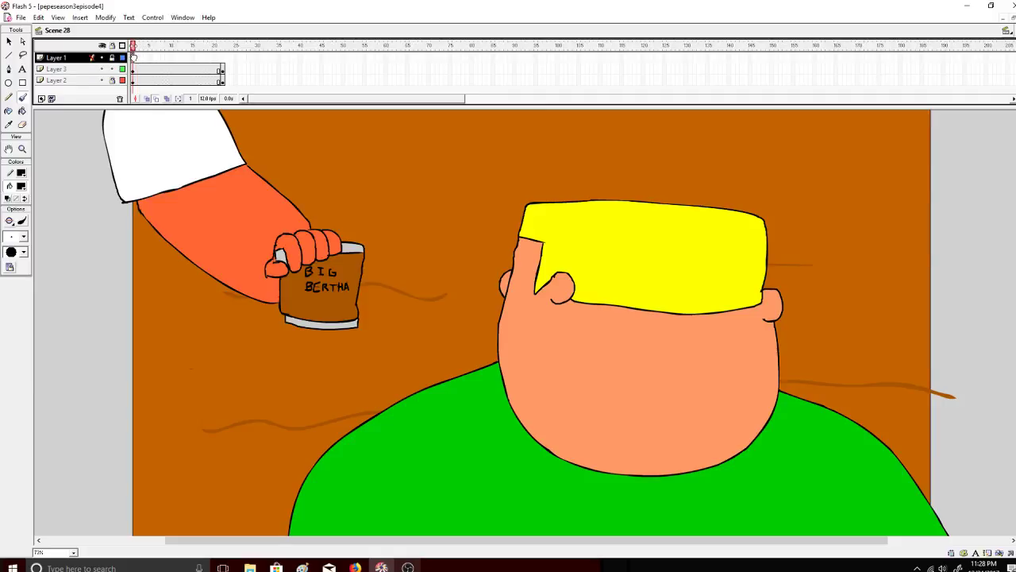
mouse_move(149, 58)
mouse_down()
mouse_move(140, 49)
mouse_move(148, 46)
mouse_move(132, 46)
mouse_up()
click(112, 57)
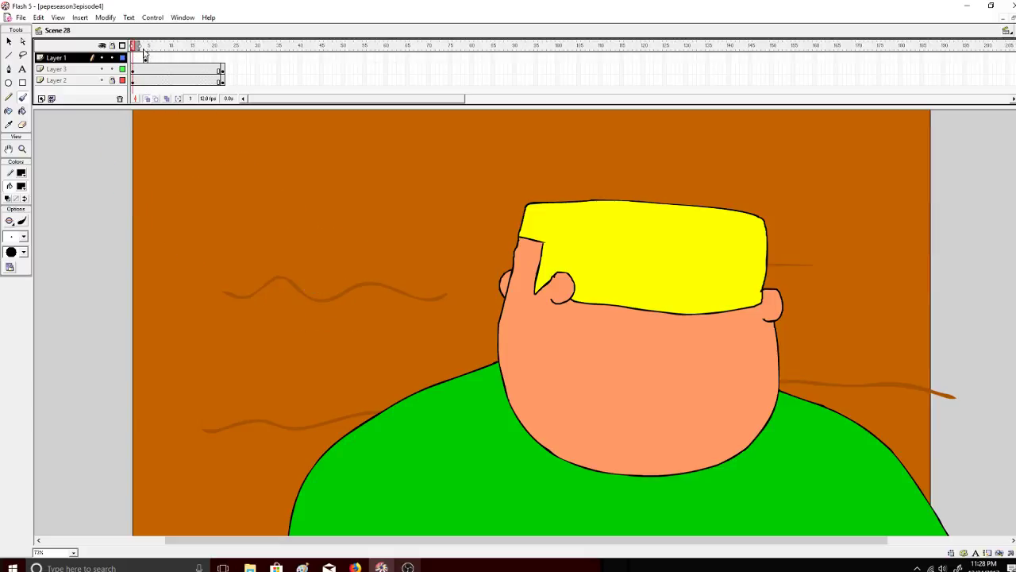
drag(142, 46, 148, 49)
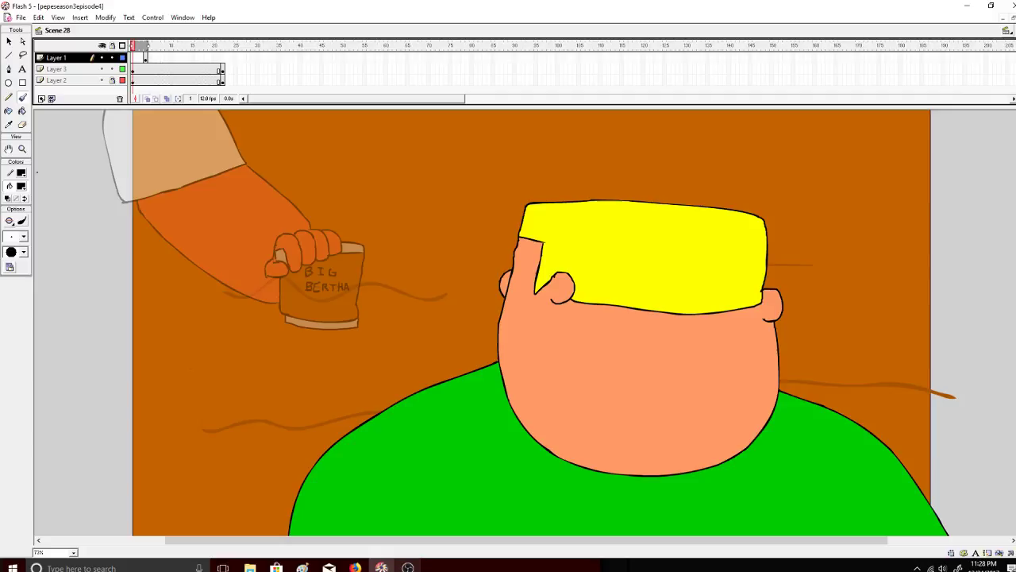
scroll(469, 298, up, 2)
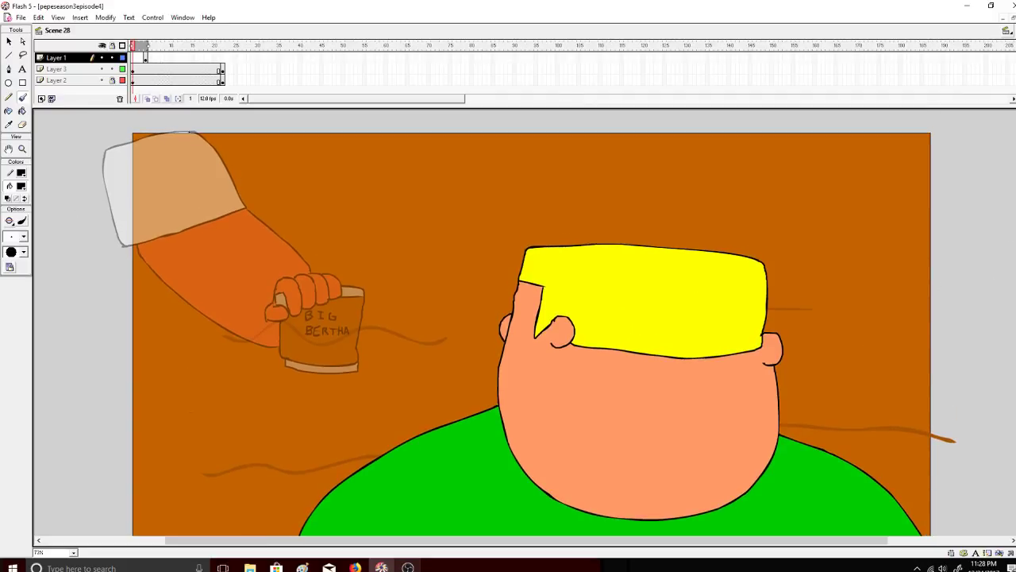
drag(194, 132, 206, 213)
key(ctrl+z)
mouse_move(187, 132)
mouse_down()
mouse_move(194, 228)
mouse_move(109, 226)
mouse_up()
key(ctrl+z)
Draw the lowered arm's sleeve and both forearm edges on frame 1 of Layer 1 over the onion-skinned arm.
mouse_move(185, 123)
mouse_down()
mouse_move(193, 180)
mouse_move(168, 229)
mouse_move(106, 239)
mouse_move(105, 148)
mouse_move(146, 119)
mouse_move(186, 121)
mouse_up()
drag(194, 225, 212, 308)
key(ctrl+z)
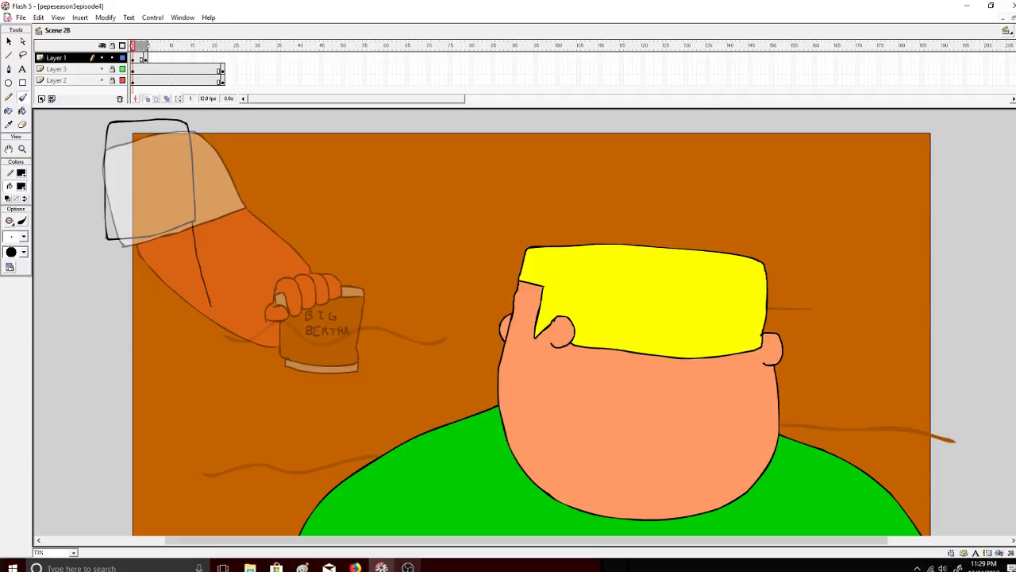
drag(112, 242, 148, 325)
Draw the hand's curled fingers at the lower end of the forearm.
mouse_move(213, 306)
mouse_down()
mouse_move(224, 316)
mouse_move(205, 317)
mouse_move(186, 342)
mouse_move(189, 321)
mouse_move(220, 314)
mouse_move(211, 308)
mouse_up()
key(ctrl+z)
key(ctrl+z)
key(ctrl+z)
key(ctrl+z)
key(ctrl+z)
key(ctrl+z)
key(ctrl+z)
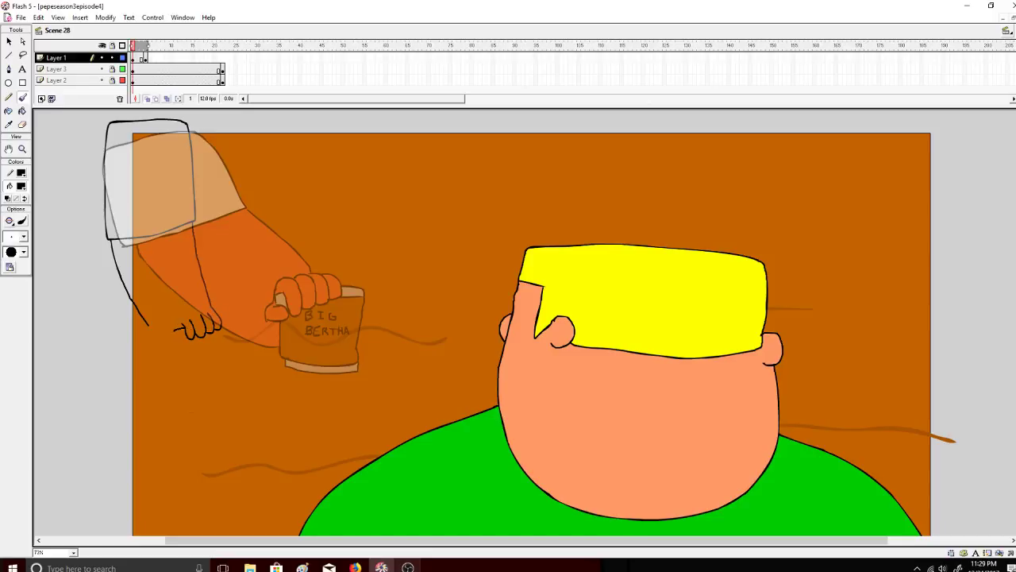
Draw the can below the fingers with its lower rim and the lettering "BIG BERTHA".
mouse_move(167, 338)
mouse_down()
mouse_move(168, 373)
mouse_move(180, 381)
mouse_move(231, 374)
mouse_move(223, 325)
mouse_up()
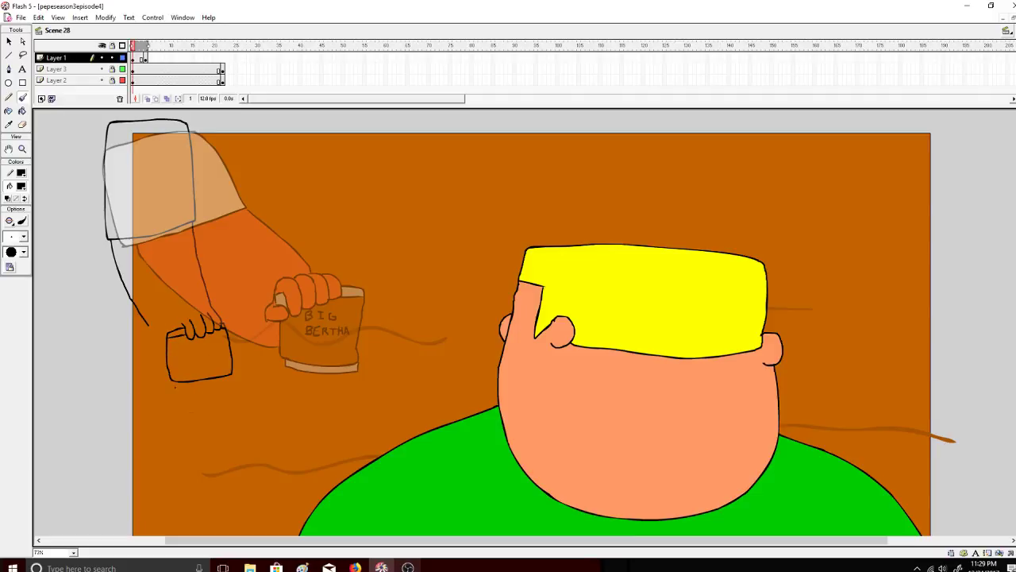
mouse_move(172, 379)
mouse_down()
mouse_move(175, 393)
mouse_move(231, 384)
mouse_up()
mouse_move(187, 350)
mouse_down()
mouse_move(206, 347)
mouse_move(179, 370)
mouse_move(216, 353)
mouse_up()
drag(211, 354, 227, 352)
click(355, 567)
click(381, 568)
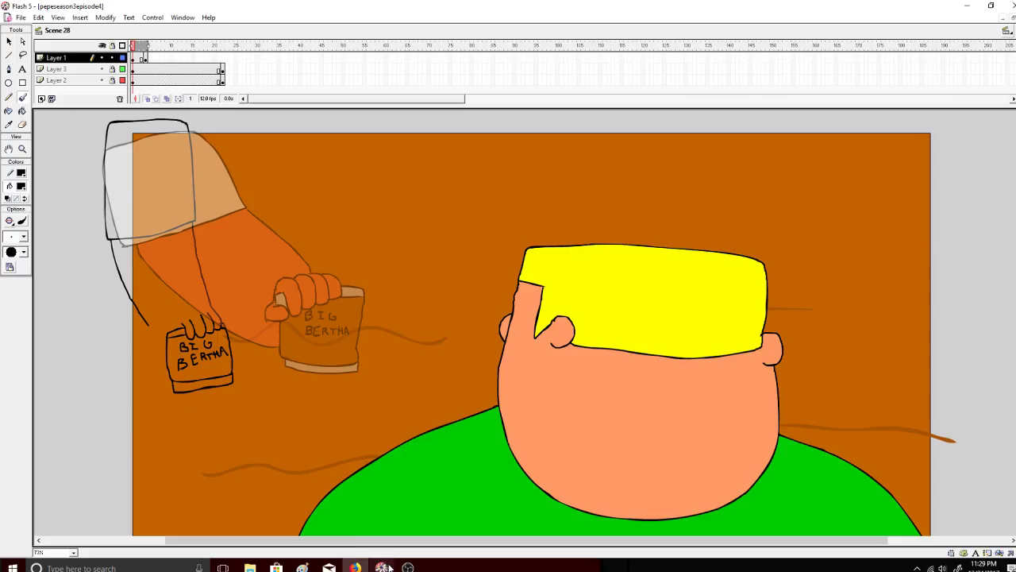
Extend the forearm's outer edge to the can, draw the thumb, and touch up the "BERTHA" lettering.
mouse_move(148, 324)
mouse_down()
mouse_move(173, 354)
mouse_move(167, 341)
mouse_up()
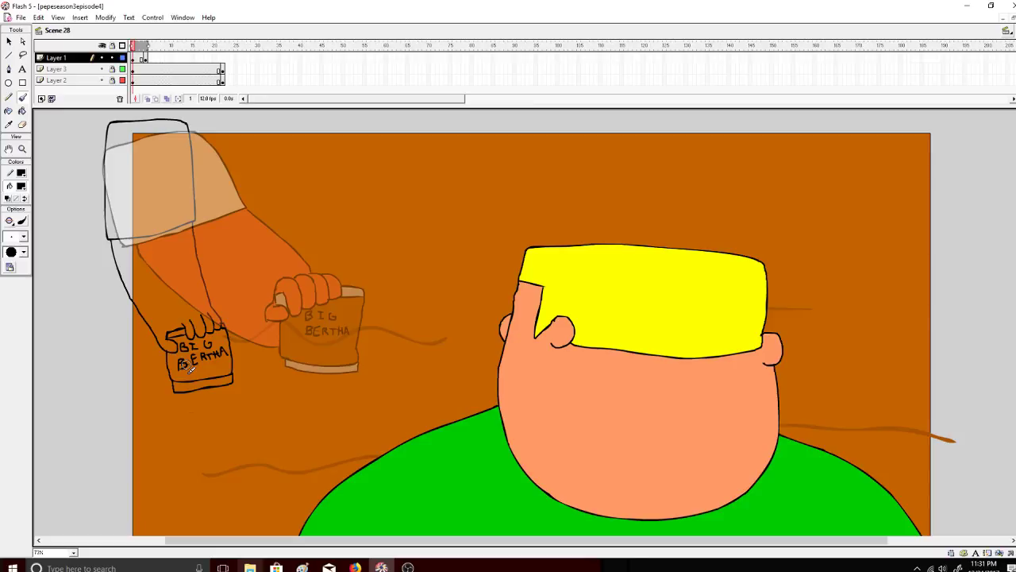
drag(184, 365, 179, 369)
drag(170, 334, 175, 336)
key(ctrl+z)
click(360, 566)
click(379, 566)
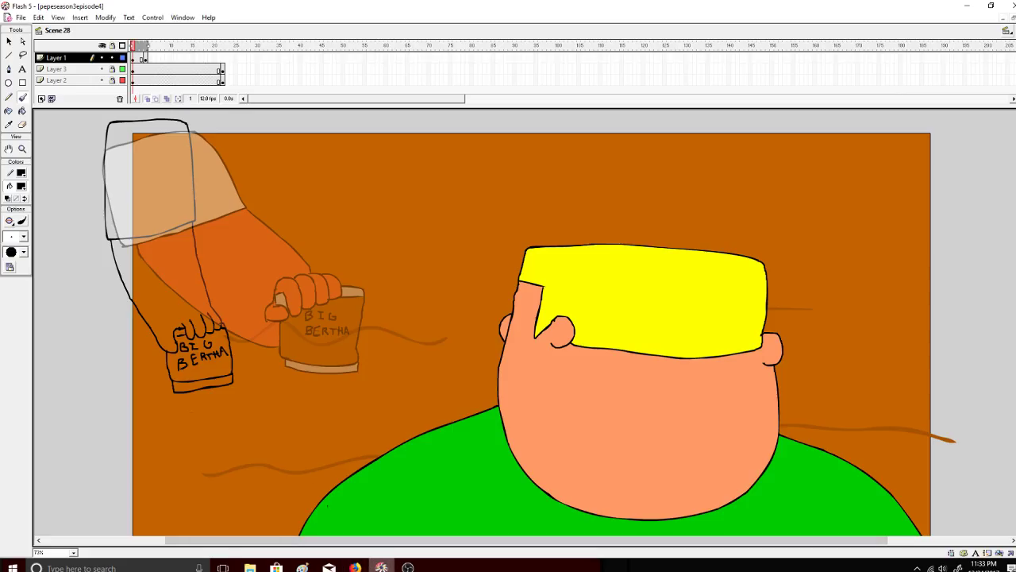
key(alt+Tab)
key(alt+Tab)
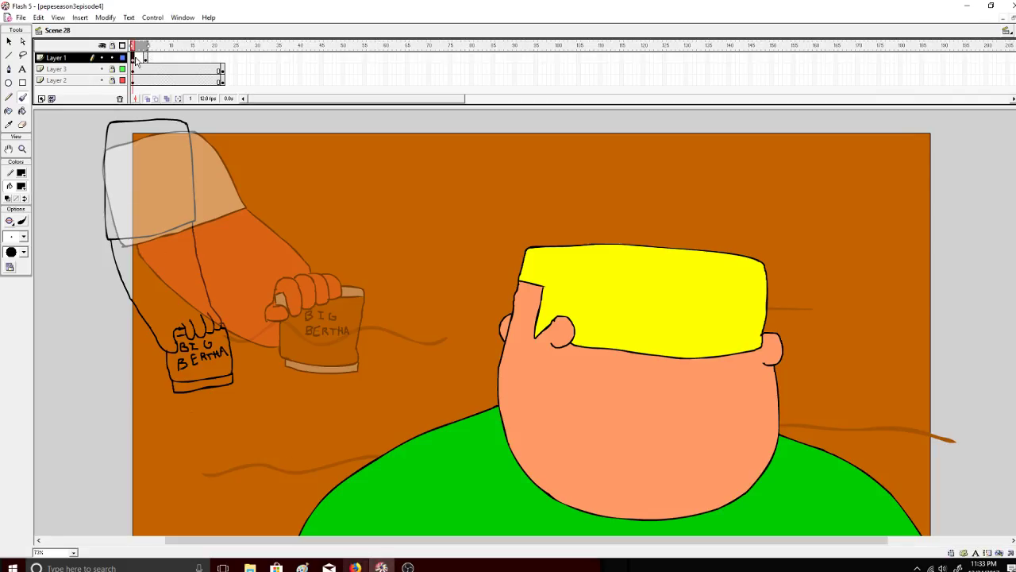
Insert a blank keyframe at frame 2 of Layer 1.
click(139, 58)
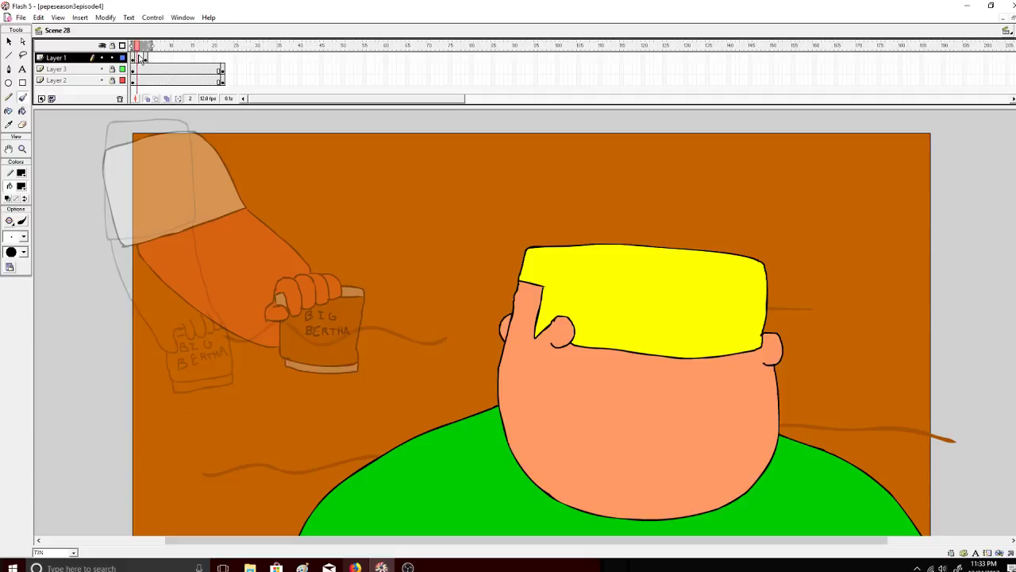
Draw the sleeve, forearm edges and curled fingers of the arm's in-between pose in frame 2.
mouse_move(185, 125)
mouse_down()
mouse_move(199, 197)
mouse_move(191, 227)
mouse_move(118, 236)
mouse_move(102, 162)
mouse_move(119, 128)
mouse_move(187, 124)
mouse_up()
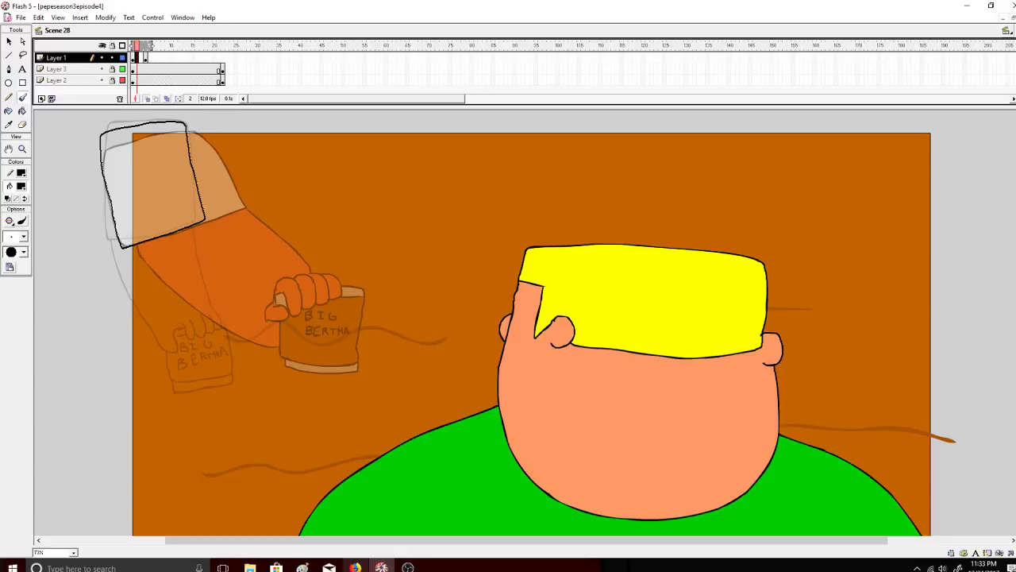
mouse_move(200, 220)
mouse_down()
mouse_move(210, 256)
mouse_move(246, 302)
mouse_up()
mouse_move(123, 248)
mouse_down()
mouse_move(146, 298)
mouse_move(197, 341)
mouse_up()
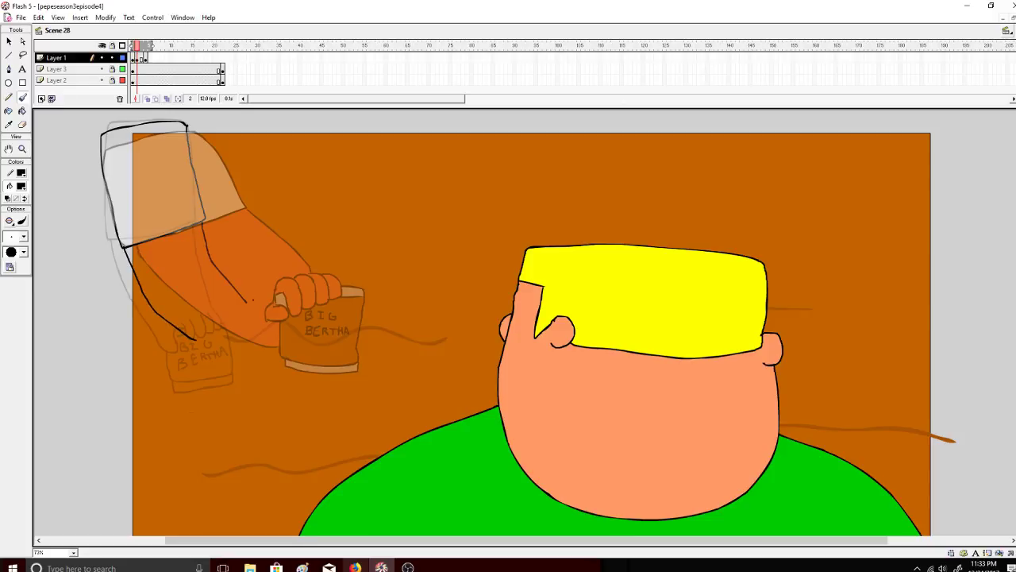
mouse_move(246, 301)
mouse_down()
mouse_move(265, 308)
mouse_move(262, 327)
mouse_move(249, 321)
mouse_move(244, 338)
mouse_move(238, 324)
mouse_move(228, 339)
mouse_move(223, 328)
mouse_move(217, 341)
mouse_move(193, 338)
mouse_move(215, 359)
mouse_move(208, 338)
mouse_move(208, 395)
mouse_move(273, 387)
mouse_move(268, 332)
mouse_up()
key(ctrl+z)
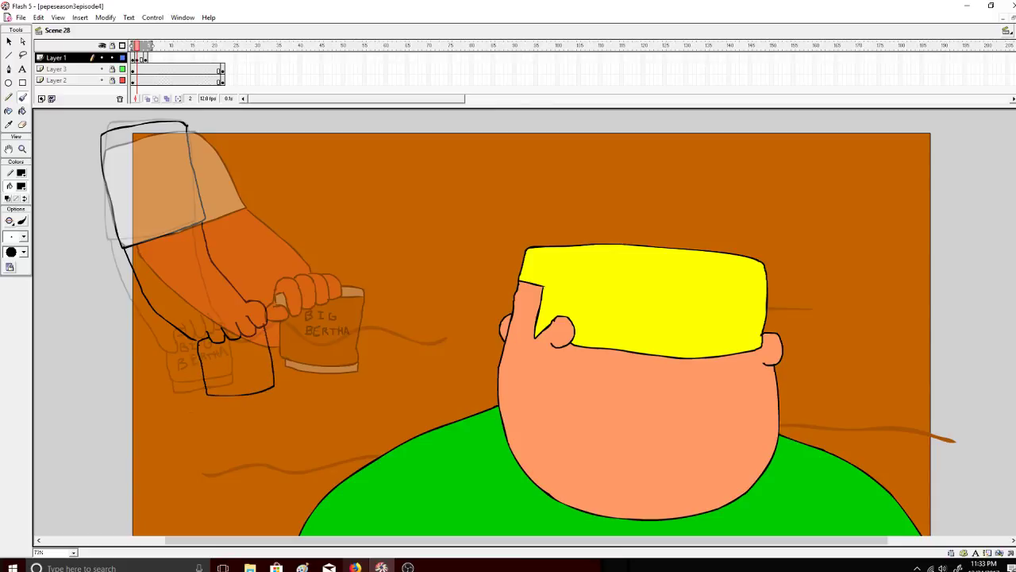
Draw the can's lower rim beneath the fingers in frame 2.
drag(210, 402, 265, 394)
key(ctrl+z)
mouse_move(209, 404)
mouse_down()
mouse_move(252, 404)
mouse_move(275, 388)
mouse_up()
drag(195, 332, 193, 346)
key(ctrl+z)
key(ctrl+z)
Switch to the YouTube live dashboard in the browser and bring up OBS.
click(355, 567)
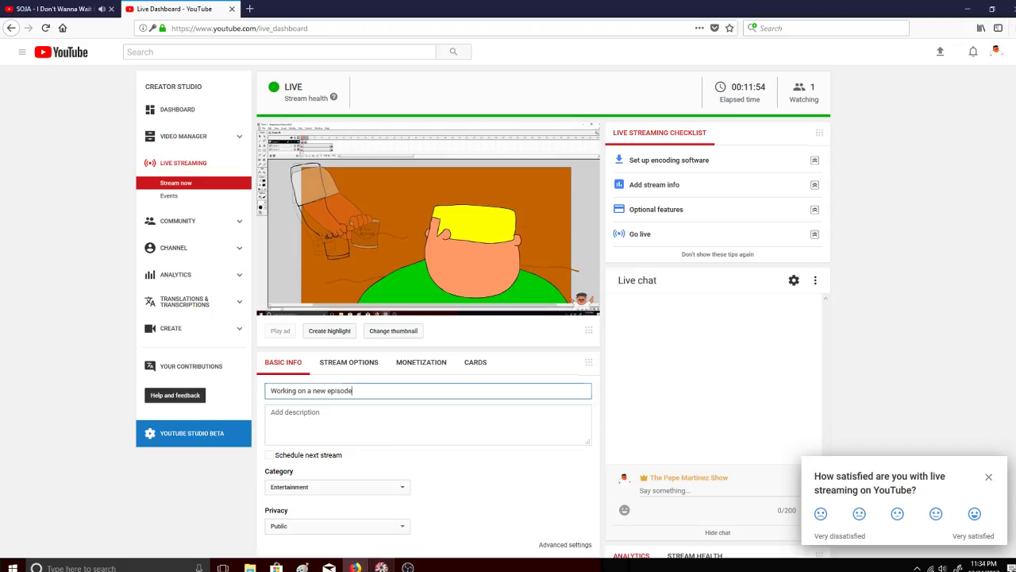
click(407, 567)
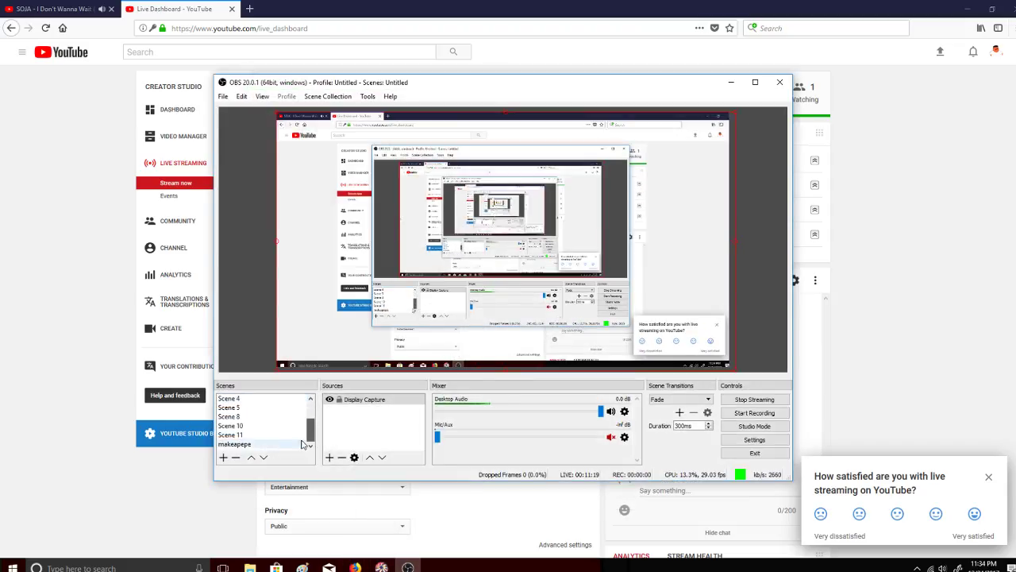
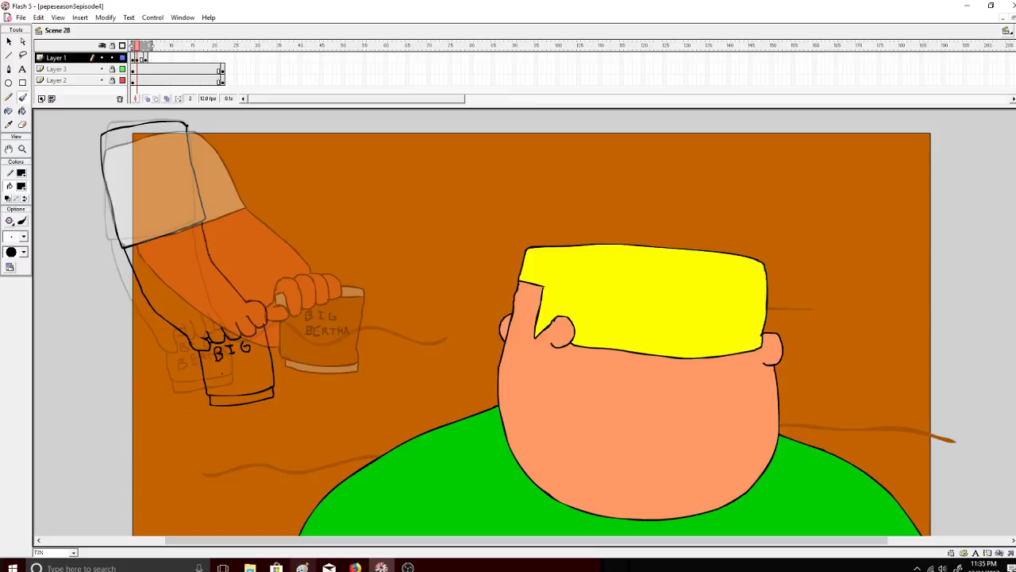
Letter "BERTHA" under the word "BIG" on the can in frame 2.
mouse_move(247, 351)
mouse_down()
mouse_move(244, 342)
mouse_move(218, 386)
mouse_move(218, 378)
mouse_up()
key(ctrl+z)
key(ctrl+z)
mouse_move(218, 368)
mouse_down()
mouse_move(219, 377)
mouse_move(239, 372)
mouse_move(235, 361)
mouse_move(267, 364)
mouse_up()
key(ctrl+z)
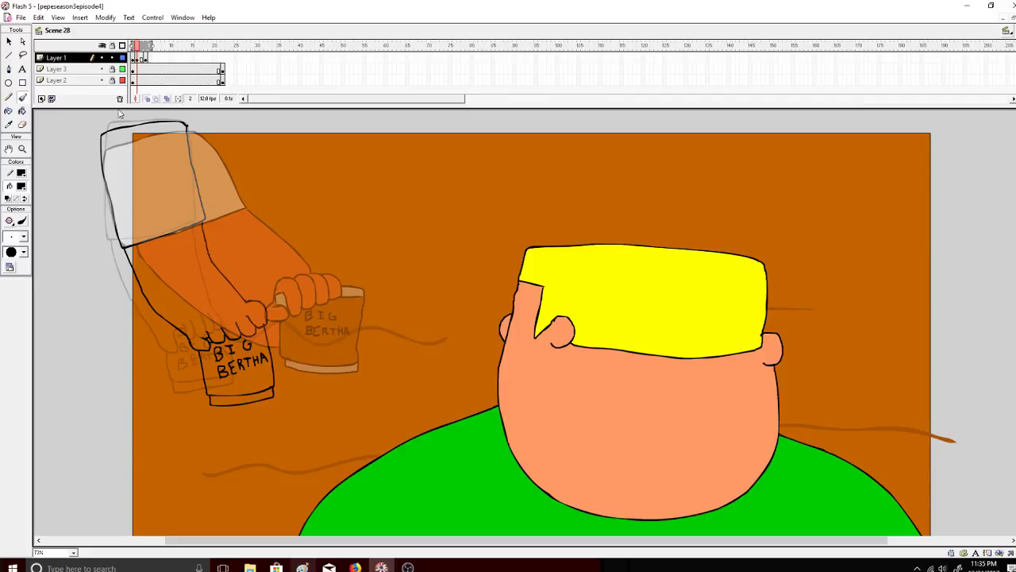
Insert a blank keyframe at frame 3 of Layer 1.
click(140, 58)
drag(139, 48, 142, 51)
click(142, 59)
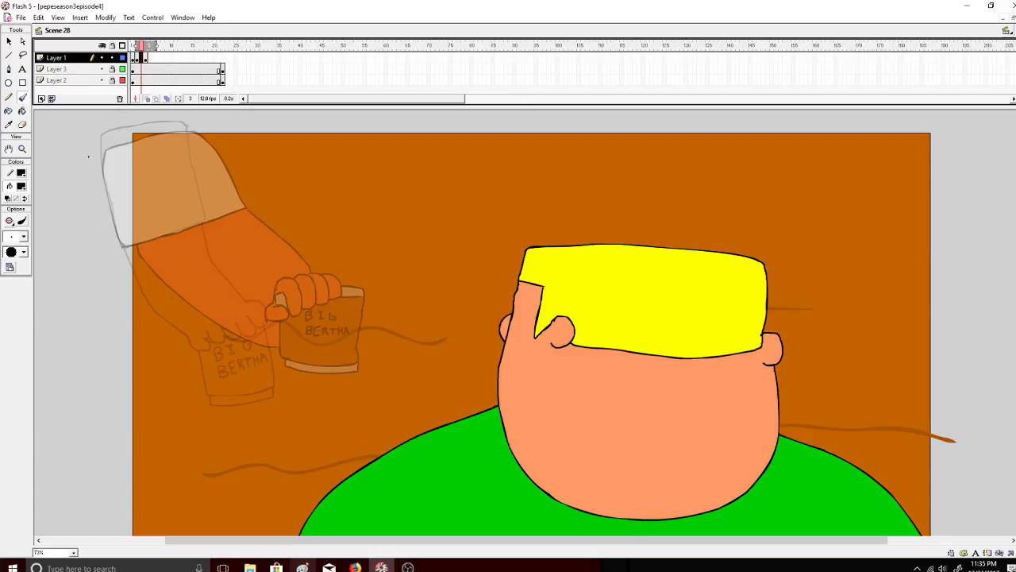
Draw the sleeve outline in frame 3, between the neighbouring onion-skinned poses.
drag(181, 130, 229, 185)
key(ctrl+z)
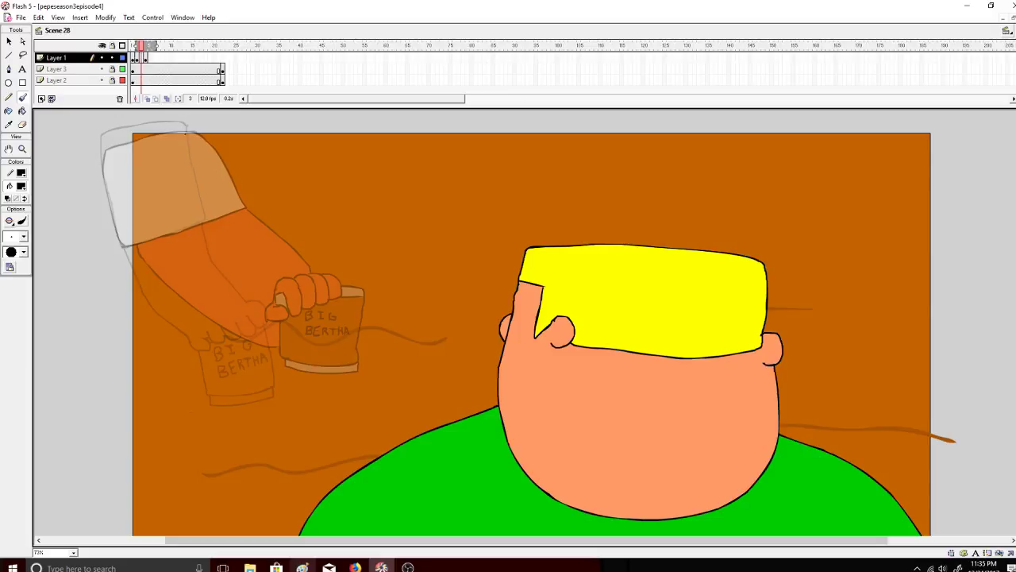
mouse_move(182, 125)
mouse_down()
mouse_move(236, 213)
mouse_move(153, 238)
mouse_move(111, 185)
mouse_move(104, 143)
mouse_move(182, 123)
mouse_up()
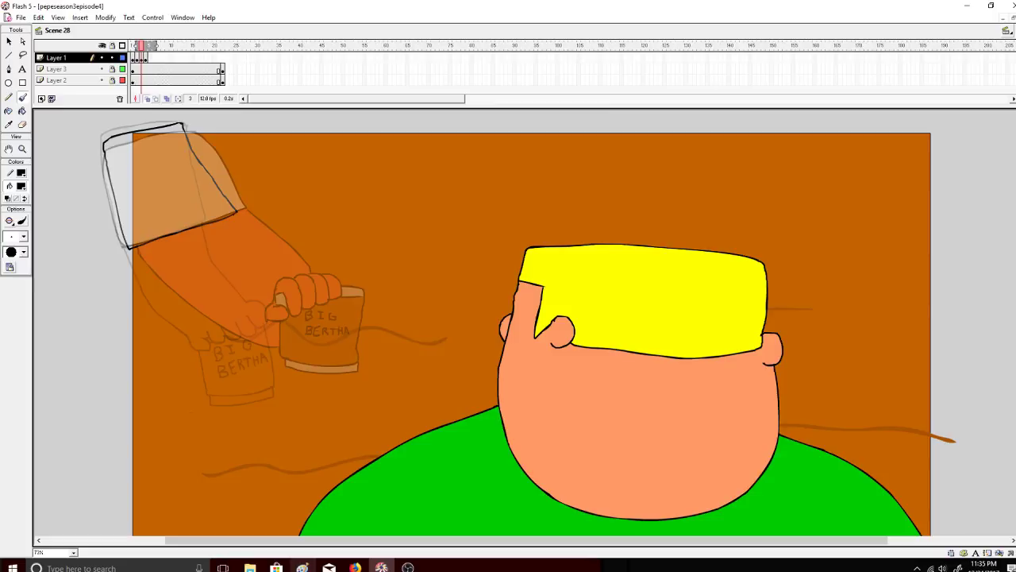
key(ctrl+z)
Draw both edges of the forearm and the hand's curled fingers and thumb in frame 3.
drag(233, 216, 247, 251)
key(ctrl+z)
mouse_move(226, 218)
mouse_down()
mouse_move(271, 269)
mouse_move(246, 280)
mouse_move(264, 296)
mouse_move(256, 303)
mouse_move(249, 290)
mouse_move(252, 300)
mouse_move(260, 279)
mouse_move(266, 303)
mouse_move(275, 280)
mouse_move(284, 288)
mouse_move(278, 273)
mouse_move(287, 282)
mouse_move(280, 300)
mouse_move(243, 291)
mouse_move(235, 316)
mouse_up()
key(ctrl+z)
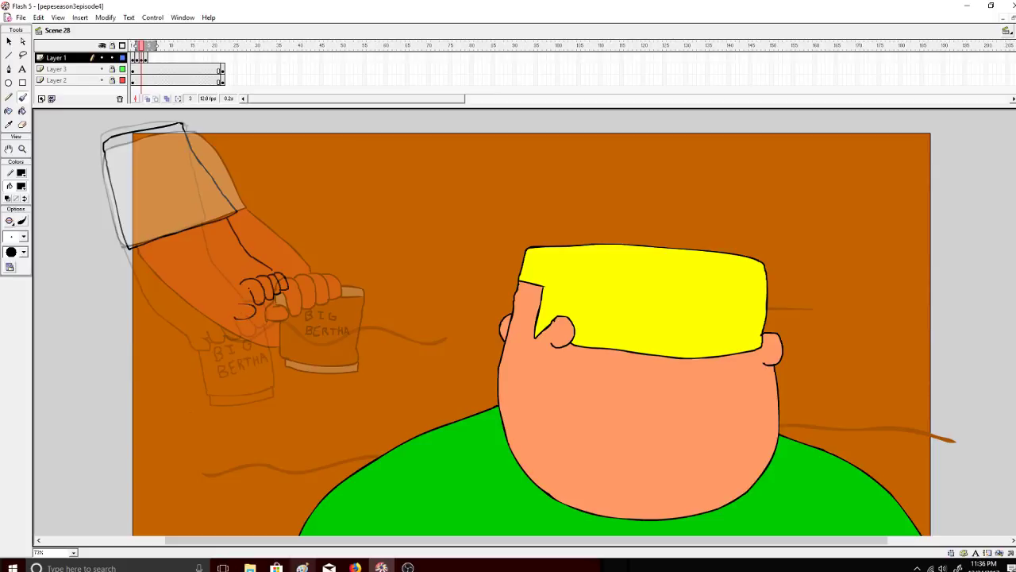
mouse_move(239, 300)
mouse_down()
mouse_move(241, 342)
mouse_move(262, 355)
mouse_move(300, 351)
mouse_move(303, 312)
mouse_move(291, 290)
mouse_up()
mouse_move(236, 321)
mouse_down()
mouse_move(200, 314)
mouse_move(154, 284)
mouse_move(132, 247)
mouse_up()
key(ctrl+z)
mouse_move(235, 319)
mouse_down()
mouse_move(181, 299)
mouse_move(133, 248)
mouse_up()
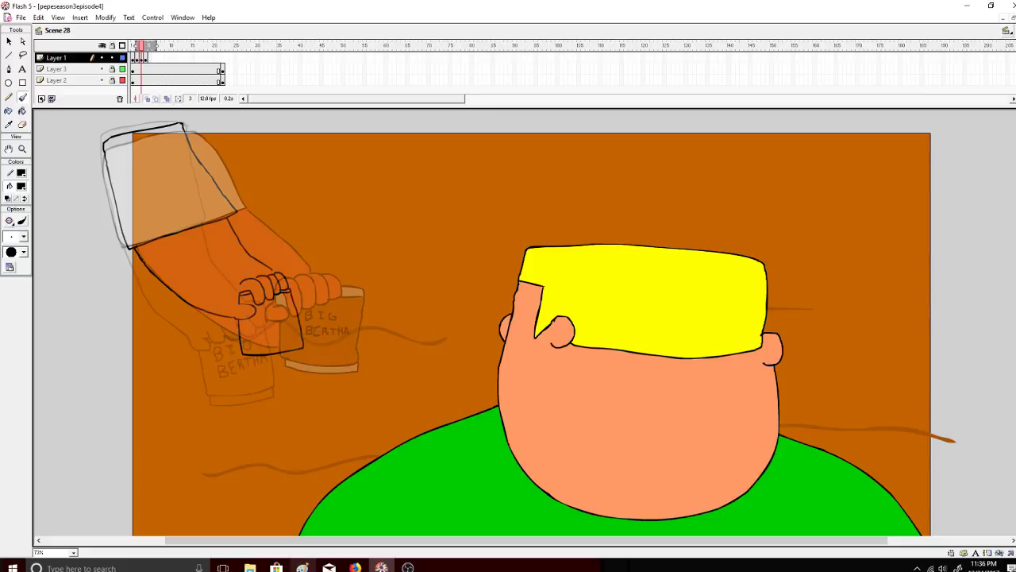
Draw the can's lower rim and the lettering "BIG BERTHA" on the can in frame 3.
drag(244, 364, 303, 349)
mouse_move(262, 312)
mouse_down()
mouse_move(258, 320)
mouse_move(270, 317)
mouse_up()
mouse_move(257, 327)
mouse_down()
mouse_move(259, 338)
mouse_move(291, 330)
mouse_up()
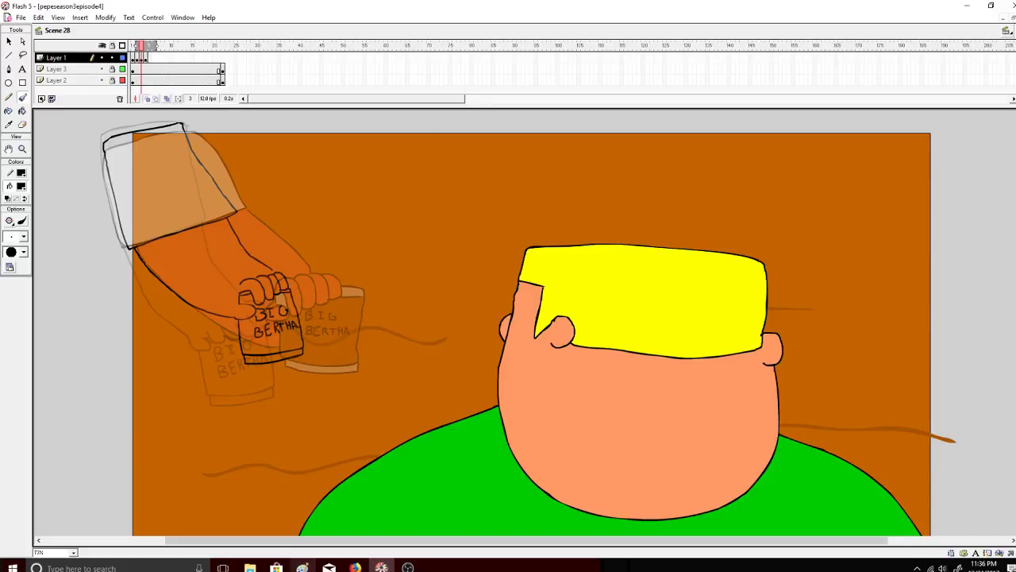
click(354, 567)
click(355, 567)
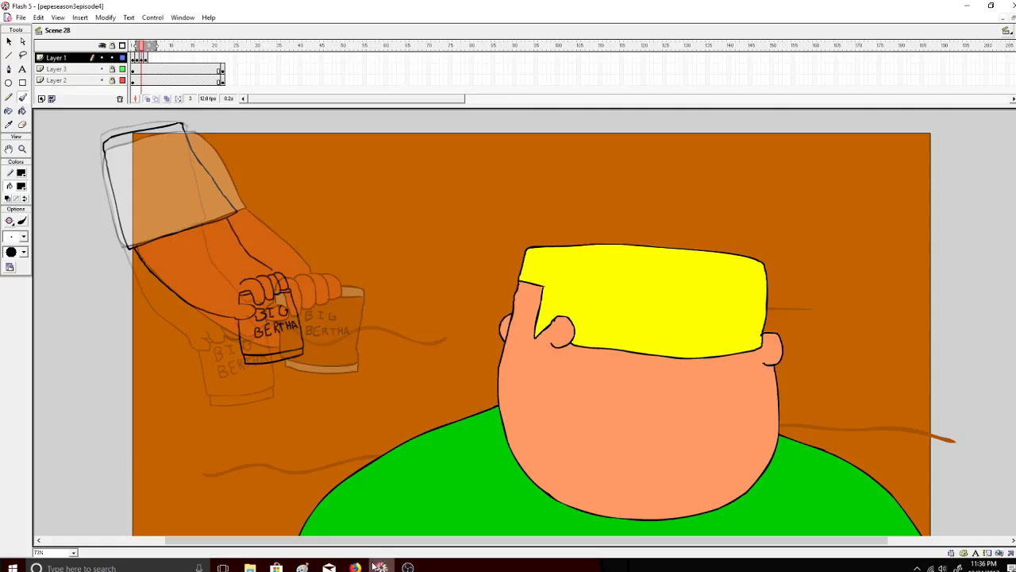
click(358, 567)
click(381, 567)
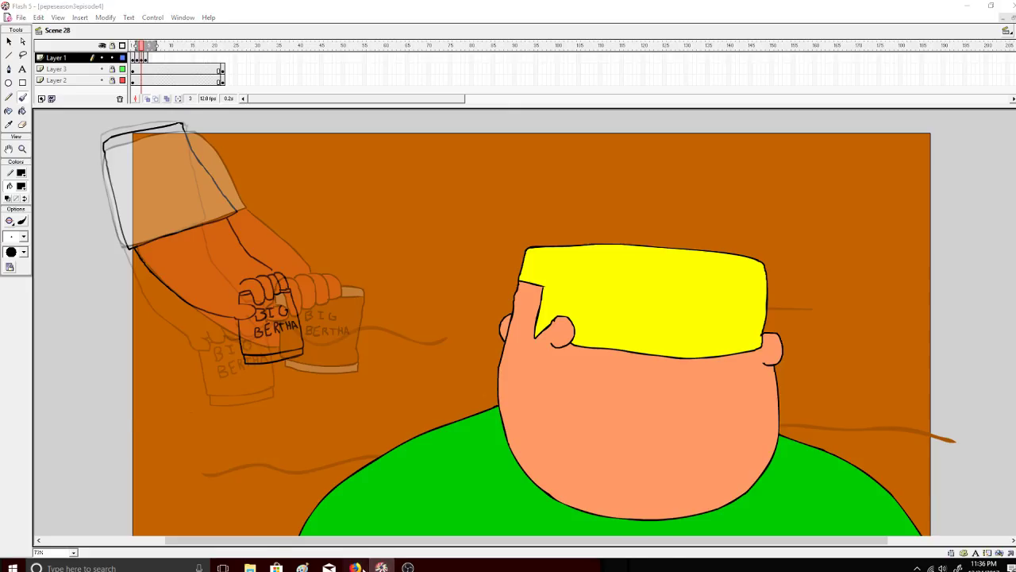
click(381, 567)
click(381, 567)
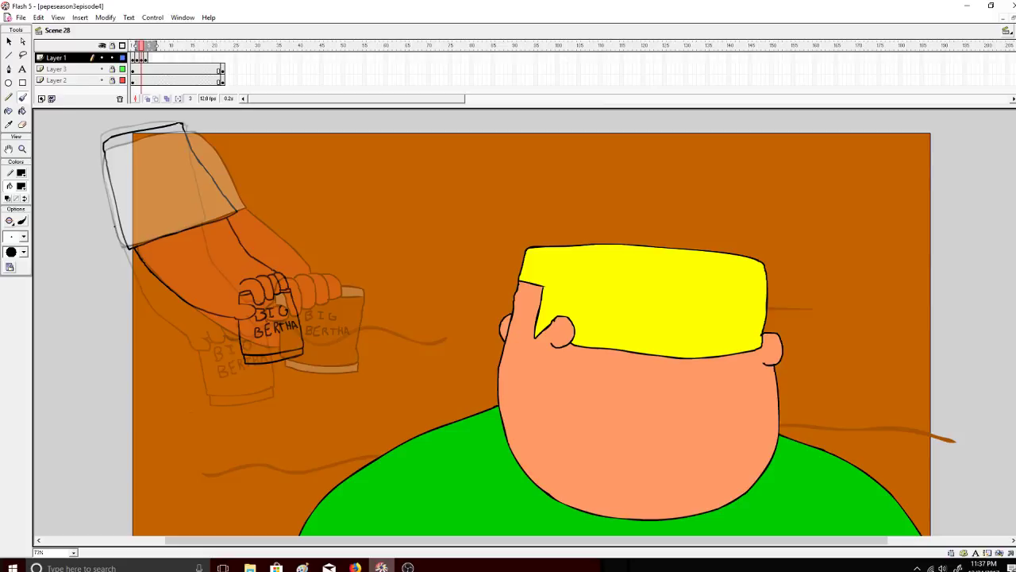
Scale the coloured arm-and-can drawing in frame 4 of Layer 1 down slightly.
click(22, 112)
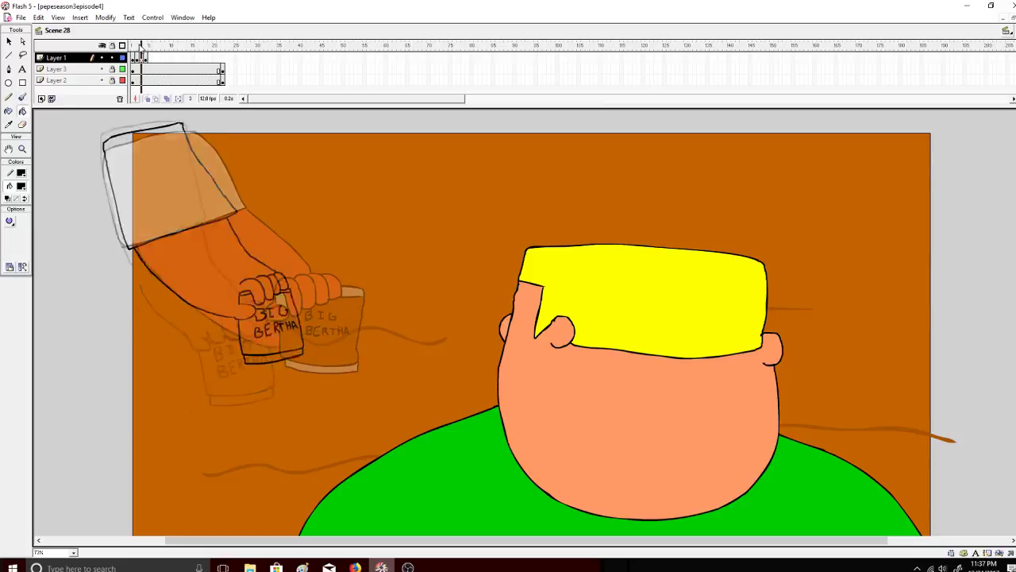
click(136, 47)
drag(137, 49, 148, 50)
click(145, 58)
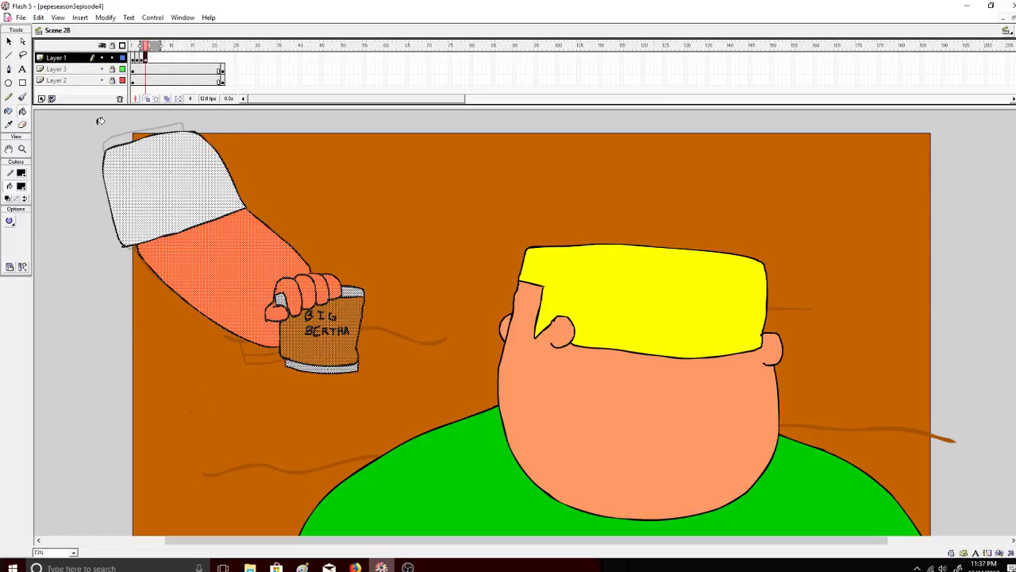
click(9, 41)
click(23, 250)
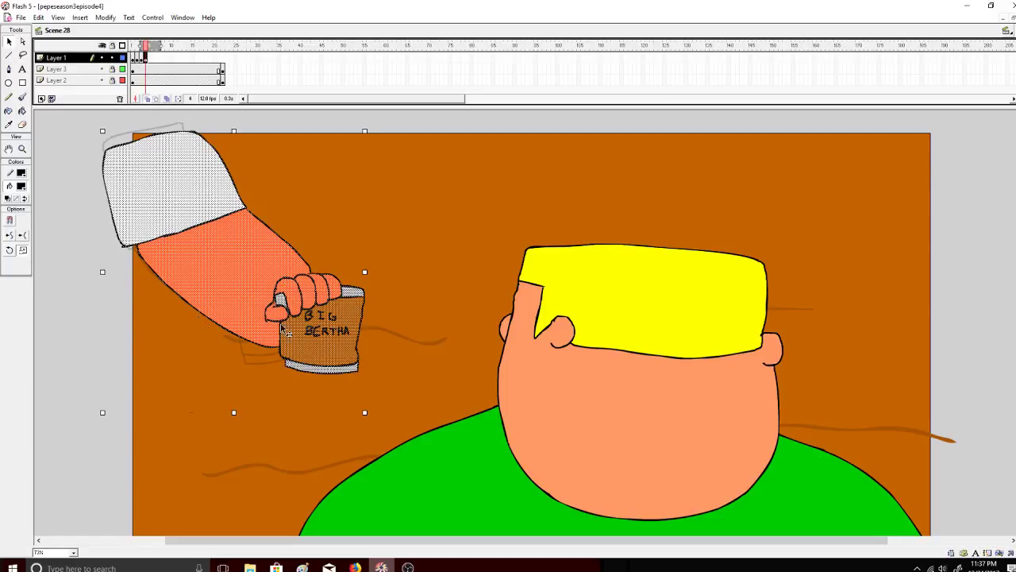
drag(363, 414, 350, 396)
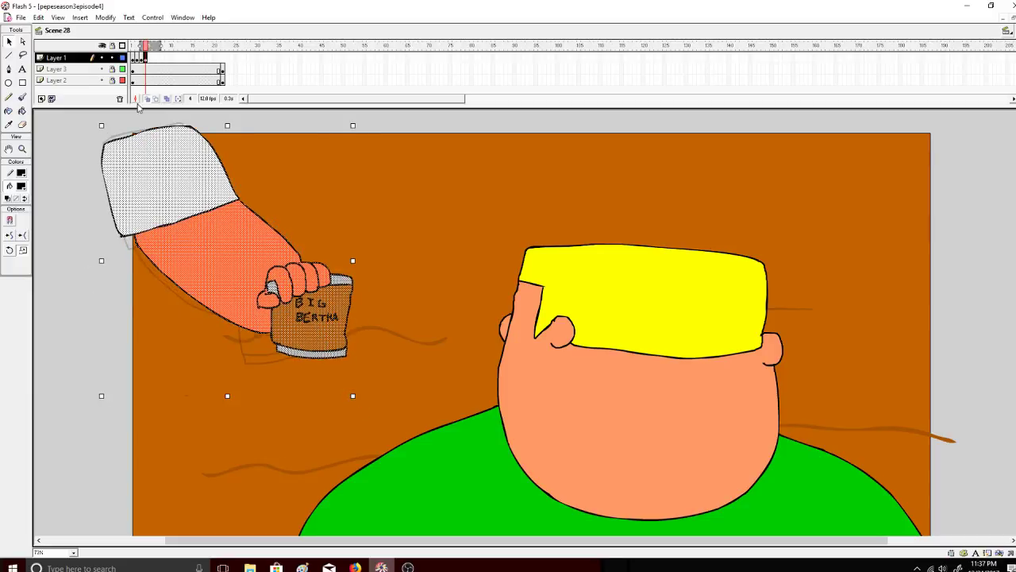
Play the arm animation from frame 1 to check the motion, and return to frame 1.
drag(146, 45, 131, 48)
click(153, 18)
click(154, 30)
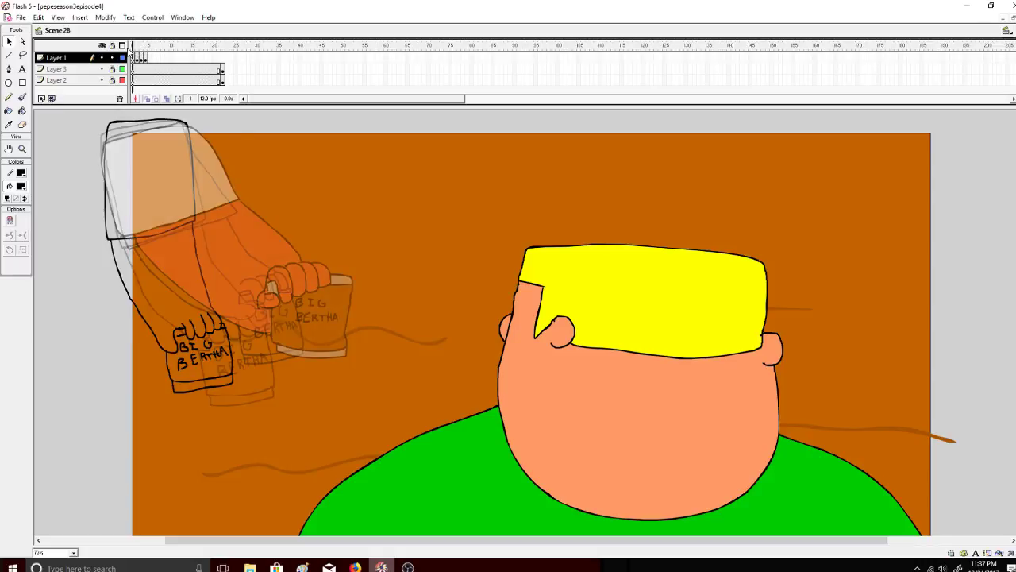
click(152, 18)
click(156, 28)
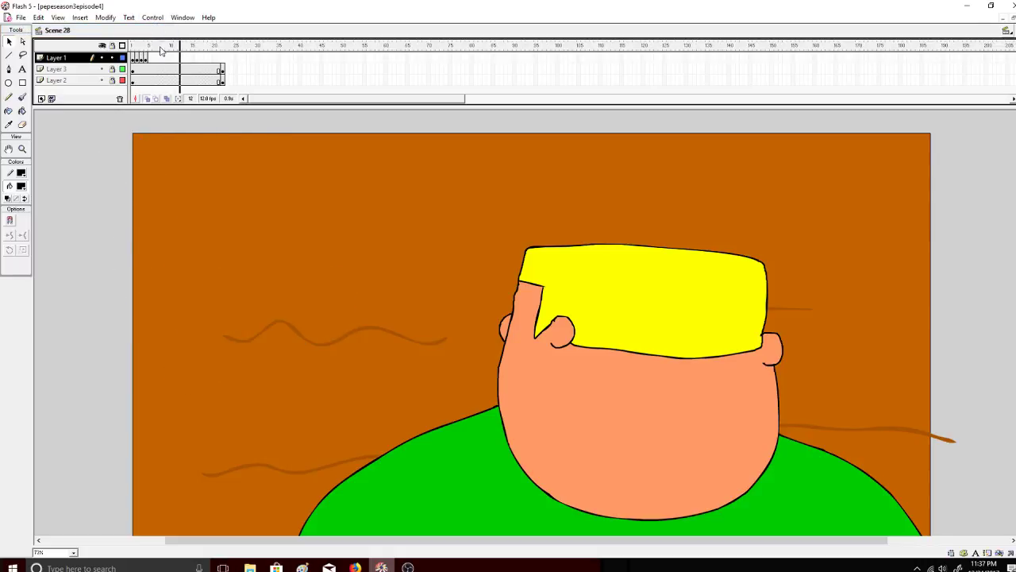
click(132, 45)
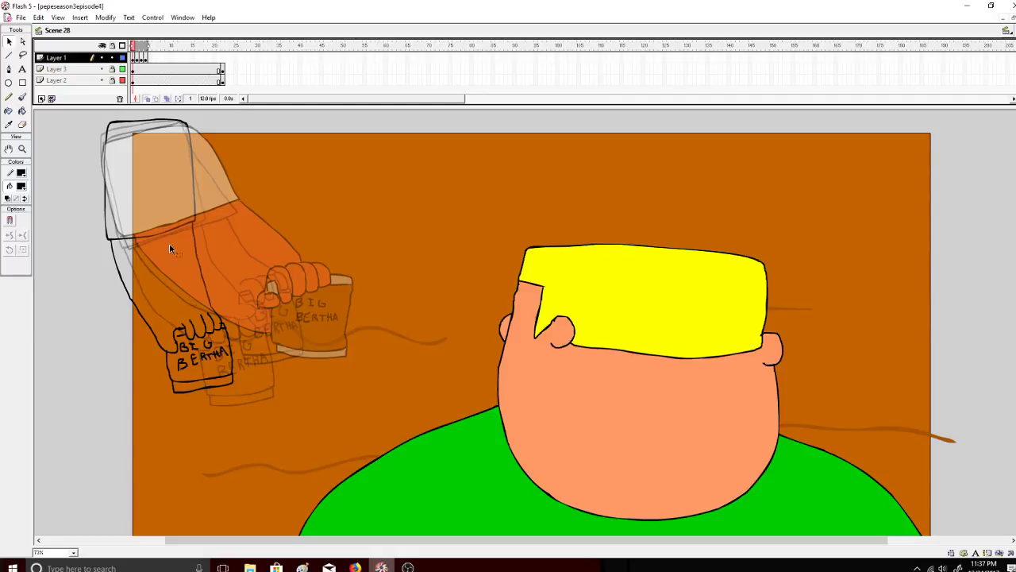
Change the Paint Bucket's gap-closing option and fill the sleeve in frame 1 with white.
click(24, 111)
click(21, 185)
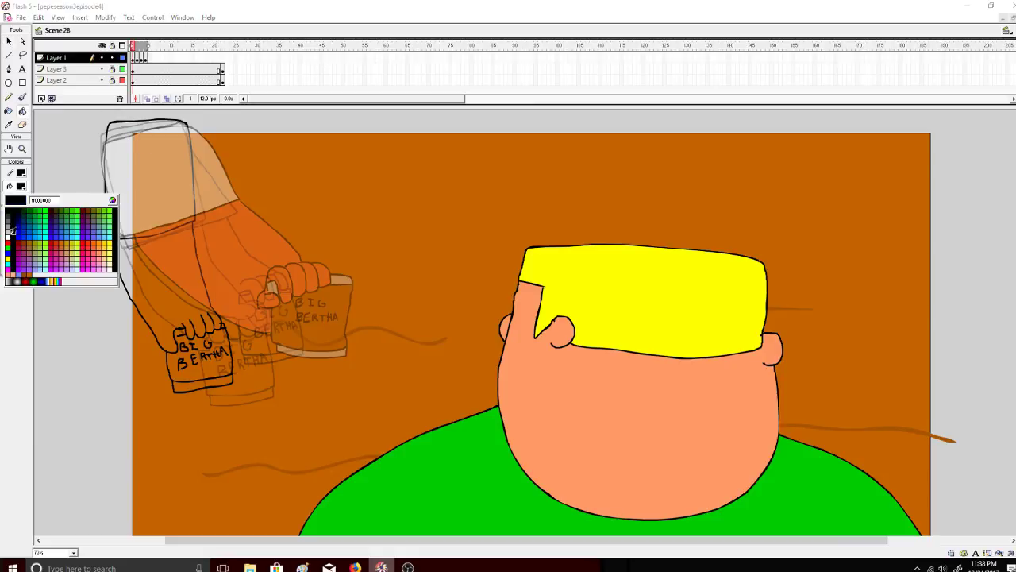
click(8, 231)
click(149, 186)
key(ctrl+z)
click(11, 222)
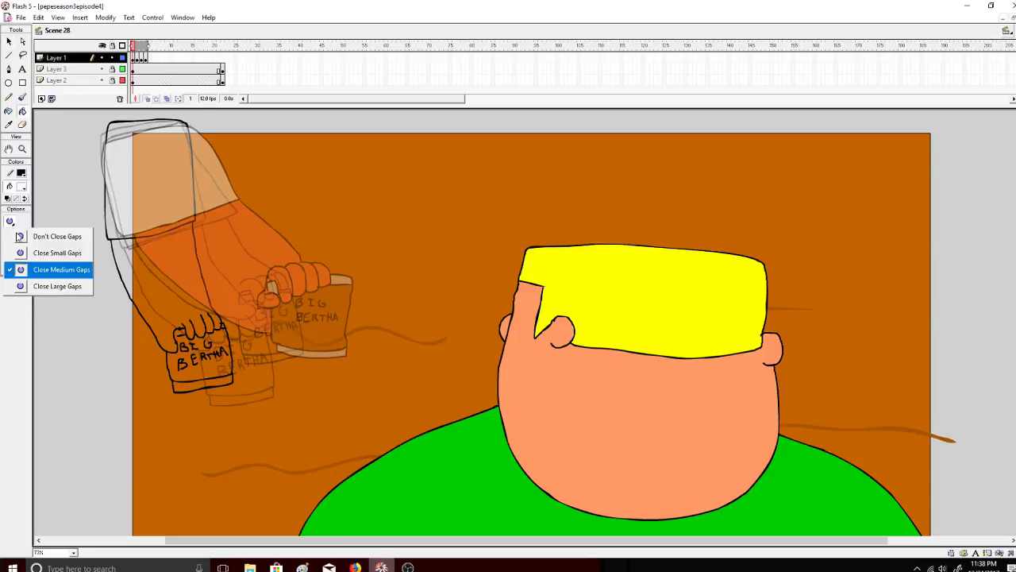
click(32, 252)
click(119, 174)
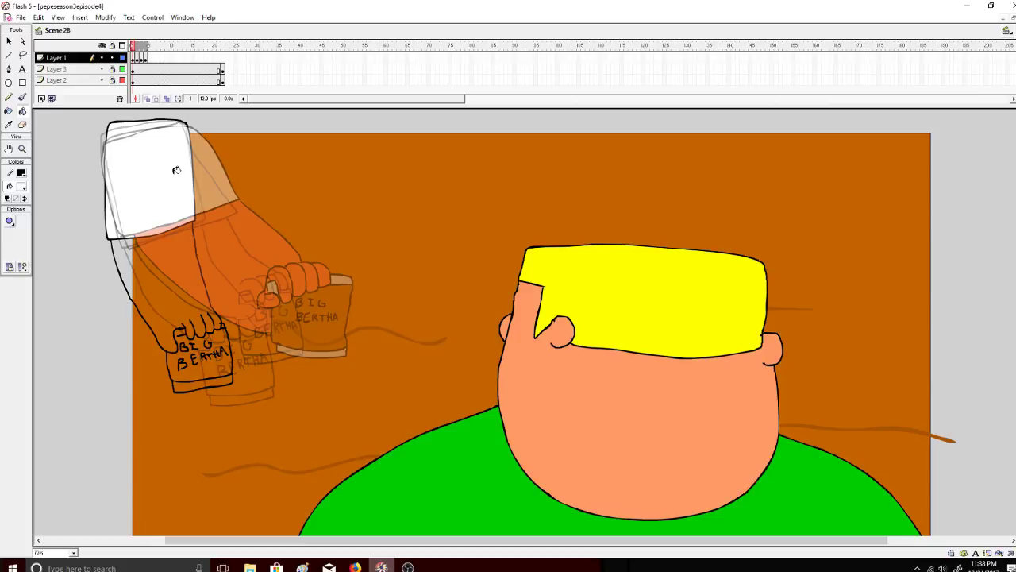
Fill the forearm and hand in frame 1 with the orange skin colour.
click(22, 186)
click(93, 243)
click(179, 269)
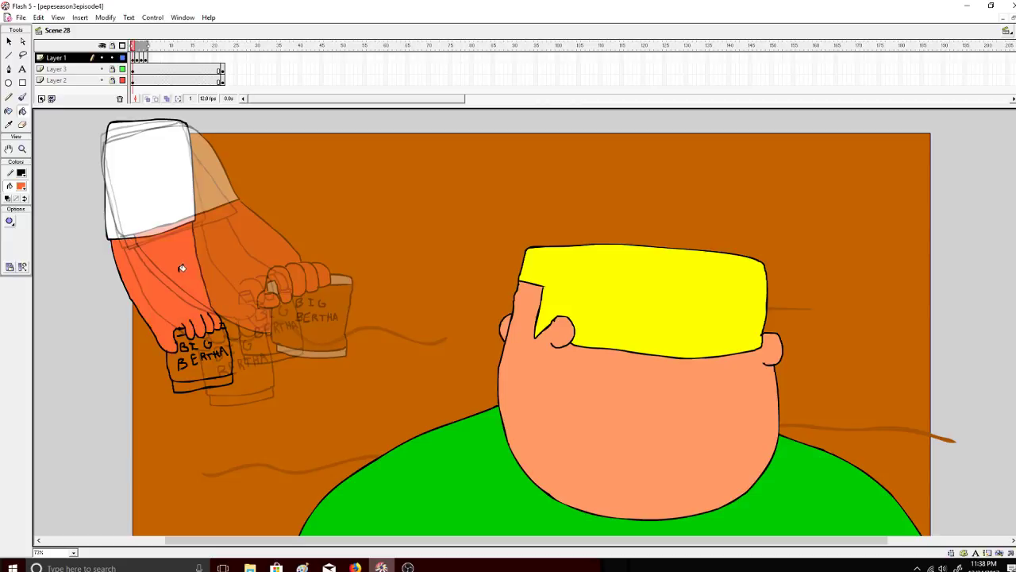
Set the fill colour to brown for the can, using the coloured drawing in frame 4 as reference.
mouse_move(145, 47)
mouse_down()
mouse_move(132, 47)
mouse_move(146, 48)
mouse_up()
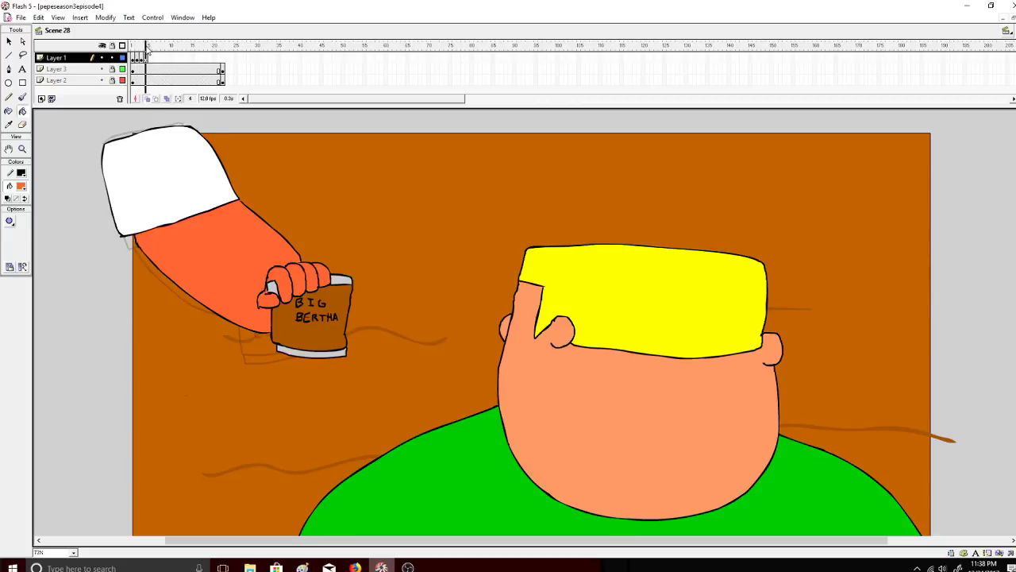
click(22, 186)
click(292, 322)
click(151, 49)
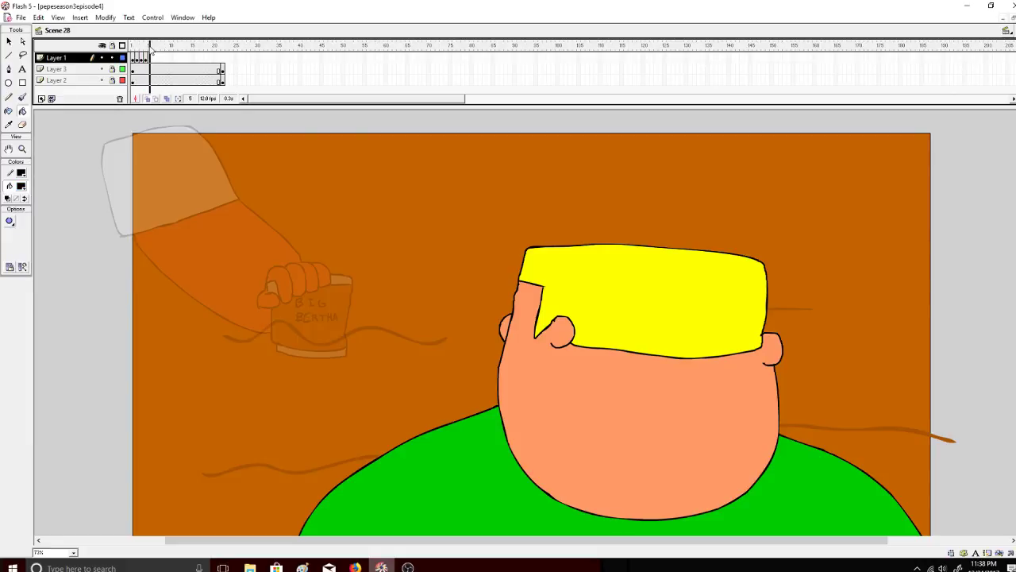
click(146, 49)
click(22, 186)
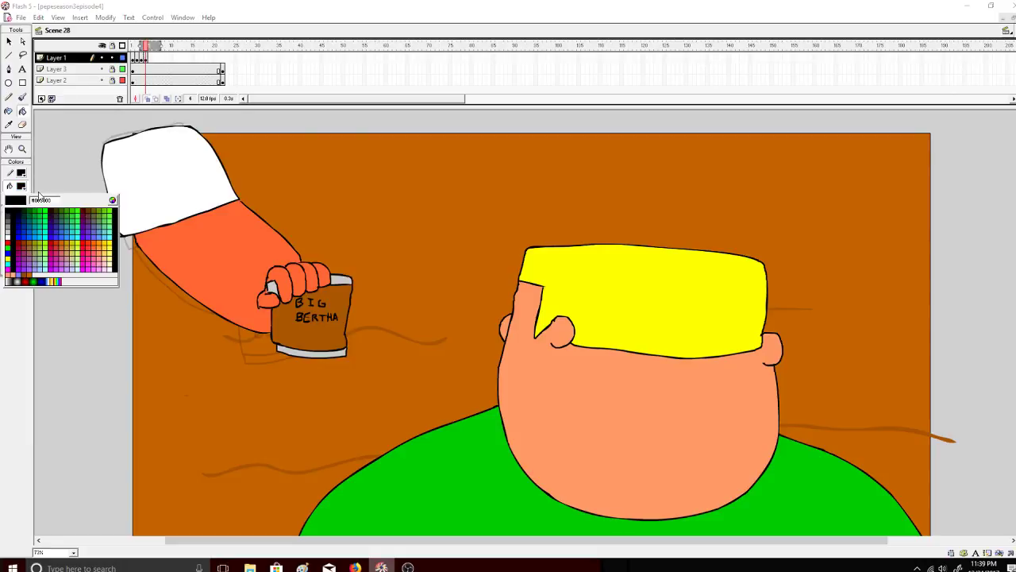
click(285, 308)
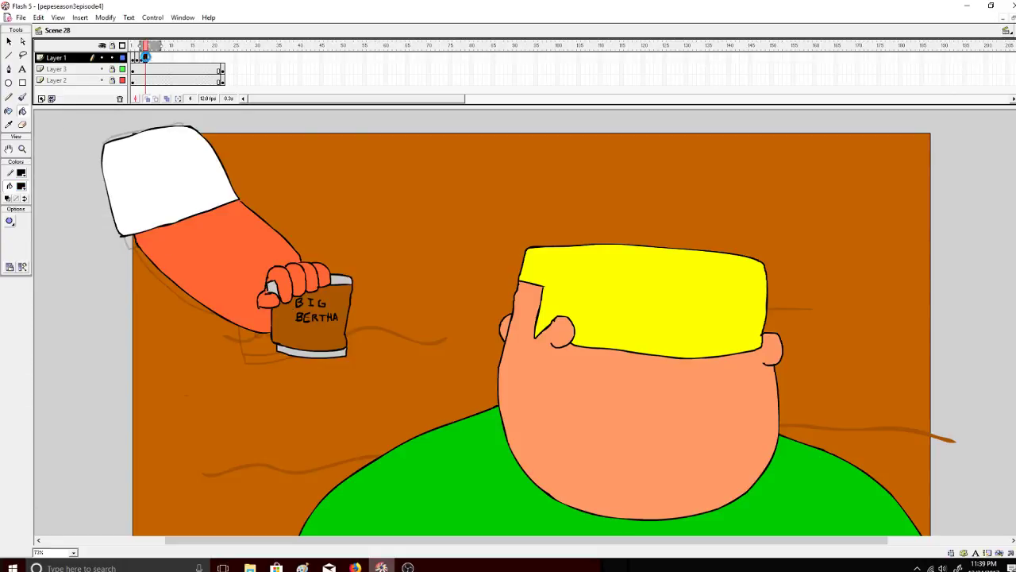
click(146, 58)
click(22, 42)
click(36, 137)
click(21, 113)
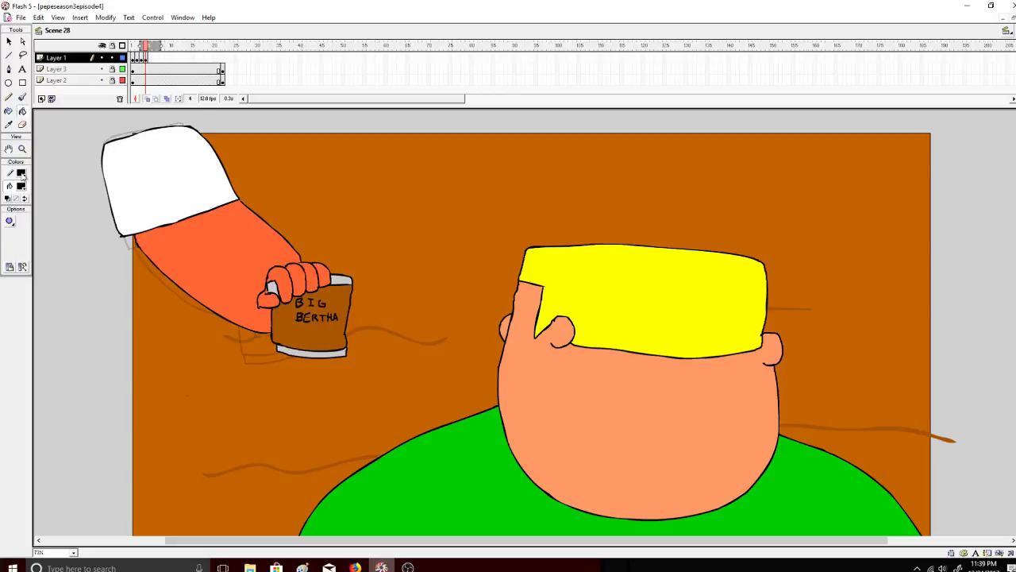
click(21, 186)
click(204, 249)
Fill the can in frame 1 with brown, adjusting the gap-closing option, and go to frame 2.
drag(146, 46, 133, 45)
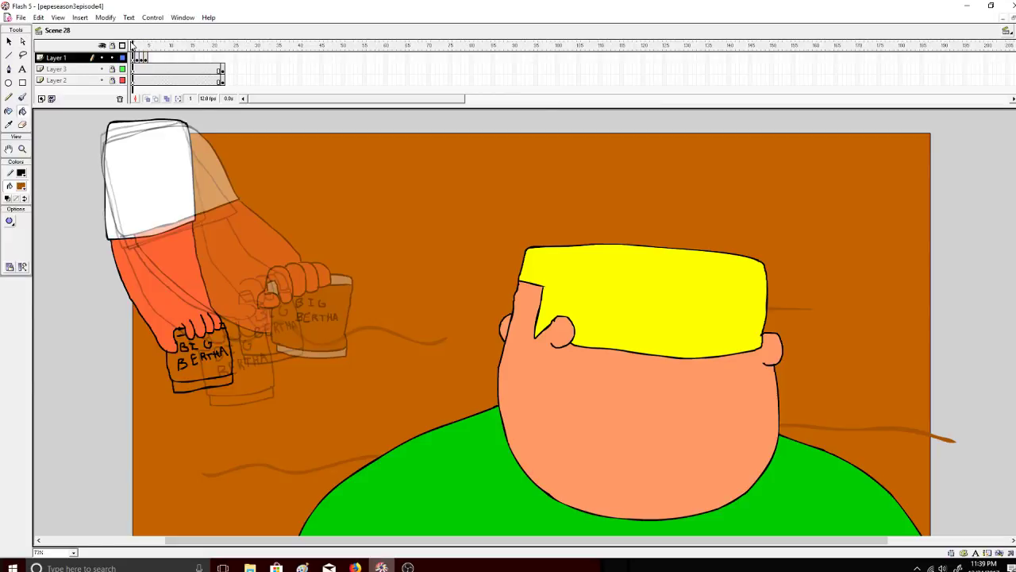
click(176, 364)
key(ctrl+z)
click(14, 218)
click(35, 256)
click(175, 356)
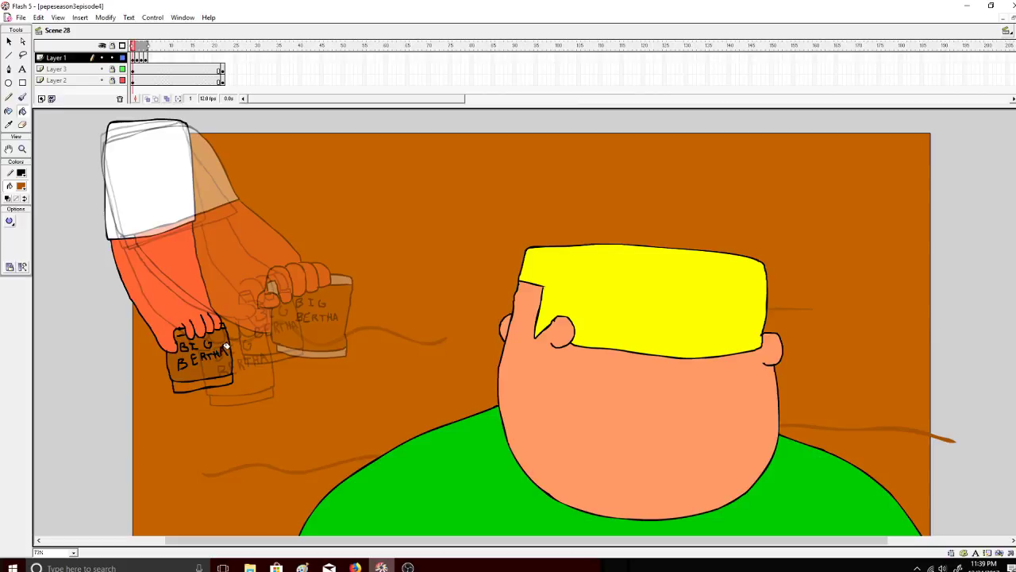
click(138, 46)
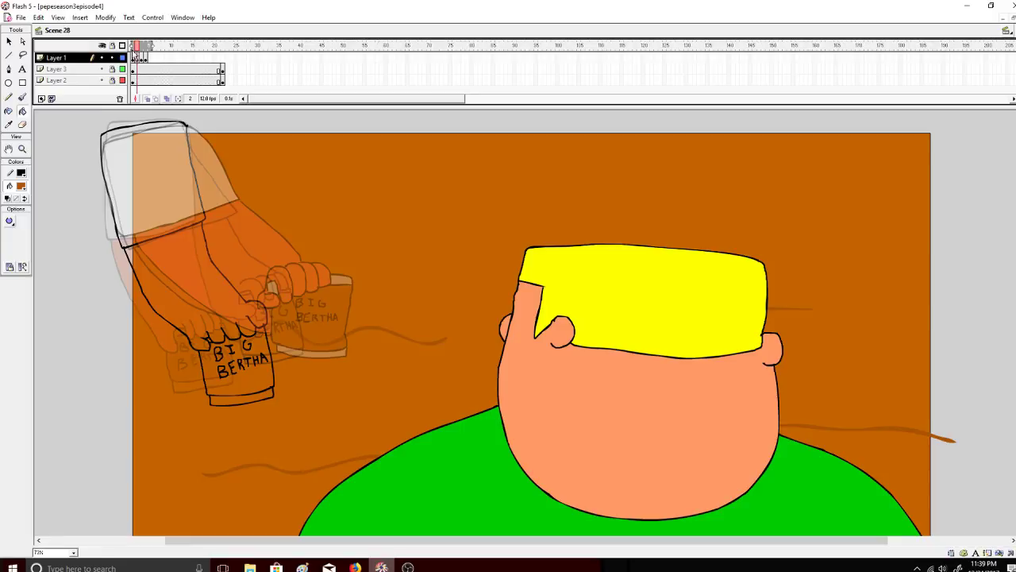
Change the gap-closing option and fill the can with brown in frames 2 and 3, checking against frame 4.
click(9, 222)
click(90, 282)
click(235, 379)
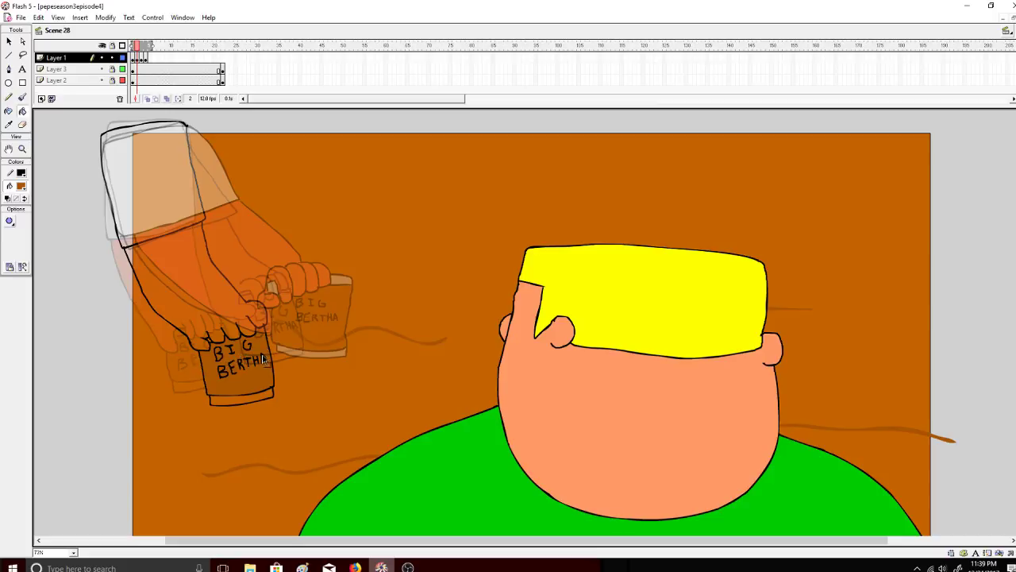
drag(159, 45, 138, 46)
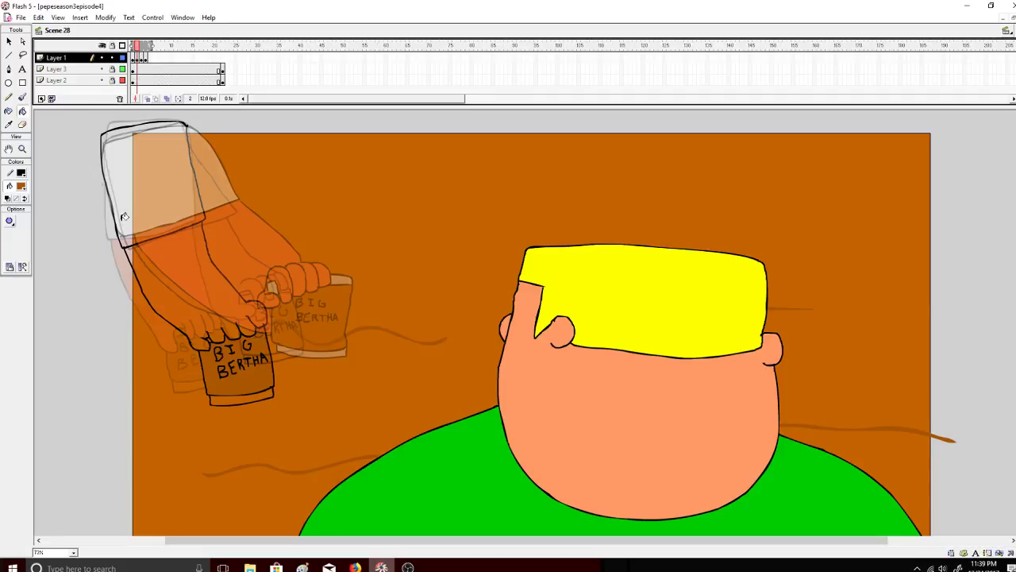
click(143, 52)
drag(142, 47, 141, 47)
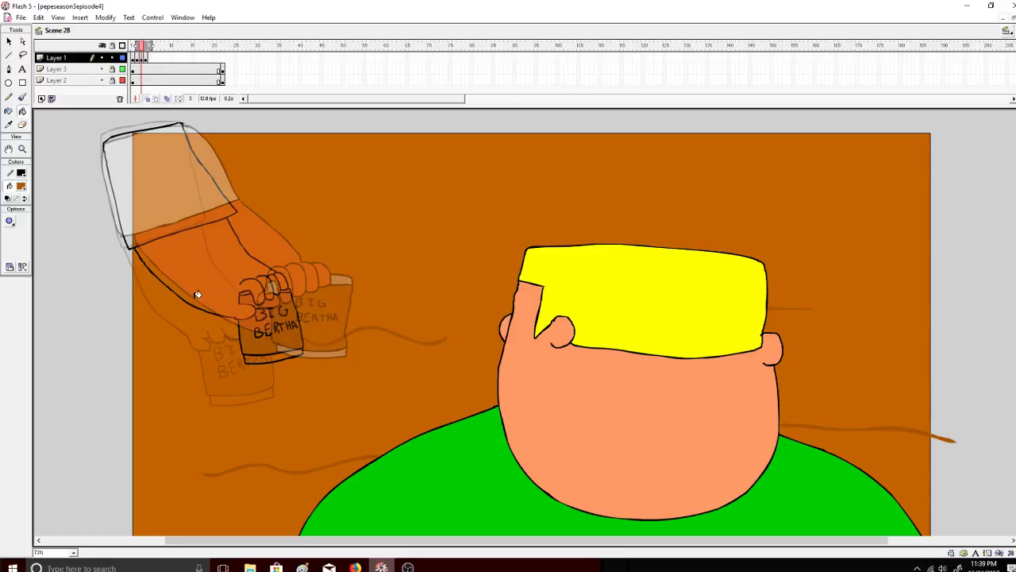
click(146, 49)
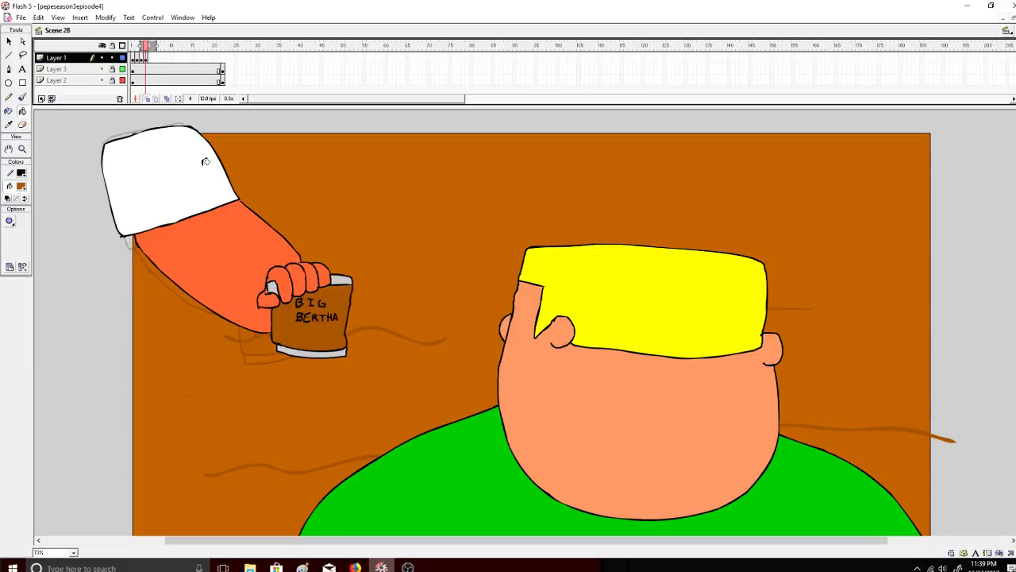
Switch to the YouTube live dashboard and send the chat message "ayyy you know im grinding tonite".
click(355, 566)
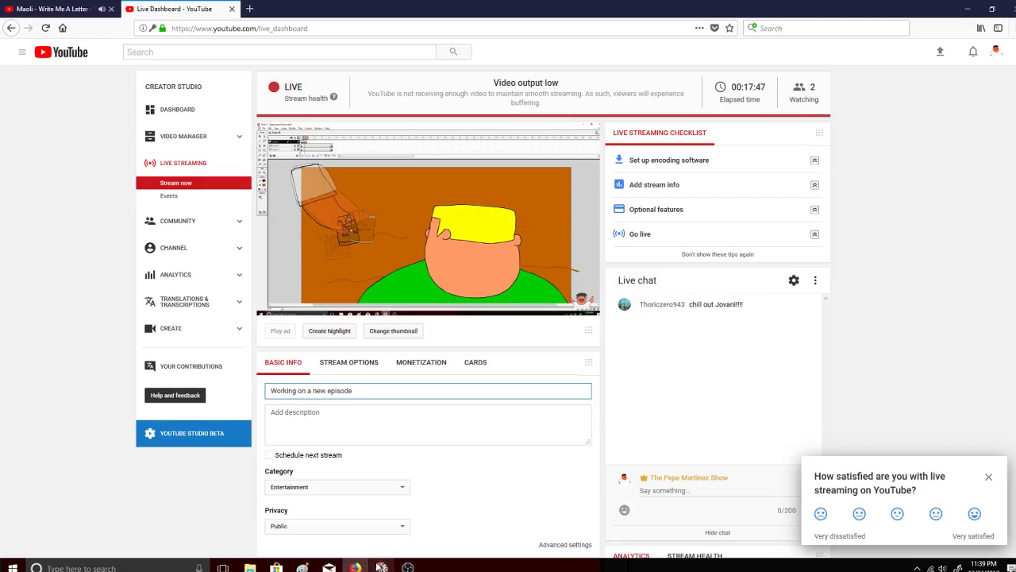
click(679, 491)
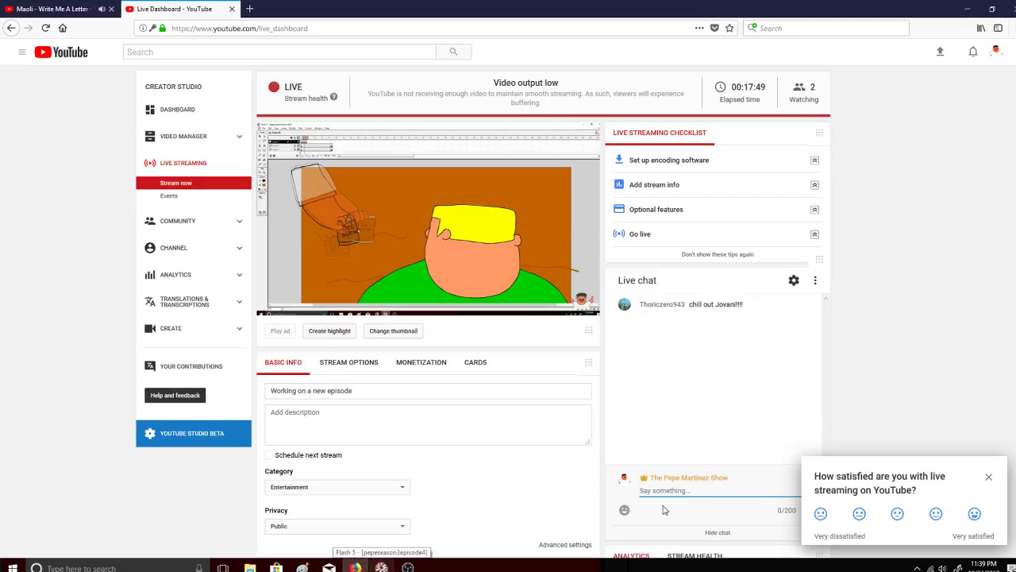
text(ayyy you know im grin)
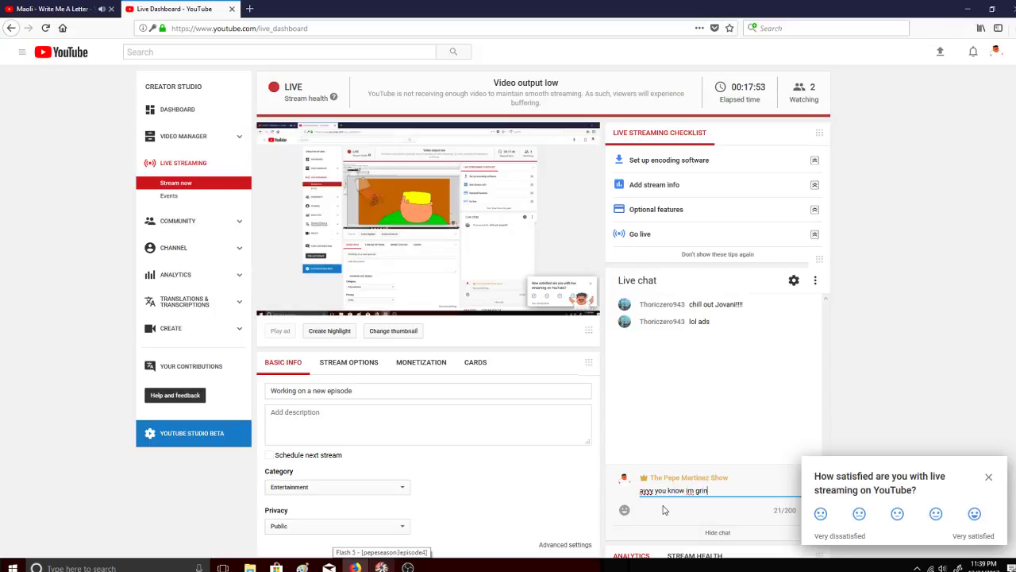
text(ding tonite)
key(Return)
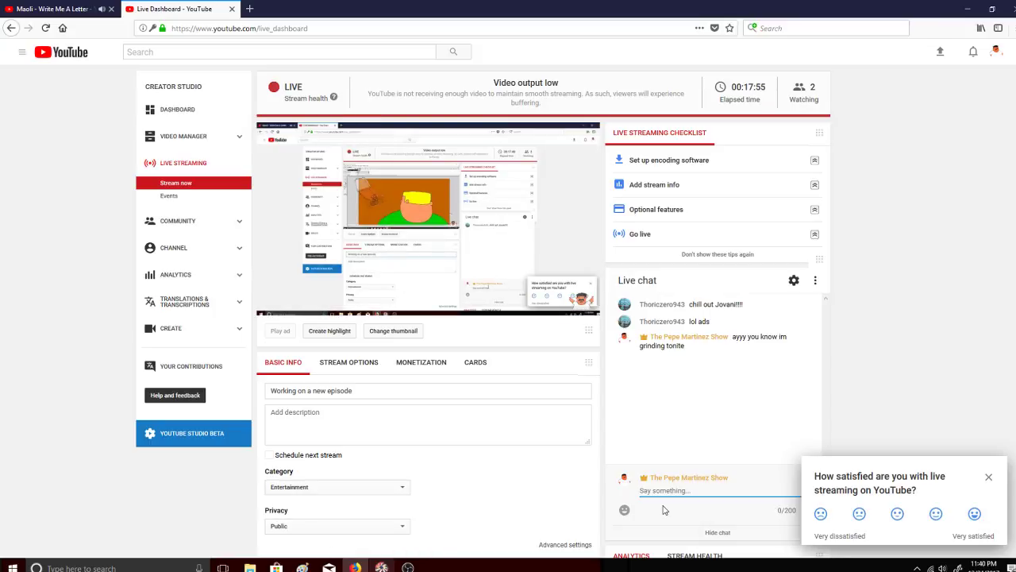
Send the chat message "ima work on this till thee sun rises" and switch back to Flash.
text(ima work on this )
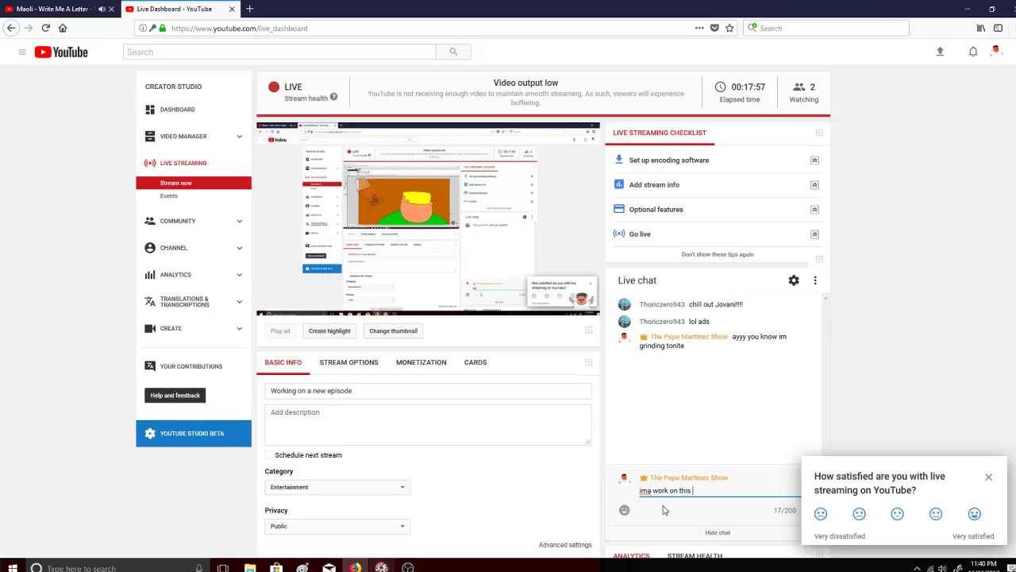
text(till thee su)
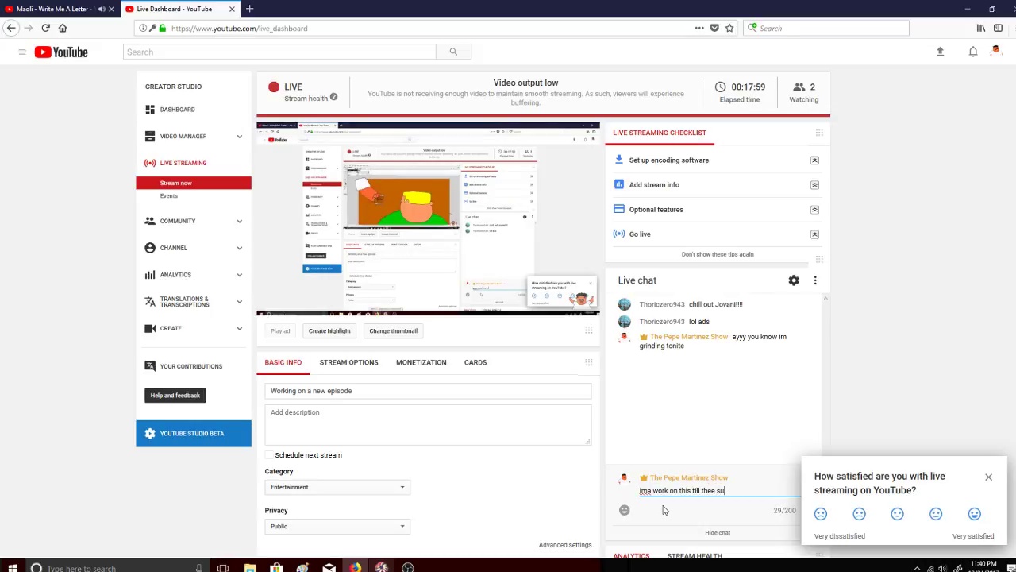
text(n rises)
key(Return)
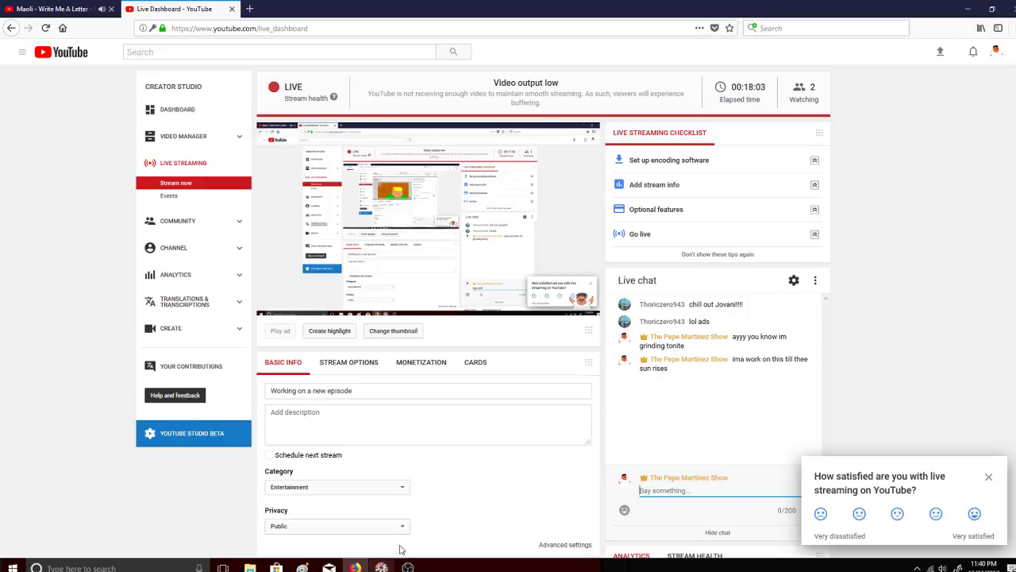
click(382, 566)
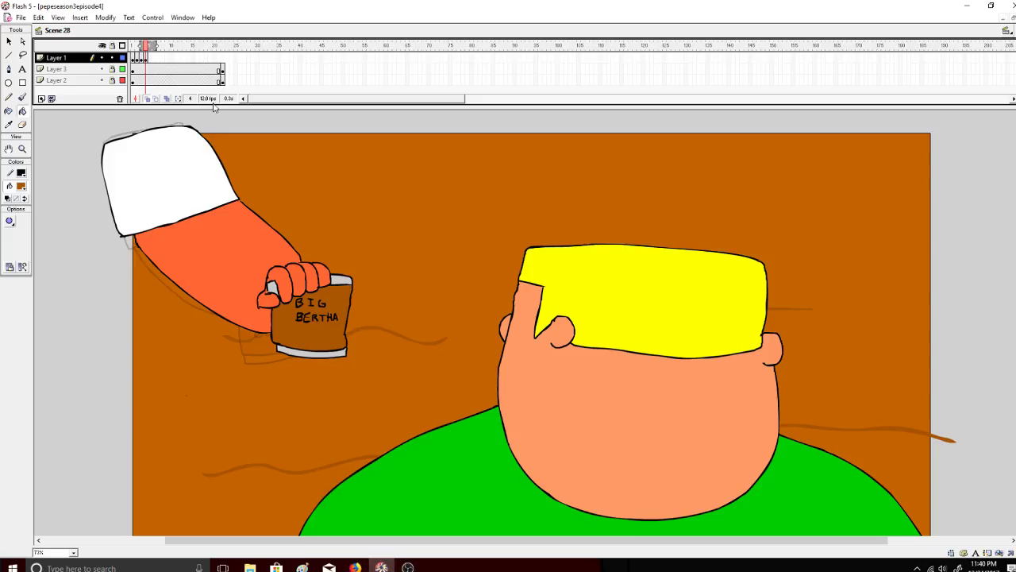
Set the fill colour to the orange skin colour sampled from the forearm in frame 1.
click(143, 52)
drag(142, 50, 128, 52)
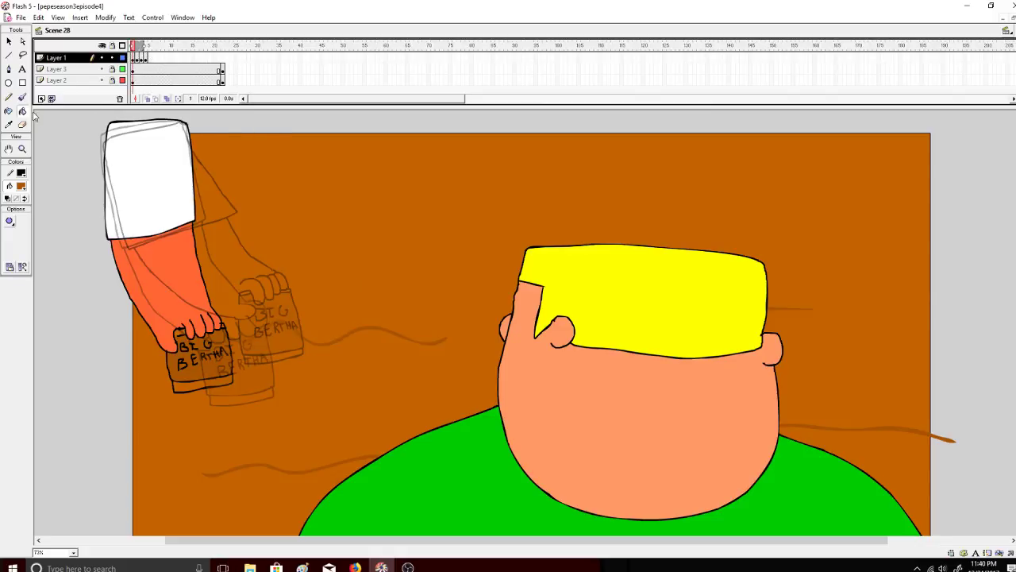
click(22, 186)
click(119, 242)
click(139, 53)
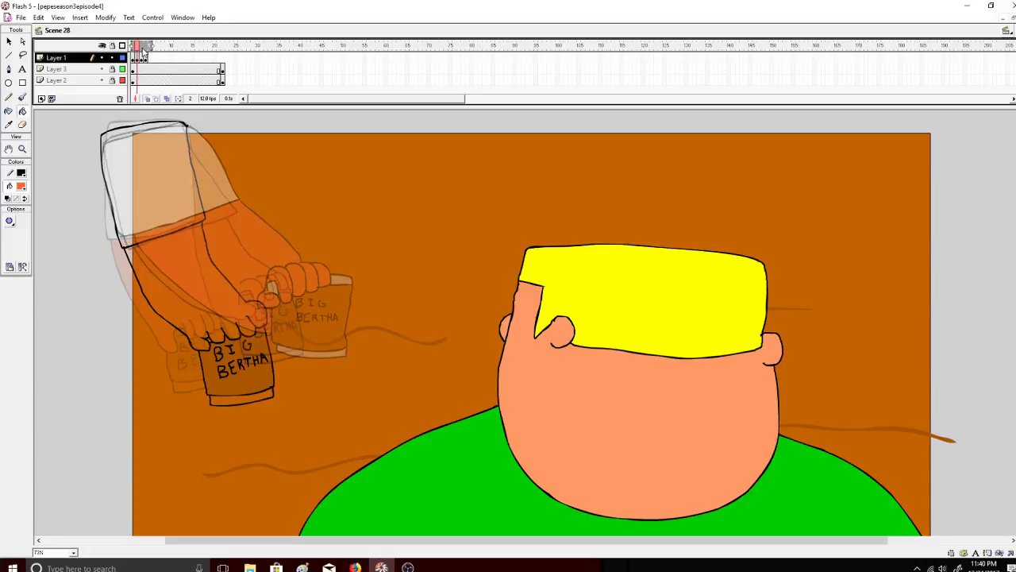
drag(138, 52, 135, 49)
click(139, 51)
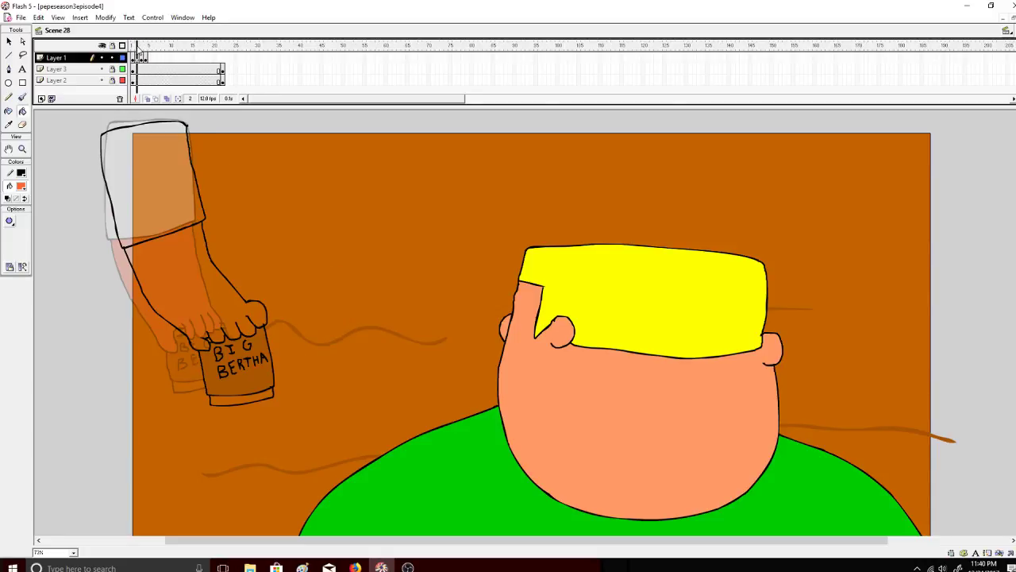
click(133, 50)
click(382, 567)
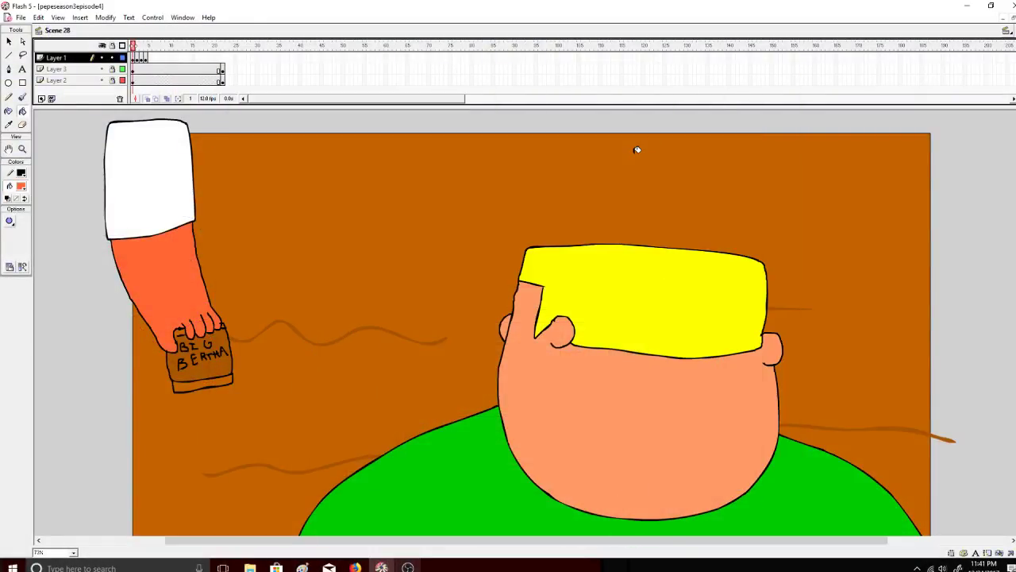
Fill the forearm and hand with the orange skin colour in frames 2 and 3.
drag(133, 46, 132, 46)
click(138, 45)
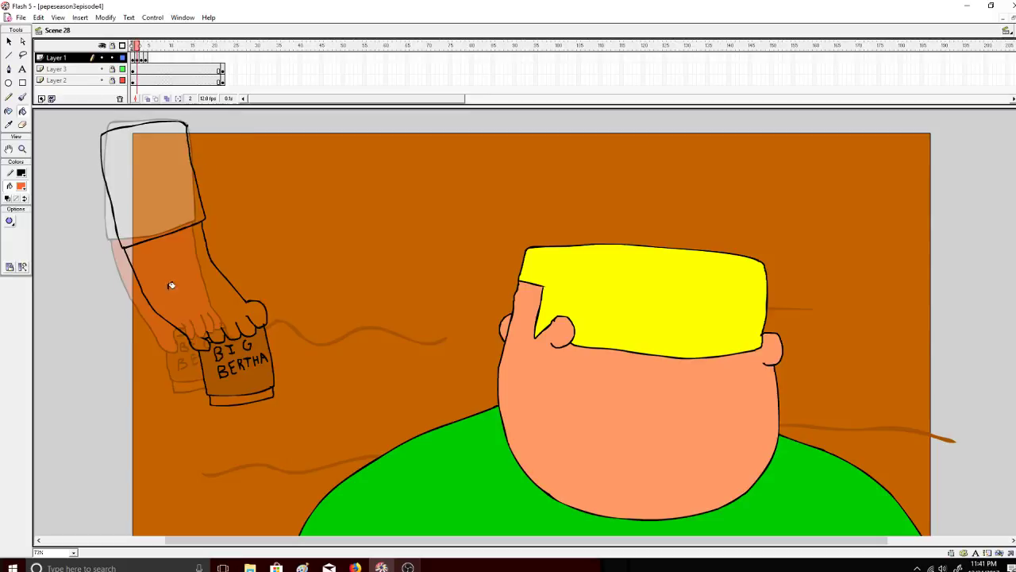
click(171, 285)
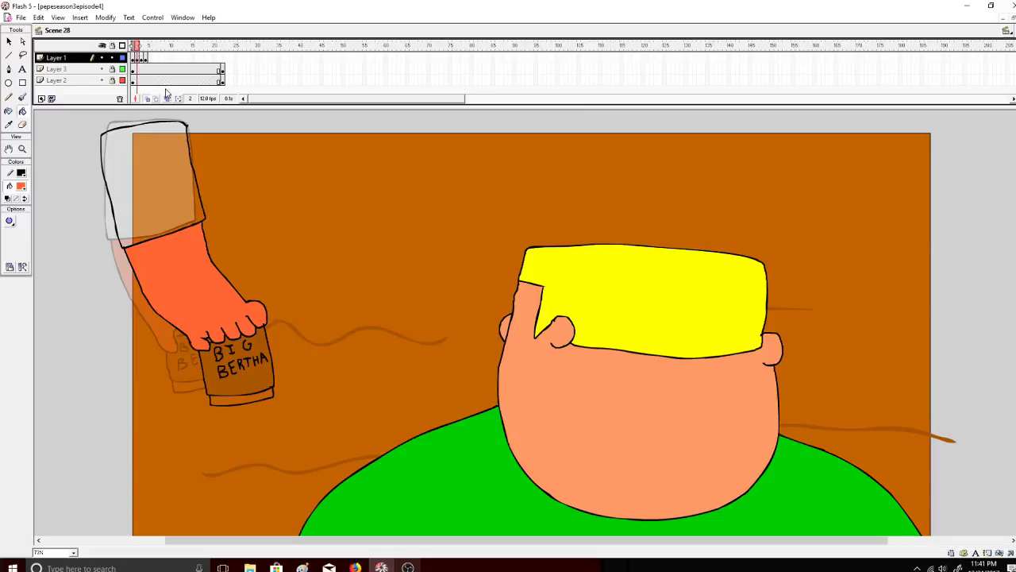
click(141, 46)
click(198, 246)
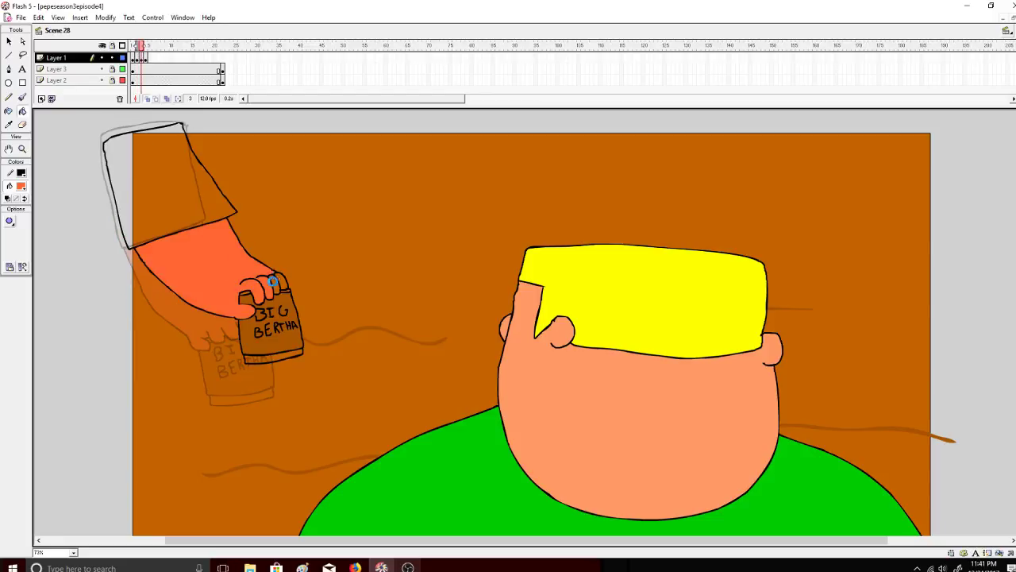
Fill the sleeve with white in frames 2 and 3 and return to frame 1.
drag(147, 45, 132, 46)
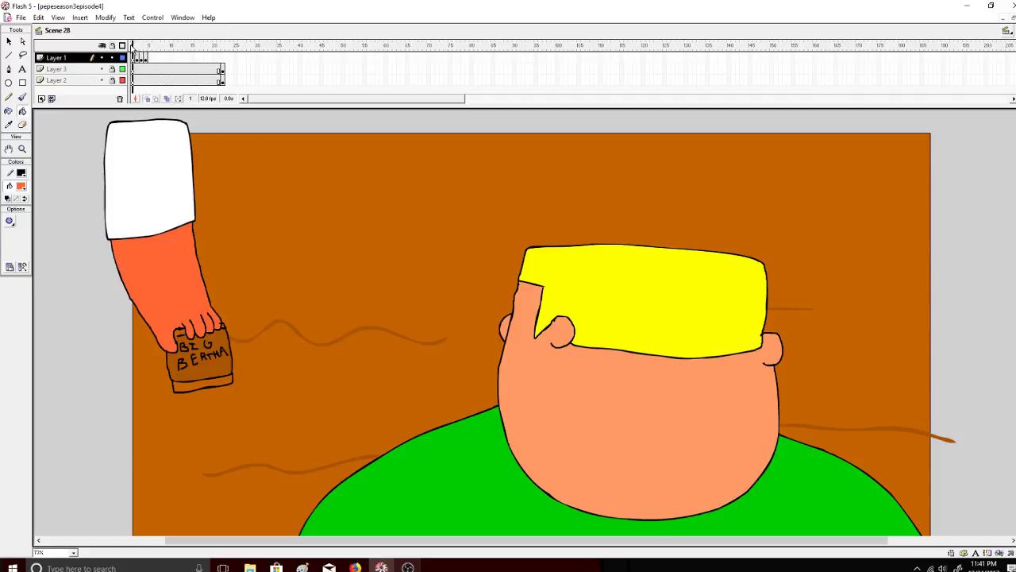
click(142, 47)
click(138, 46)
click(21, 186)
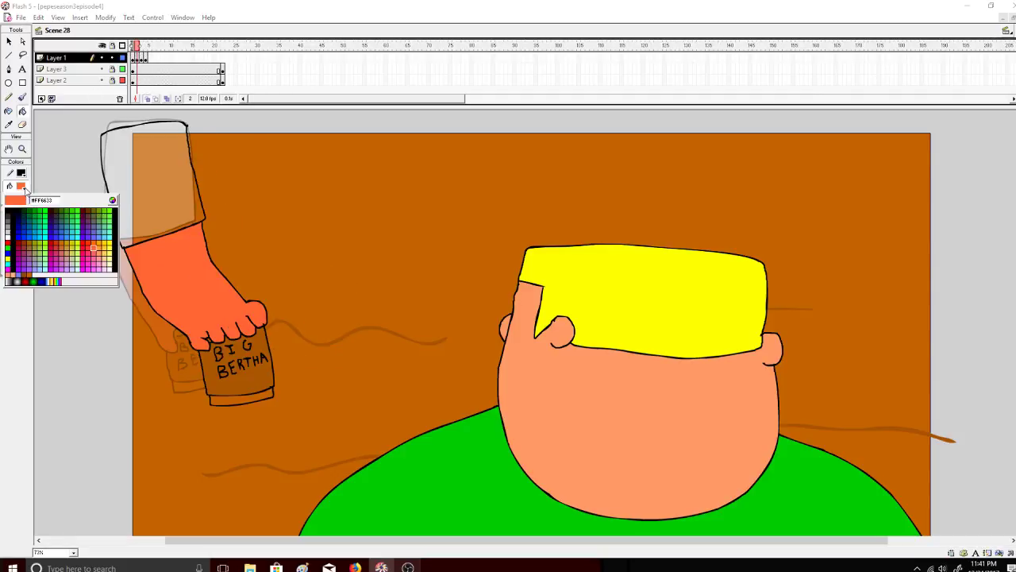
click(8, 238)
click(156, 127)
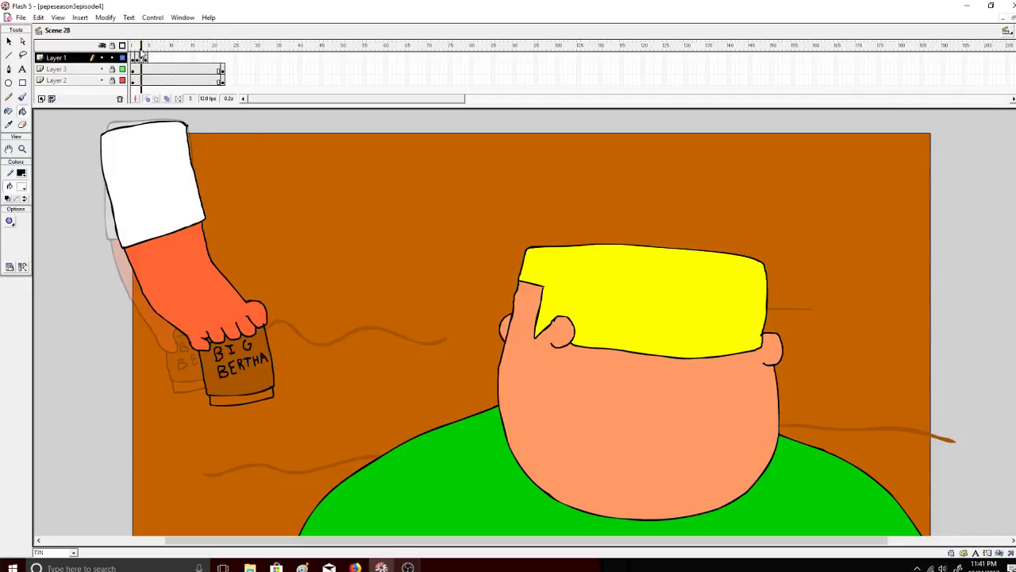
click(143, 48)
click(146, 47)
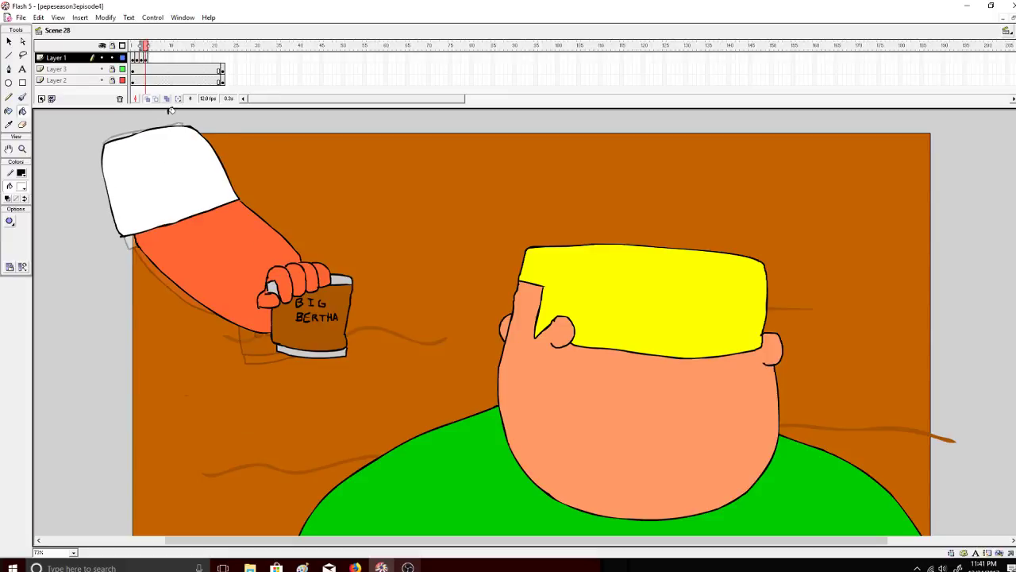
drag(147, 46, 132, 46)
Check the live chat on the YouTube dashboard and switch back to Flash.
click(355, 566)
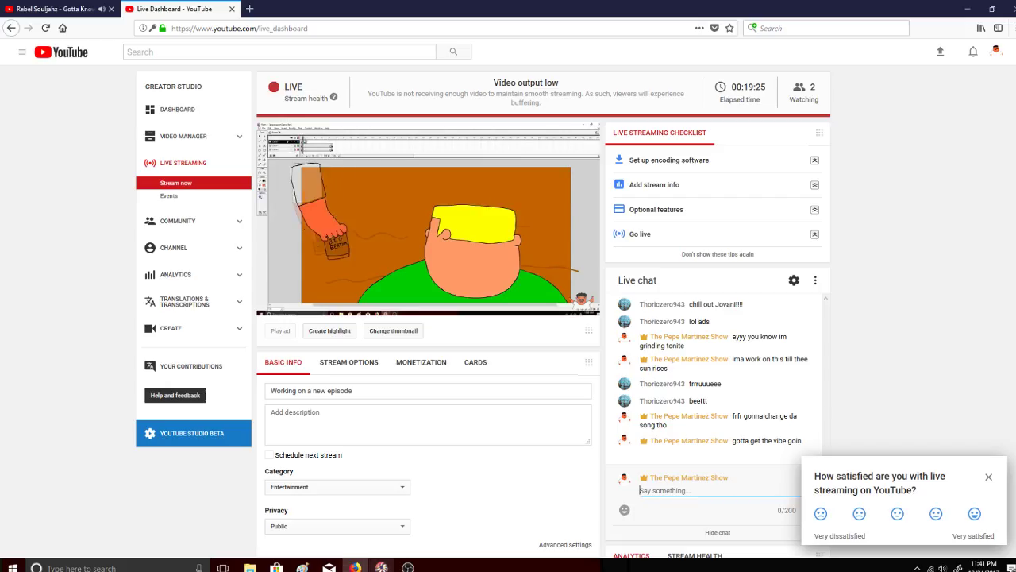
click(381, 567)
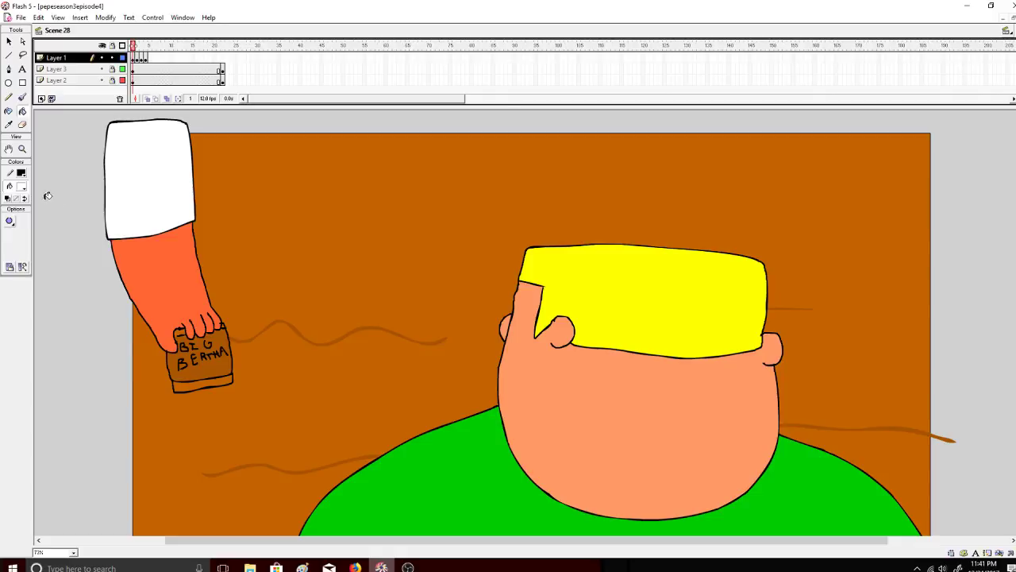
Set the fill colour to light grey and fill the upper and lower rims of the can in frame 1.
click(22, 186)
click(8, 231)
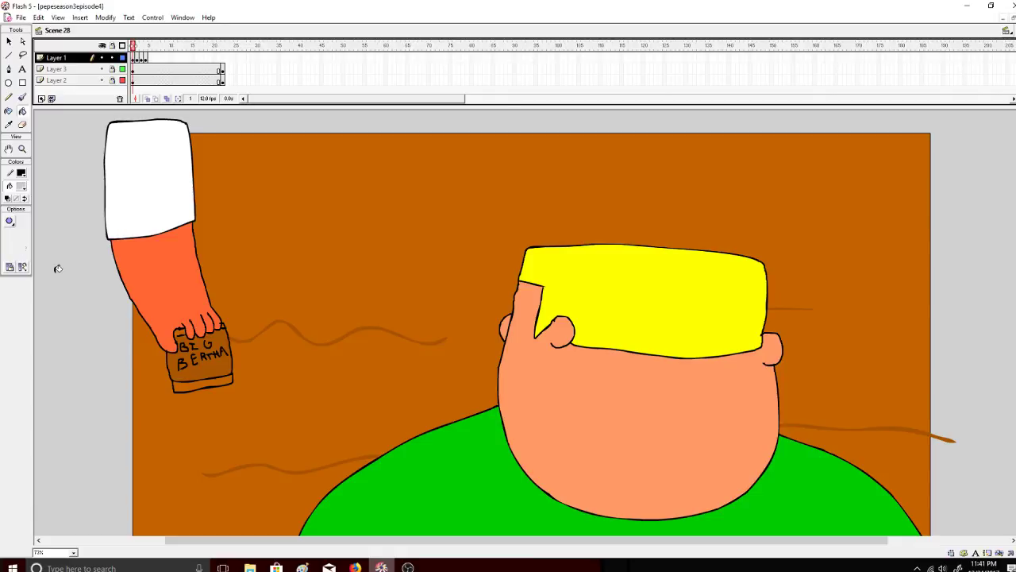
click(181, 330)
click(224, 324)
key(ctrl+z)
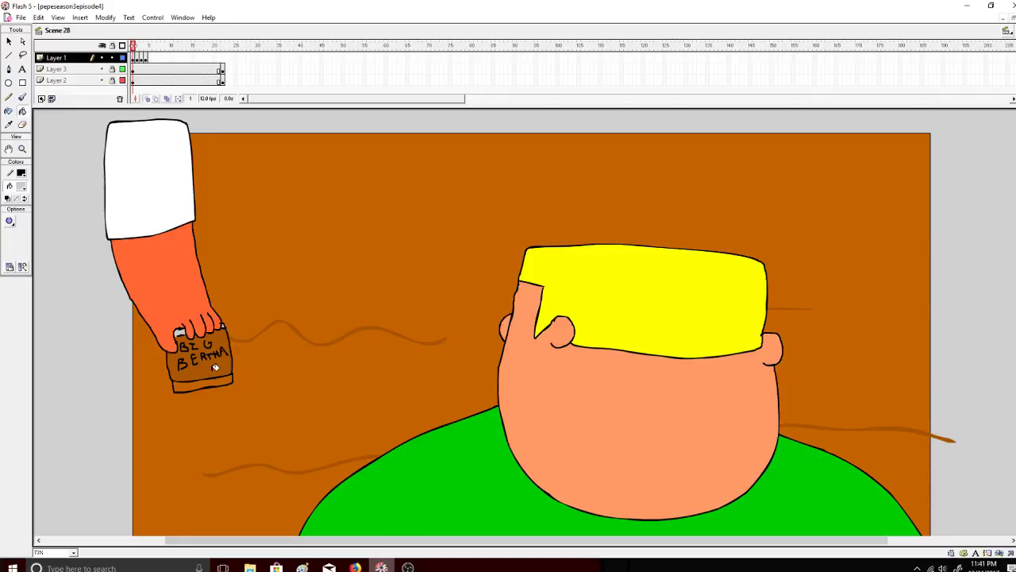
Fill the can's rims in frame 2 with light grey, undoing any misplaced fills.
click(138, 45)
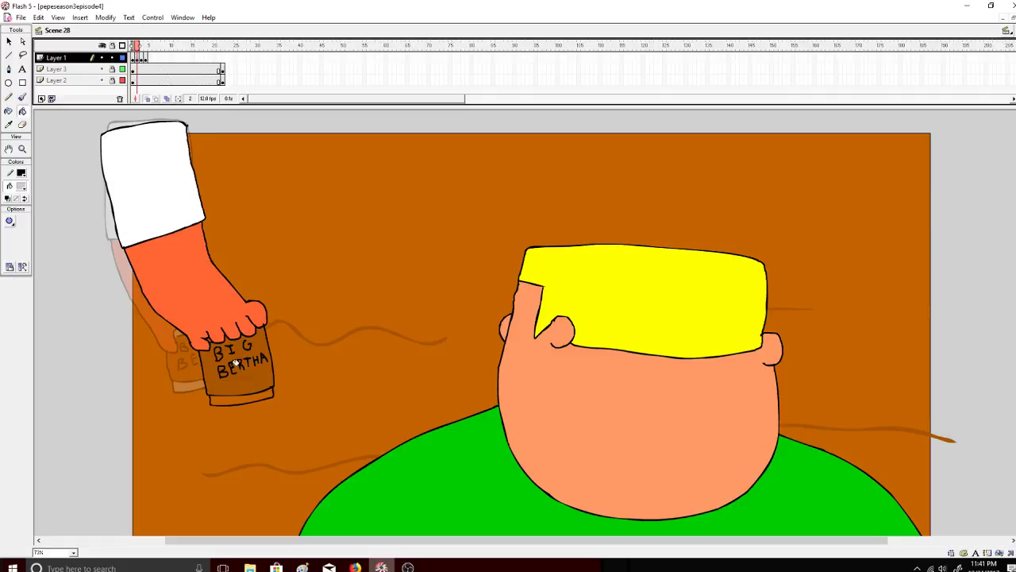
click(220, 341)
key(ctrl+z)
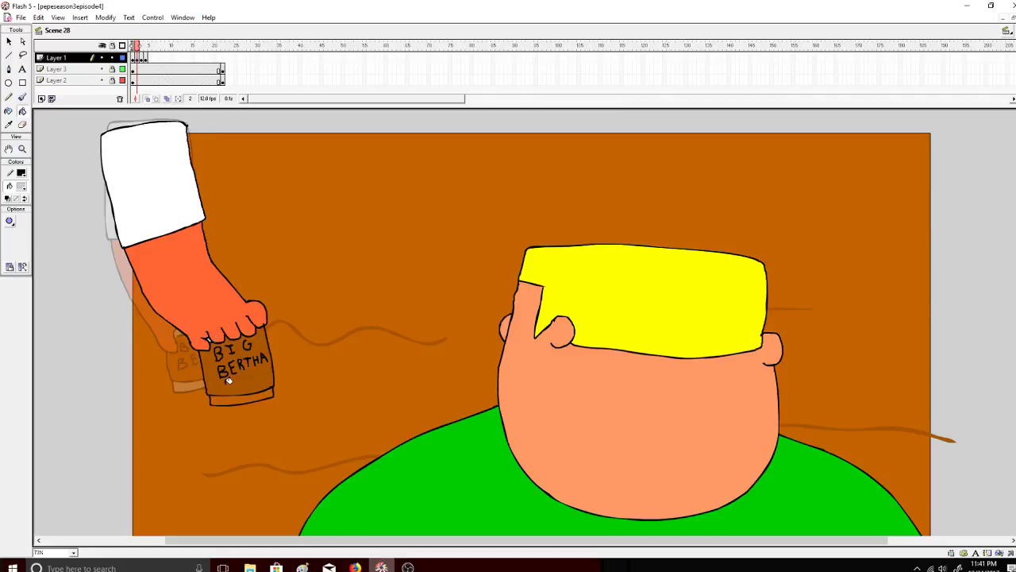
click(229, 393)
key(ctrl+z)
click(251, 398)
Fill the upper and lower rims of the can in frame 3 with light grey, undoing misplaced fills.
click(142, 46)
click(248, 289)
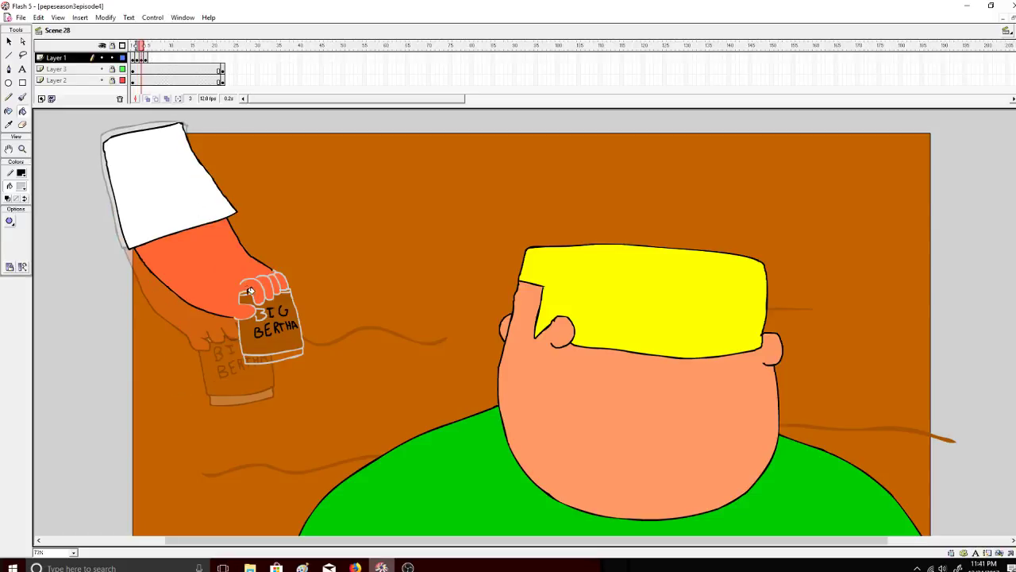
key(ctrl+z)
click(281, 350)
key(ctrl+z)
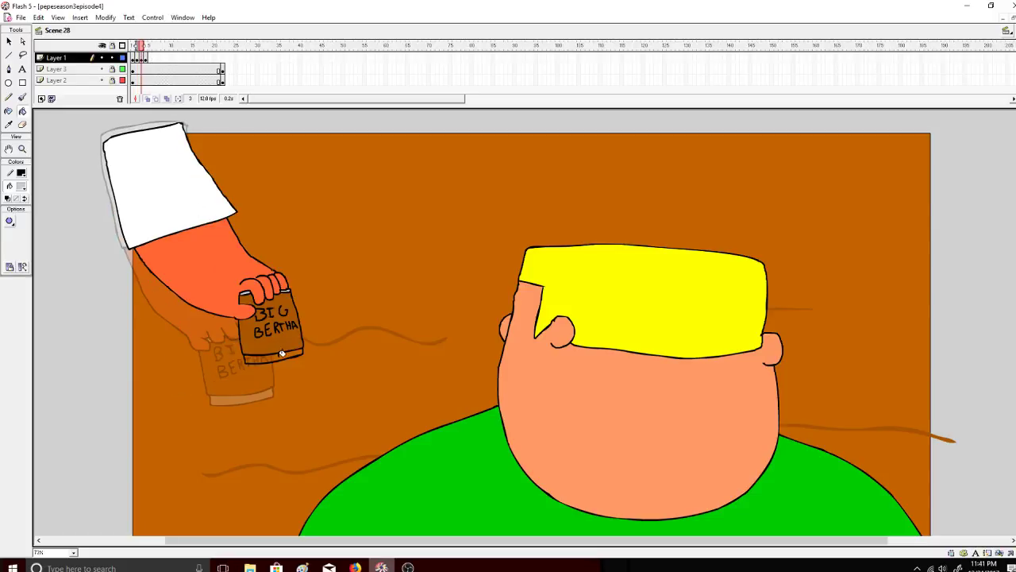
click(282, 354)
Play the arm animation from frame 1 to check its movement.
click(150, 49)
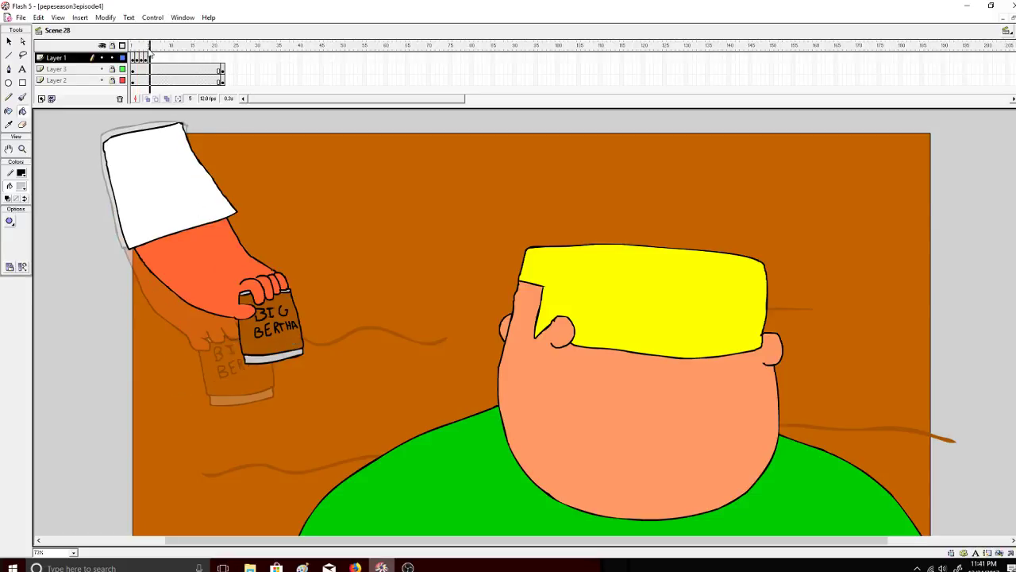
click(145, 48)
click(134, 46)
click(152, 18)
click(154, 31)
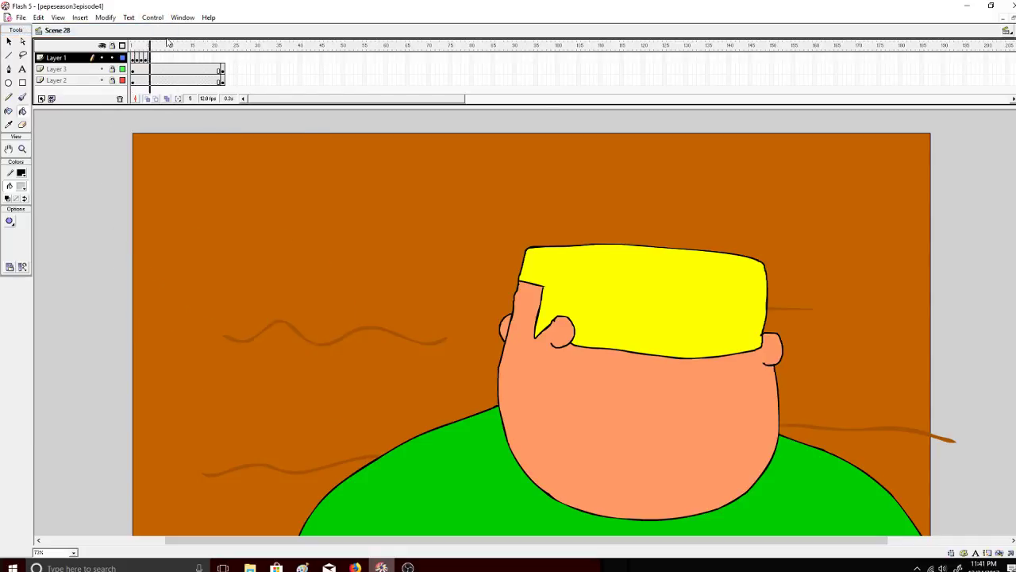
Insert a keyframe at frame 21 of Layer 1 to hold the frame 4 arm drawing until there.
click(145, 46)
right_click(218, 58)
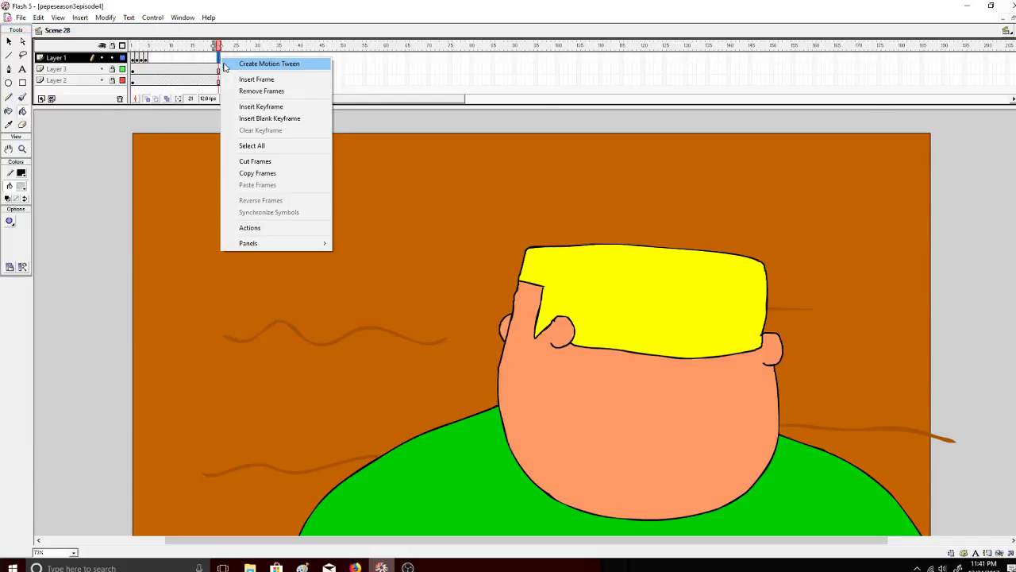
click(249, 108)
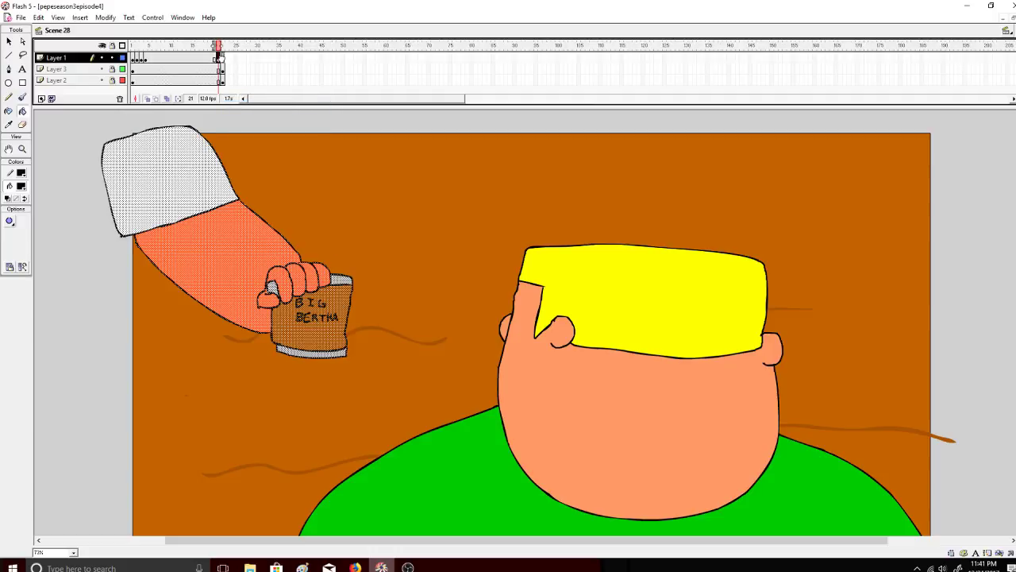
Hide the work area and play Scene 28 from frame 1 to check the arm animation within the stage.
click(134, 45)
click(58, 17)
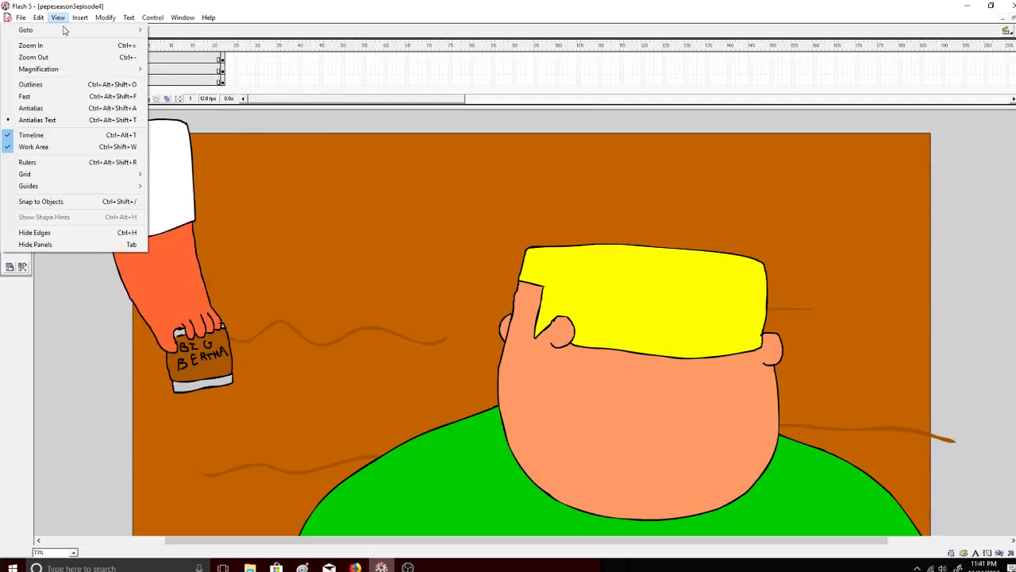
click(26, 146)
click(22, 148)
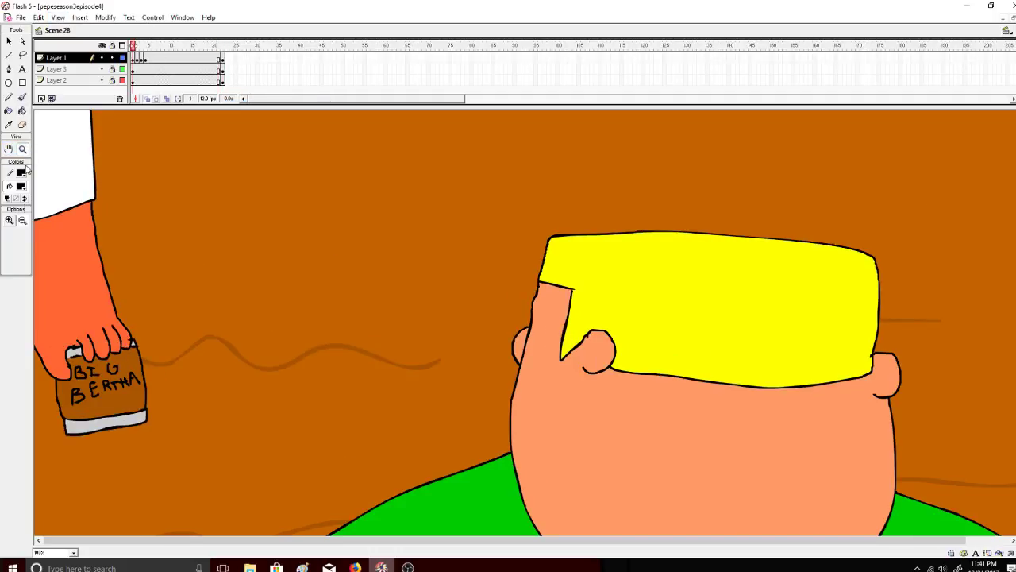
click(99, 200)
click(150, 18)
click(146, 32)
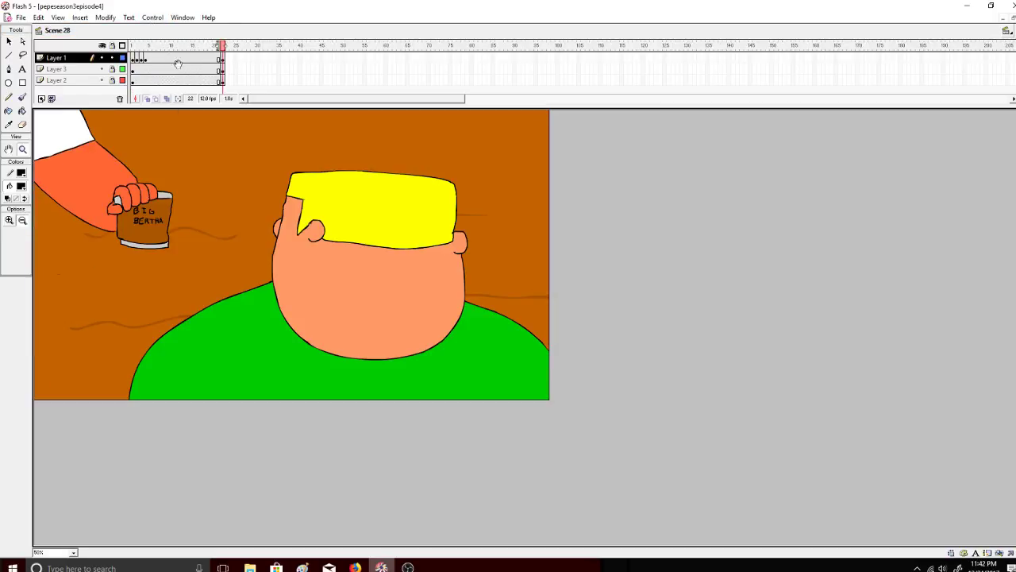
Play the whole movie starting from Scene 1 and check the YouTube live stream dashboard during playback.
click(1005, 31)
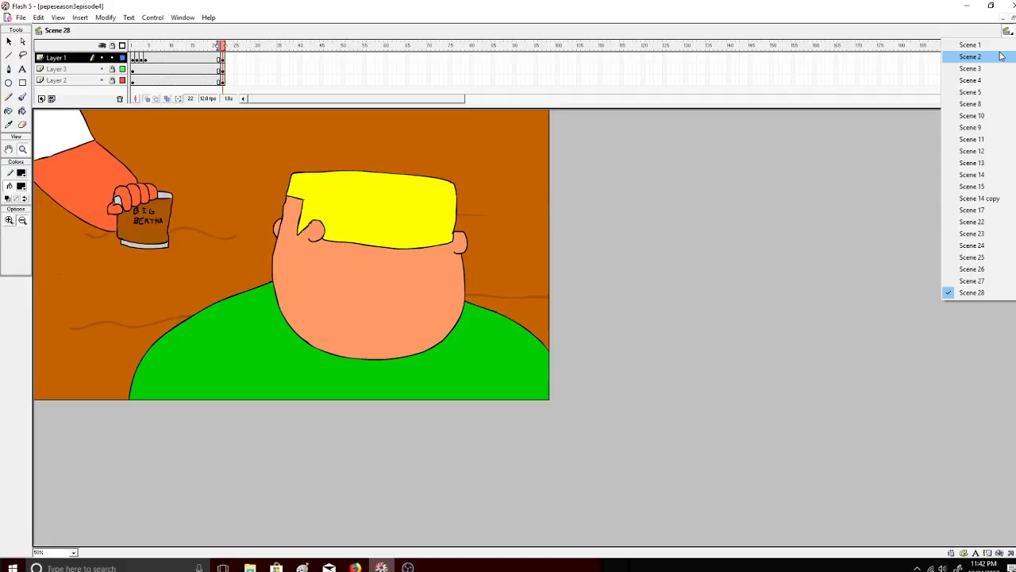
click(1001, 45)
click(152, 18)
click(159, 30)
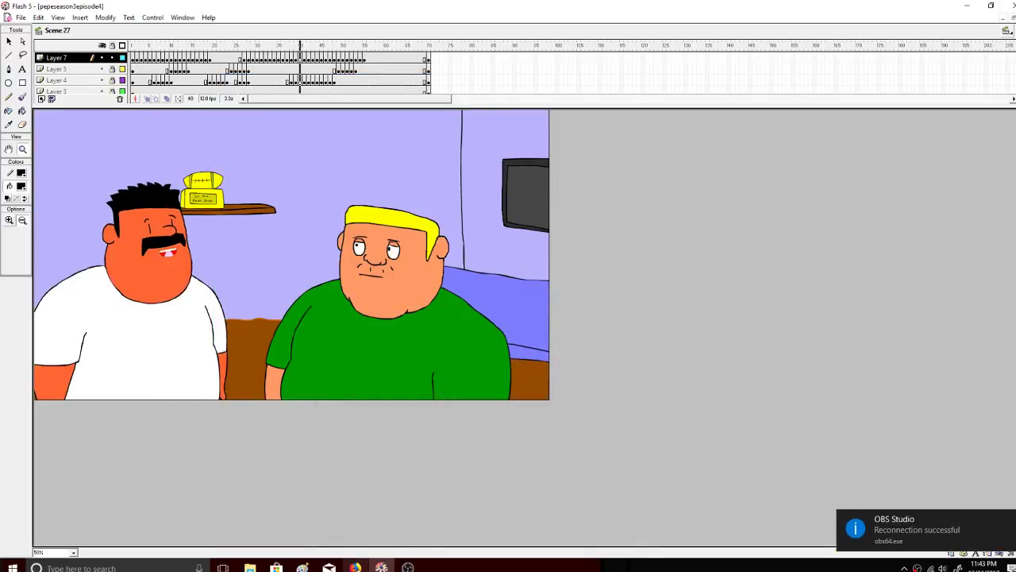
click(356, 567)
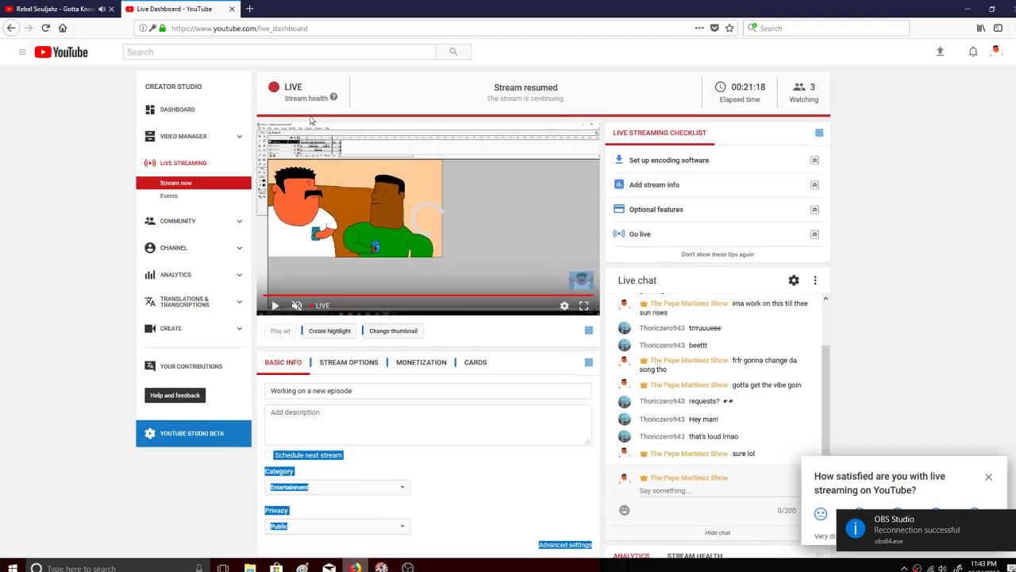
click(381, 566)
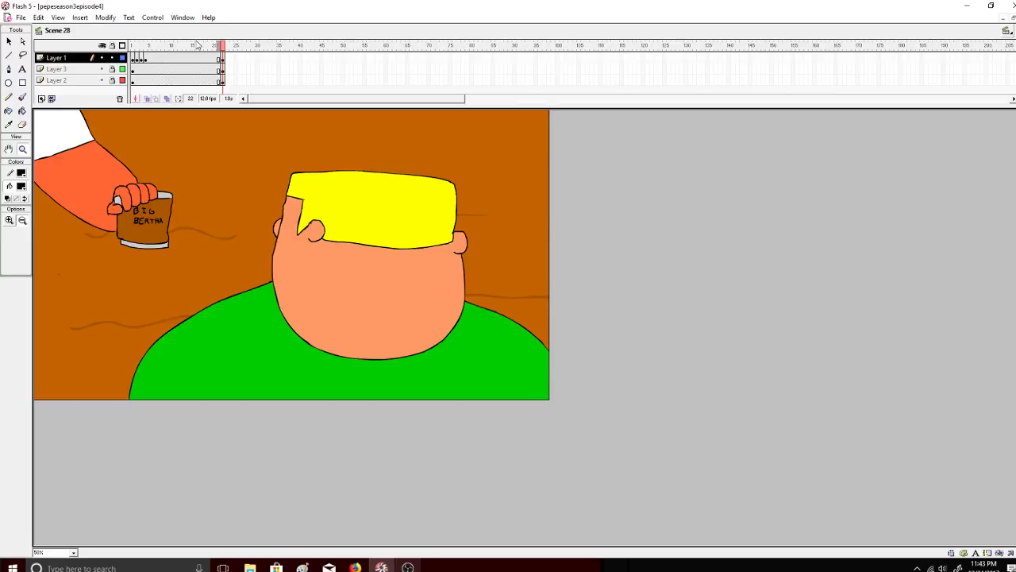
Insert a new scene after Scene 28 and show the work area around its whole stage.
click(80, 18)
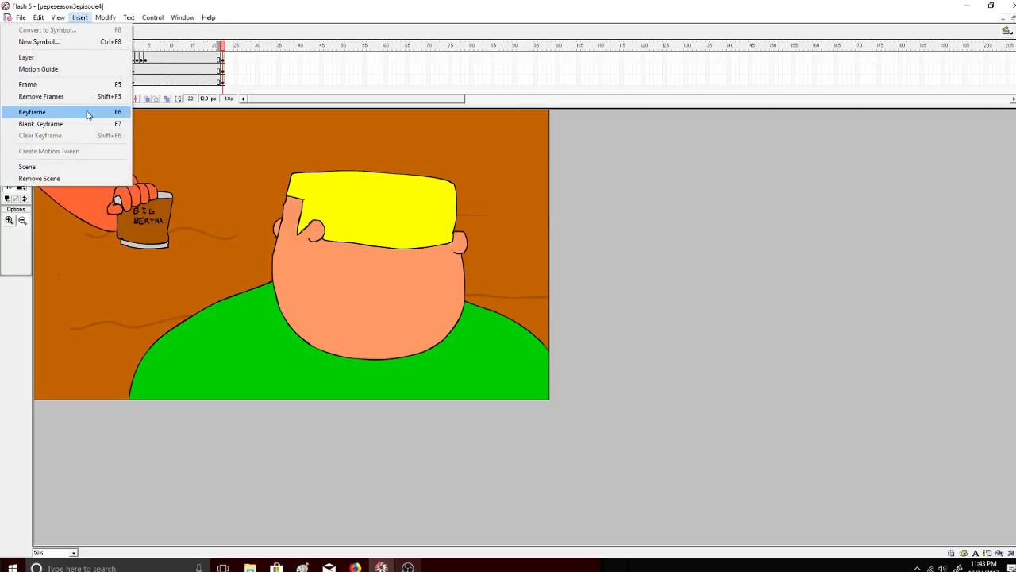
click(77, 167)
click(58, 17)
click(69, 147)
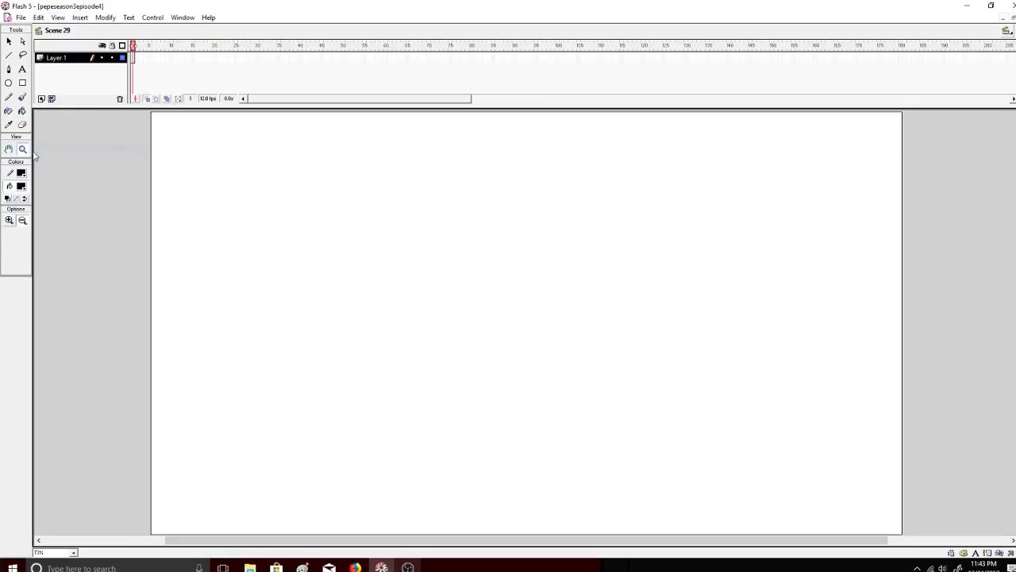
alt+click(191, 283)
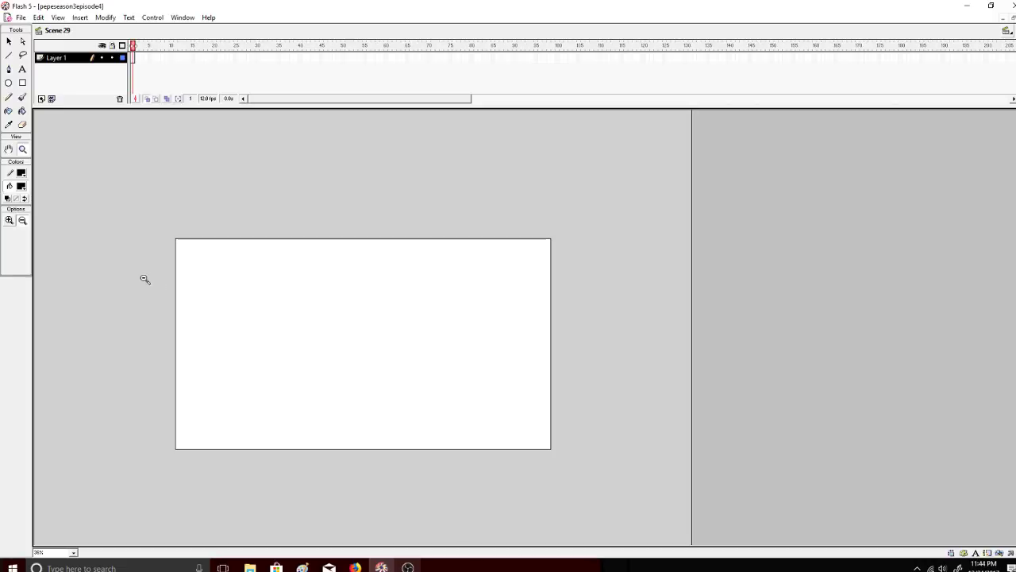
Draw a cyan #00FFFF rectangle with a black outline covering the whole stage as a background.
click(22, 82)
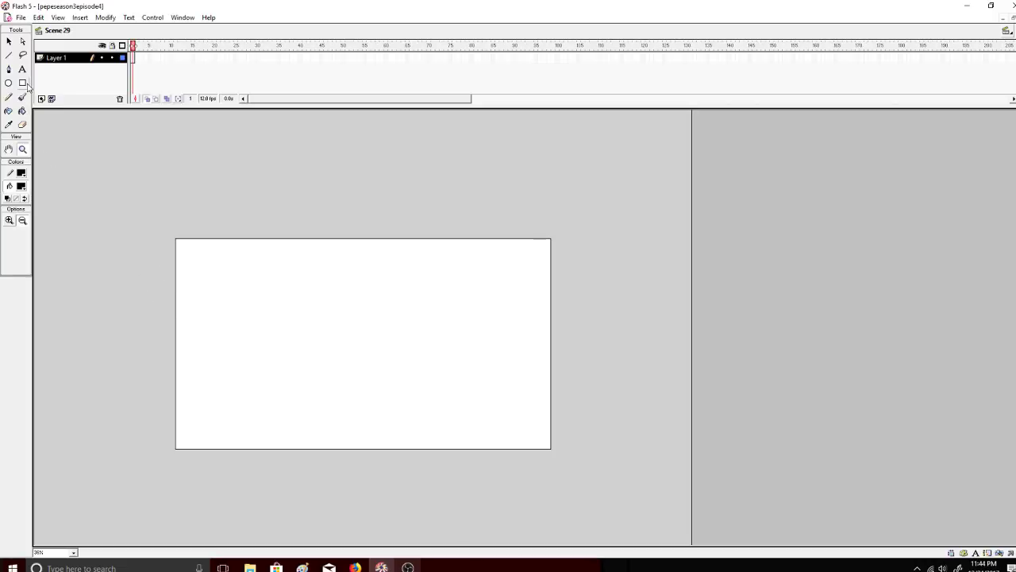
click(22, 185)
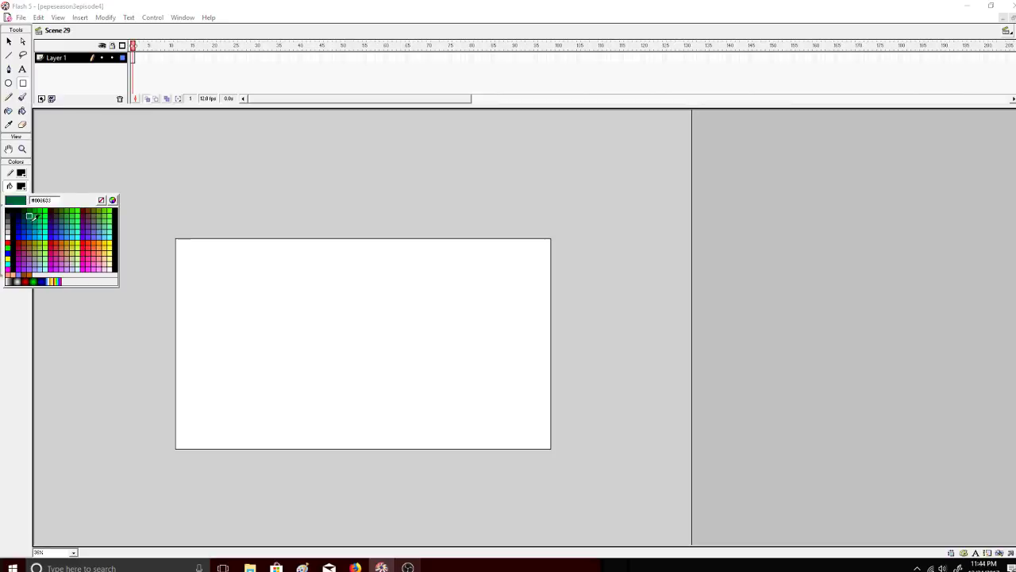
click(11, 257)
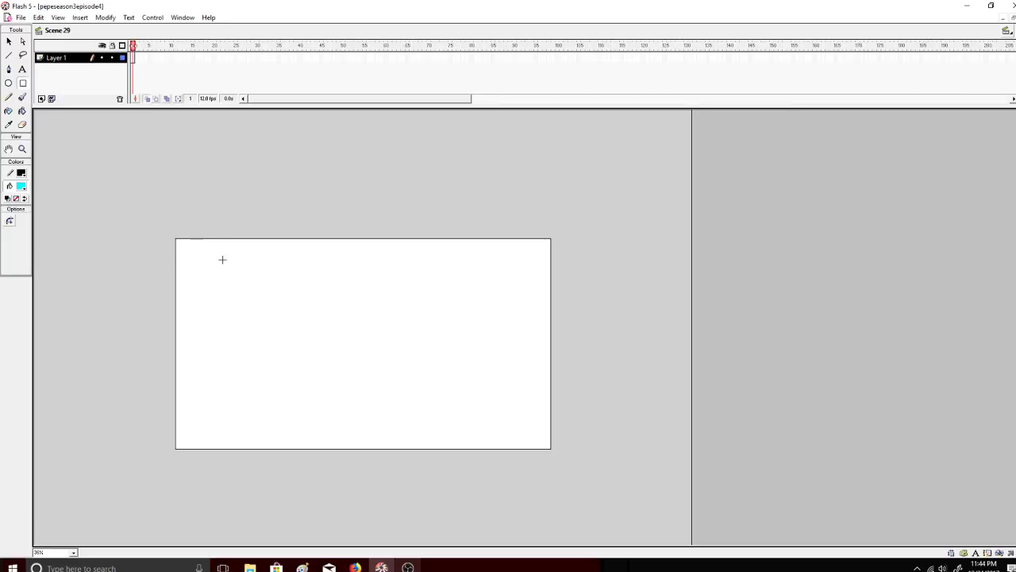
drag(170, 240, 556, 454)
Add a layer above the cyan background and set the Brush tool's colour to black.
click(22, 97)
click(21, 187)
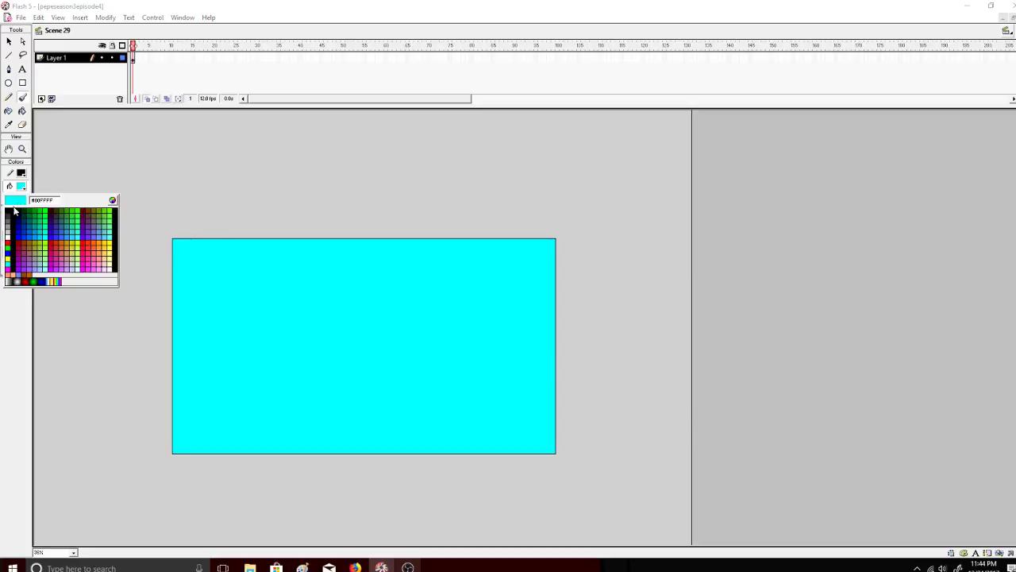
click(13, 204)
click(44, 99)
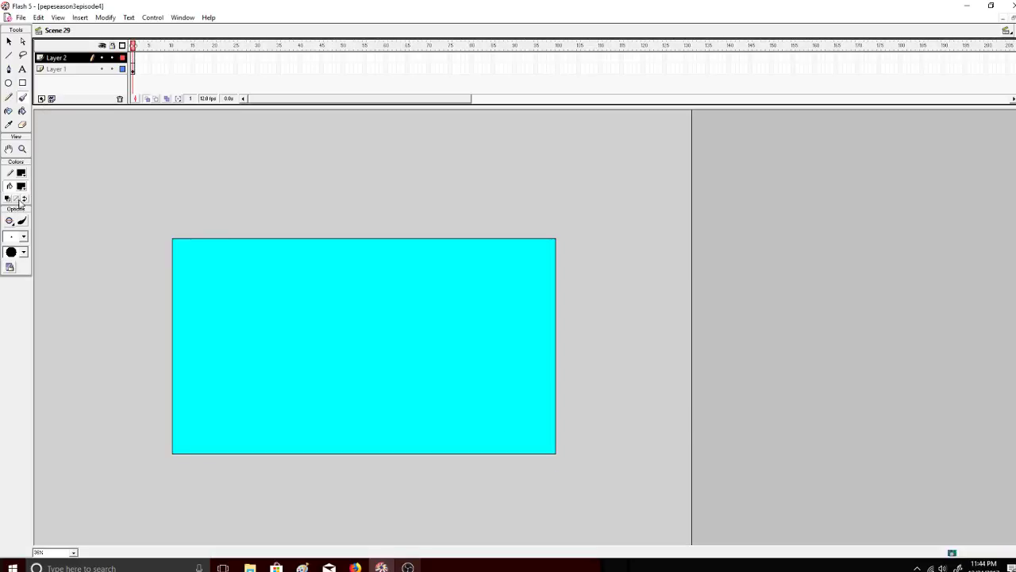
click(22, 149)
click(358, 308)
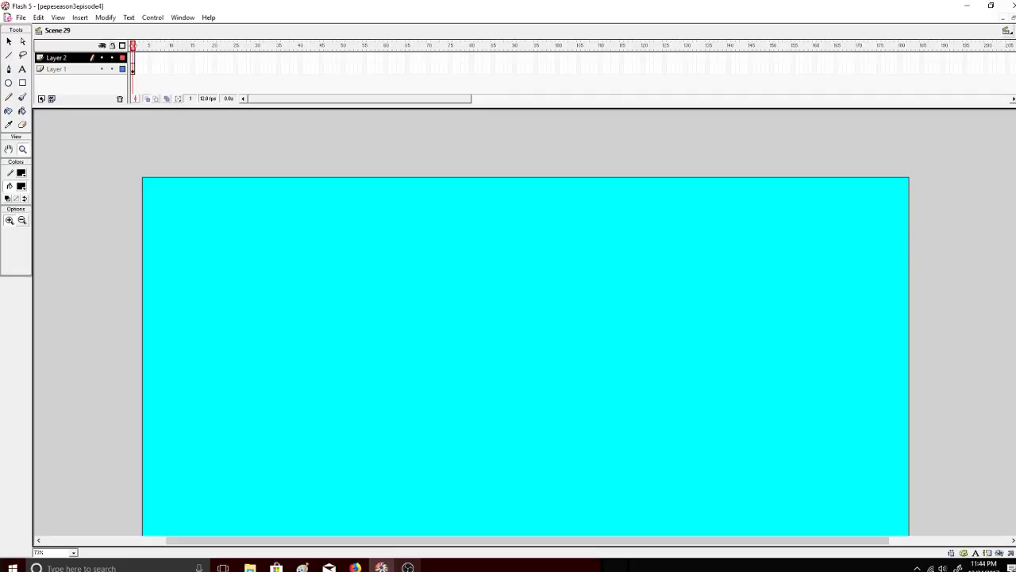
scroll(966, 270, down, 1)
Check the streaming status in OBS Studio and return to the drawing.
click(407, 566)
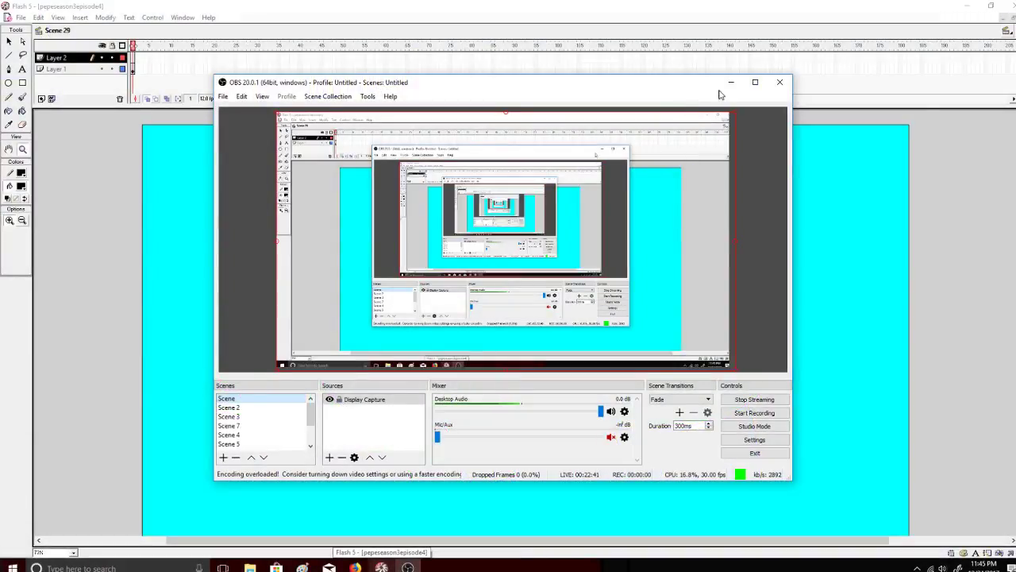
click(730, 79)
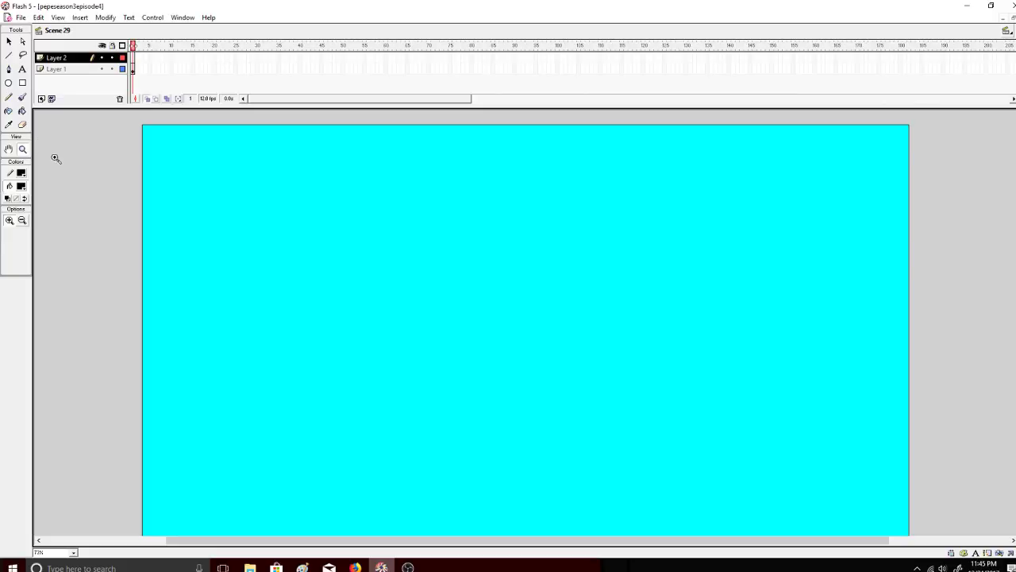
Brush the left, bottom and right edges of a large box outline on Layer 2, undoing poor strokes.
click(22, 97)
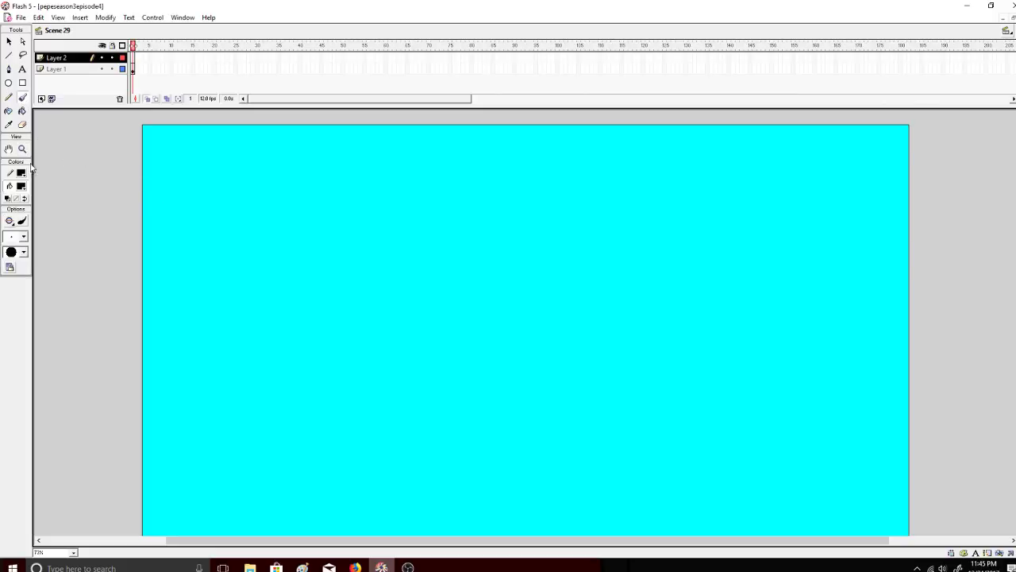
scroll(525, 323, down, 1)
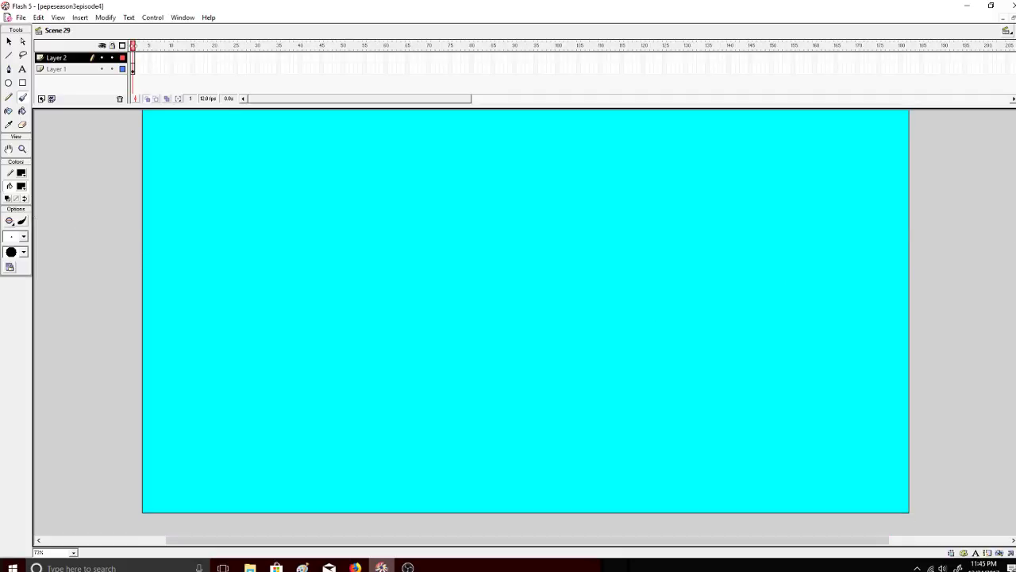
mouse_move(384, 308)
mouse_down()
mouse_move(380, 192)
mouse_move(363, 200)
mouse_move(366, 236)
mouse_move(366, 189)
mouse_move(369, 241)
mouse_up()
key(ctrl+z)
key(ctrl+z)
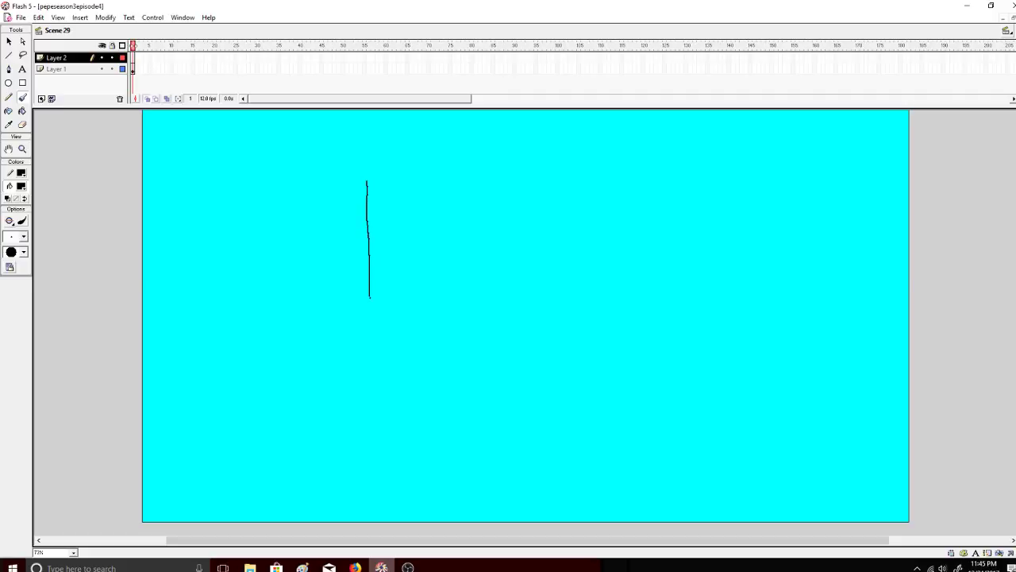
mouse_move(368, 331)
mouse_down()
mouse_move(582, 339)
mouse_move(597, 318)
mouse_move(596, 278)
mouse_move(566, 135)
mouse_up()
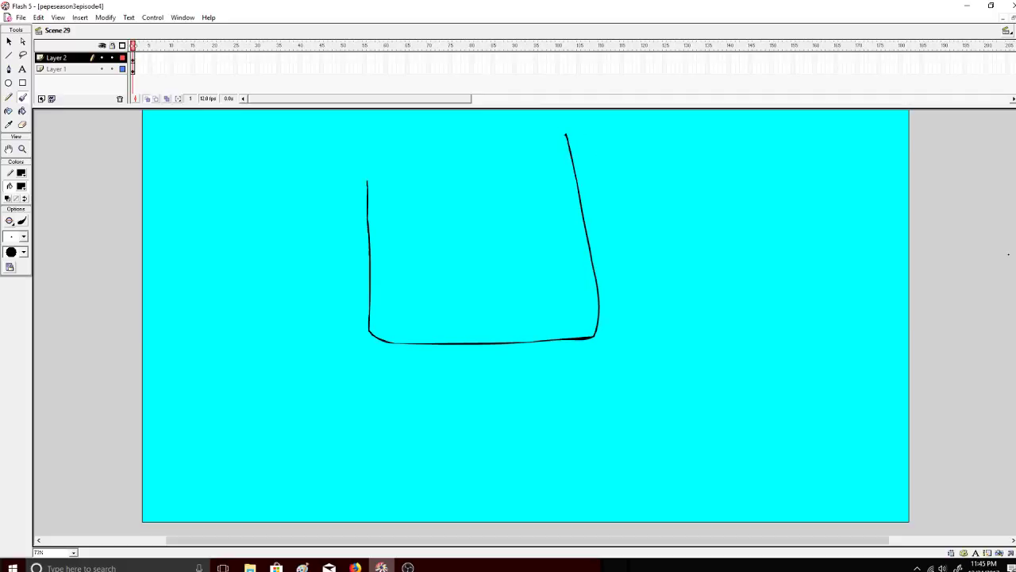
Close the box outline with a narrow double edge along its top, undoing misplaced strokes.
scroll(915, 225, up, 3)
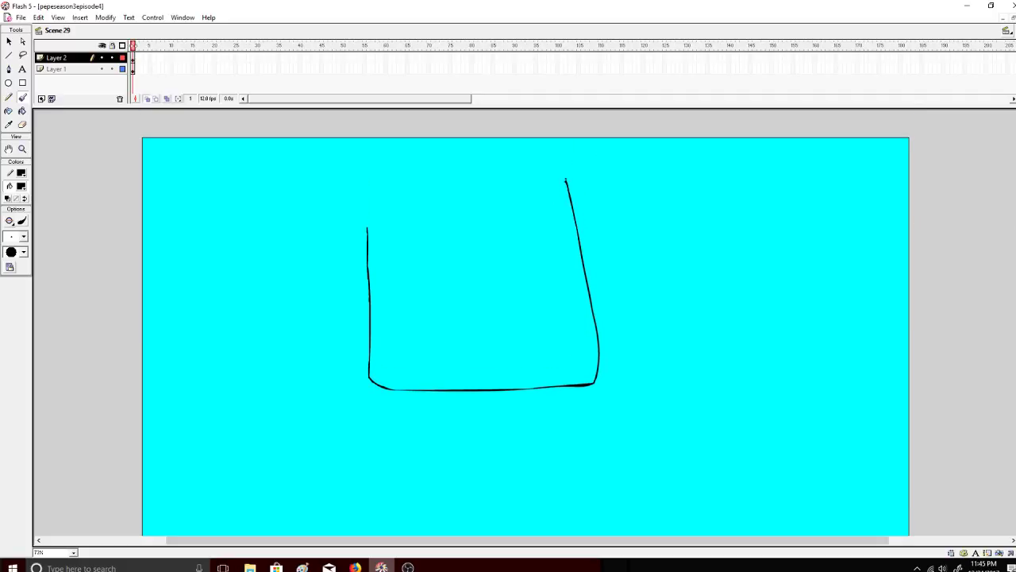
mouse_move(566, 183)
mouse_down()
mouse_move(551, 175)
mouse_move(560, 177)
mouse_move(403, 189)
mouse_move(370, 202)
mouse_move(366, 229)
mouse_move(379, 184)
mouse_move(373, 191)
mouse_move(559, 166)
mouse_move(567, 181)
mouse_up()
key(ctrl+z)
key(ctrl+z)
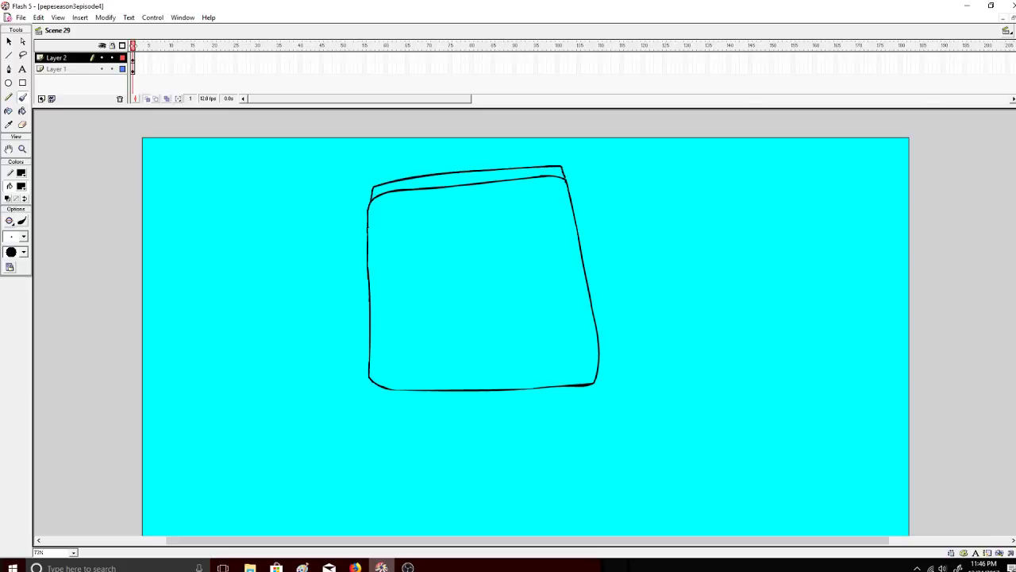
Brush a narrow strip along the box's left edge, join it to the top corner and lock Layer 1.
mouse_move(367, 204)
mouse_down()
mouse_move(357, 249)
mouse_move(370, 372)
mouse_up()
click(112, 69)
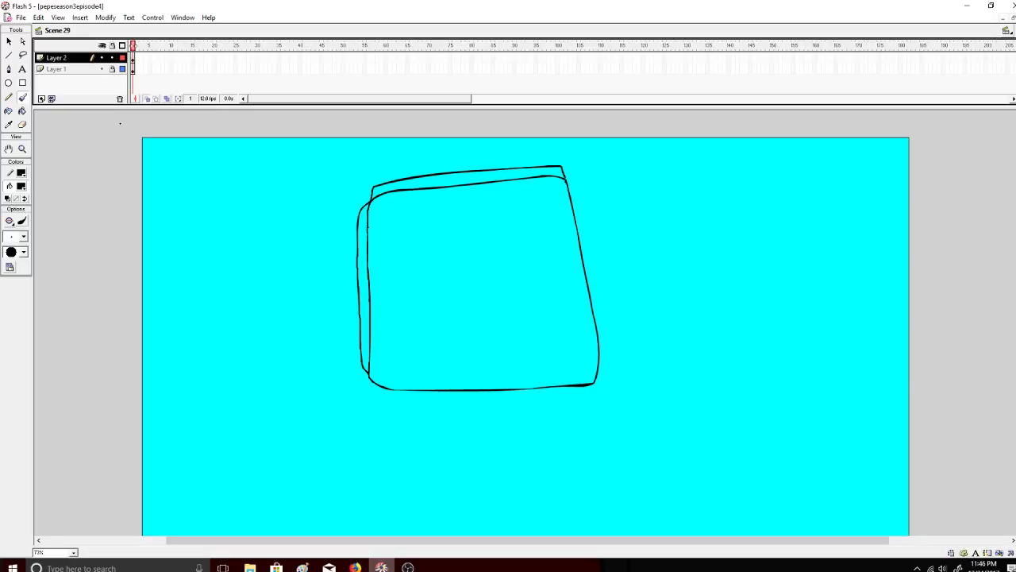
drag(363, 372, 366, 370)
click(360, 367)
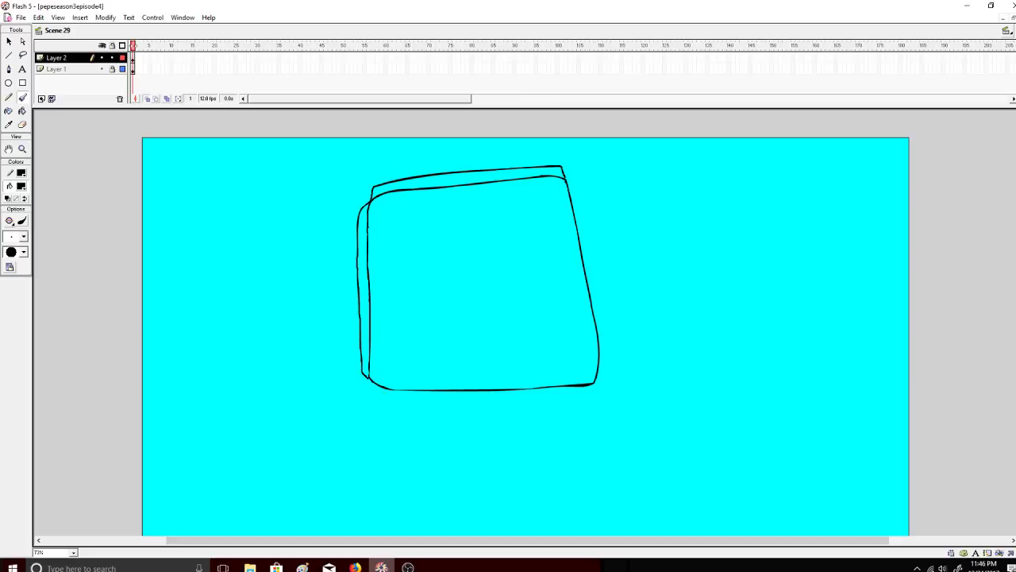
mouse_move(359, 210)
mouse_down()
mouse_move(369, 217)
mouse_move(373, 188)
mouse_up()
Undo the strokes of the narrow strip along the box's left edge.
key(ctrl+z)
key(ctrl+z)
key(ctrl+z)
key(ctrl+z)
key(ctrl+z)
key(ctrl+z)
key(ctrl+z)
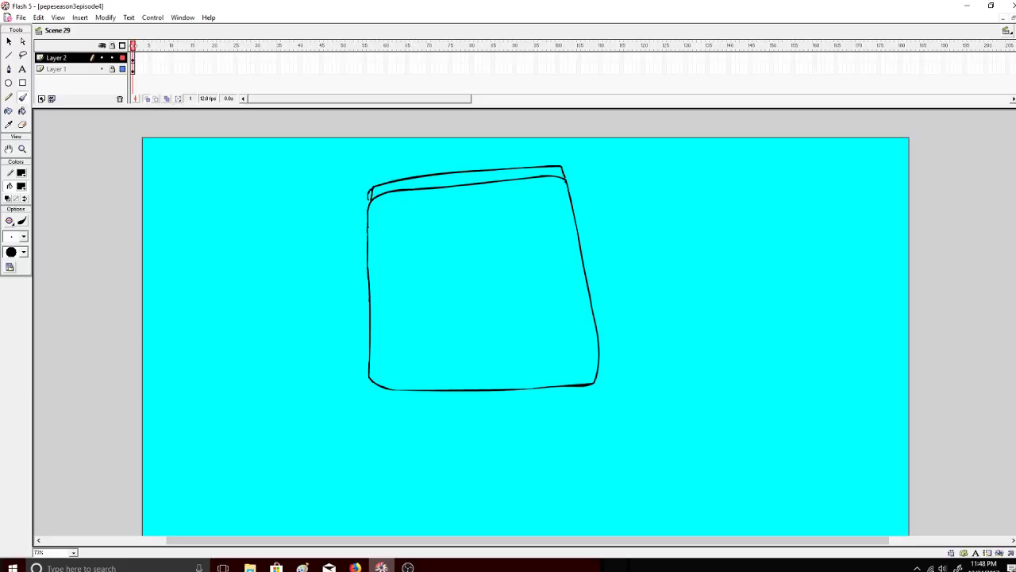
Try redrawing the strip beside the box's left edge, undoing the strokes that do not fit.
drag(369, 191, 369, 204)
key(ctrl+z)
key(ctrl+z)
key(ctrl+z)
key(ctrl+z)
key(ctrl+z)
mouse_move(365, 345)
mouse_down()
mouse_move(375, 198)
mouse_move(365, 215)
mouse_move(369, 379)
mouse_up()
key(ctrl+z)
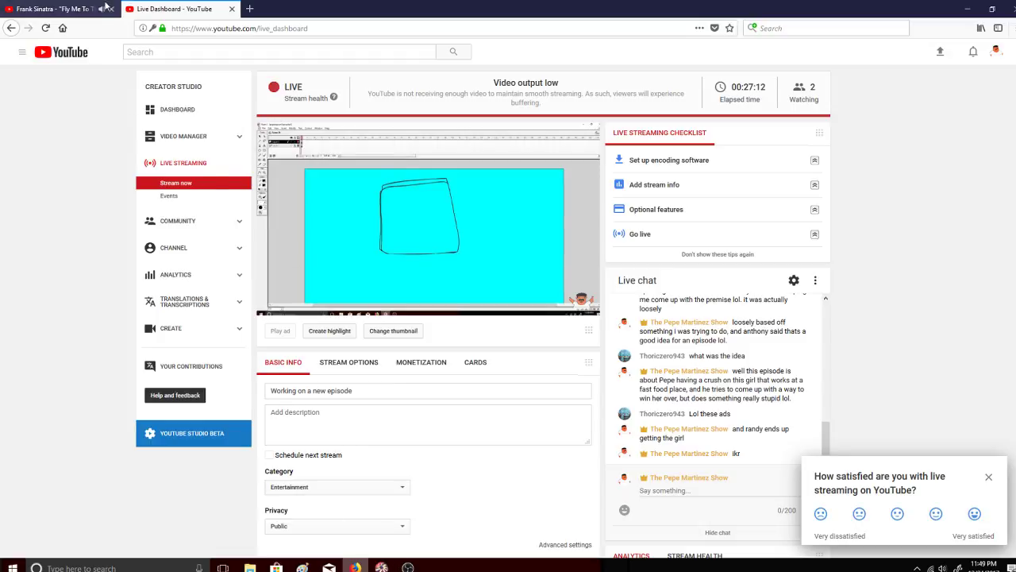
Pause the ad on the "Fly Me To The Moon" video in the browser and switch to OBS Studio.
click(60, 9)
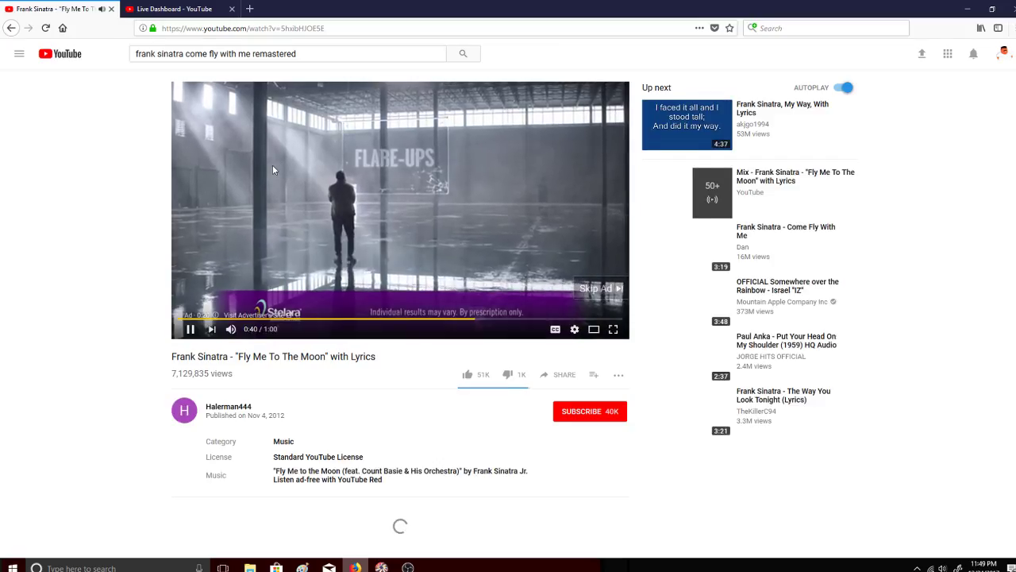
click(272, 169)
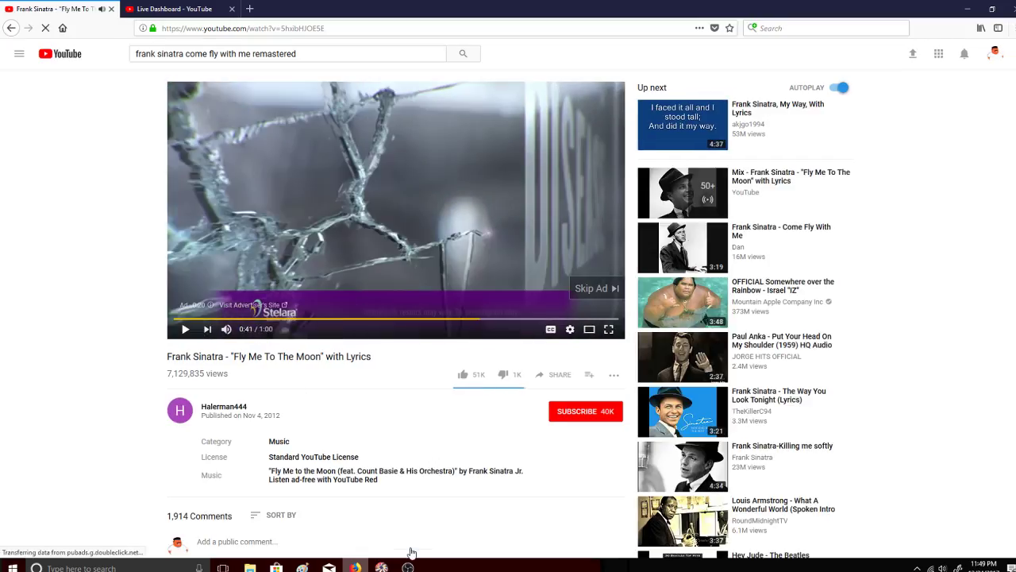
click(408, 566)
Brush narrow strips along the box's left and bottom edges and a few small strokes inside the box.
scroll(306, 430, down, 3)
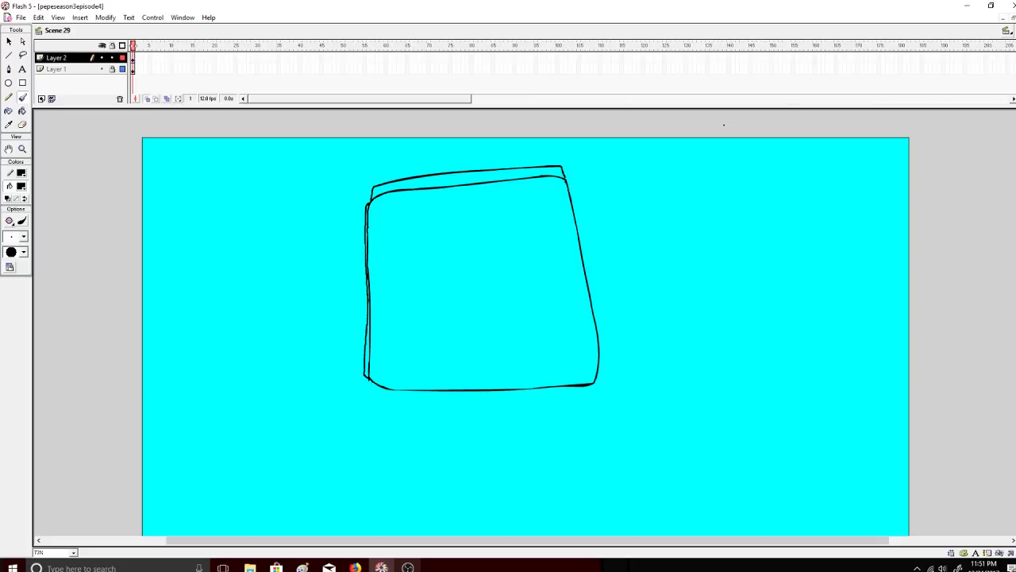
key(ctrl+z)
drag(366, 373, 363, 205)
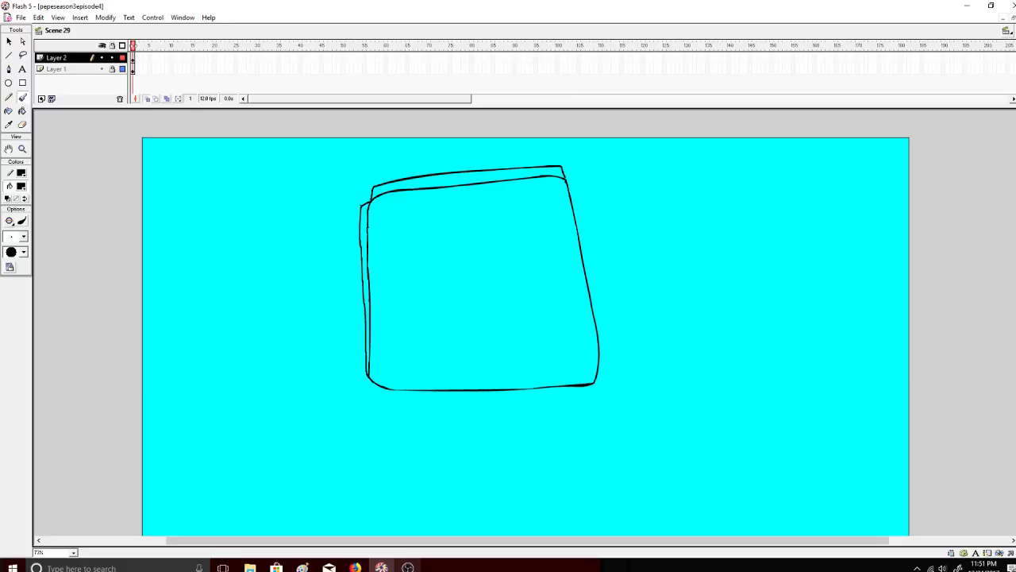
key(ctrl+z)
mouse_move(369, 380)
mouse_down()
mouse_move(370, 398)
mouse_move(405, 403)
mouse_move(591, 386)
mouse_up()
drag(367, 373, 369, 402)
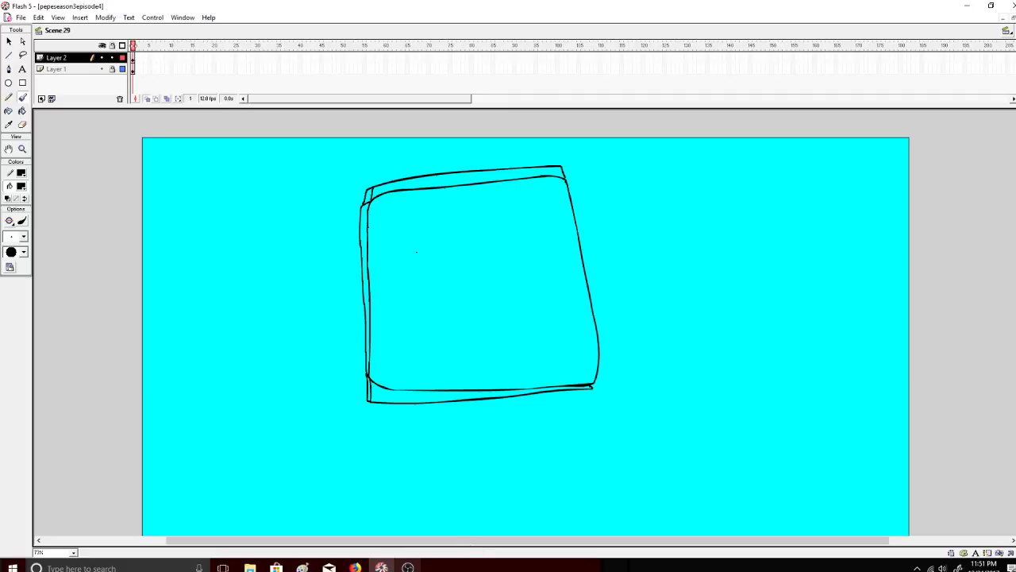
mouse_move(416, 241)
mouse_down()
mouse_move(431, 228)
mouse_move(438, 246)
mouse_move(418, 249)
mouse_move(433, 243)
mouse_up()
mouse_move(439, 216)
mouse_down()
mouse_move(455, 242)
mouse_move(470, 250)
mouse_move(443, 247)
mouse_up()
Undo the entire box drawing, the added Layer 2 and the cyan background rectangle in Scene 29.
key(ctrl+z)
key(ctrl+z)
key(ctrl+z)
key(ctrl+z)
key(ctrl+z)
key(ctrl+z)
key(ctrl+z)
key(ctrl+z)
key(ctrl+z)
key(ctrl+z)
key(ctrl+z)
key(ctrl+z)
key(ctrl+z)
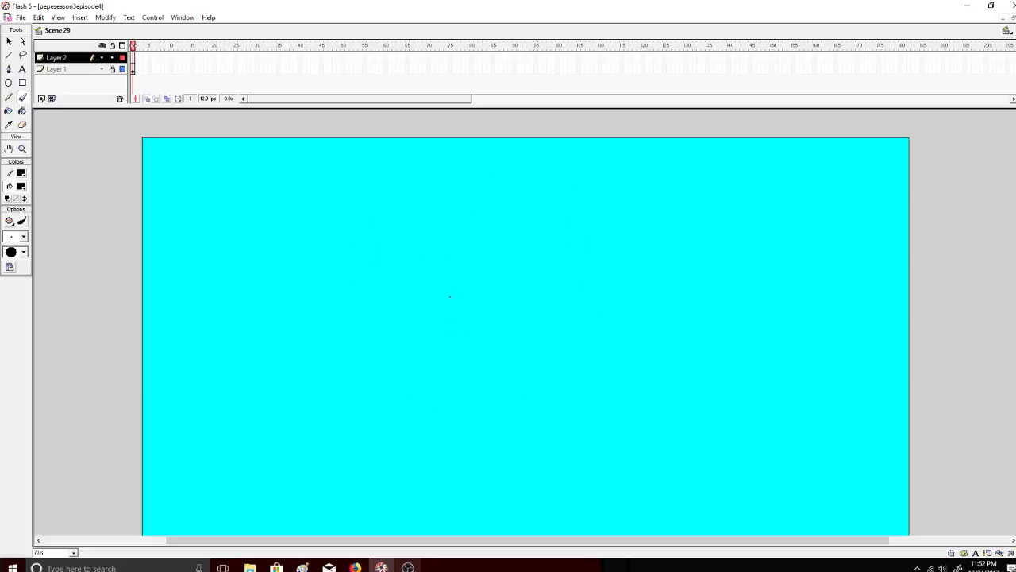
key(ctrl+z)
key(ctrl+z)
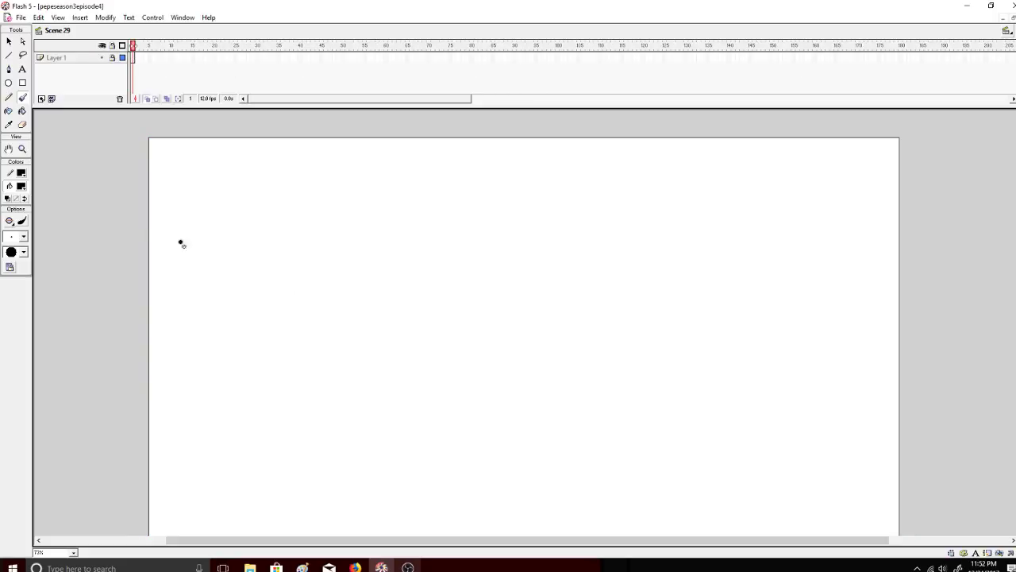
Unlock Layer 1 and draw a blue-violet filled rectangle with a black outline covering the whole stage in Scene 29.
click(23, 83)
click(22, 185)
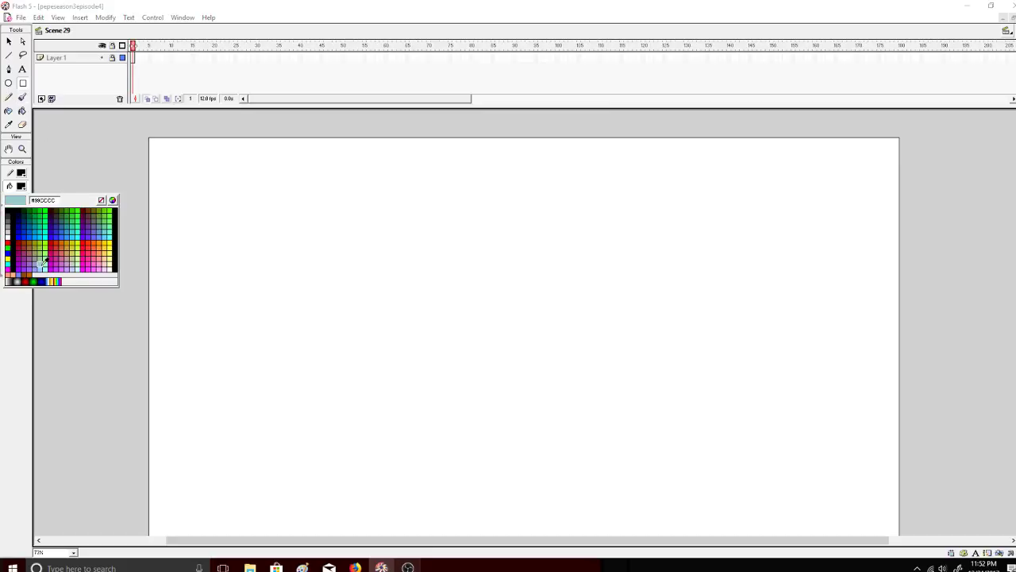
click(22, 273)
scroll(1007, 249, down, 1)
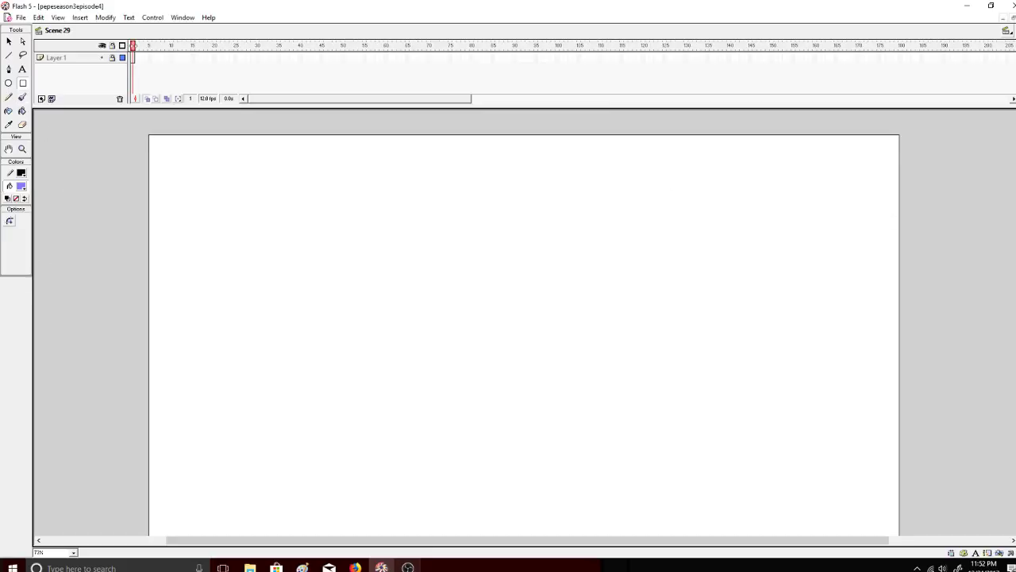
click(106, 60)
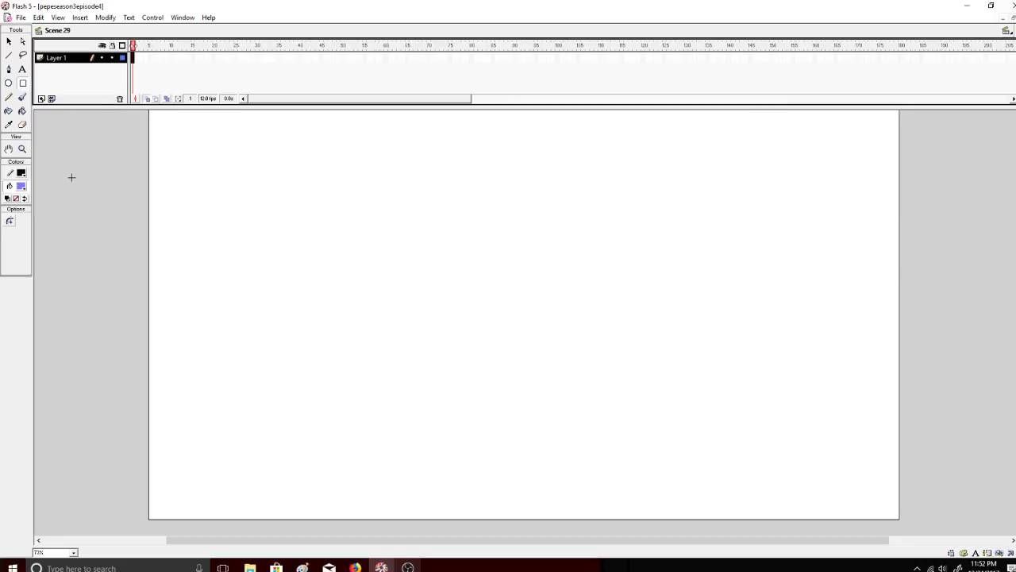
click(23, 148)
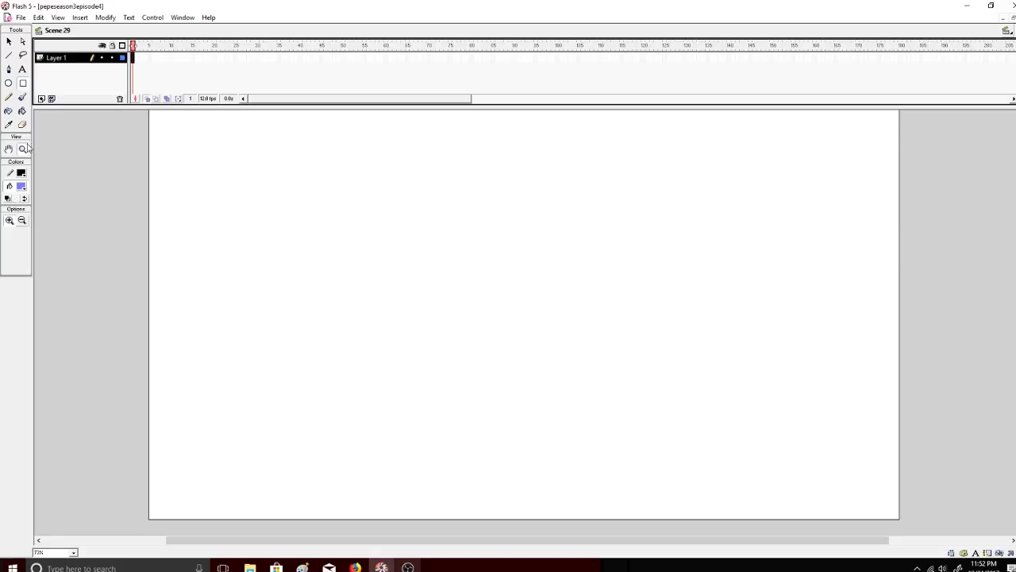
click(22, 221)
click(221, 230)
click(22, 84)
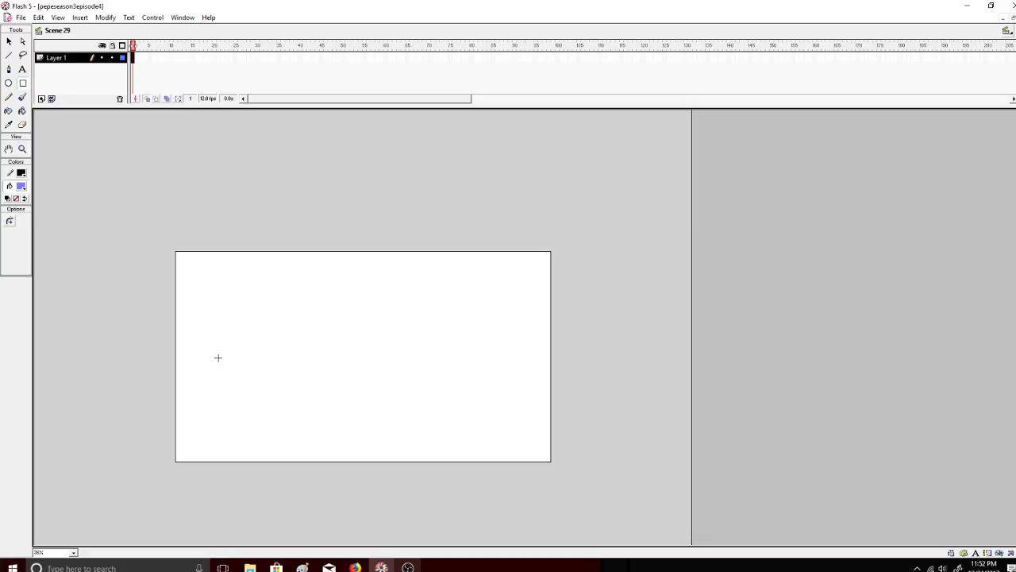
drag(172, 465, 553, 250)
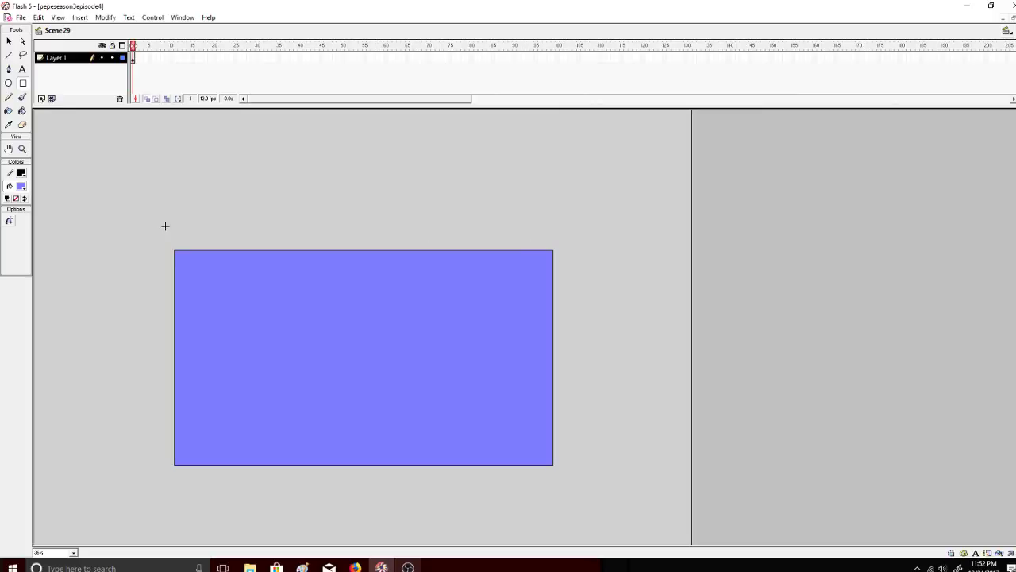
click(22, 148)
click(288, 363)
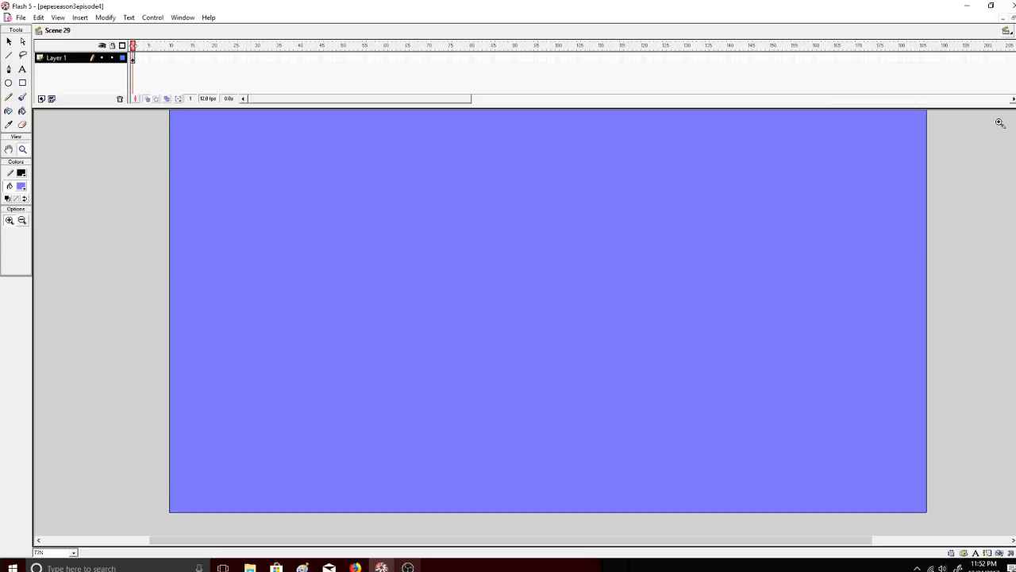
View Scene 28 and Scene 27 for reference and return to Scene 29.
click(1007, 32)
click(991, 292)
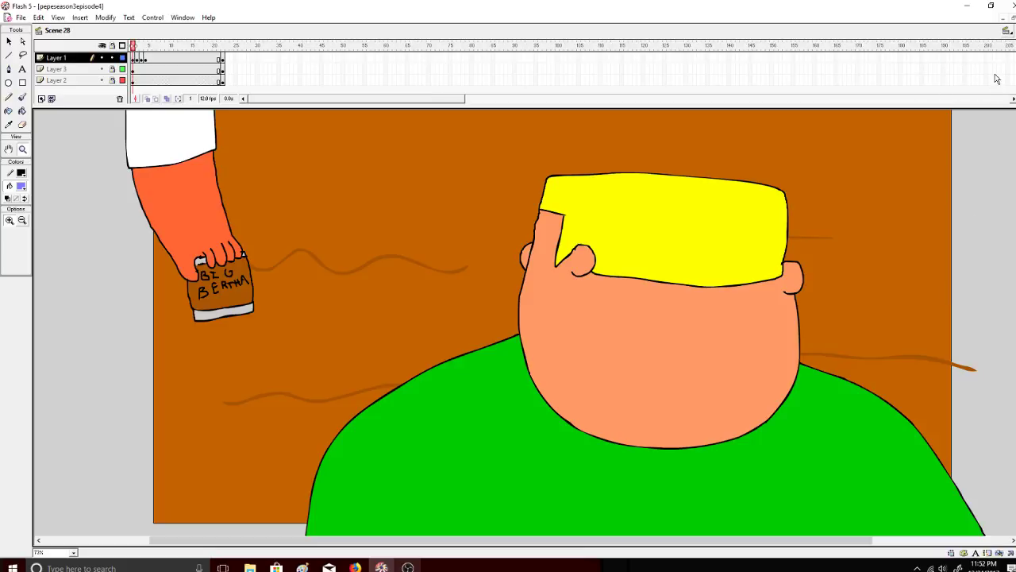
click(1005, 34)
click(984, 280)
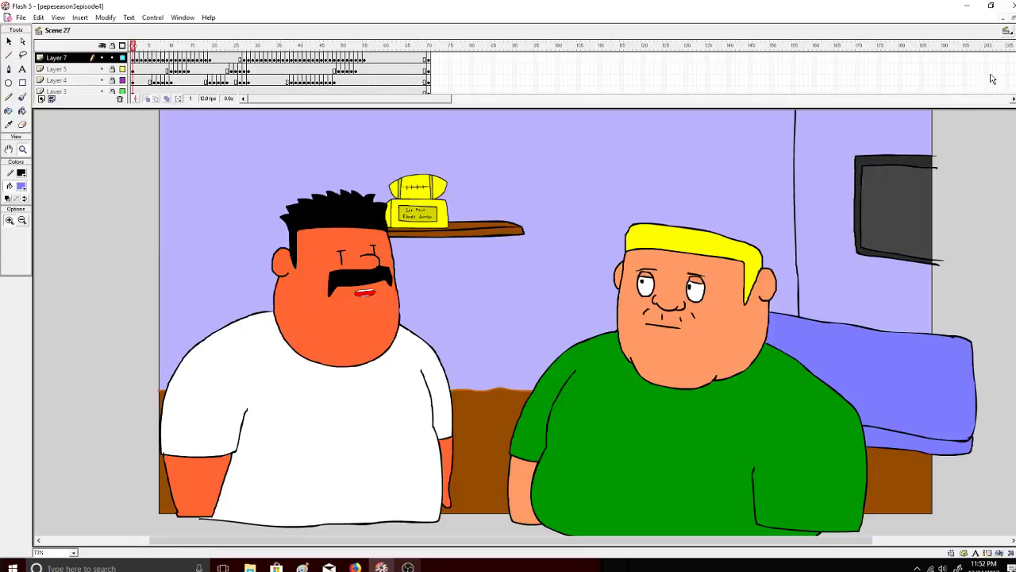
click(1006, 34)
click(986, 304)
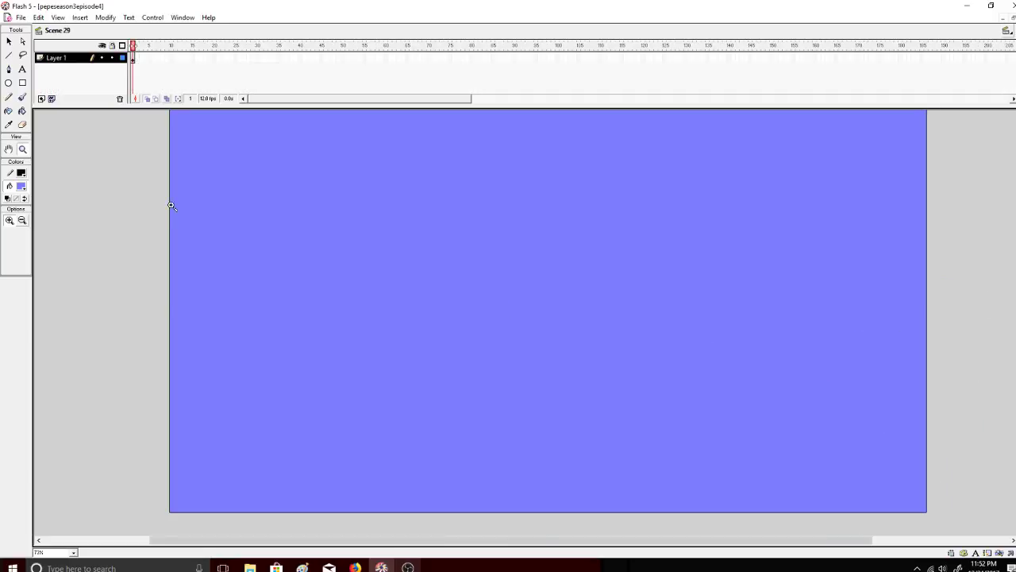
Mix a lighter lavender from the blue-violet fill colour and fill the background rectangle with it.
click(23, 112)
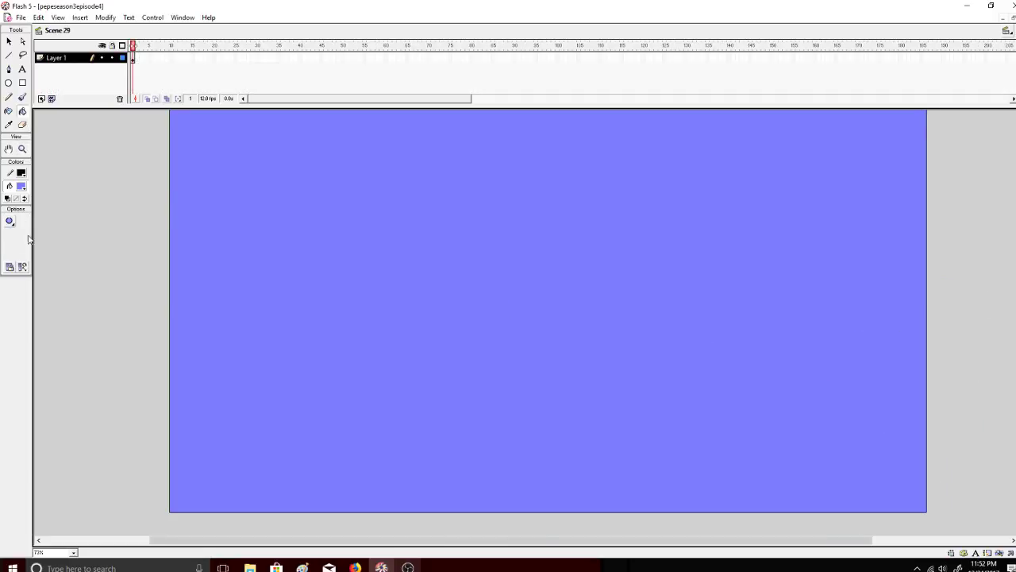
click(20, 185)
click(111, 200)
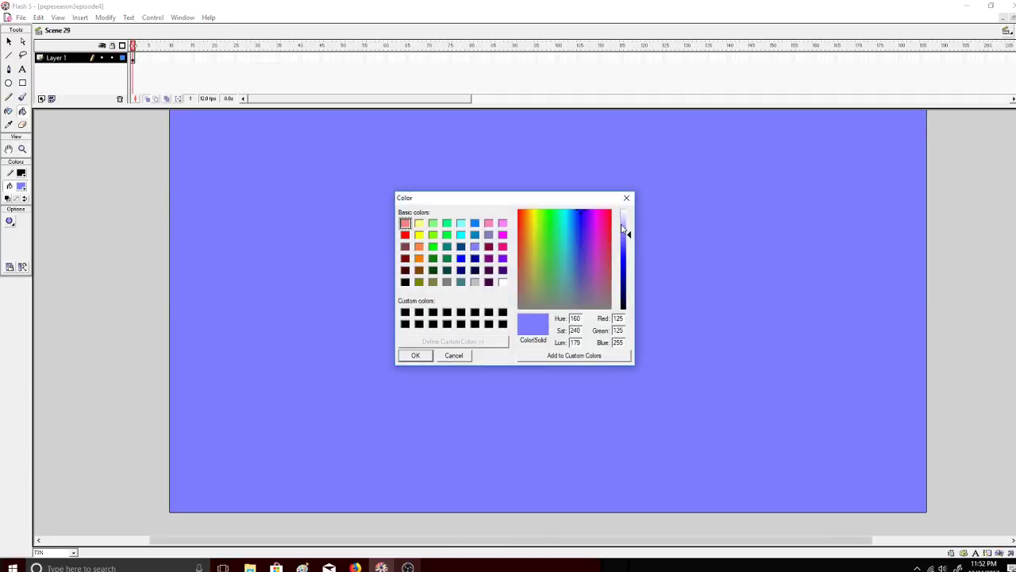
drag(626, 233, 626, 223)
click(415, 355)
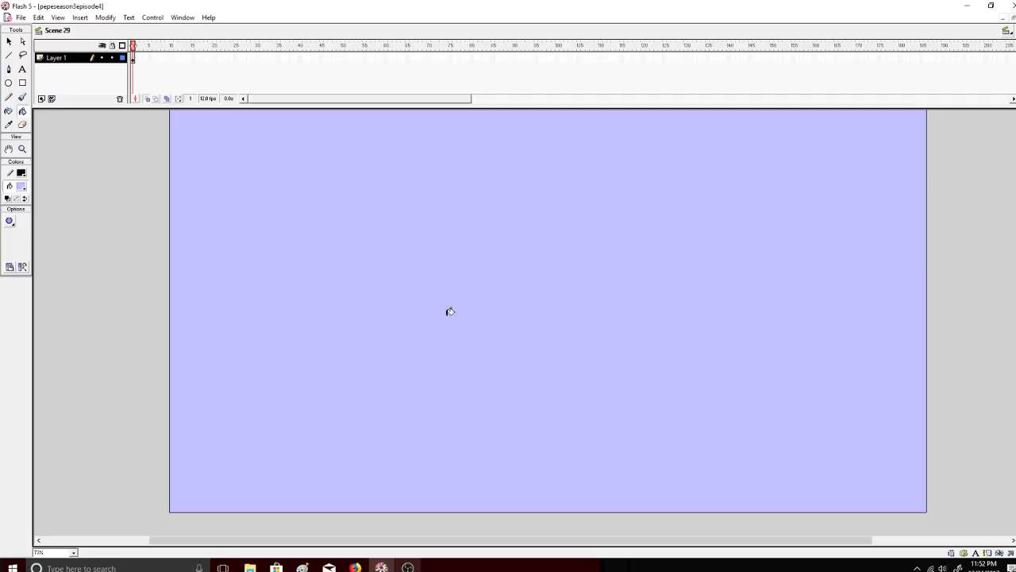
Switch to the YouTube Live Dashboard in the browser and bring up OBS Studio to check the stream.
click(381, 567)
click(381, 567)
click(381, 567)
click(407, 566)
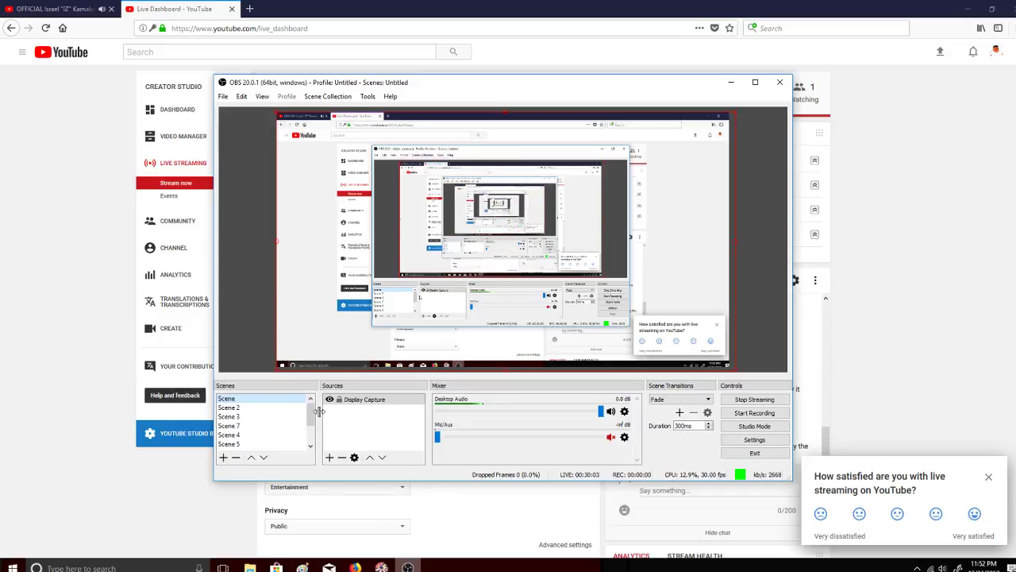
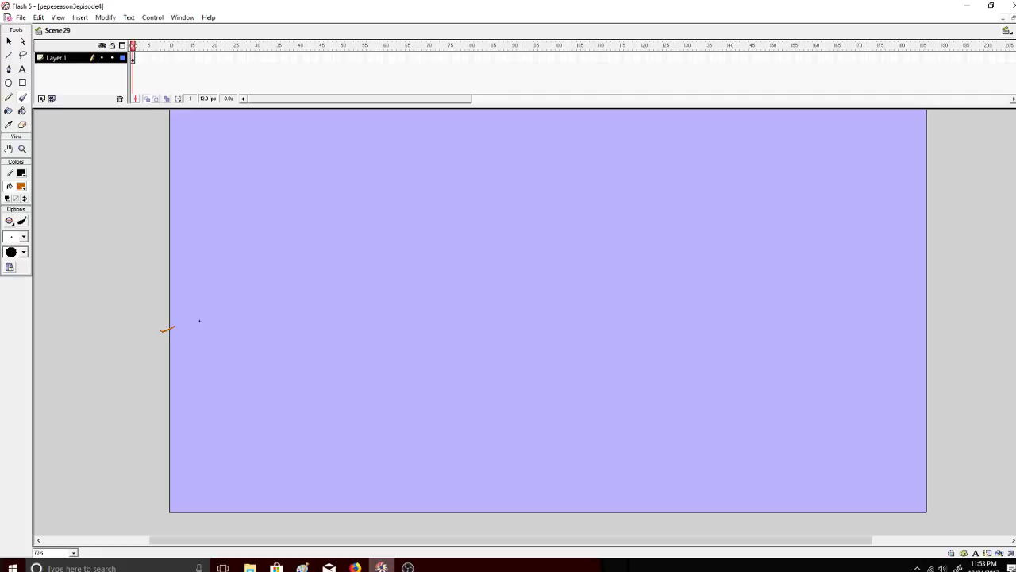
Undo the short orange stroke and brush a wavy orange floor line across the full width of the background.
key(ctrl+z)
click(21, 186)
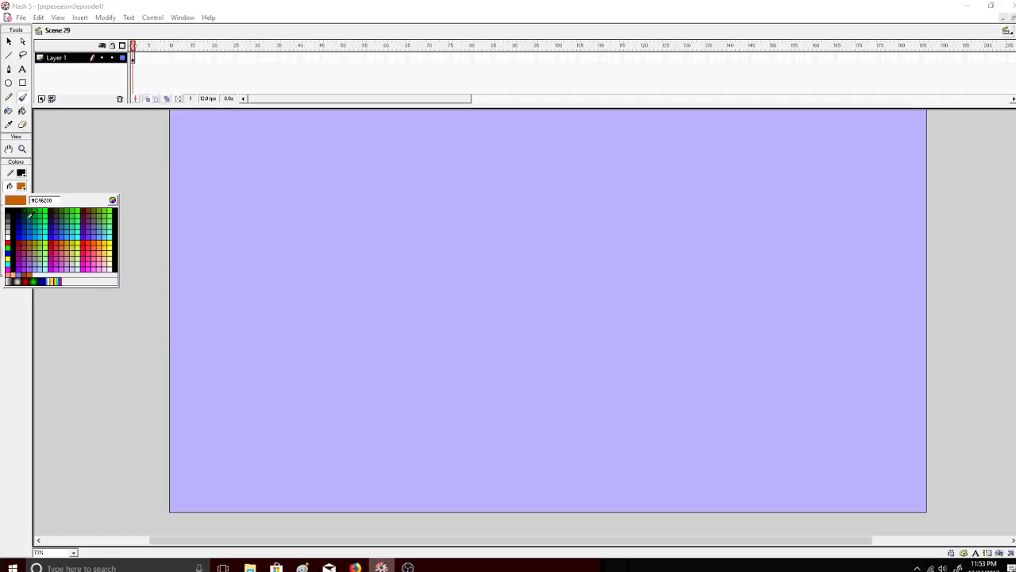
click(29, 275)
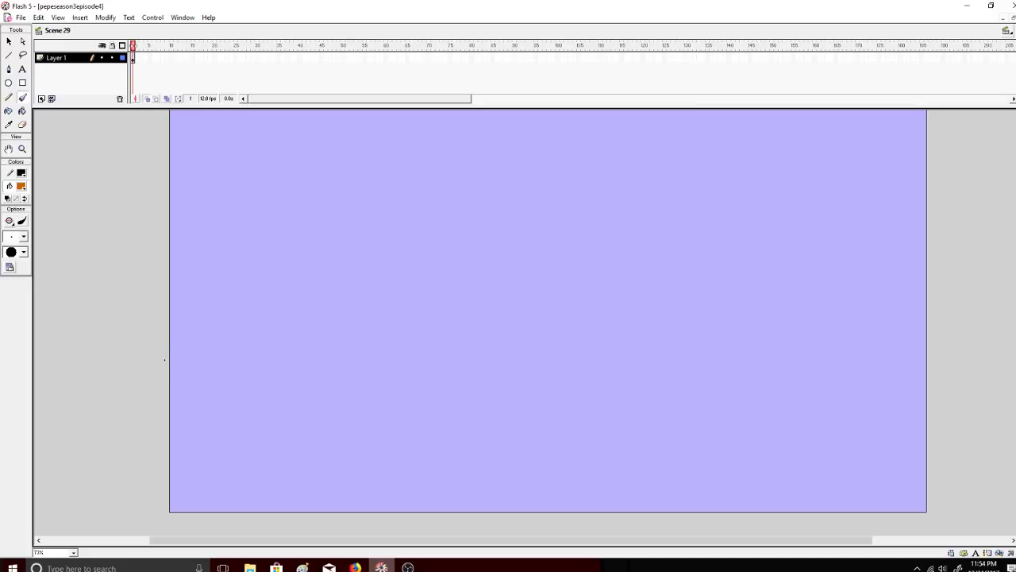
mouse_move(166, 357)
mouse_down()
mouse_move(490, 345)
mouse_move(948, 354)
mouse_up()
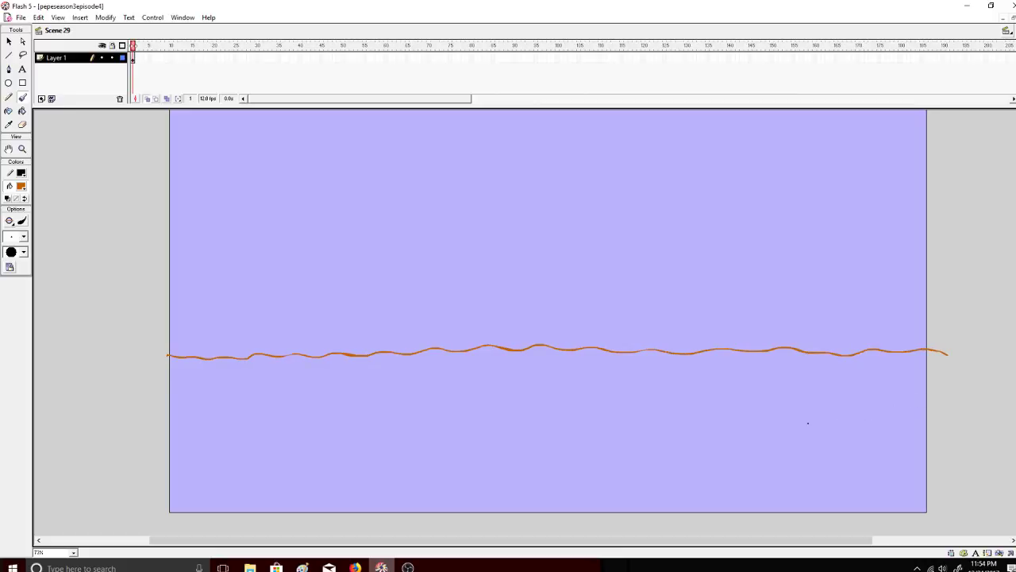
Fill the area below the wavy floor line with dark brown.
click(23, 111)
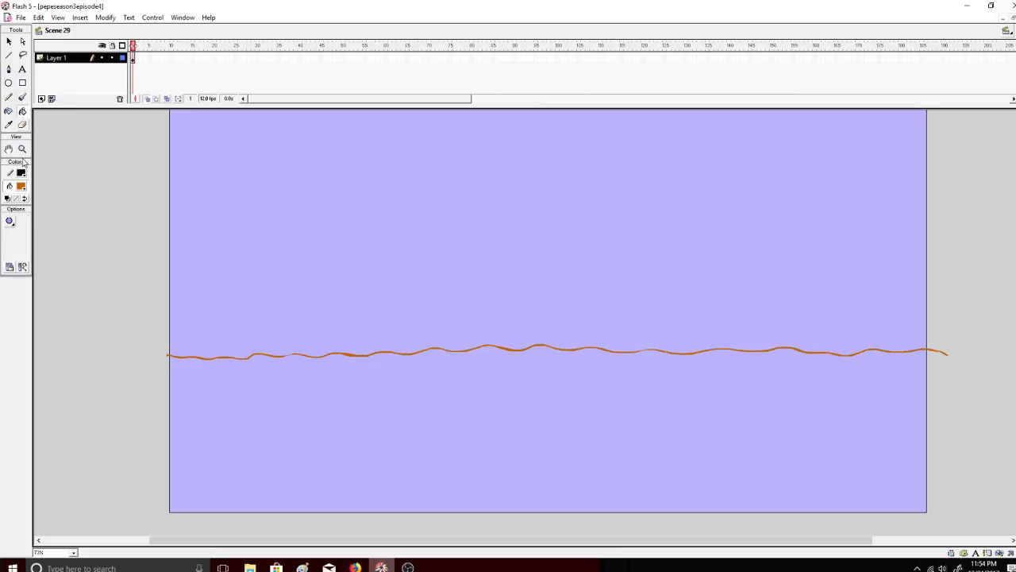
click(22, 185)
click(30, 272)
click(282, 403)
Brush wavy orange grain lines in several rows across the dark brown floor.
click(22, 97)
click(21, 186)
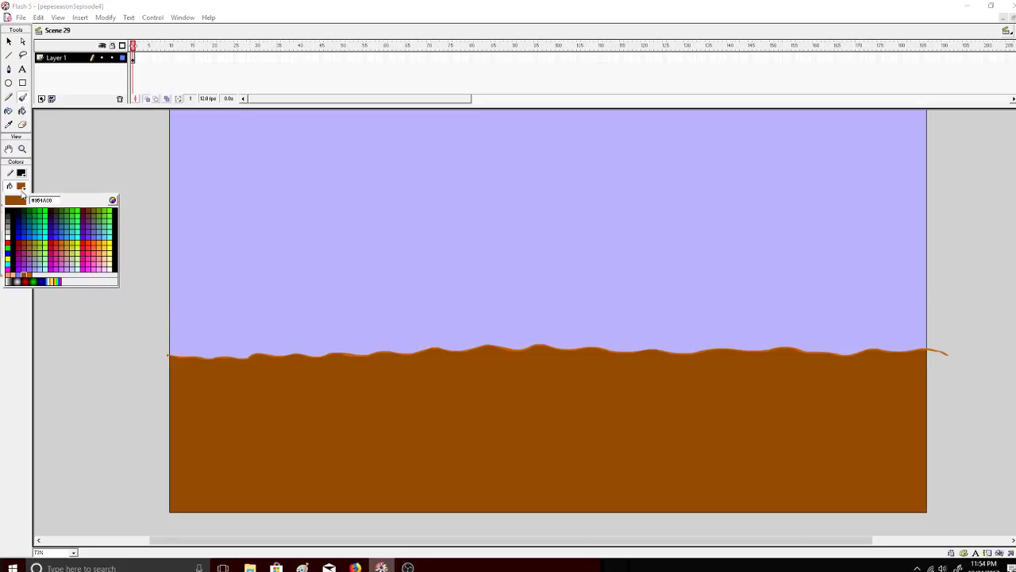
click(30, 272)
drag(228, 382, 386, 381)
drag(459, 376, 786, 363)
drag(863, 366, 924, 364)
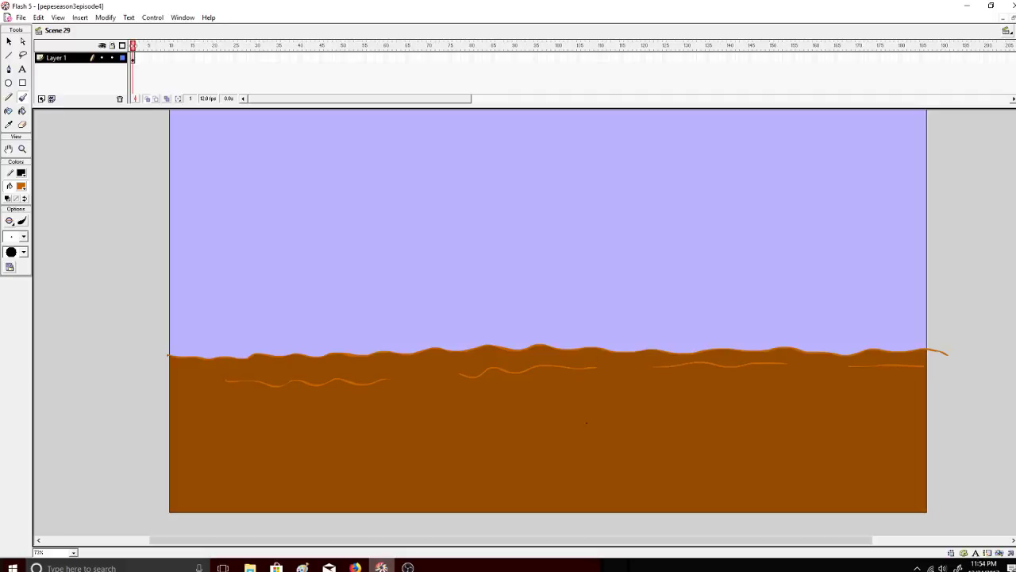
drag(211, 446, 475, 445)
drag(613, 440, 795, 429)
drag(852, 429, 960, 420)
drag(242, 502, 583, 500)
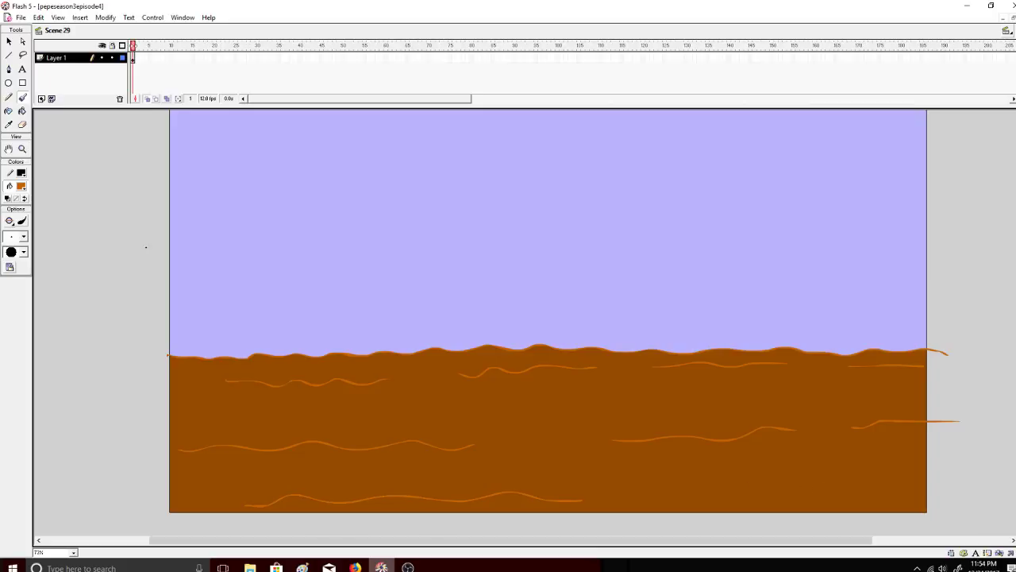
Try brushing a short dark grey upright rising from the floor line, right of the stage's centre.
click(21, 186)
click(12, 206)
drag(647, 346, 648, 302)
key(ctrl+z)
drag(656, 350, 649, 288)
Undo the dark grey upright and brush a black three-sided doorway outline standing on the floor line.
click(21, 185)
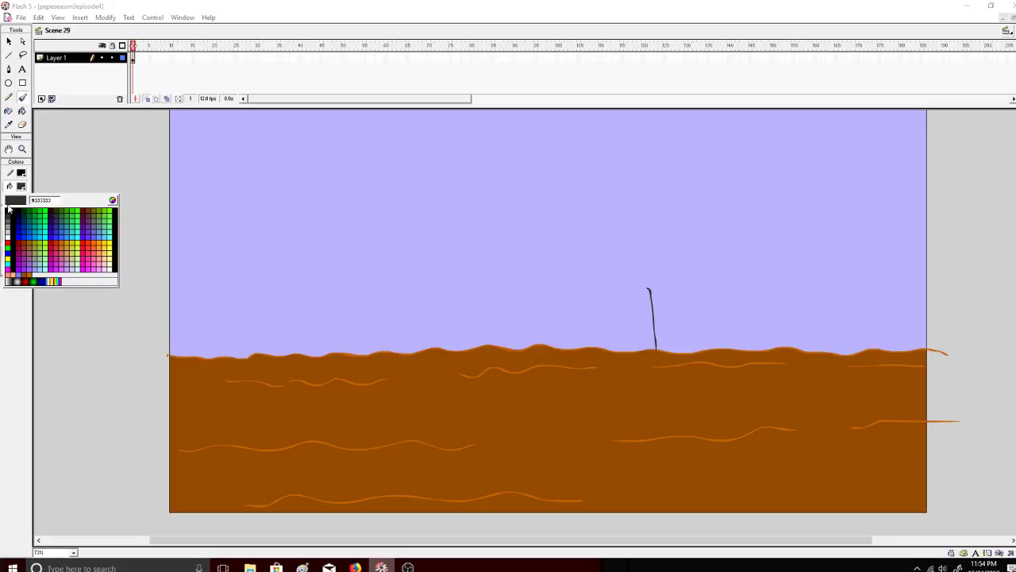
click(9, 205)
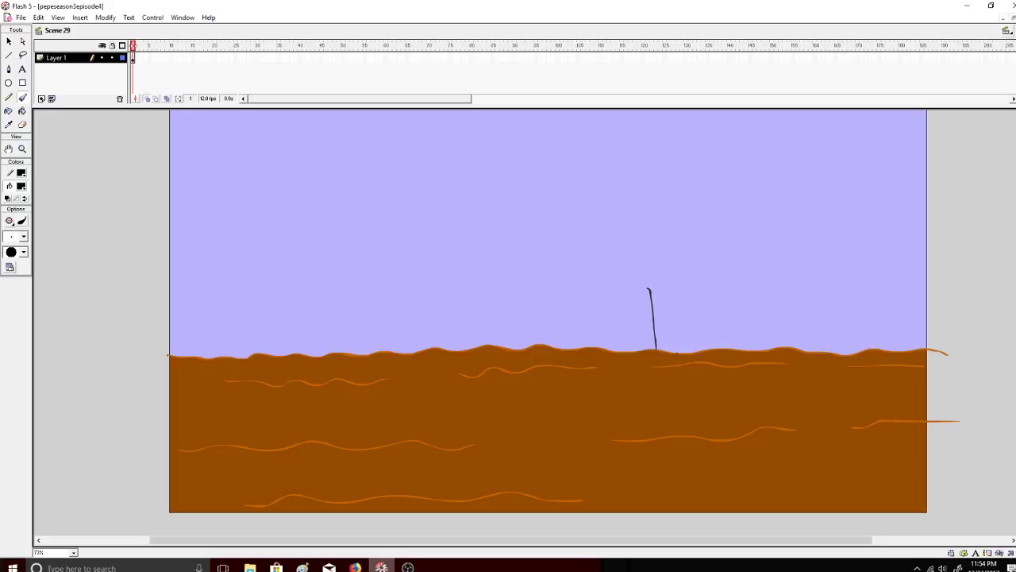
key(ctrl+z)
key(ctrl+z)
mouse_move(668, 343)
mouse_down()
mouse_move(656, 204)
mouse_move(663, 211)
mouse_move(652, 214)
mouse_move(800, 211)
mouse_move(805, 276)
mouse_up()
key(ctrl+z)
mouse_move(656, 212)
mouse_down()
mouse_move(795, 211)
mouse_move(807, 350)
mouse_up()
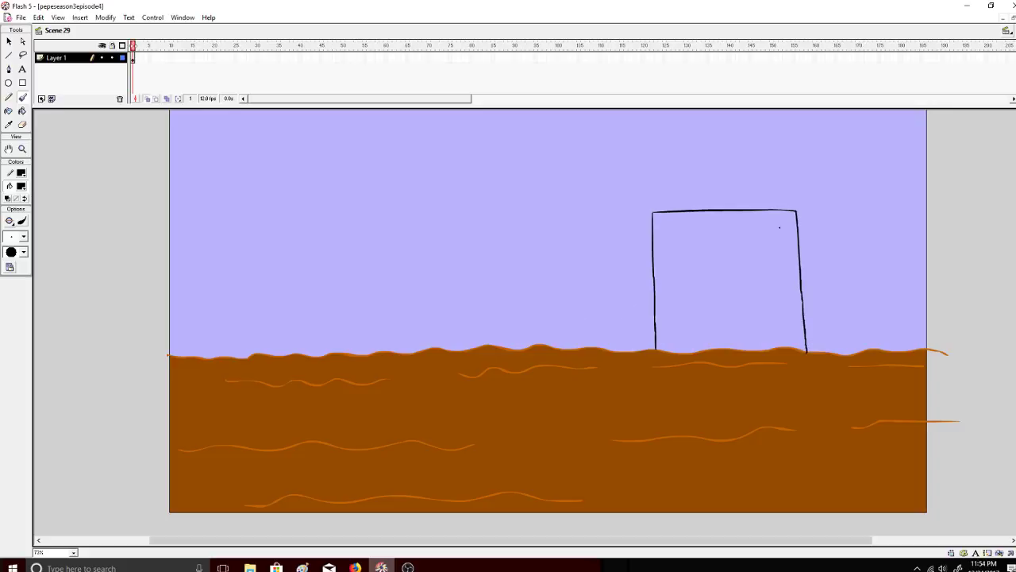
Undo the doorway's last stroke and redraw its top edge and right side slightly narrower.
key(ctrl+z)
key(ctrl+y)
key(ctrl+z)
drag(654, 210, 785, 211)
drag(791, 264, 795, 349)
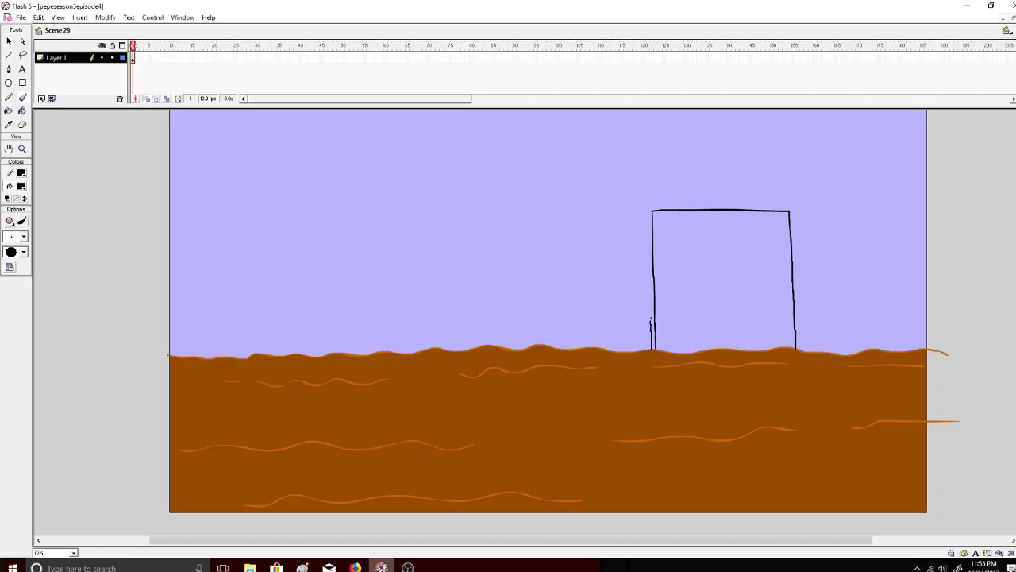
Brush a second black upright just outside the doorway's left side, sampling the lavender wall colour and restoring black.
key(ctrl+z)
drag(649, 346, 648, 314)
drag(645, 204, 644, 202)
click(21, 186)
click(404, 177)
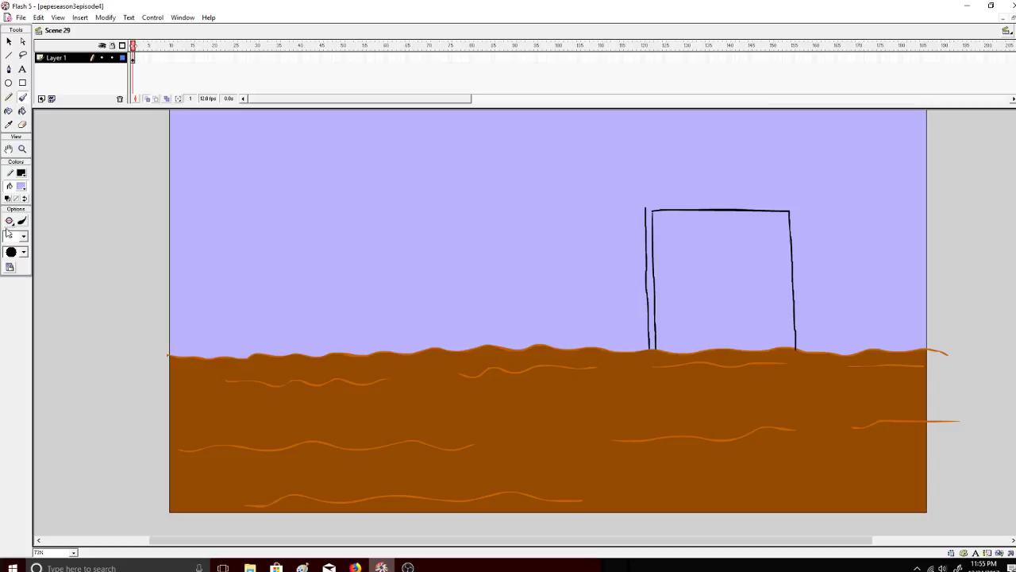
click(22, 189)
click(5, 211)
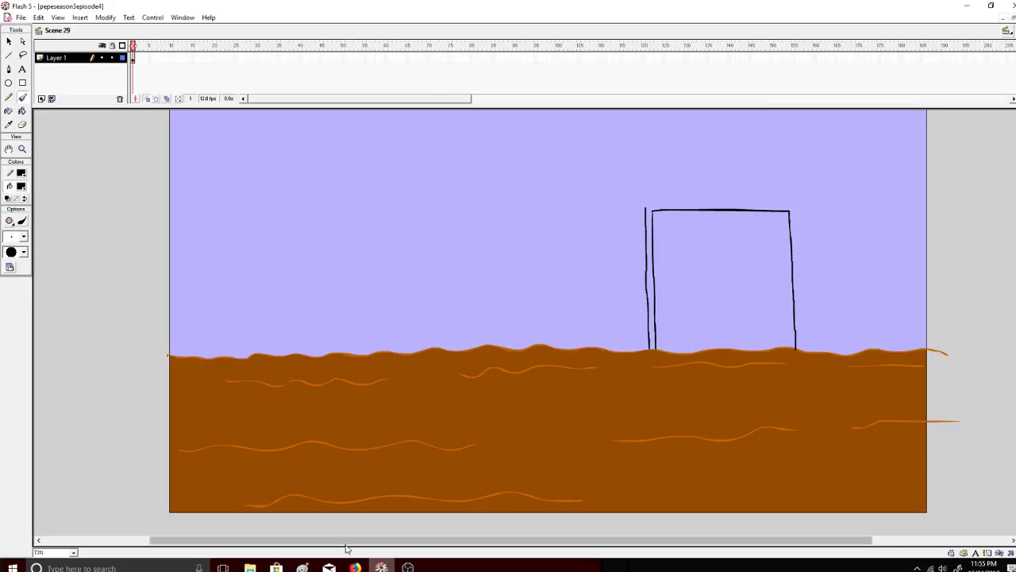
Continue the outer doorway outline across the top and down the right side to the floor line.
click(355, 567)
click(381, 566)
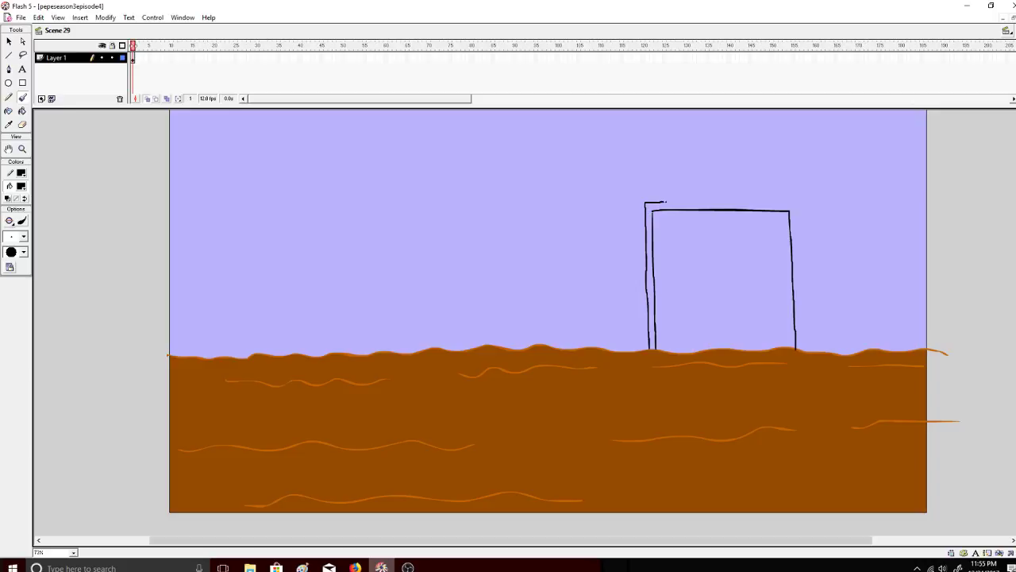
mouse_move(666, 201)
mouse_down()
mouse_move(693, 200)
mouse_move(645, 207)
mouse_move(792, 201)
mouse_move(801, 299)
mouse_up()
key(ctrl+z)
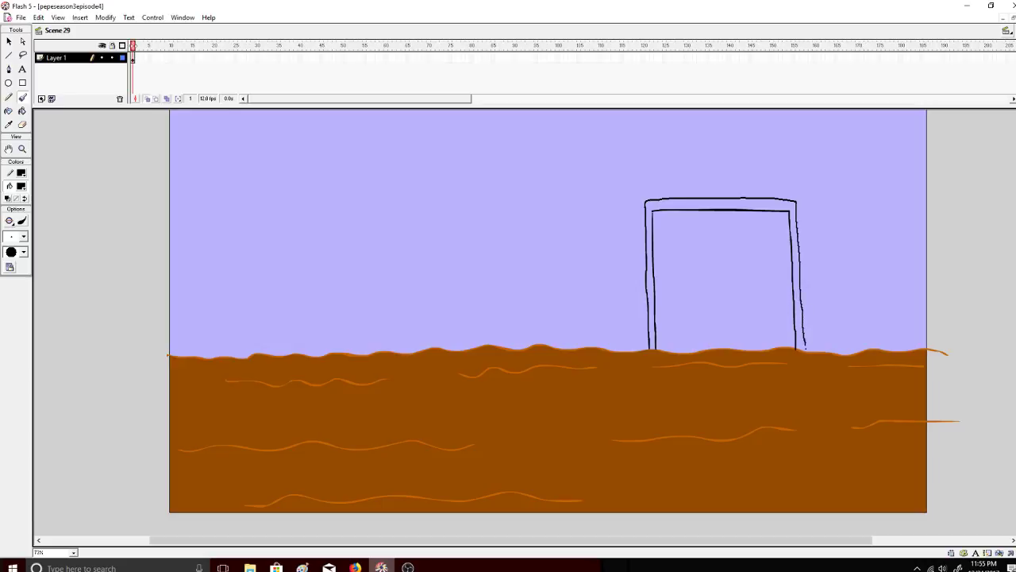
drag(806, 347, 806, 349)
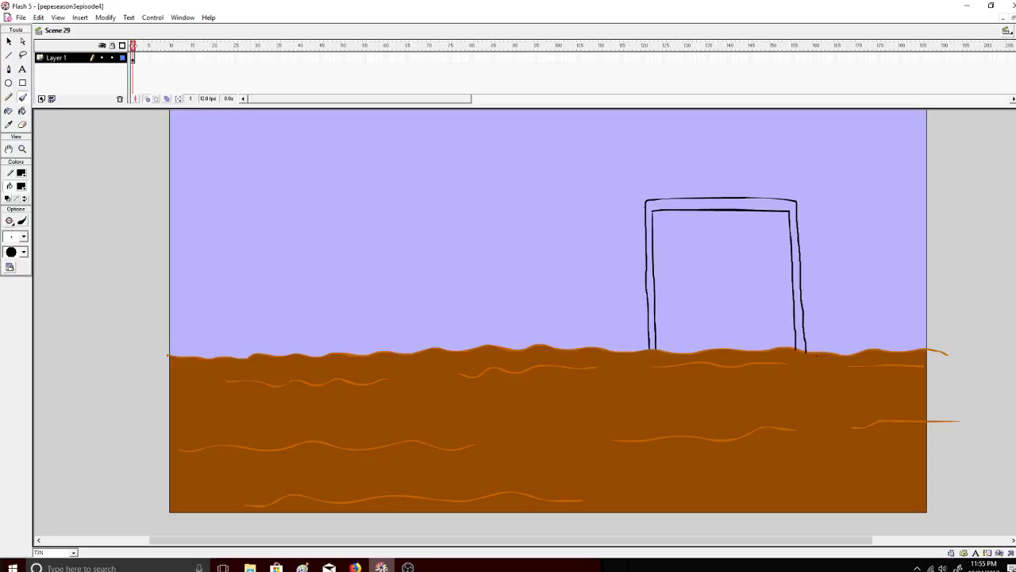
Brush an orange line sloping upward inside the doorway from its lower left corner to its right side.
click(22, 185)
click(33, 271)
drag(669, 343, 794, 324)
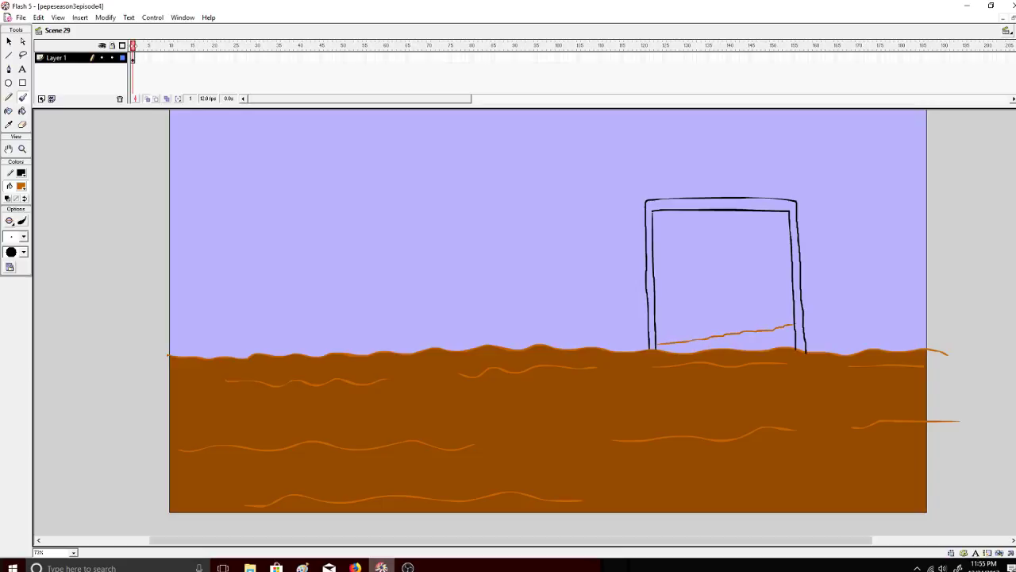
Fill the area below the sloping orange line inside the doorway with the floor's brown, closing medium gaps.
click(21, 187)
click(176, 365)
click(22, 112)
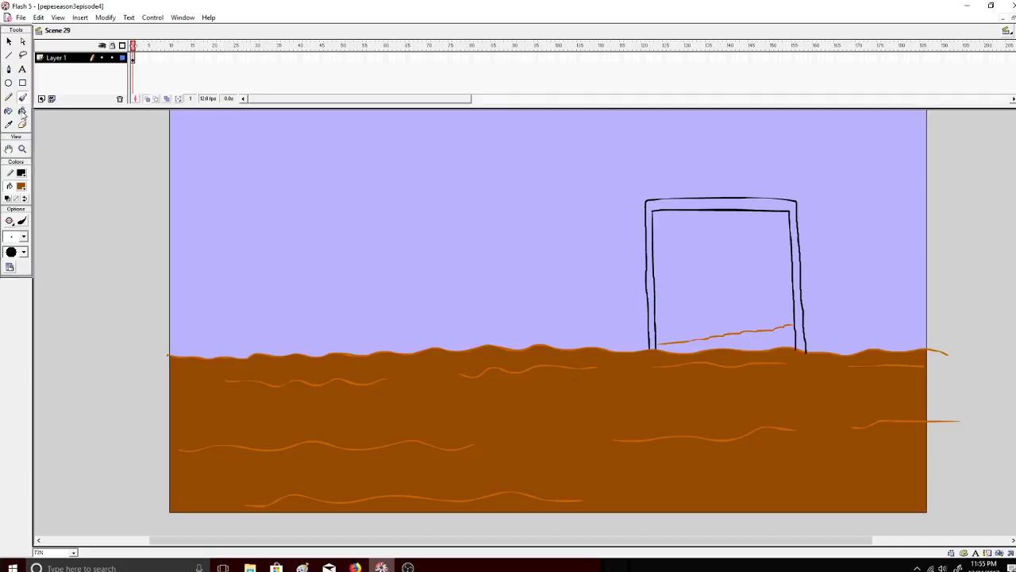
click(758, 333)
key(ctrl+z)
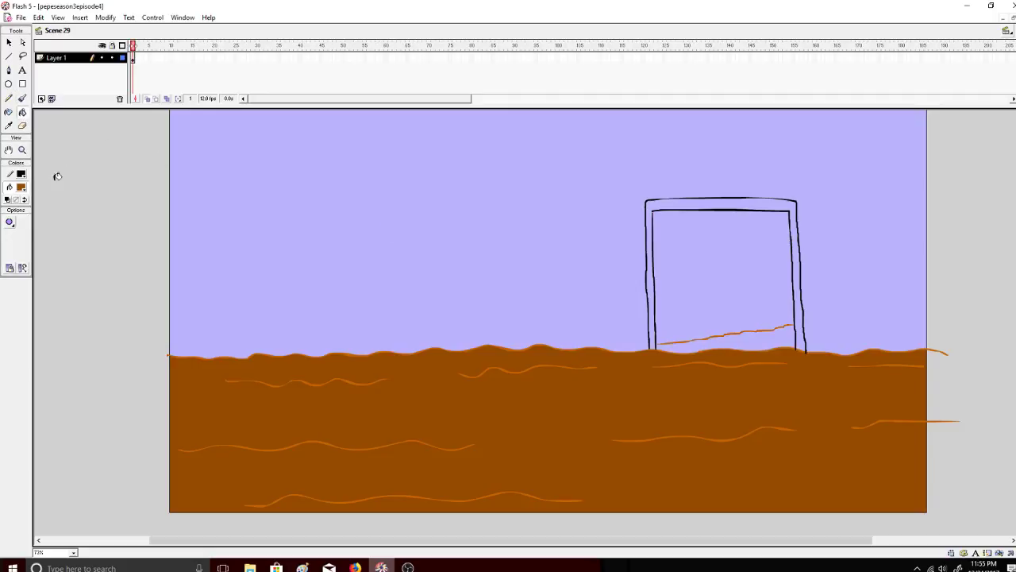
click(10, 222)
click(24, 269)
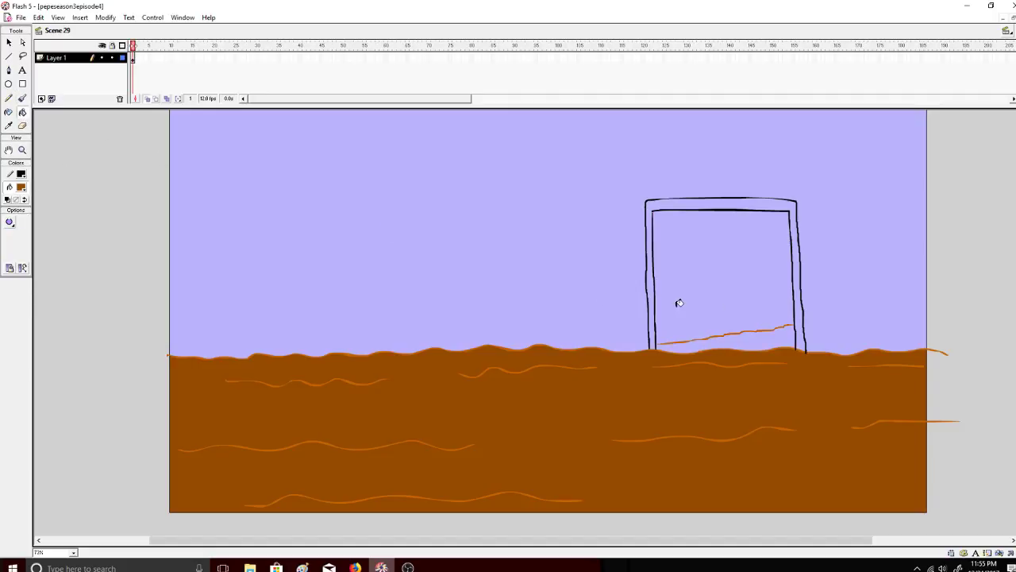
click(781, 331)
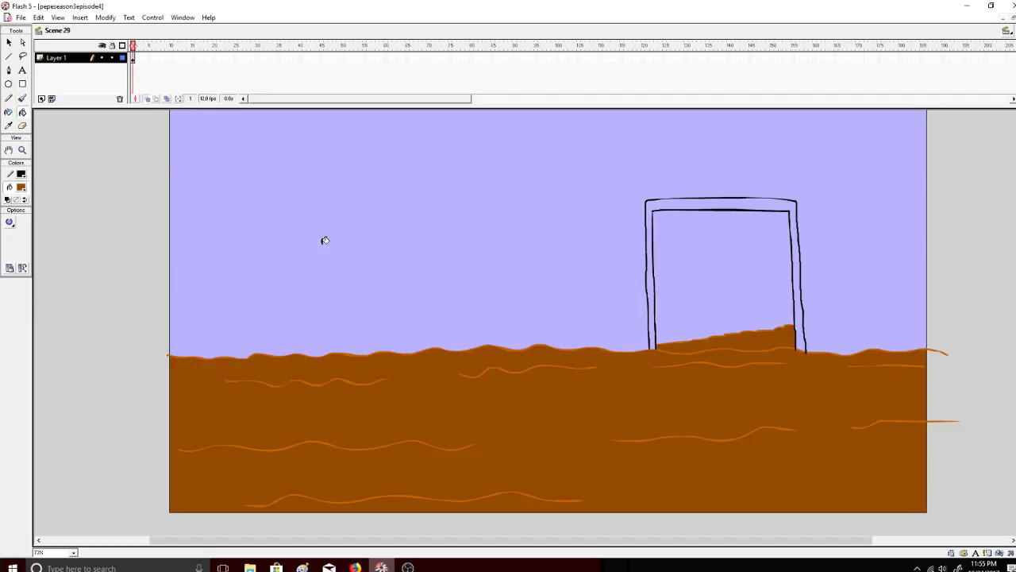
Fill the doorway frame with white, closing small gaps and using the doorway in Scene 26 as reference.
click(24, 189)
click(16, 237)
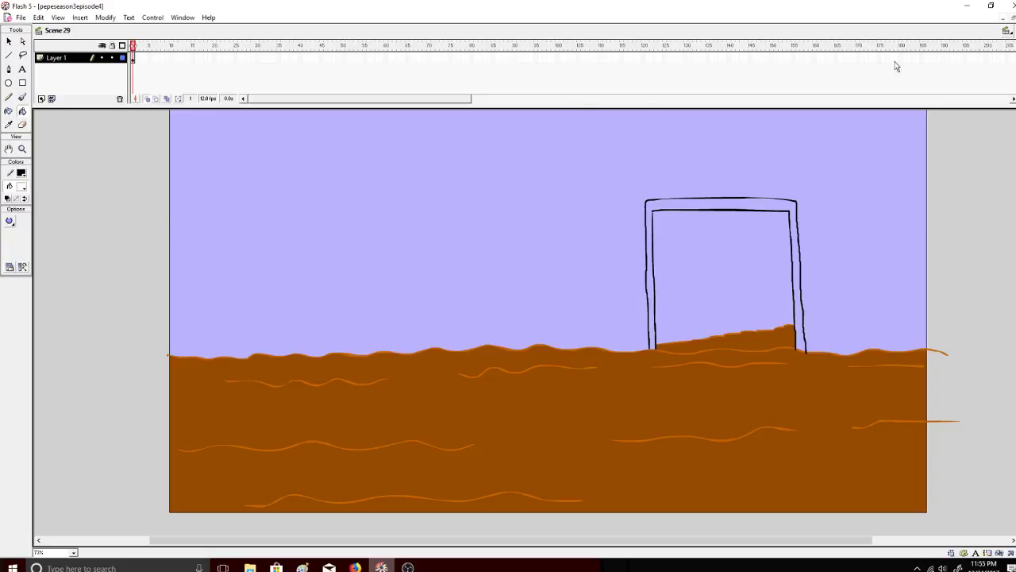
click(1005, 34)
click(988, 270)
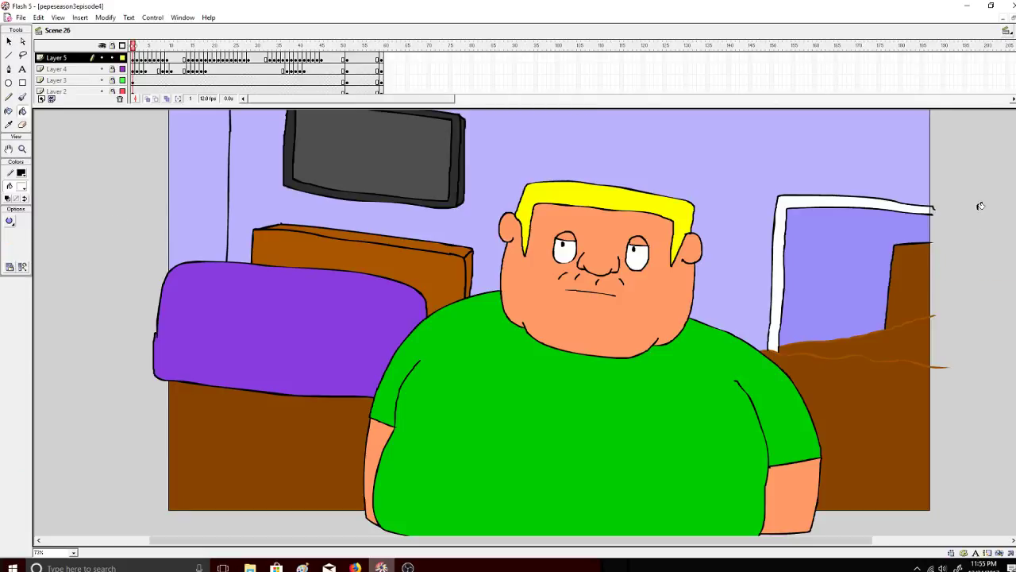
click(1006, 33)
click(984, 304)
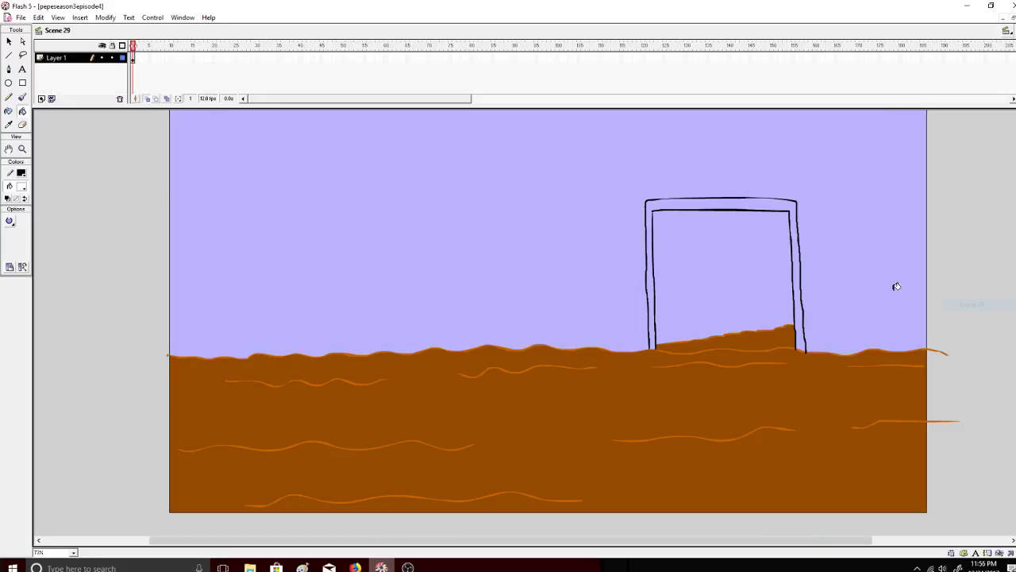
click(10, 222)
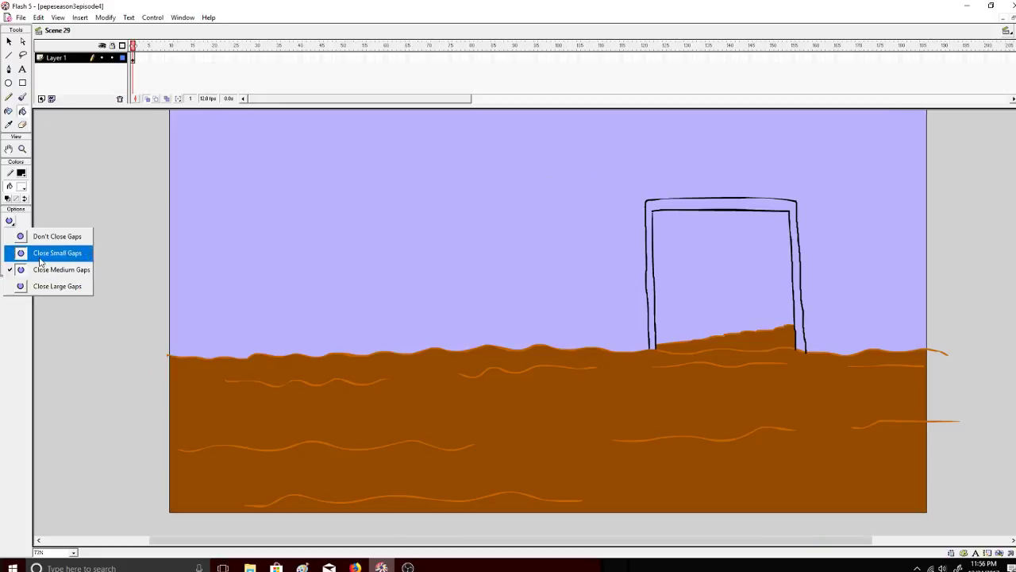
click(40, 257)
click(682, 204)
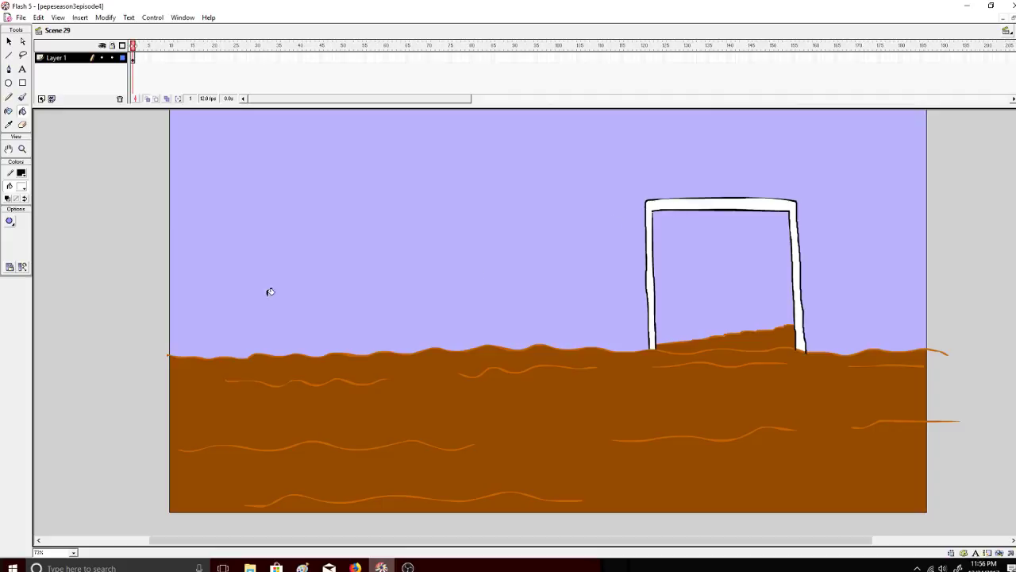
Sample the wall's lavender, darken it to RGB 162, 152, 250 and fill the doorway's interior wall with it.
click(22, 187)
click(196, 177)
click(22, 186)
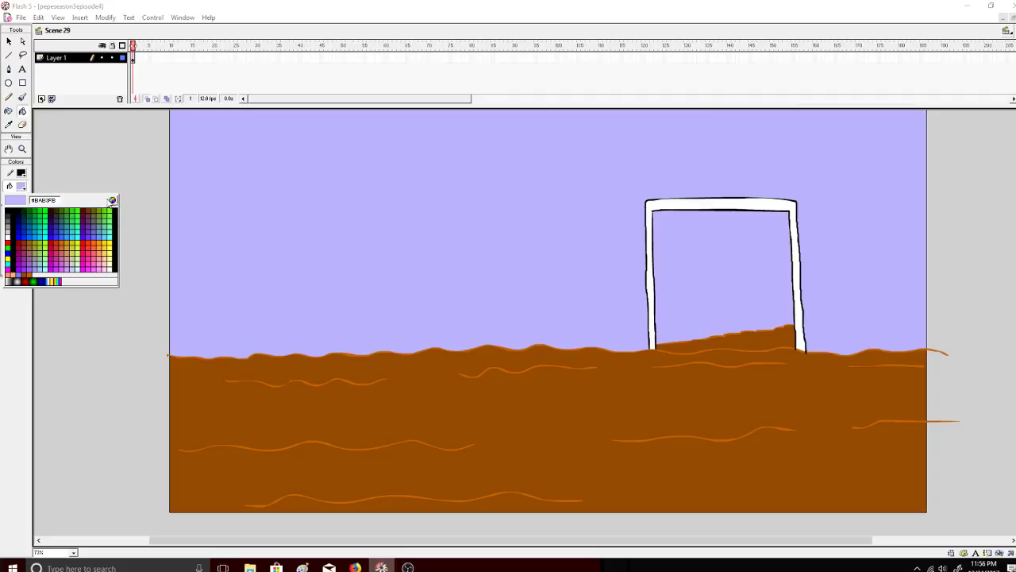
click(113, 203)
click(628, 232)
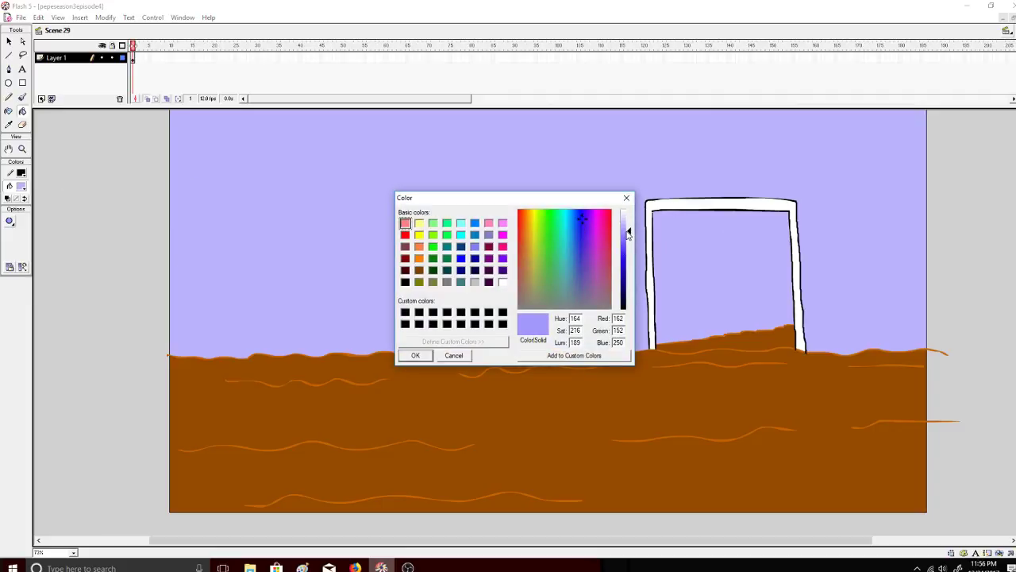
click(417, 358)
click(717, 270)
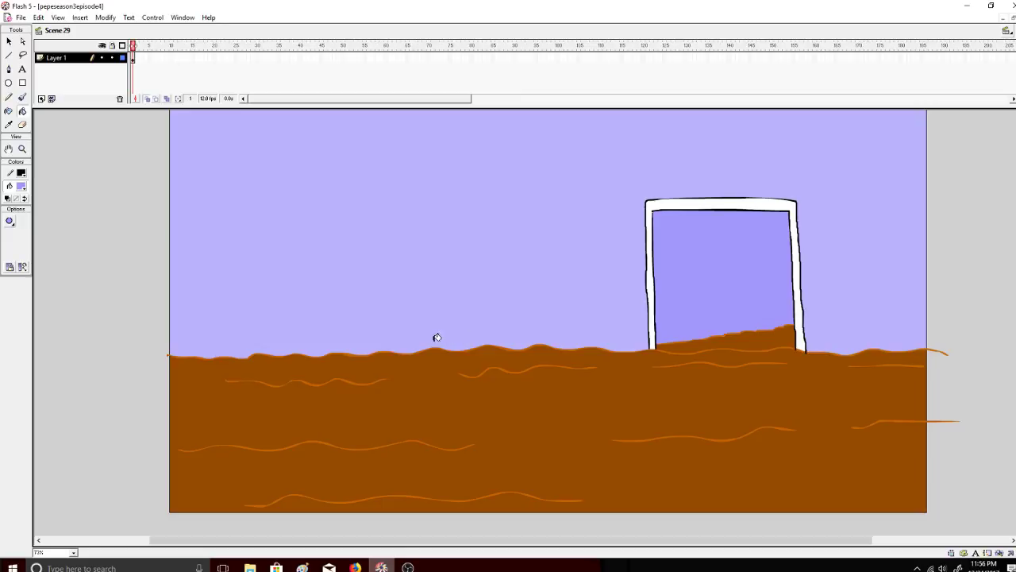
Brush a black box outline against the doorway's inner right side, using the backgrounds of Scenes 27 and 26 as reference.
click(22, 97)
click(22, 186)
click(8, 208)
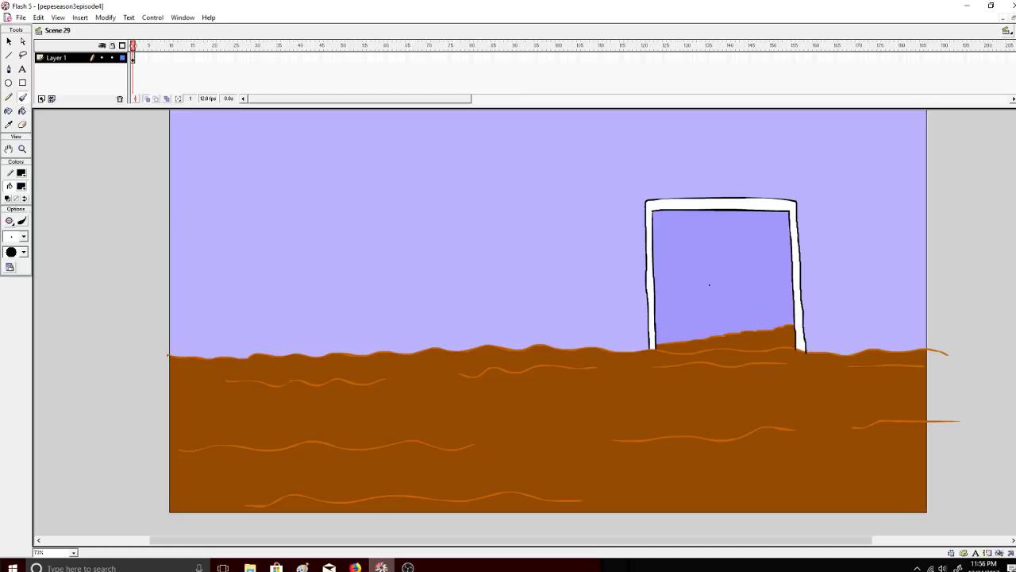
click(1006, 30)
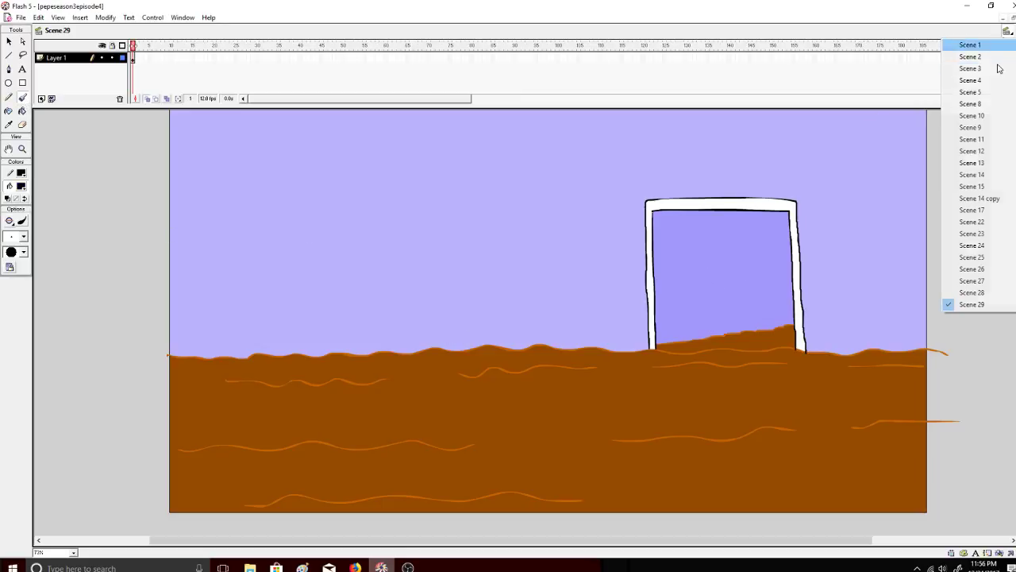
click(978, 276)
click(1003, 31)
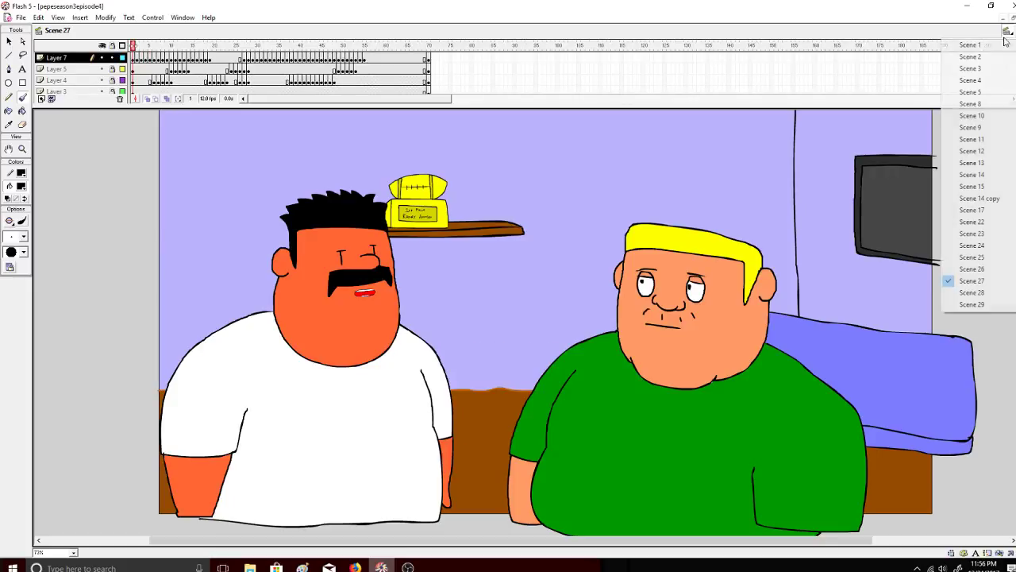
click(978, 267)
click(1005, 32)
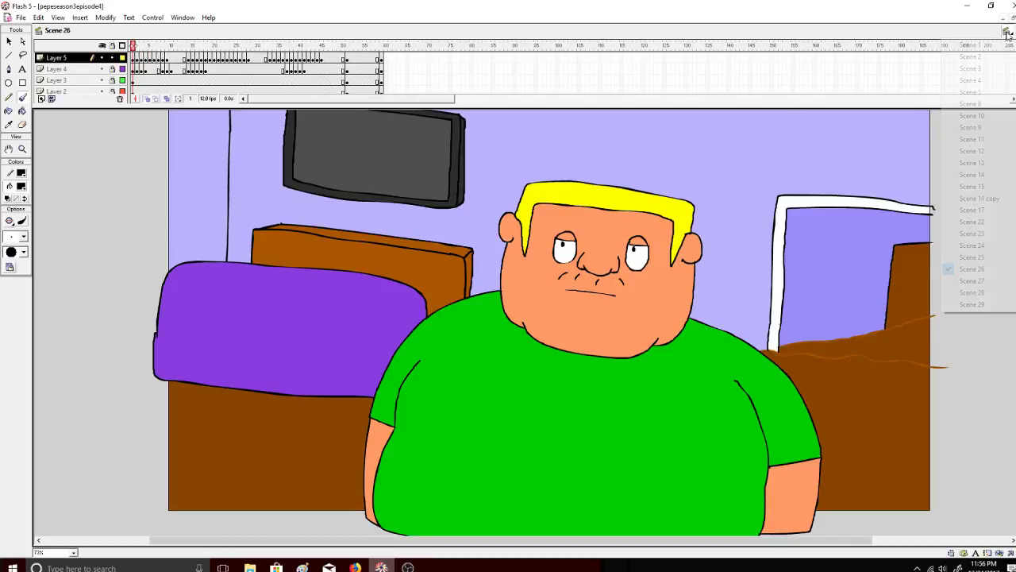
click(972, 292)
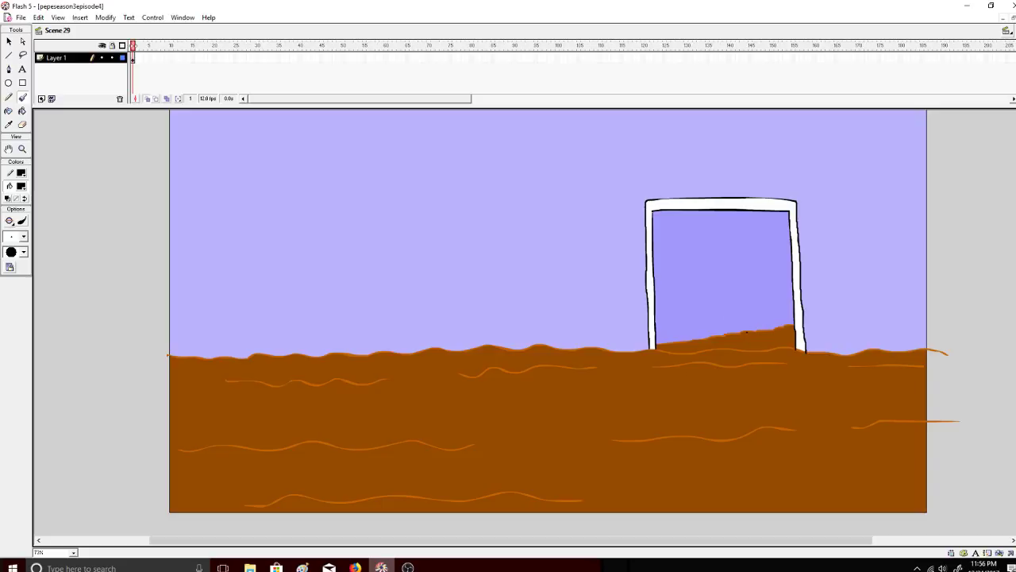
mouse_move(746, 317)
mouse_down()
mouse_move(748, 261)
mouse_move(778, 258)
mouse_up()
Fill the box inside the doorway with the brown sampled from the floor.
click(22, 111)
click(21, 186)
click(585, 362)
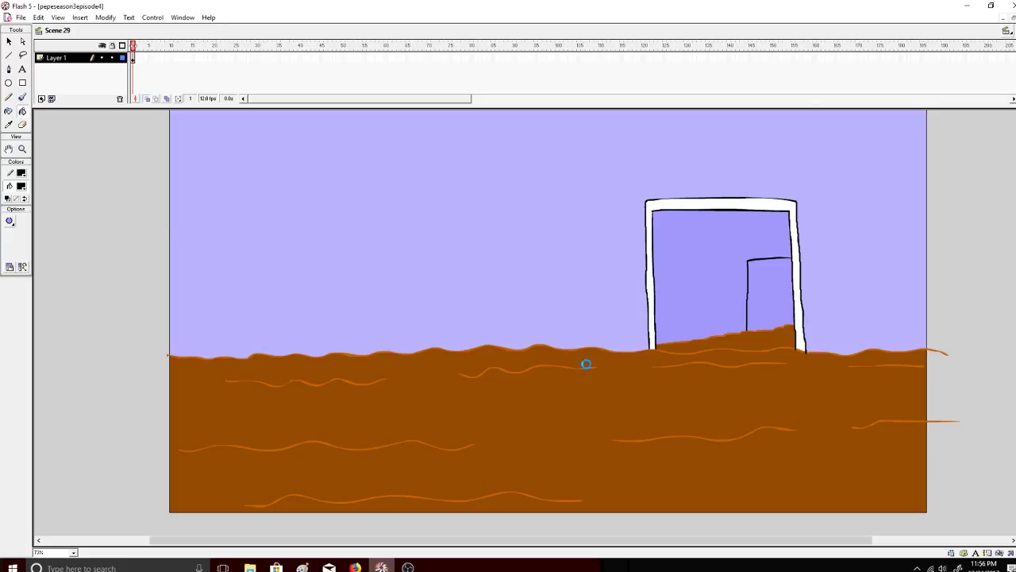
click(784, 289)
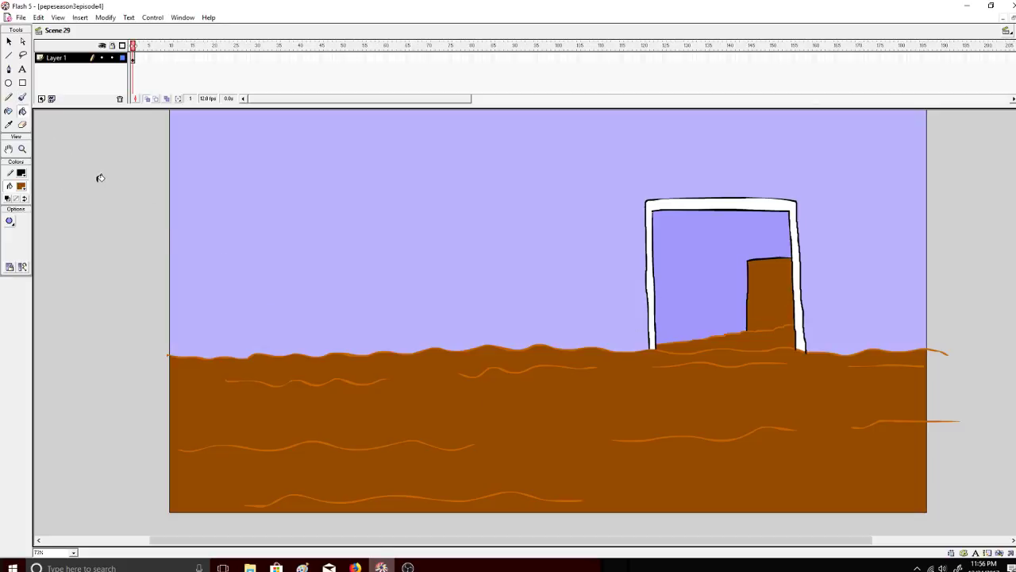
Switch to the Brush tool with black as its fill colour.
click(22, 97)
click(21, 186)
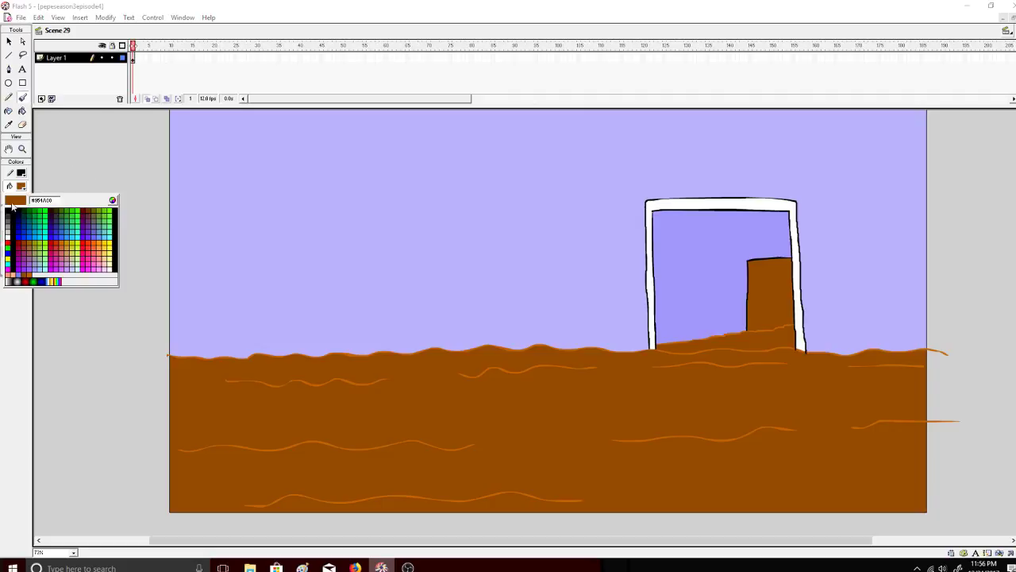
click(8, 207)
drag(167, 118, 267, 127)
key(ctrl+z)
mouse_move(168, 122)
mouse_down()
mouse_move(265, 124)
mouse_move(268, 211)
mouse_move(218, 236)
mouse_move(157, 239)
mouse_up()
key(ctrl+z)
drag(165, 121, 250, 125)
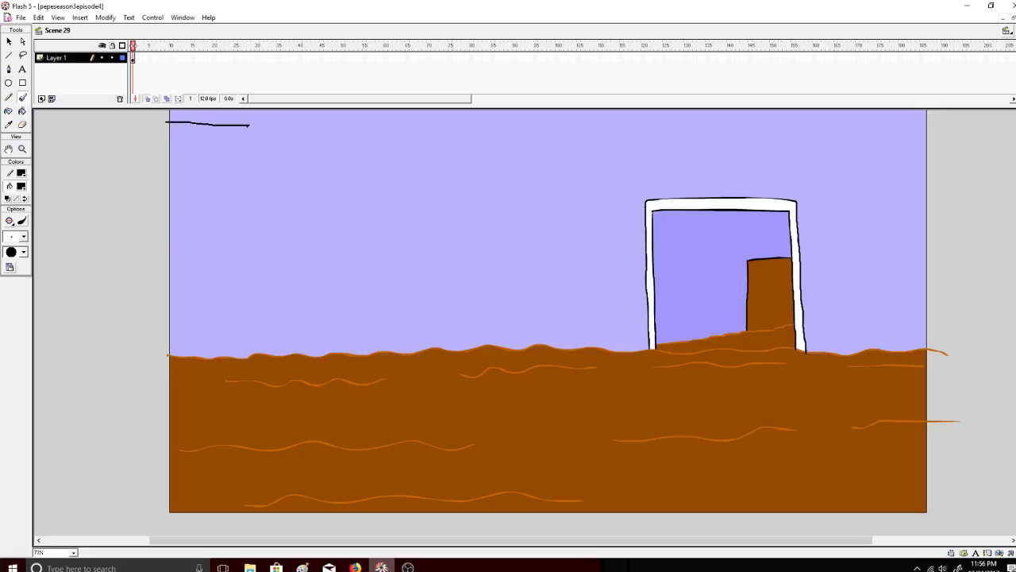
key(ctrl+z)
mouse_move(166, 119)
mouse_down()
mouse_move(285, 126)
mouse_move(279, 228)
mouse_up()
key(ctrl+z)
Brush a wall TV's black outer outline and inner screen outline at the wall's upper left, running off the stage edge.
mouse_move(167, 113)
mouse_down()
mouse_move(304, 119)
mouse_move(309, 235)
mouse_move(159, 239)
mouse_up()
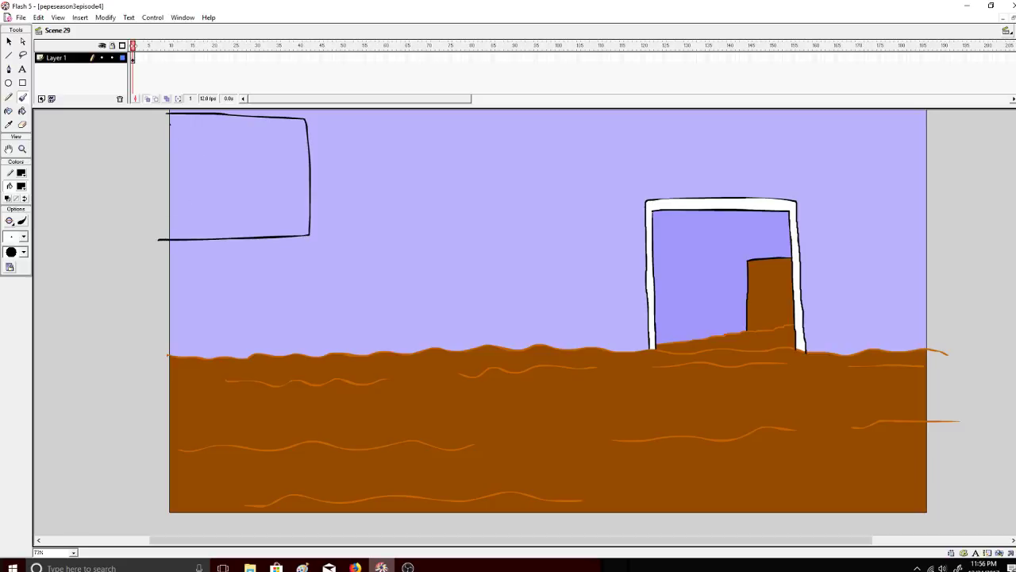
mouse_move(181, 121)
mouse_down()
mouse_move(197, 123)
mouse_move(170, 125)
mouse_move(289, 132)
mouse_move(288, 176)
mouse_up()
key(ctrl+z)
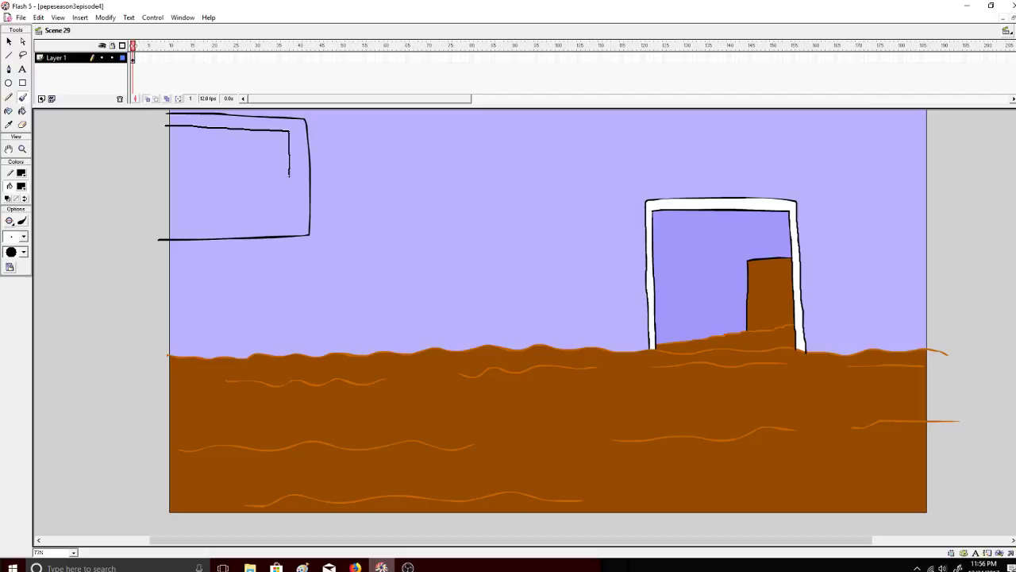
drag(289, 220, 161, 221)
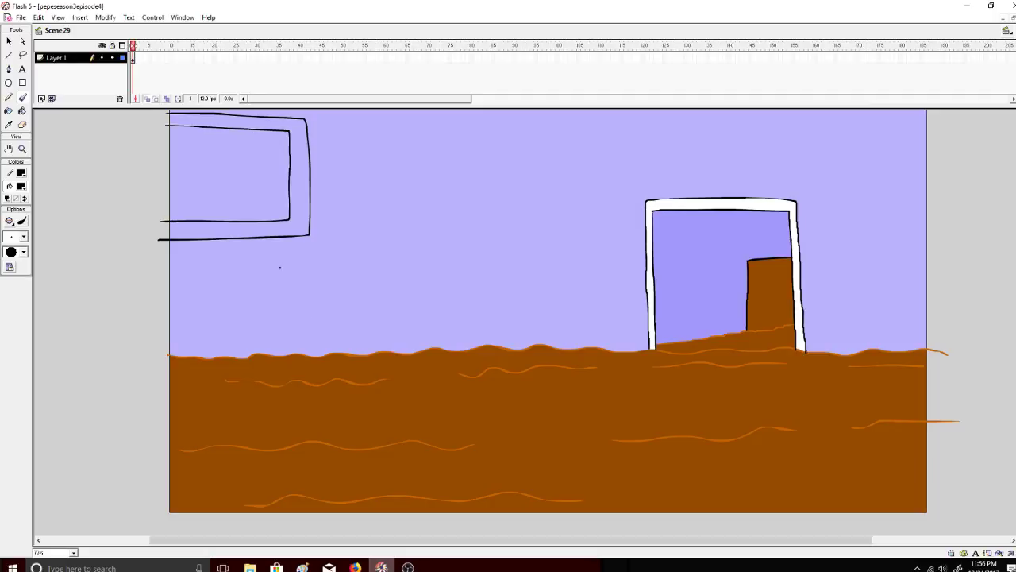
drag(306, 118, 312, 122)
Switch to YouTube in Firefox, start the "Ka'au Crater Boys - Brown Eyed Girl" mix and return to Flash.
click(355, 567)
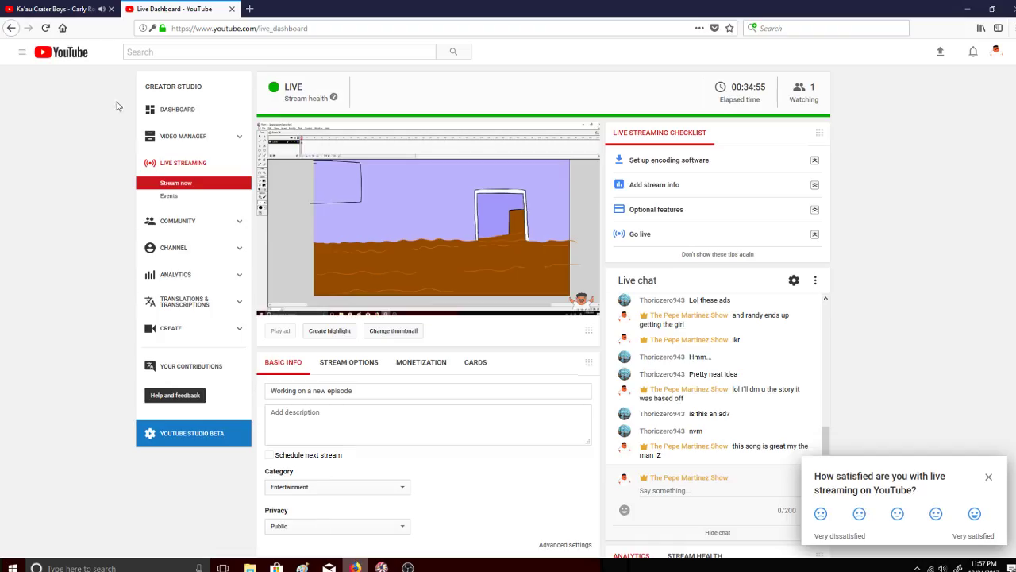
click(68, 9)
key(space)
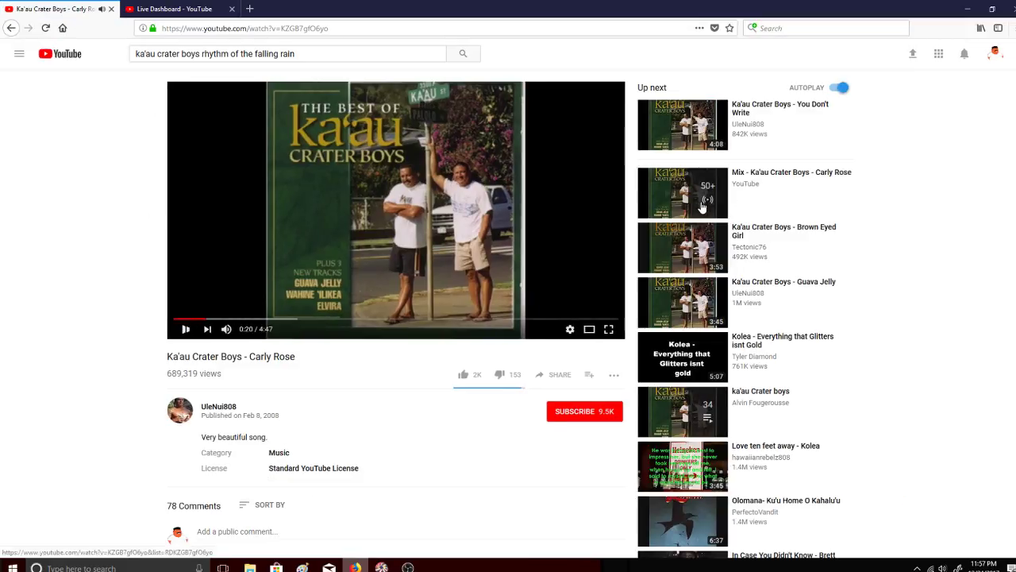
click(711, 253)
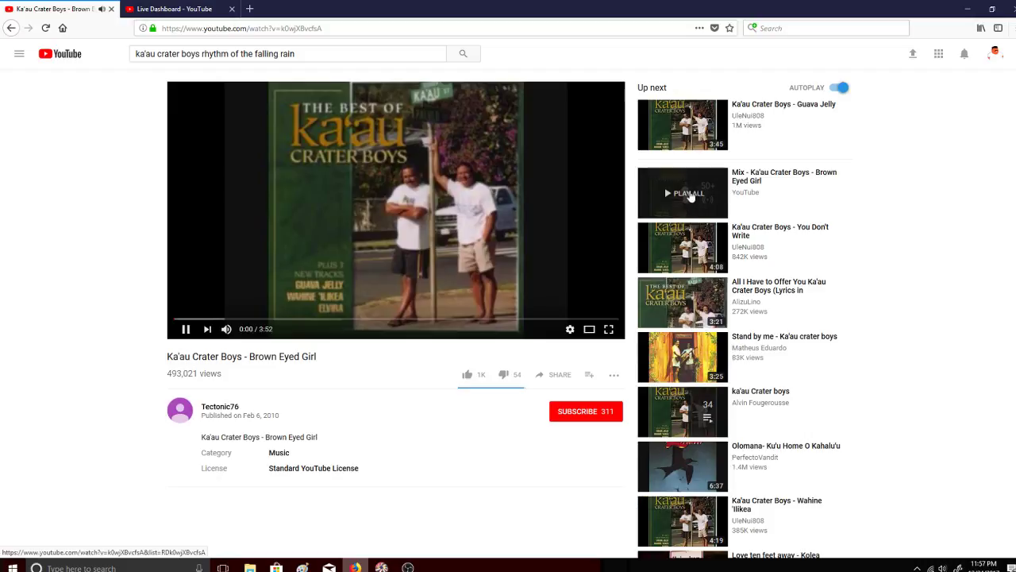
click(688, 198)
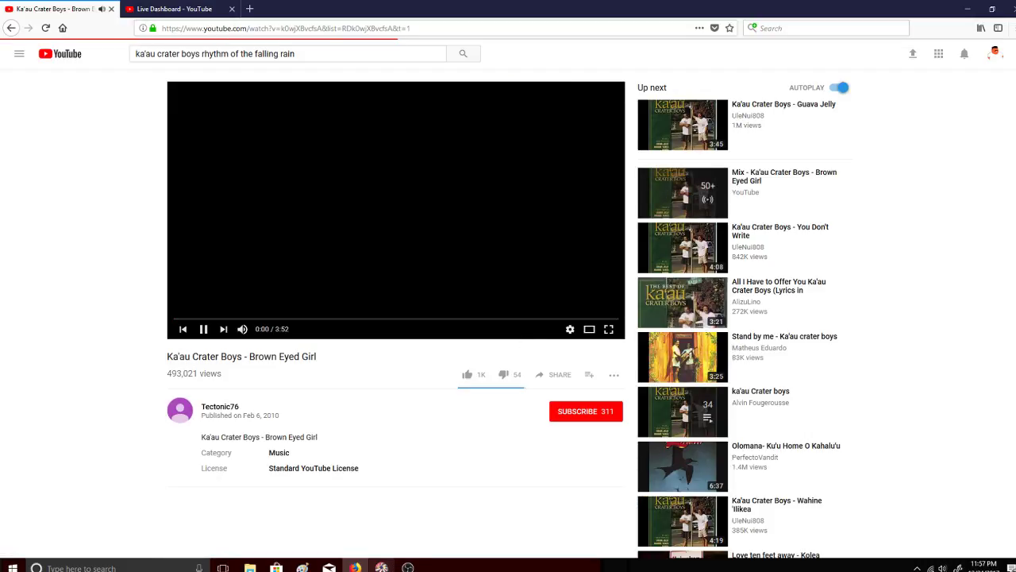
click(381, 567)
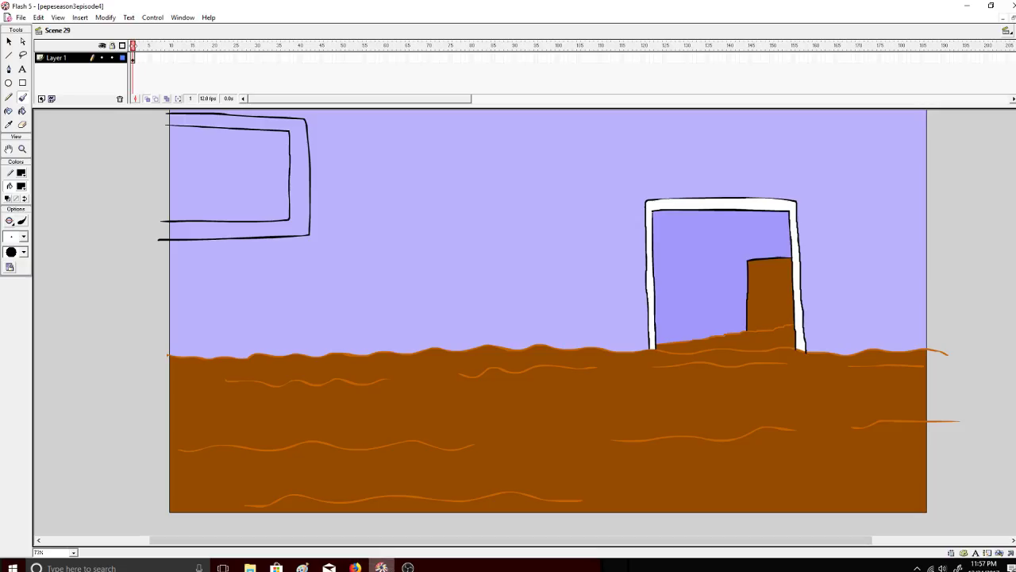
drag(312, 121, 310, 129)
key(ctrl+z)
key(ctrl+z)
drag(308, 121, 312, 156)
key(ctrl+z)
key(ctrl+z)
Brush a thin side edge along the TV's right side and fill the edge and frame with dark grey RGB 27, 27, 27.
drag(304, 119, 314, 234)
click(23, 111)
click(21, 186)
click(108, 208)
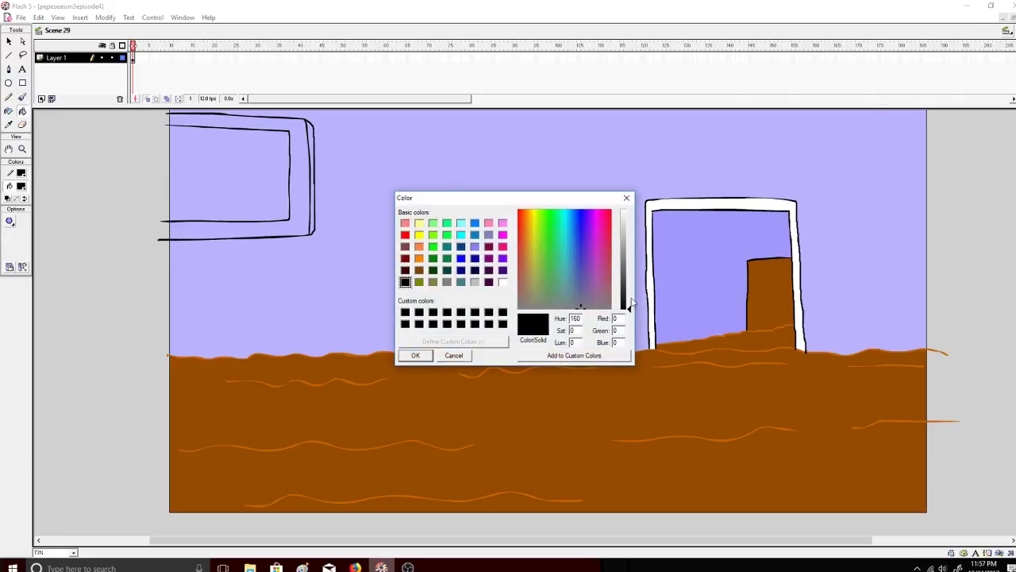
drag(628, 308, 628, 299)
click(415, 355)
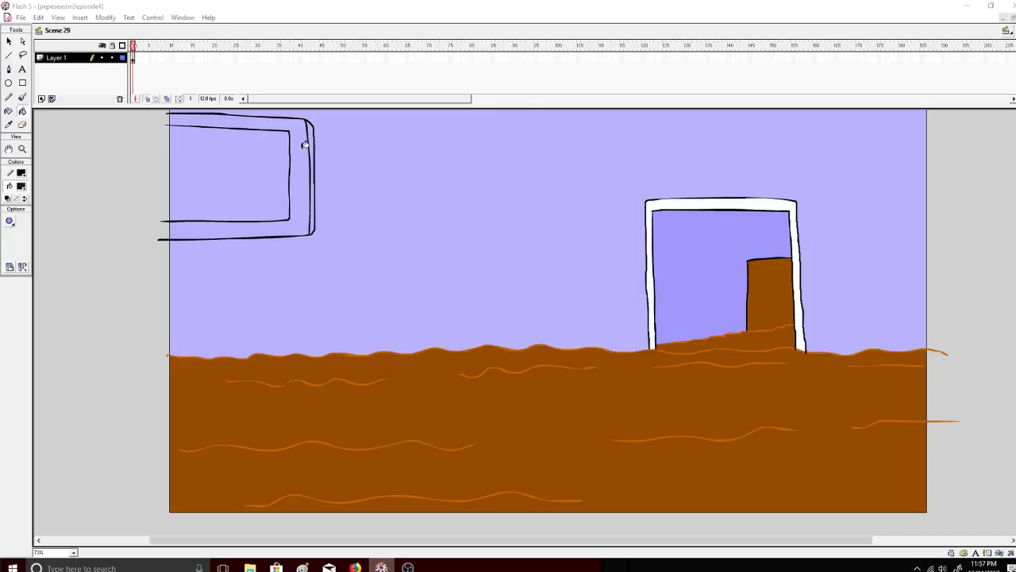
click(312, 139)
click(313, 140)
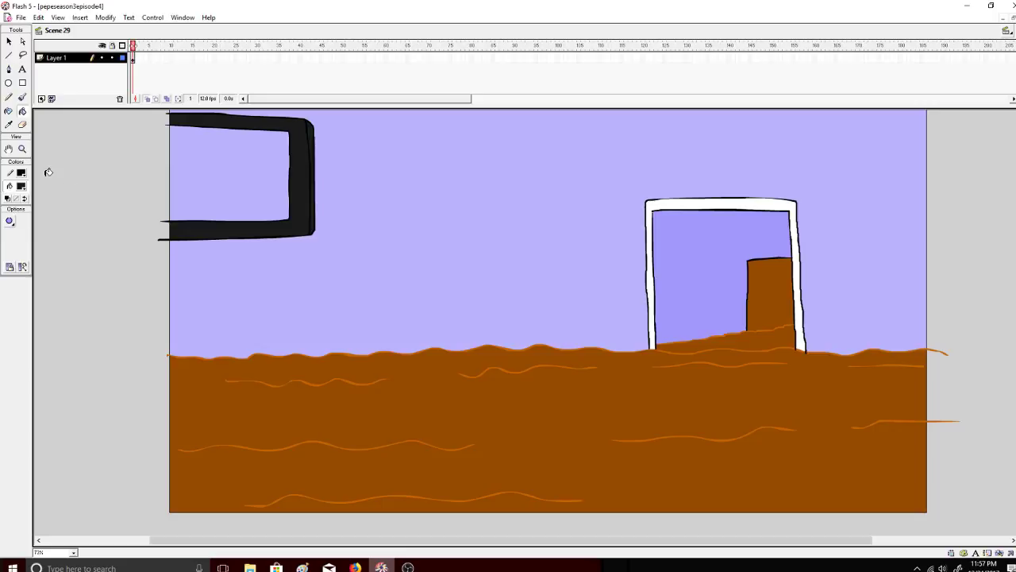
Lighten the dark grey fill slightly and fill the TV's screen with it.
click(22, 186)
click(115, 198)
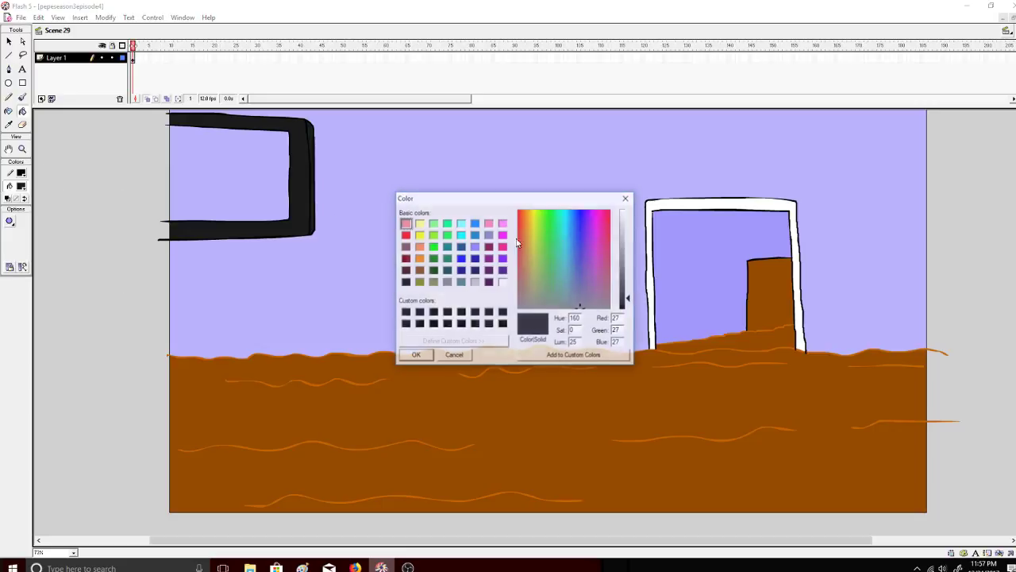
click(623, 292)
click(415, 354)
click(260, 202)
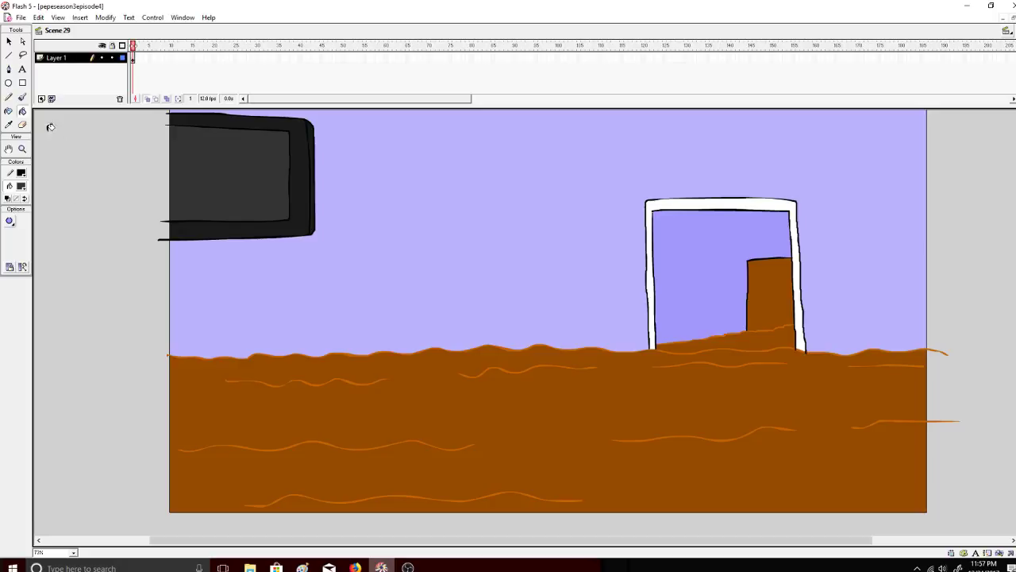
Set the brush colour to black and add a new layer above the room background.
click(22, 97)
click(21, 187)
click(8, 209)
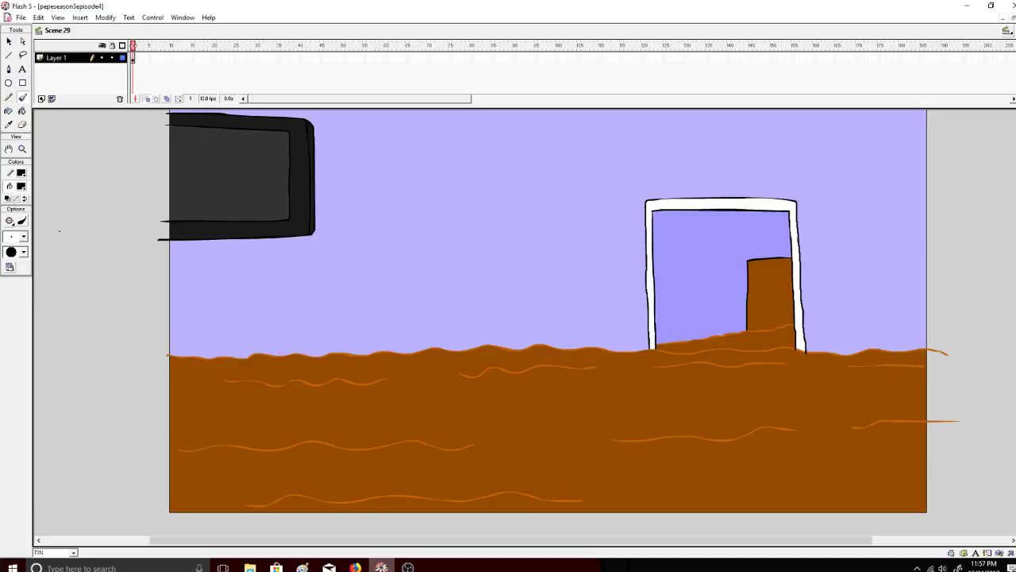
click(42, 99)
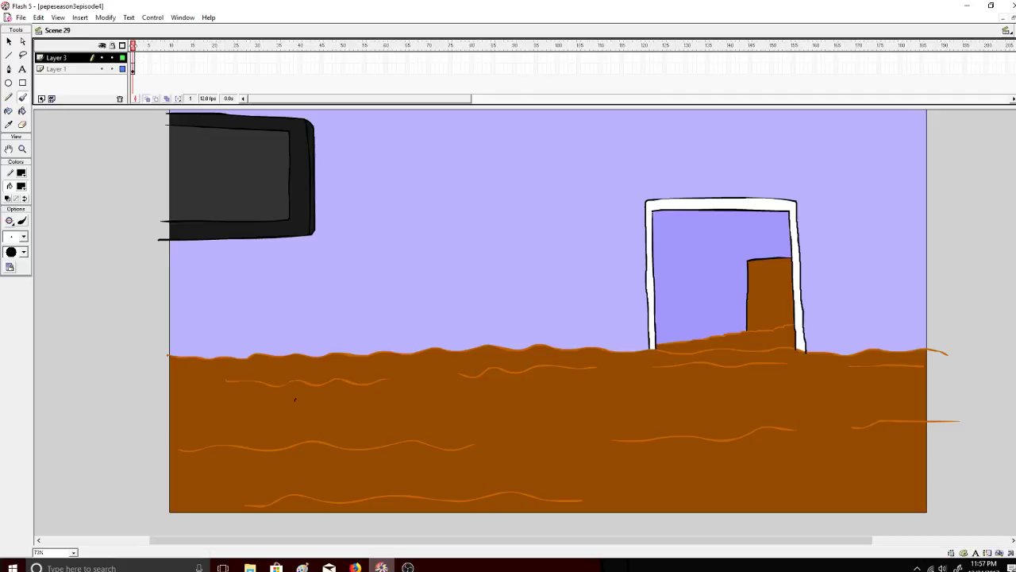
drag(295, 400, 299, 336)
key(ctrl+z)
mouse_move(300, 379)
mouse_down()
mouse_move(299, 316)
mouse_move(149, 316)
mouse_move(147, 413)
mouse_move(281, 411)
mouse_move(301, 392)
mouse_move(295, 336)
mouse_move(299, 401)
mouse_move(275, 415)
mouse_move(211, 416)
mouse_up()
key(ctrl+z)
key(ctrl+z)
key(ctrl+z)
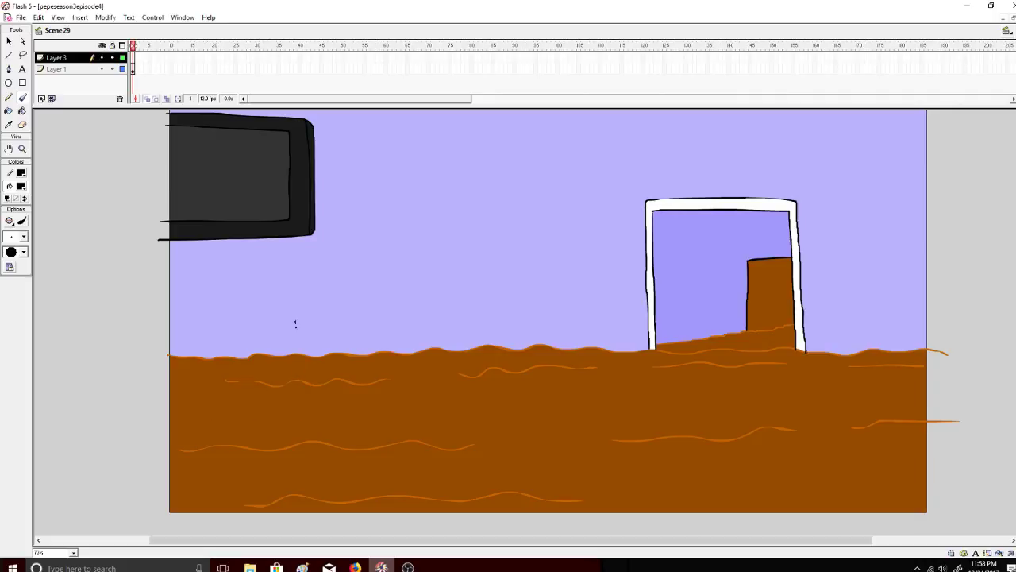
Brush the black outline of a box with a narrow side face below the TV and fill both faces with orange.
mouse_move(295, 323)
mouse_down()
mouse_move(288, 408)
mouse_move(147, 413)
mouse_move(155, 295)
mouse_move(295, 296)
mouse_move(297, 323)
mouse_move(307, 311)
mouse_move(299, 405)
mouse_up()
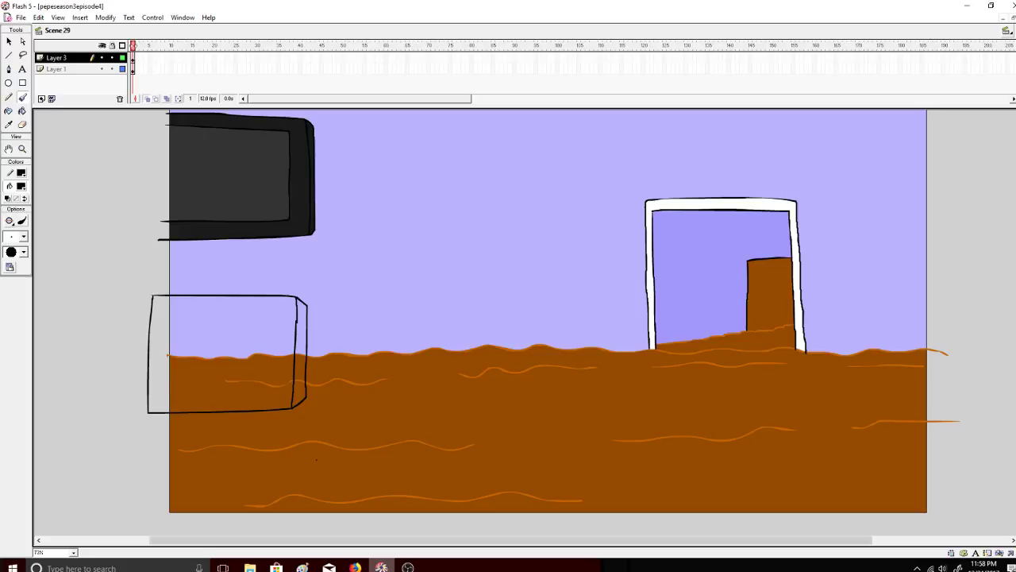
click(22, 110)
click(21, 186)
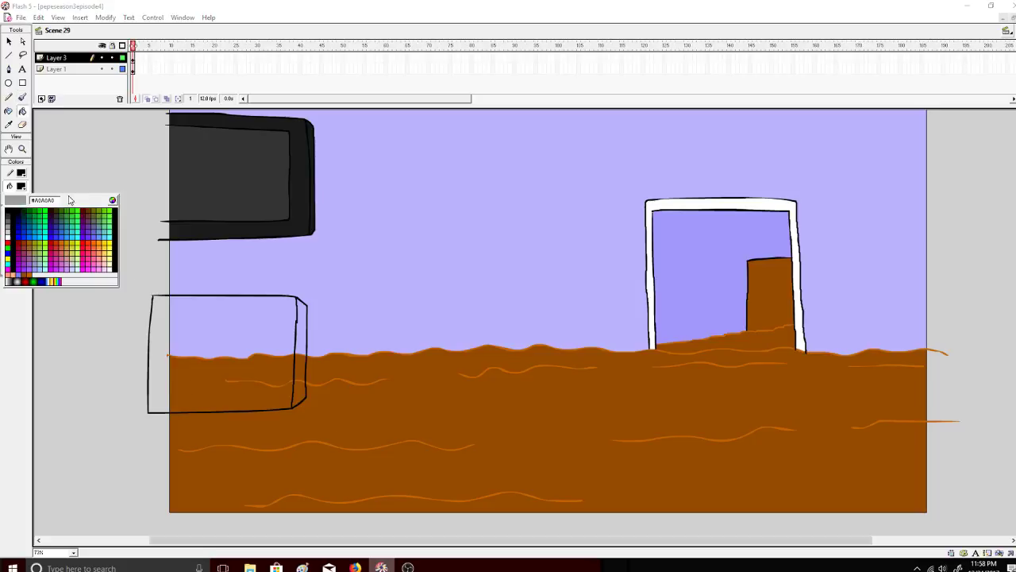
click(64, 255)
click(157, 313)
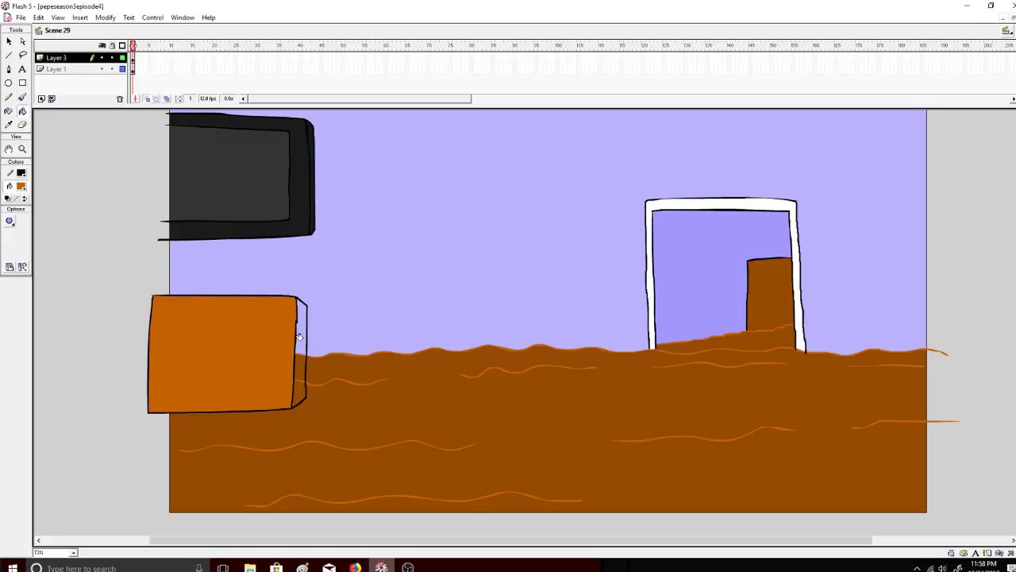
click(300, 340)
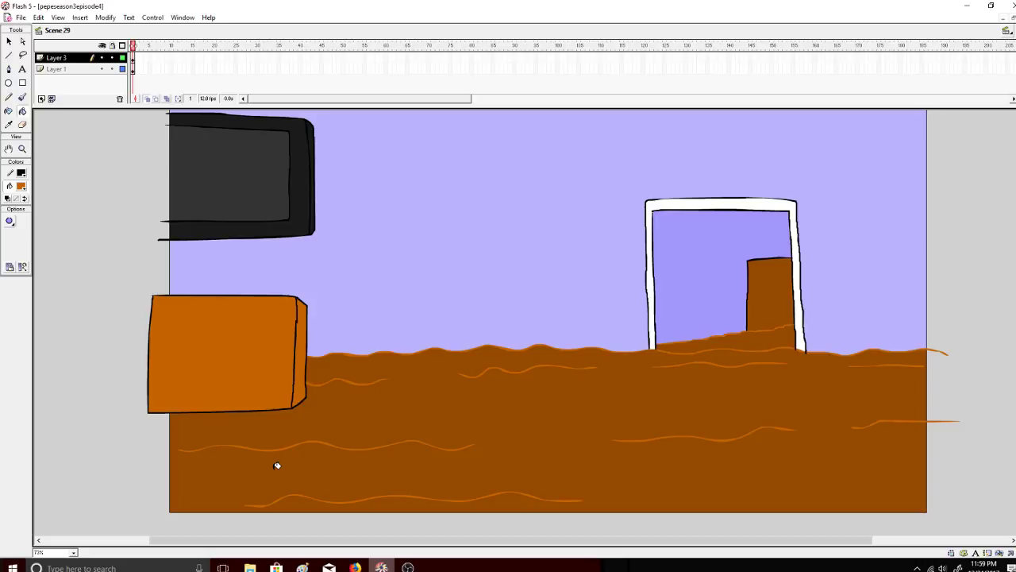
Switch to Firefox, check the stream preview and chat on YouTube's live dashboard, and return to Flash.
click(408, 567)
click(408, 566)
click(355, 567)
click(175, 9)
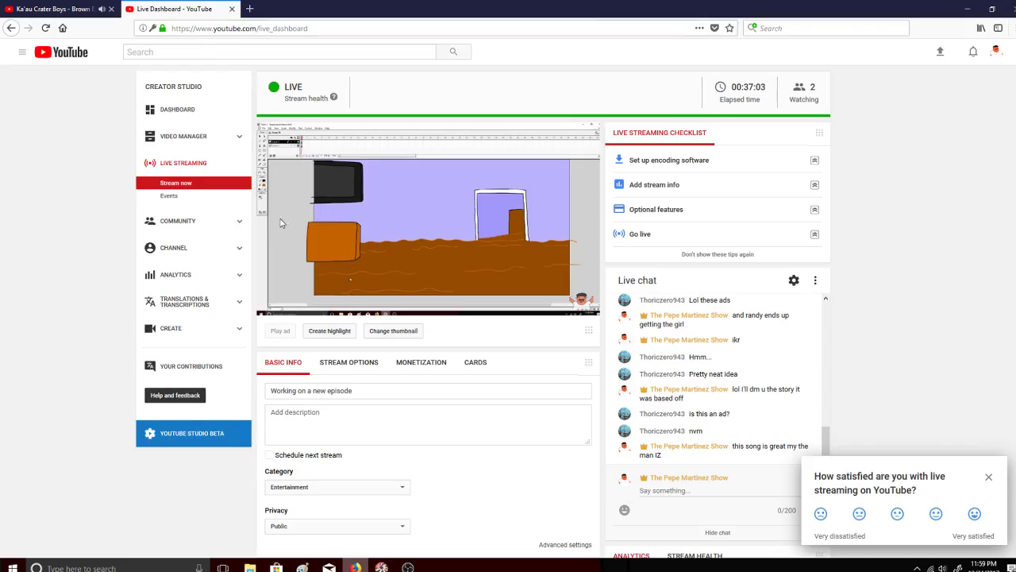
click(382, 567)
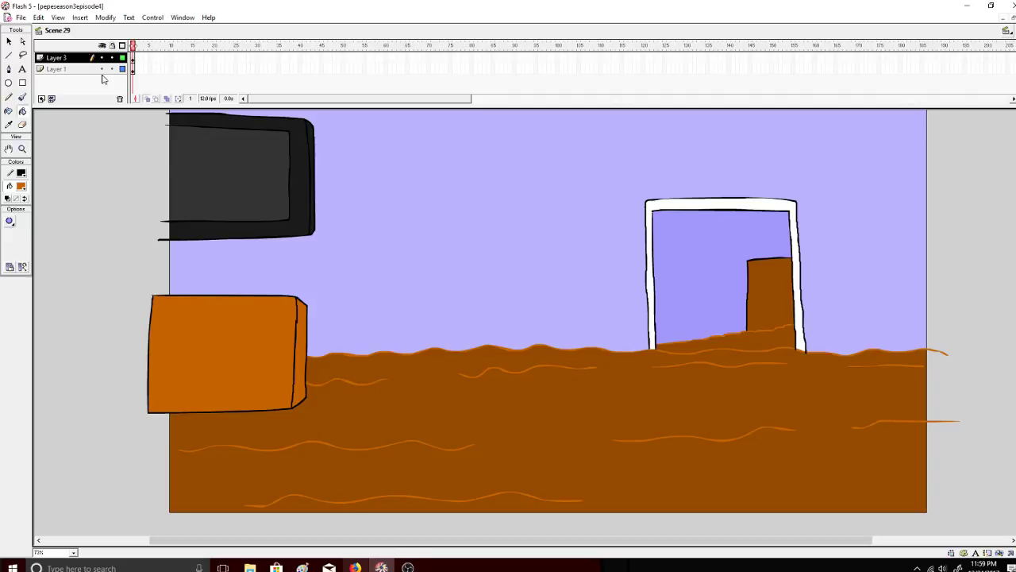
Lock the background and box layers, add a new layer above them and set the brush colour to black.
click(58, 18)
click(50, 146)
click(22, 149)
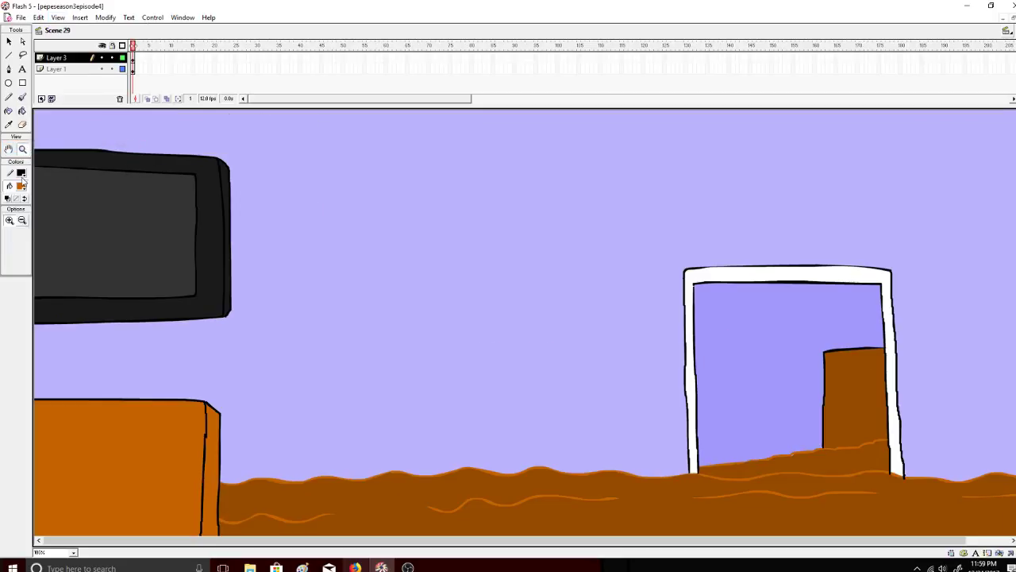
click(22, 219)
click(82, 269)
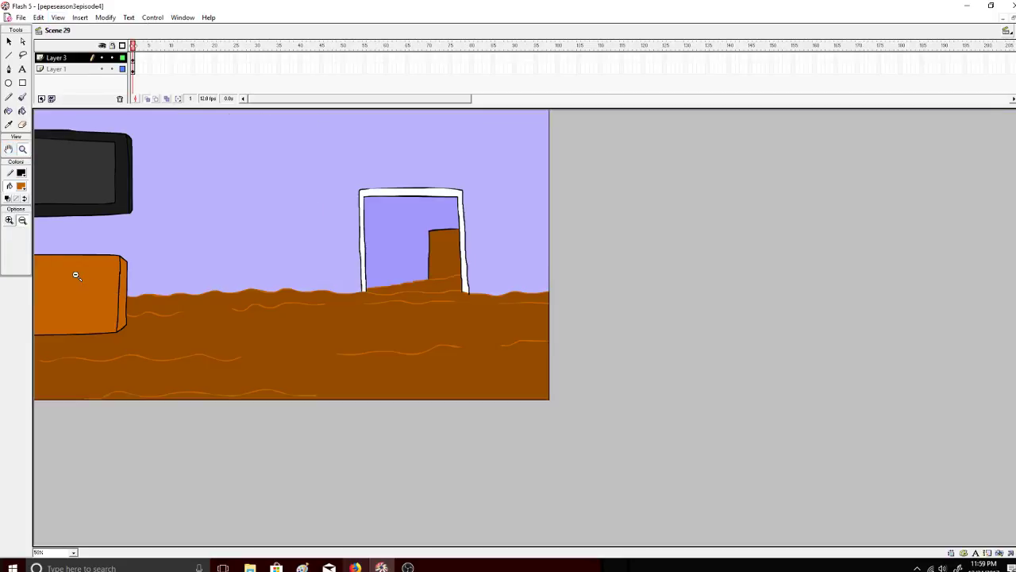
click(21, 96)
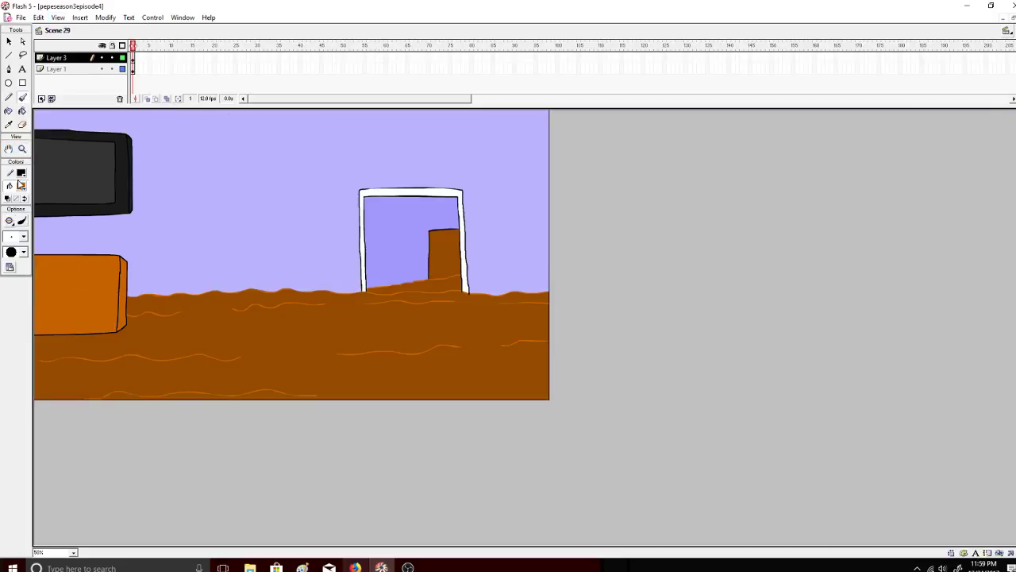
click(20, 185)
click(9, 210)
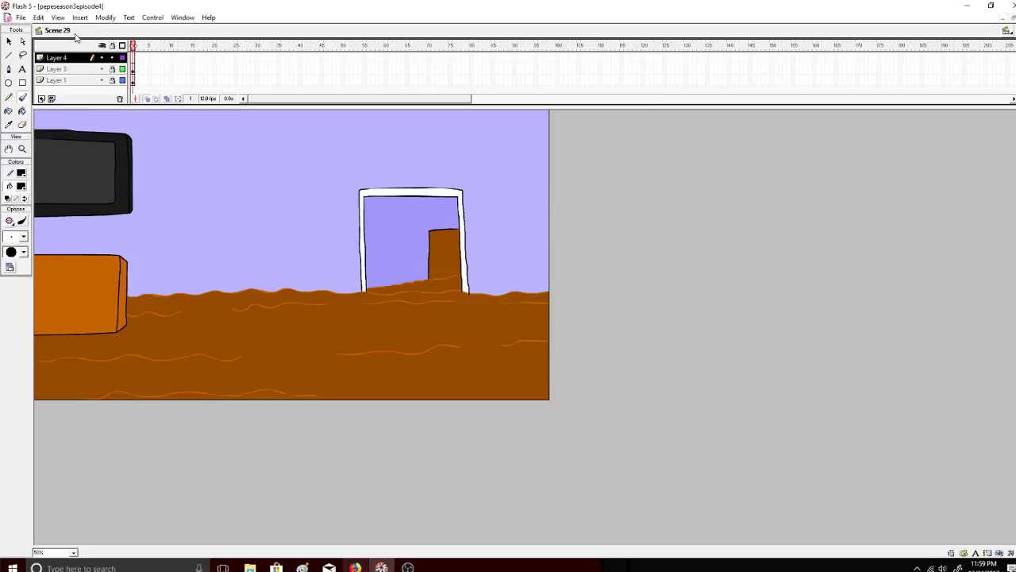
click(59, 17)
click(35, 147)
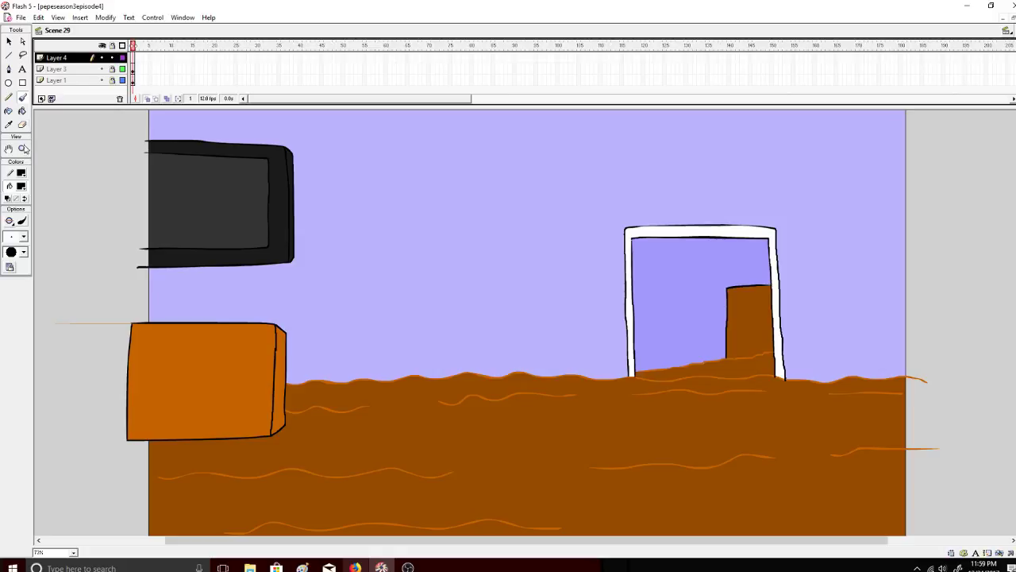
click(23, 97)
drag(509, 233, 535, 275)
key(ctrl+z)
mouse_move(470, 259)
mouse_down()
mouse_move(440, 261)
mouse_move(448, 274)
mouse_move(438, 262)
mouse_move(451, 276)
mouse_move(445, 343)
mouse_up()
key(ctrl+z)
key(ctrl+z)
key(ctrl+z)
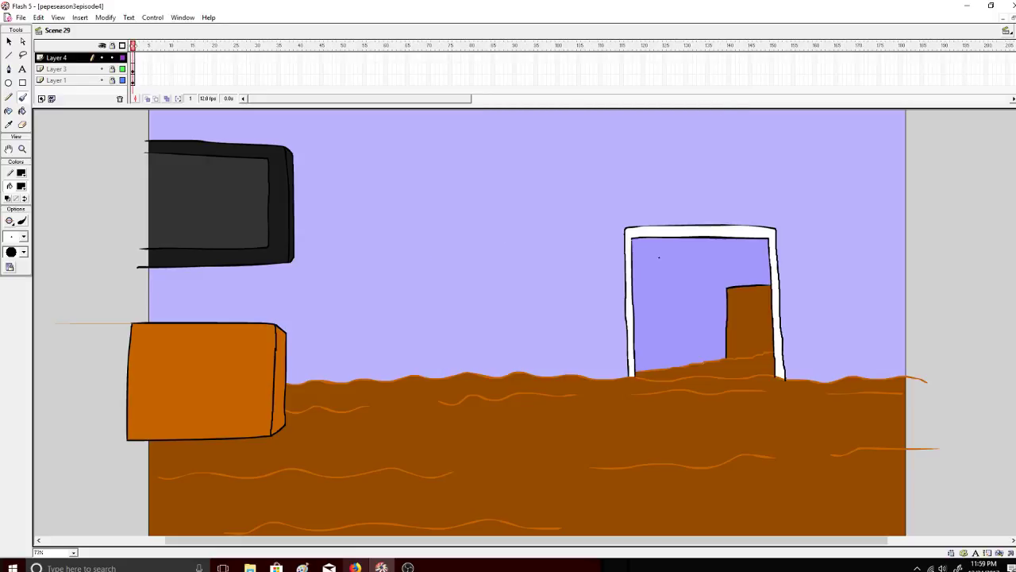
Brush the character's large head outline in front of the doorway, with both ears, the chin, hairline, sideburn and flat-topped hair.
mouse_move(658, 256)
mouse_down()
mouse_move(676, 285)
mouse_move(661, 283)
mouse_move(671, 303)
mouse_move(655, 359)
mouse_move(574, 389)
mouse_move(517, 378)
mouse_move(486, 335)
mouse_move(484, 349)
mouse_move(466, 292)
mouse_move(477, 226)
mouse_move(469, 263)
mouse_up()
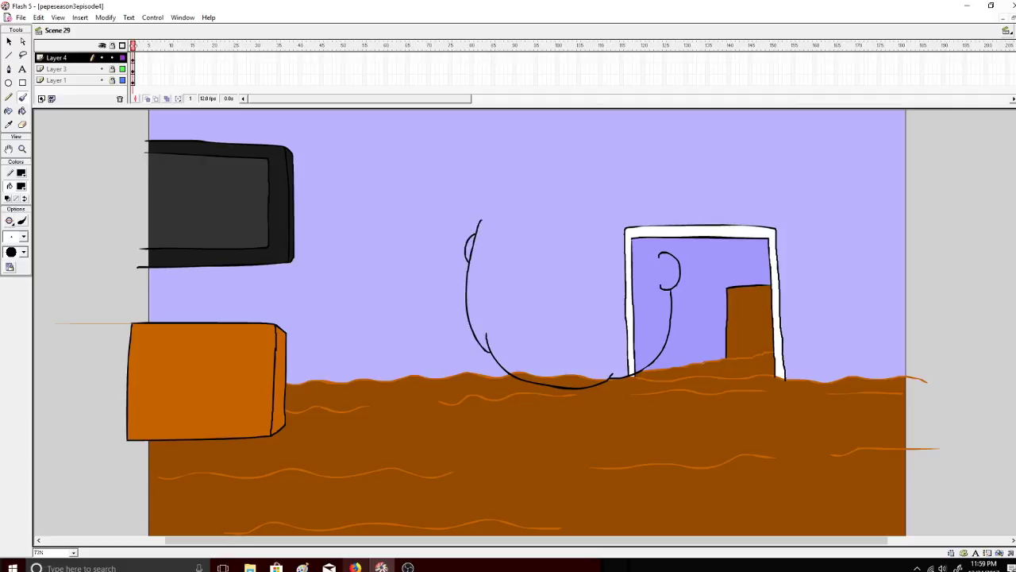
mouse_move(483, 208)
mouse_down()
mouse_move(648, 237)
mouse_move(644, 283)
mouse_move(674, 207)
mouse_move(578, 177)
mouse_up()
key(ctrl+z)
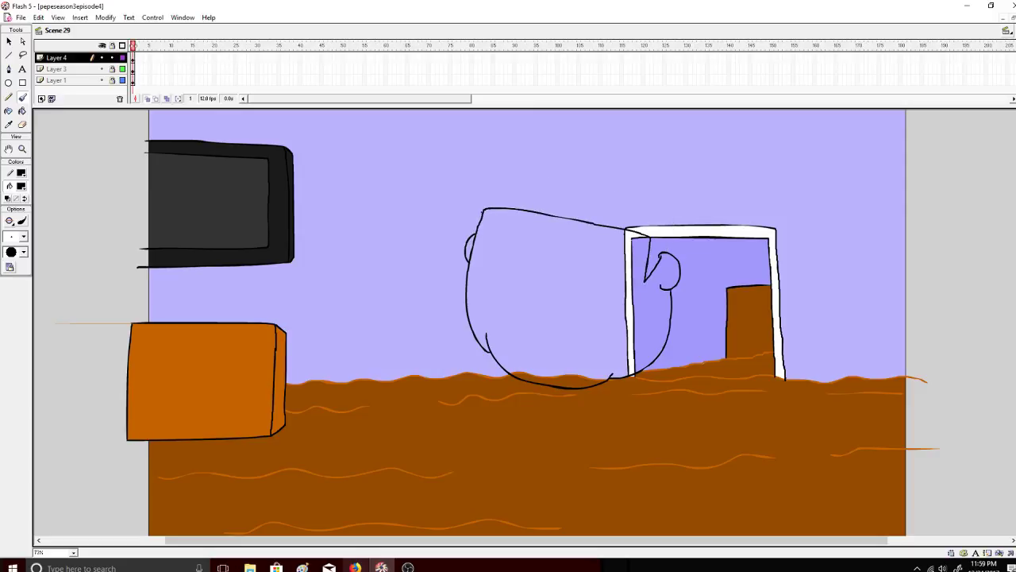
mouse_move(486, 204)
mouse_down()
mouse_move(500, 176)
mouse_move(599, 182)
mouse_move(673, 210)
mouse_move(677, 248)
mouse_up()
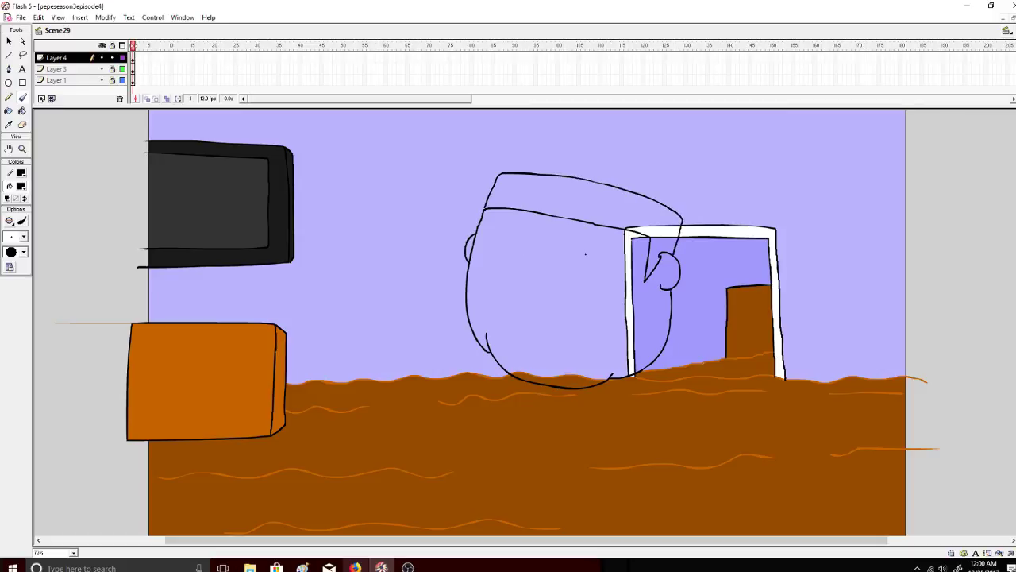
mouse_move(586, 252)
mouse_down()
mouse_move(606, 269)
mouse_move(584, 253)
mouse_move(589, 279)
mouse_move(594, 246)
mouse_move(601, 284)
mouse_move(602, 242)
mouse_up()
key(ctrl+z)
key(ctrl+z)
key(ctrl+z)
Brush the face with two round eyes and dot pupils, a nose, a straight mouth and short stubble marks above it.
mouse_move(511, 238)
mouse_down()
mouse_move(523, 266)
mouse_move(522, 237)
mouse_move(539, 278)
mouse_move(564, 287)
mouse_move(577, 267)
mouse_up()
click(513, 246)
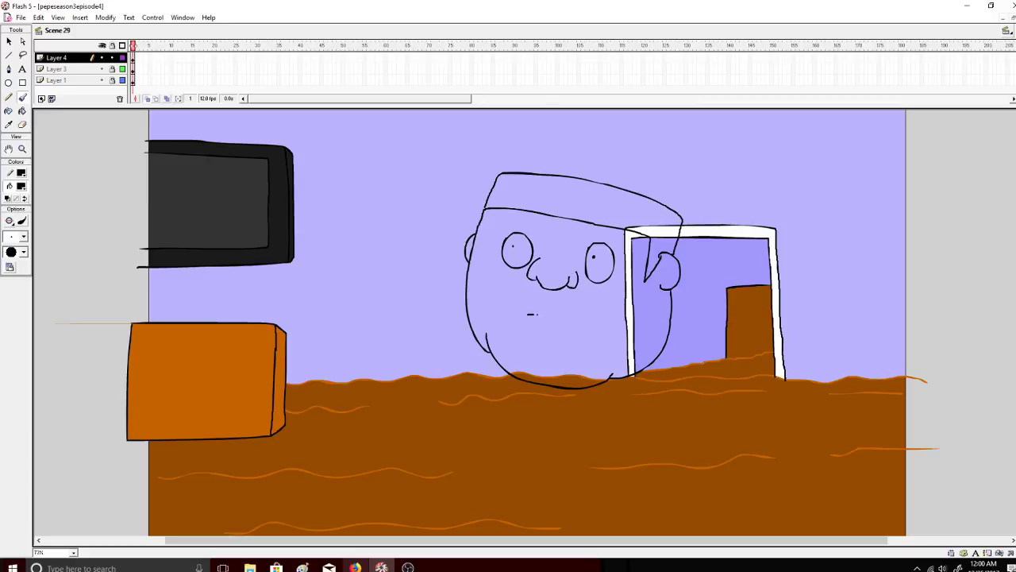
drag(536, 314, 573, 312)
key(ctrl+z)
drag(518, 292, 522, 288)
Brush the shoulder and wide sleeve below the ear on the doorway side, extending past the stage's lower edge.
scroll(651, 302, down, 3)
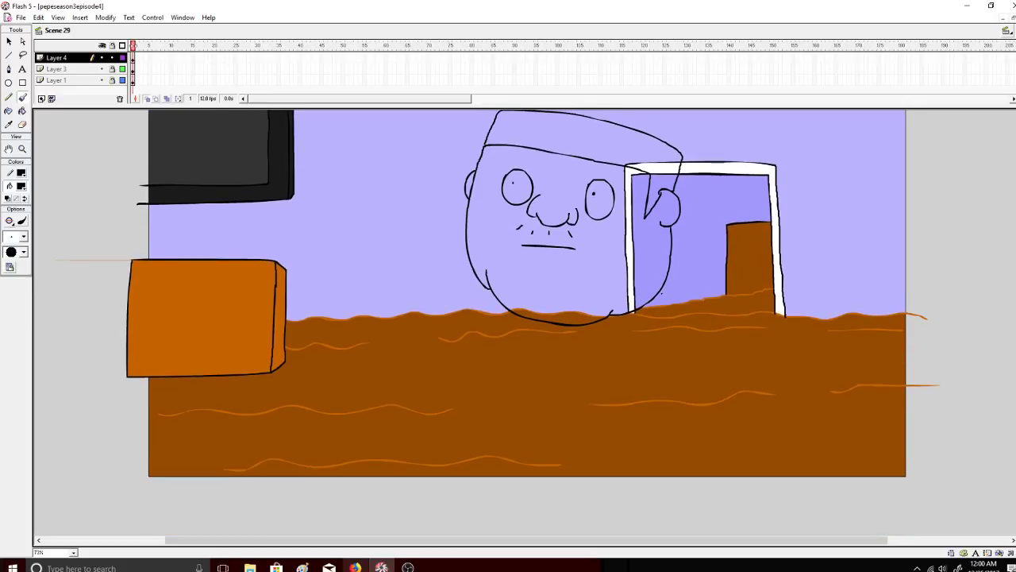
drag(661, 293, 742, 360)
key(ctrl+z)
mouse_move(665, 283)
mouse_down()
mouse_move(759, 363)
mouse_move(788, 426)
mouse_move(792, 498)
mouse_move(677, 505)
mouse_move(640, 474)
mouse_move(640, 438)
mouse_up()
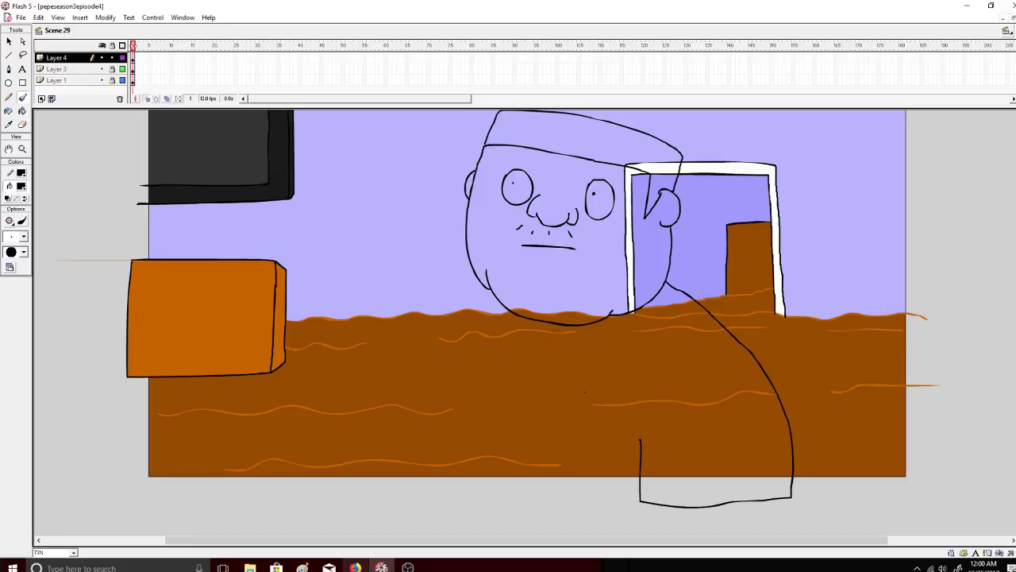
mouse_move(468, 248)
mouse_down()
mouse_move(395, 259)
mouse_move(354, 291)
mouse_move(331, 340)
mouse_up()
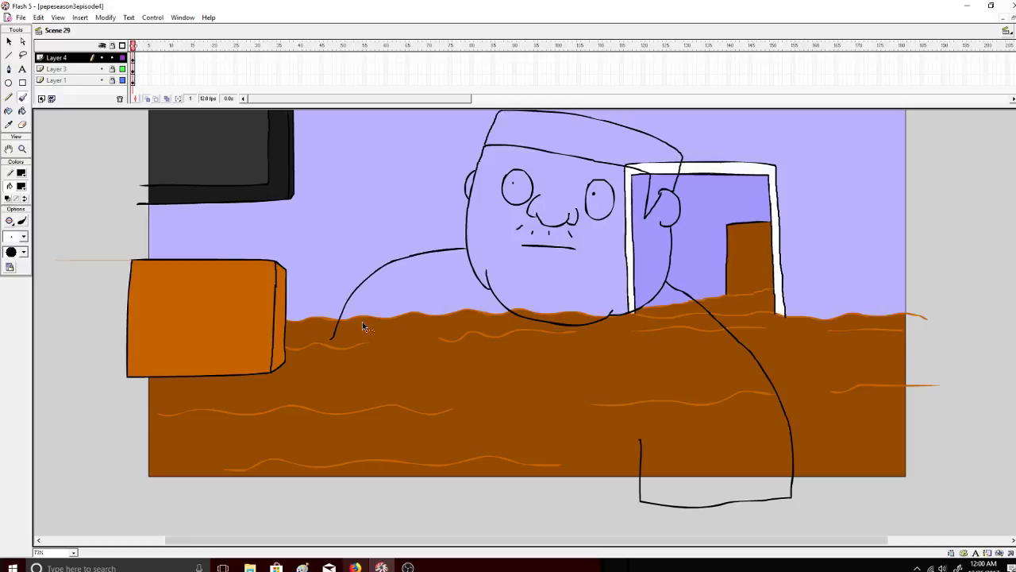
key(ctrl+z)
mouse_move(367, 297)
mouse_down()
mouse_move(348, 333)
mouse_move(355, 355)
mouse_up()
key(ctrl+z)
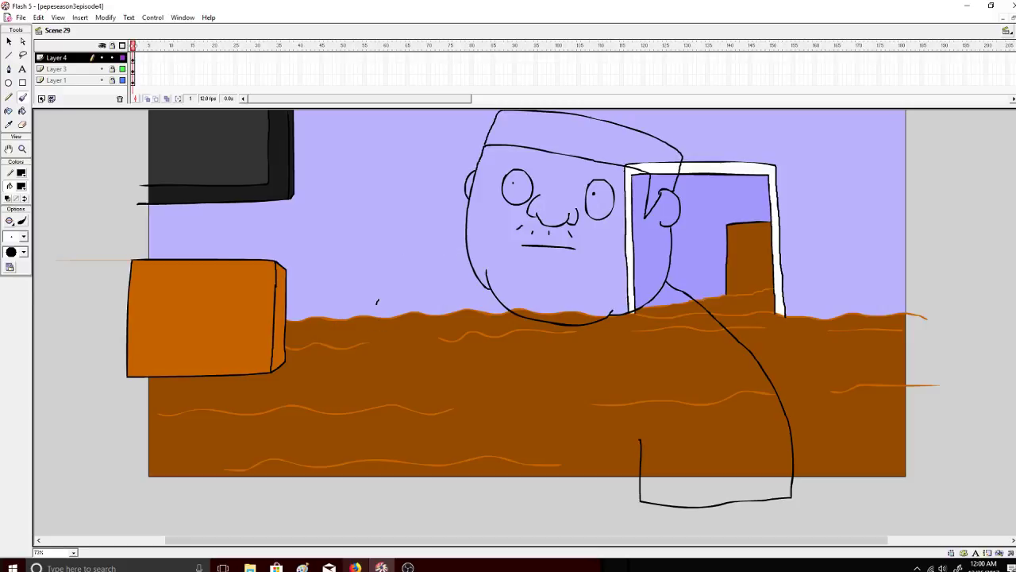
Brush the torso's side and lower edge, a curved chest line, and the shoulder and short sleeve on the TV side.
drag(379, 298, 361, 389)
mouse_move(358, 373)
mouse_down()
mouse_move(347, 462)
mouse_move(371, 501)
mouse_move(463, 522)
mouse_move(697, 520)
mouse_up()
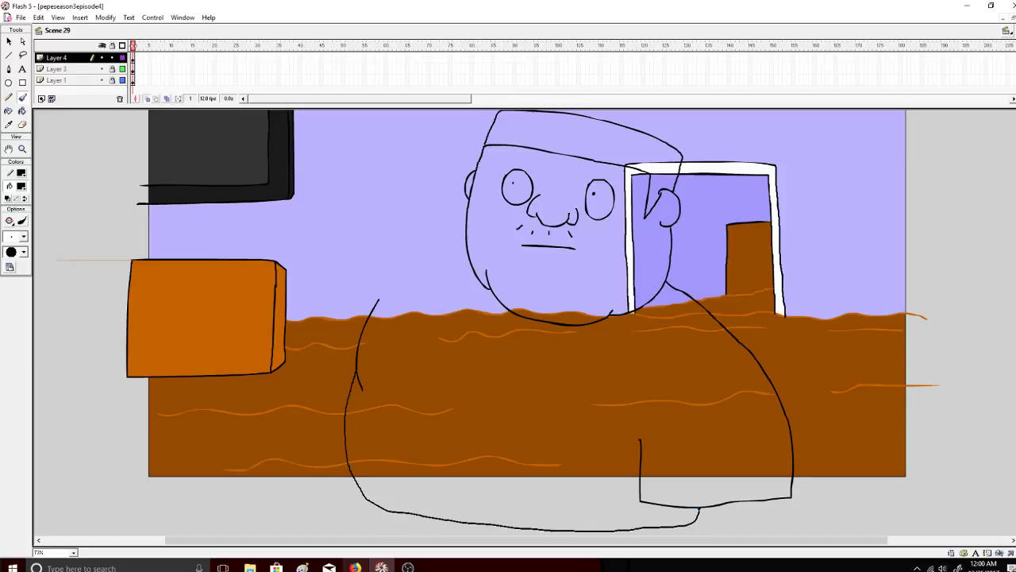
drag(498, 409, 590, 411)
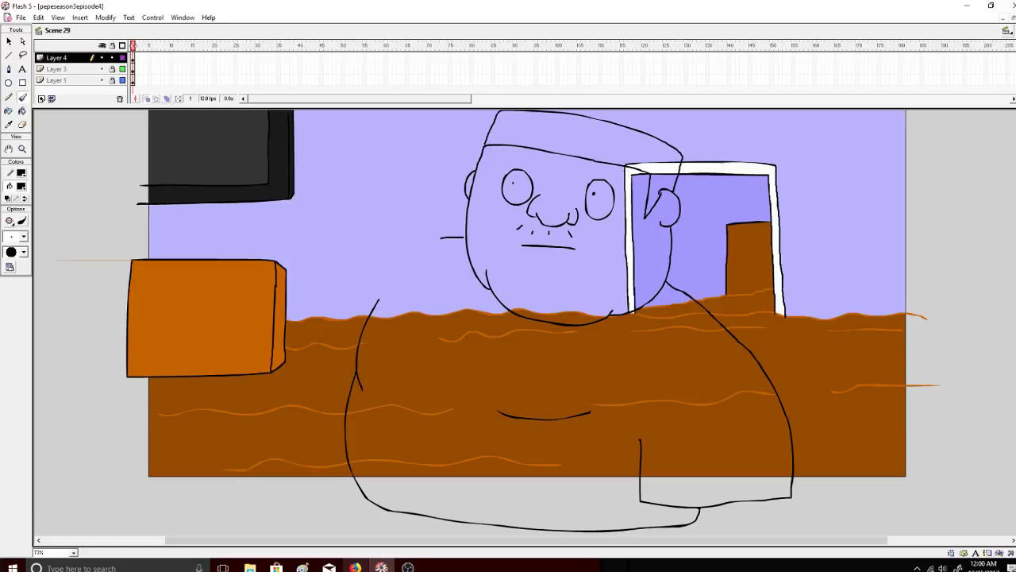
mouse_move(466, 234)
mouse_down()
mouse_move(414, 247)
mouse_move(358, 281)
mouse_move(333, 363)
mouse_move(355, 370)
mouse_up()
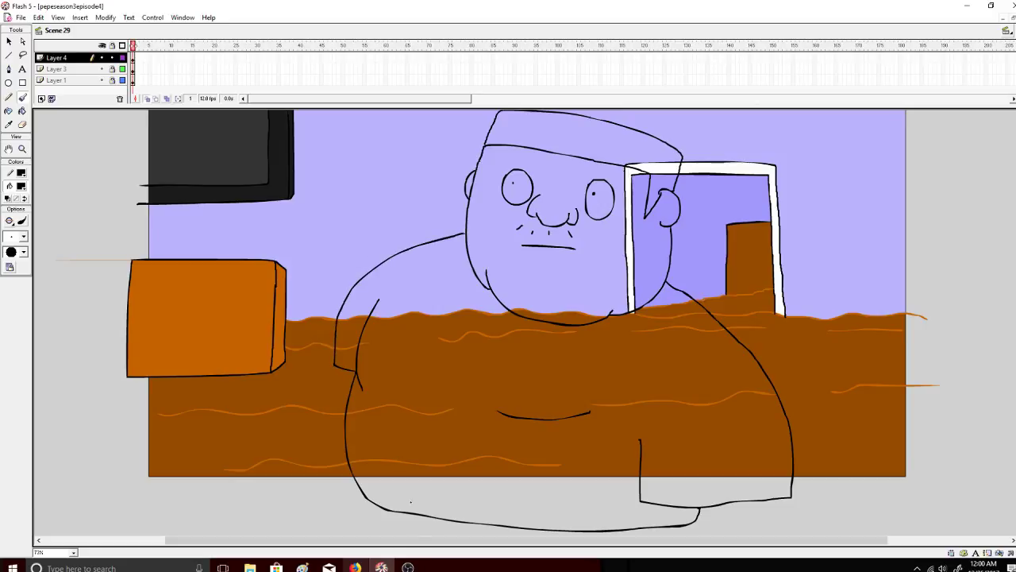
Switch to the YouTube live dashboard in Firefox, post "lmao" in the live chat and return to Flash.
click(355, 567)
click(381, 567)
click(354, 566)
click(700, 490)
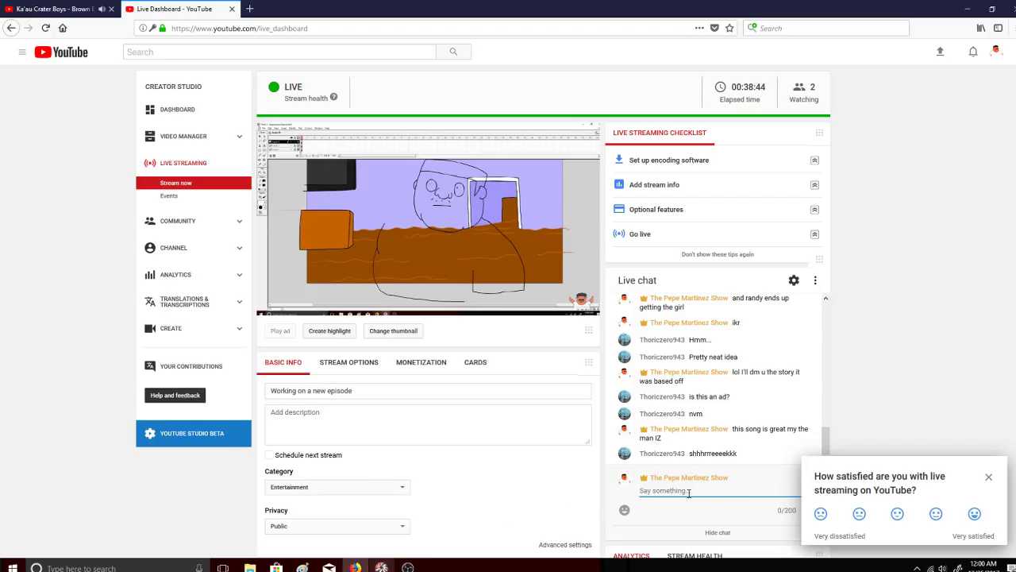
text(lmao)
key(Return)
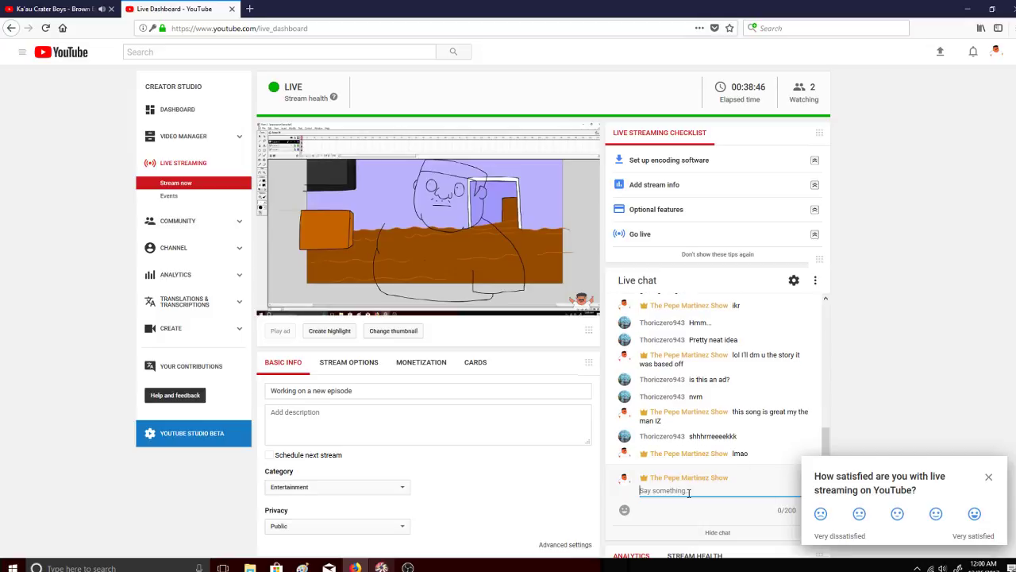
click(381, 567)
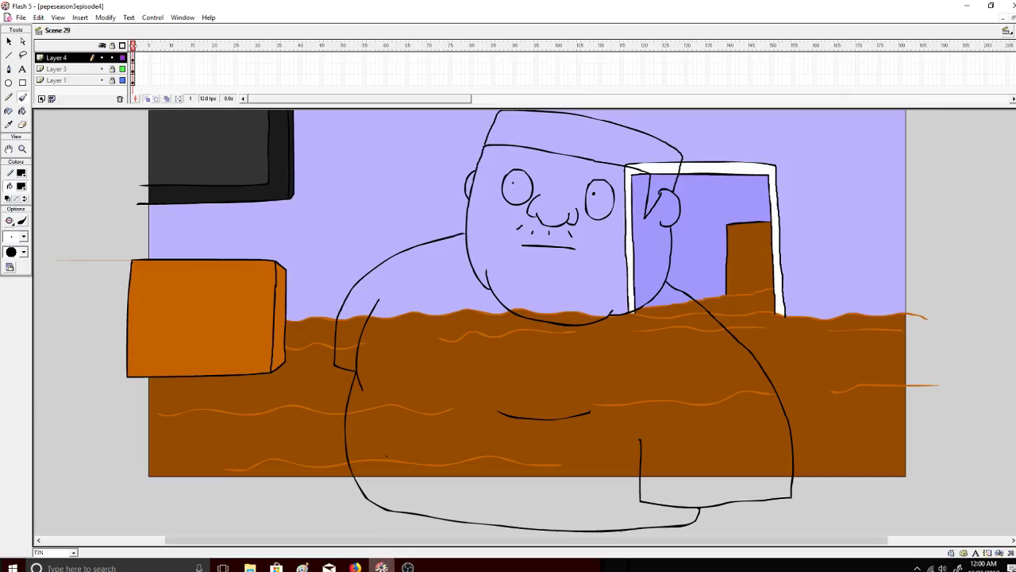
Try to brush the forearm and a small hand below the TV-side sleeve.
drag(332, 385, 335, 430)
key(ctrl+z)
drag(335, 367, 335, 429)
drag(350, 477, 353, 477)
key(ctrl+z)
drag(334, 365, 336, 452)
drag(336, 459, 340, 474)
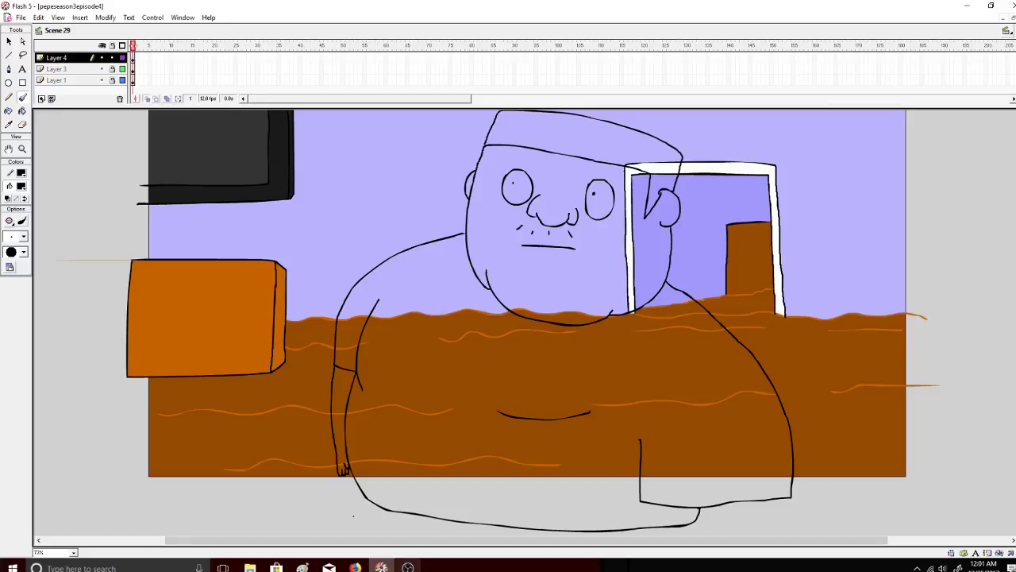
key(ctrl+z)
key(ctrl+z)
key(ctrl+z)
drag(344, 470, 349, 477)
key(ctrl+z)
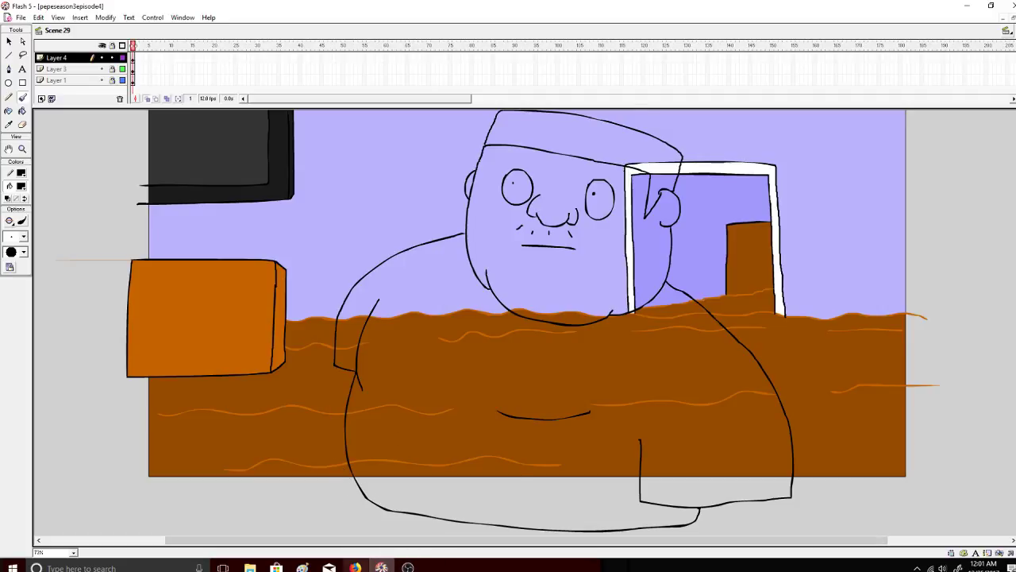
Switch to Firefox, play "Ka'au Crater Boys - You Don't Write" from the mix, glance at the live dashboard and return to Flash.
click(355, 566)
click(56, 9)
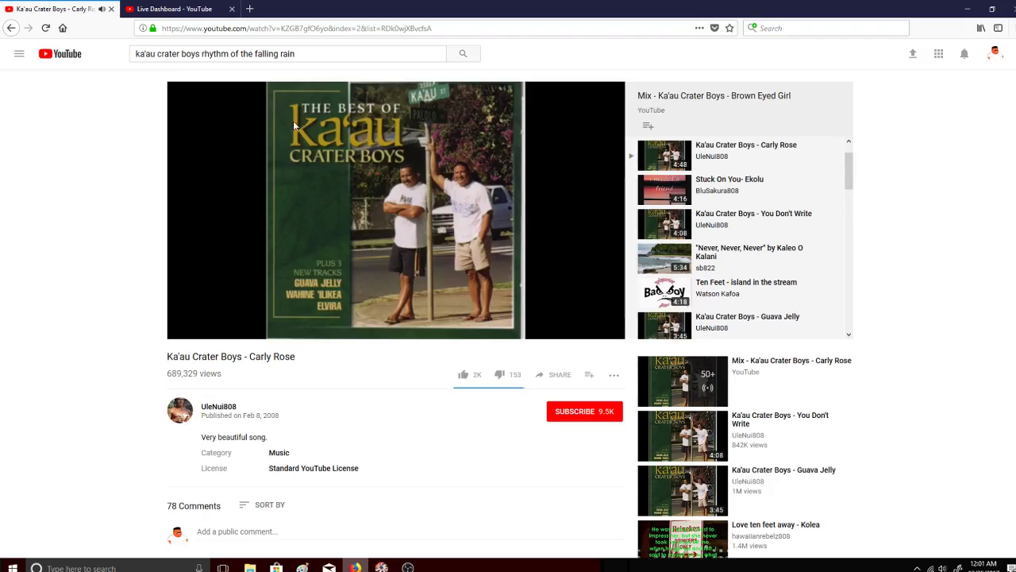
click(790, 216)
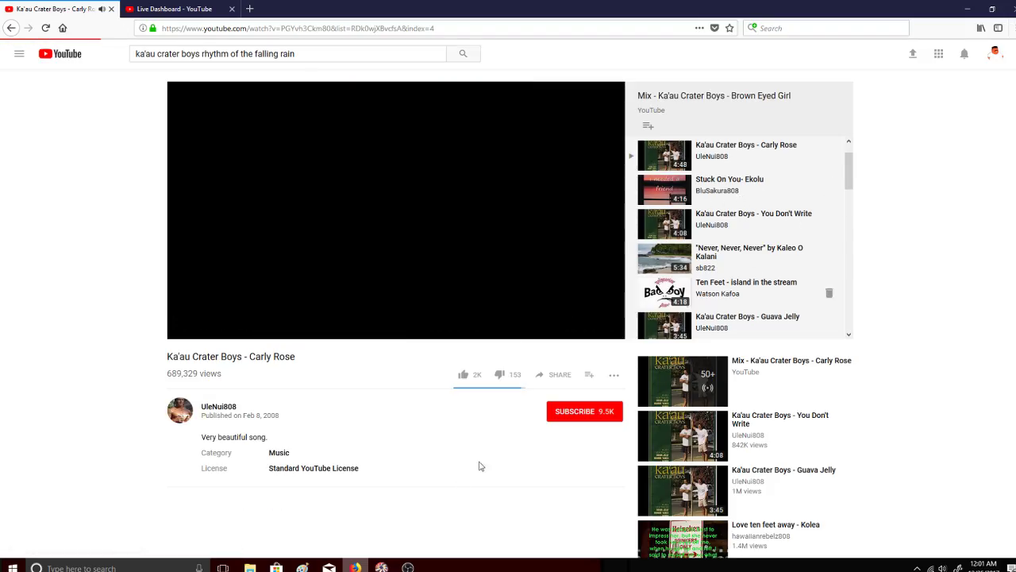
key(ctrl+Tab)
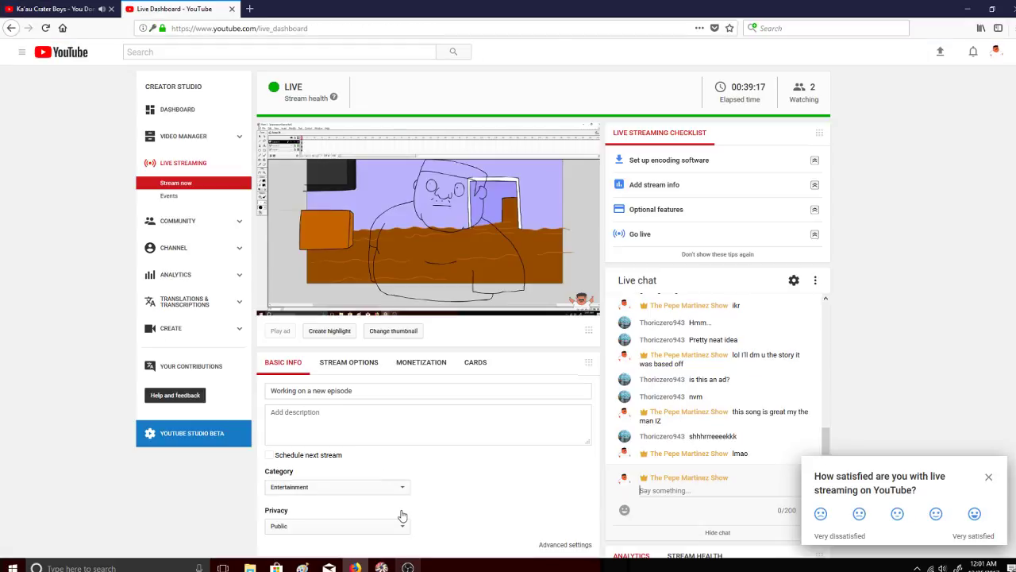
click(381, 567)
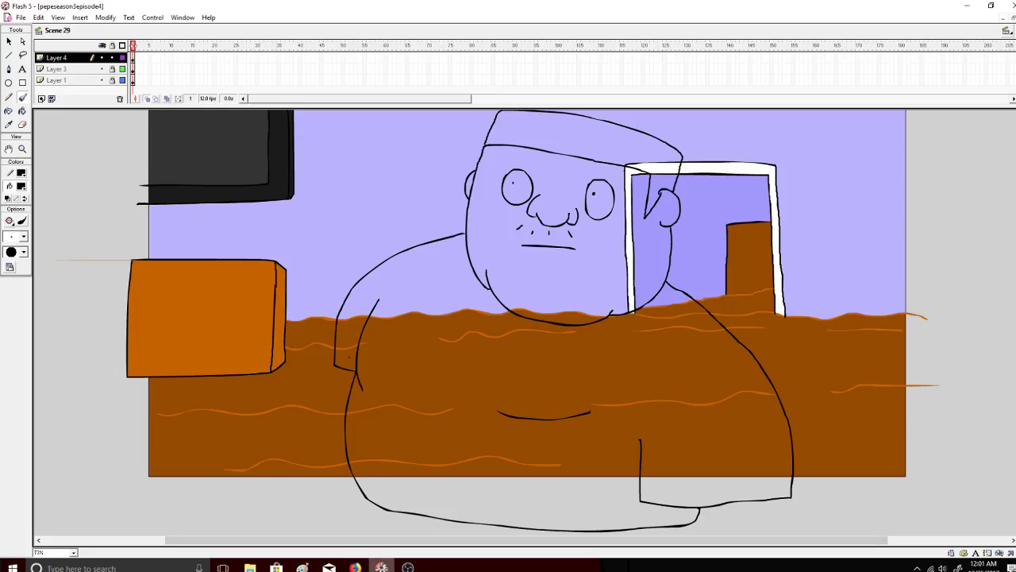
Redraw the TV-side shoulder and short sleeve with a lower shoulder line, and brush the forearm beneath the sleeve.
key(ctrl+z)
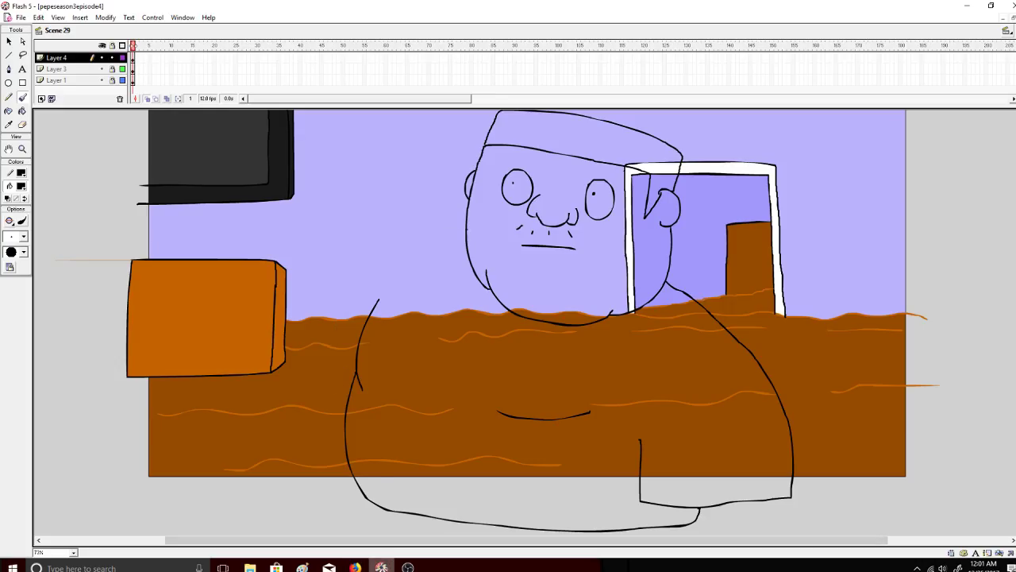
mouse_move(465, 231)
mouse_down()
mouse_move(399, 263)
mouse_move(347, 310)
mouse_move(325, 368)
mouse_move(349, 386)
mouse_move(324, 445)
mouse_move(328, 478)
mouse_move(357, 482)
mouse_up()
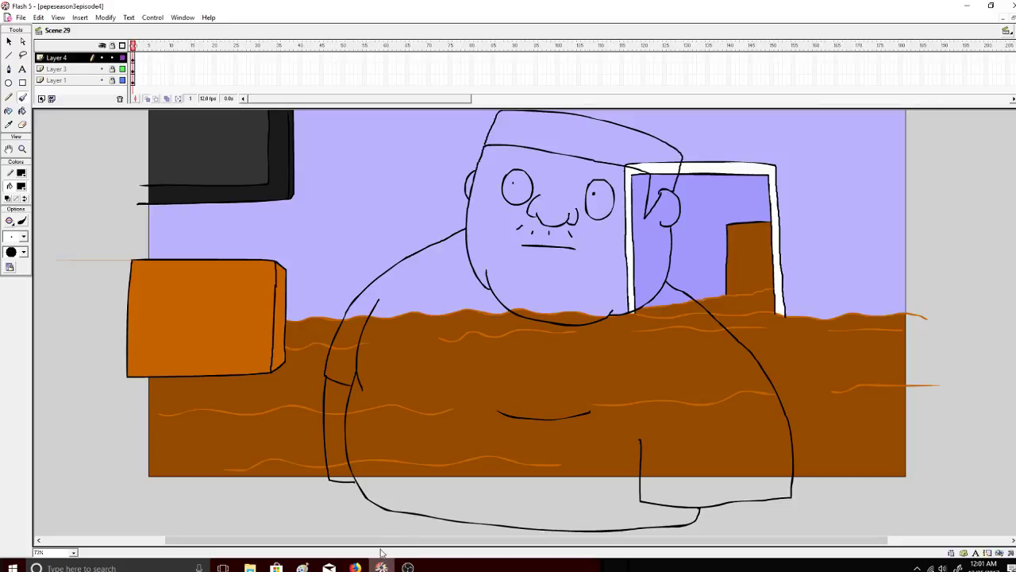
mouse_move(413, 254)
mouse_down()
mouse_move(449, 227)
mouse_move(462, 228)
mouse_move(395, 274)
mouse_up()
mouse_move(397, 266)
mouse_down()
mouse_move(470, 261)
mouse_move(399, 265)
mouse_up()
key(ctrl+z)
Fill the character's hair with bright yellow (#FFFF00).
click(23, 111)
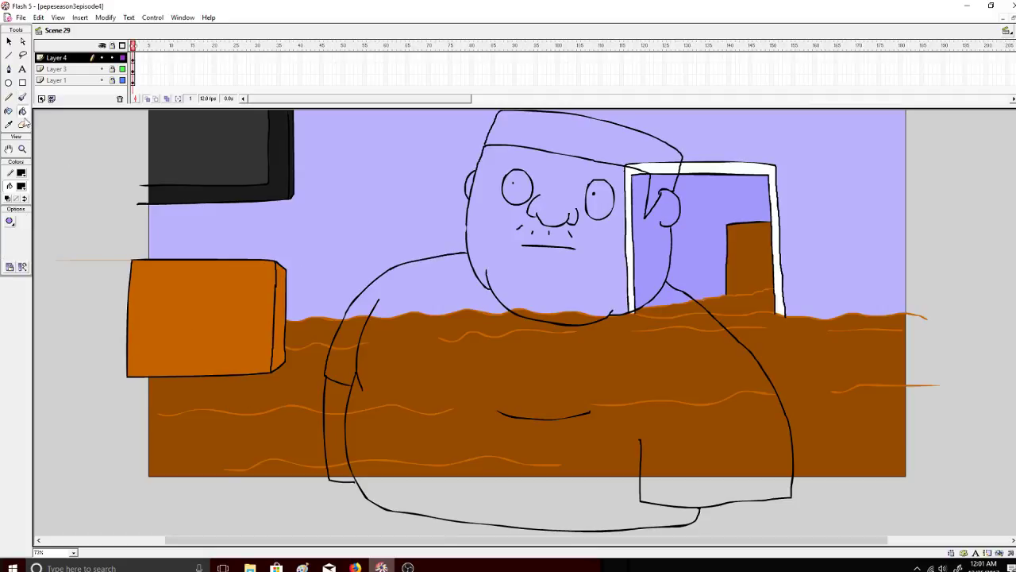
click(21, 186)
click(8, 250)
click(591, 131)
Fill the face, ears and TV-side forearm with the skin tone #FF9966.
click(20, 186)
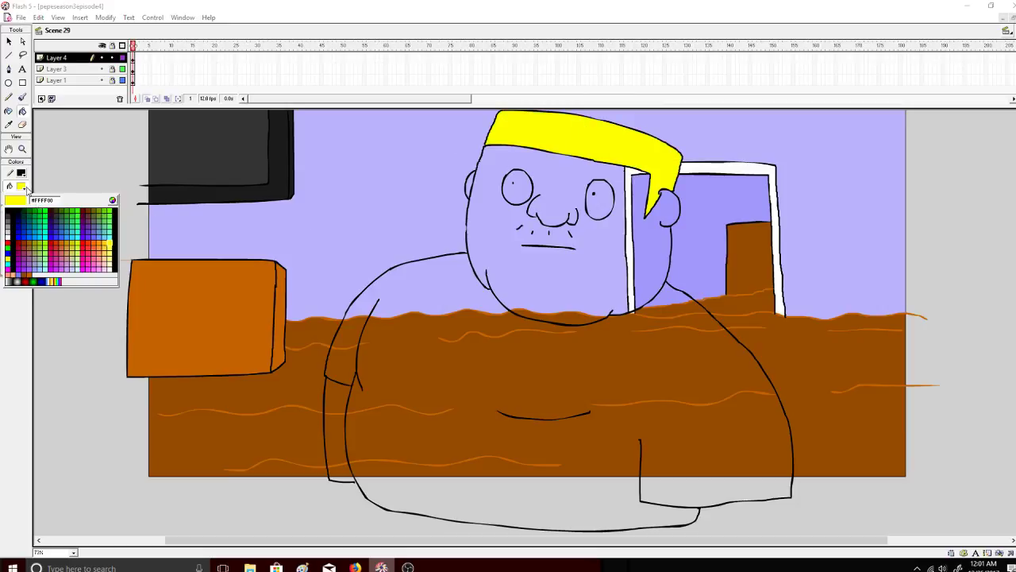
click(101, 248)
click(609, 270)
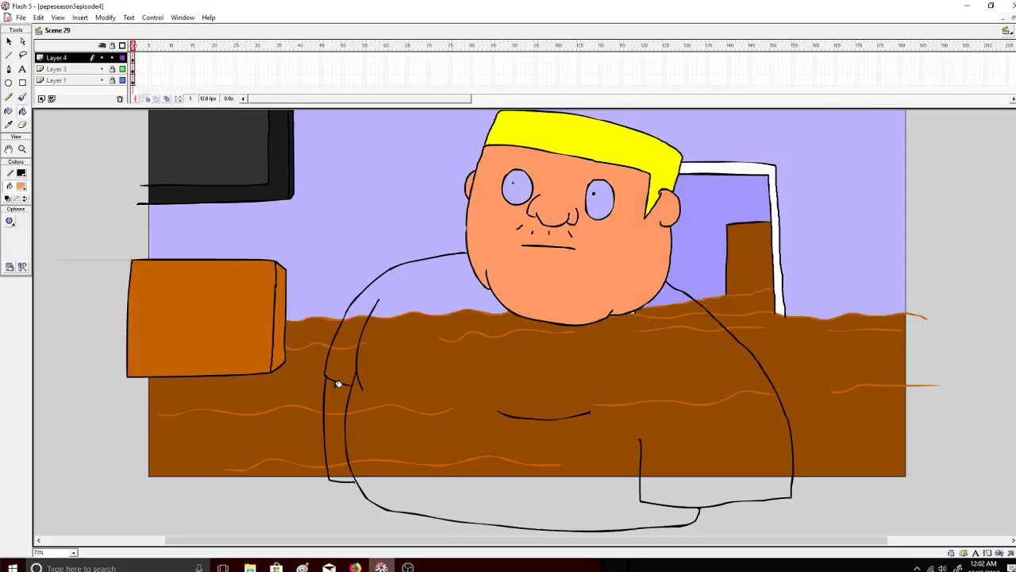
click(9, 221)
click(38, 270)
click(332, 388)
Fill both of the character's eyes with white.
click(22, 184)
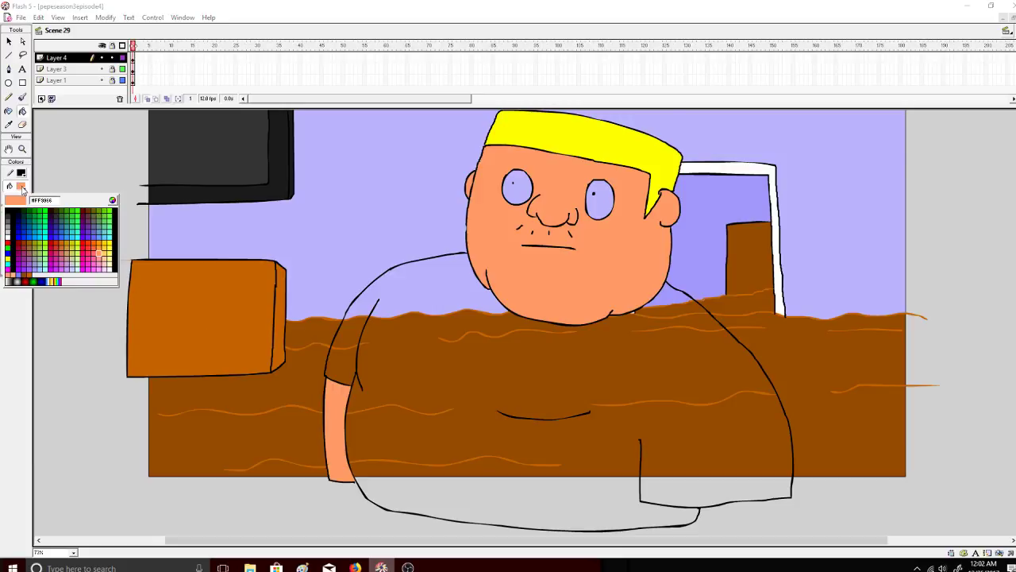
click(8, 238)
click(10, 221)
click(13, 226)
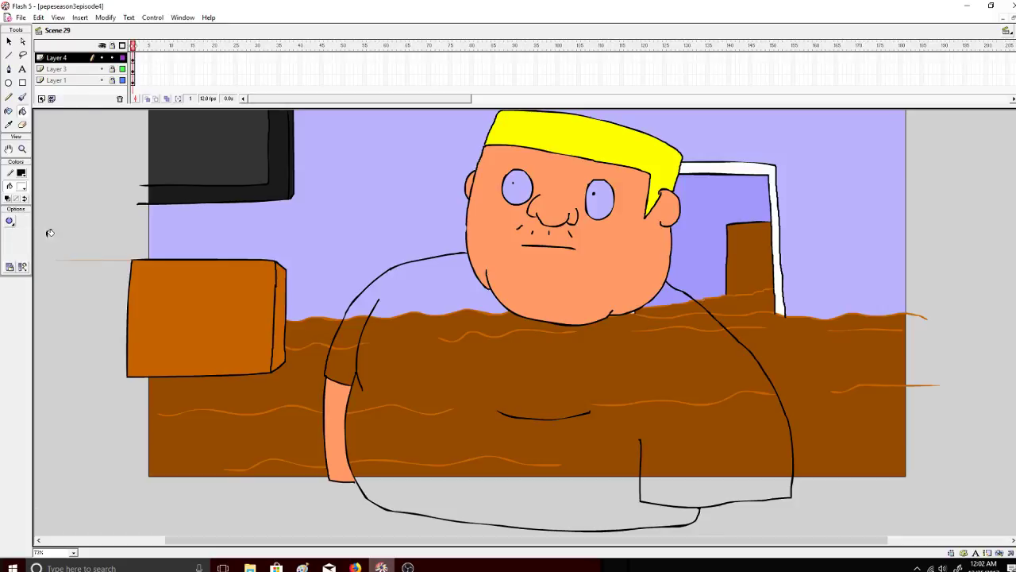
click(593, 204)
click(518, 196)
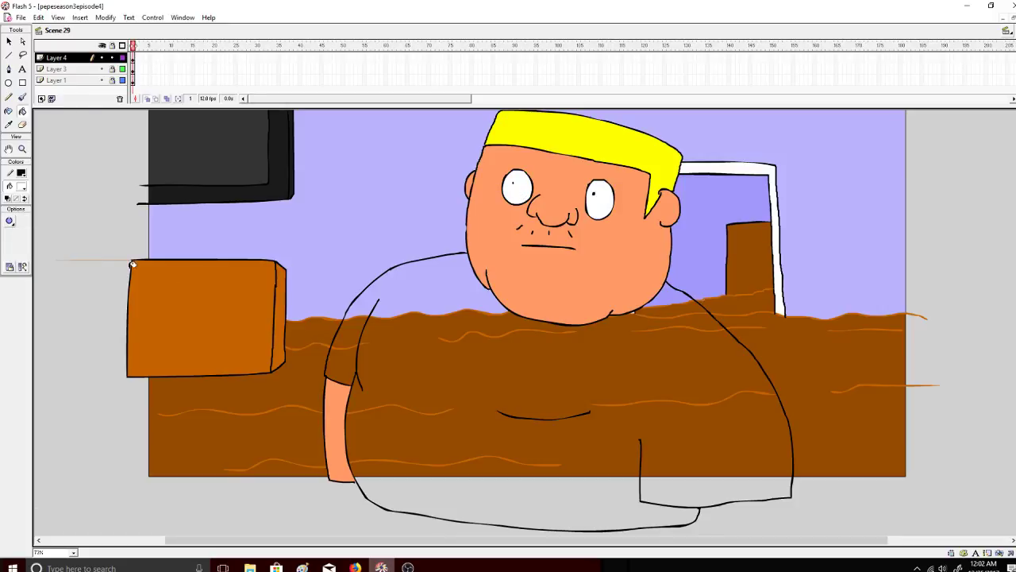
Fill the character's shirt and both sleeves with bright green.
click(21, 185)
click(53, 213)
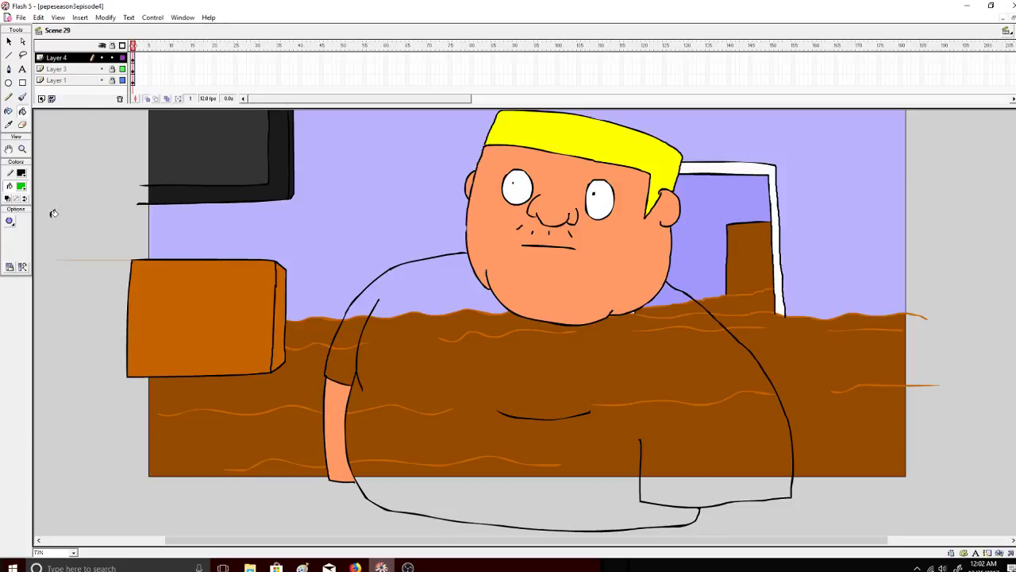
click(477, 365)
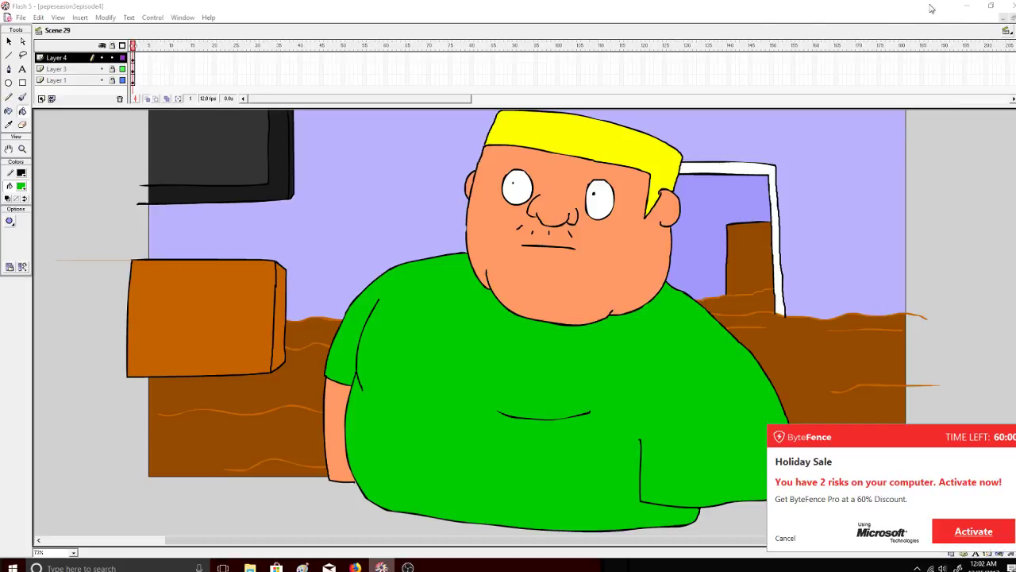
Switch briefly to Firefox, return to Flash and cancel the ByteFence Holiday Sale pop-up.
drag(929, 5, 919, 14)
click(990, 6)
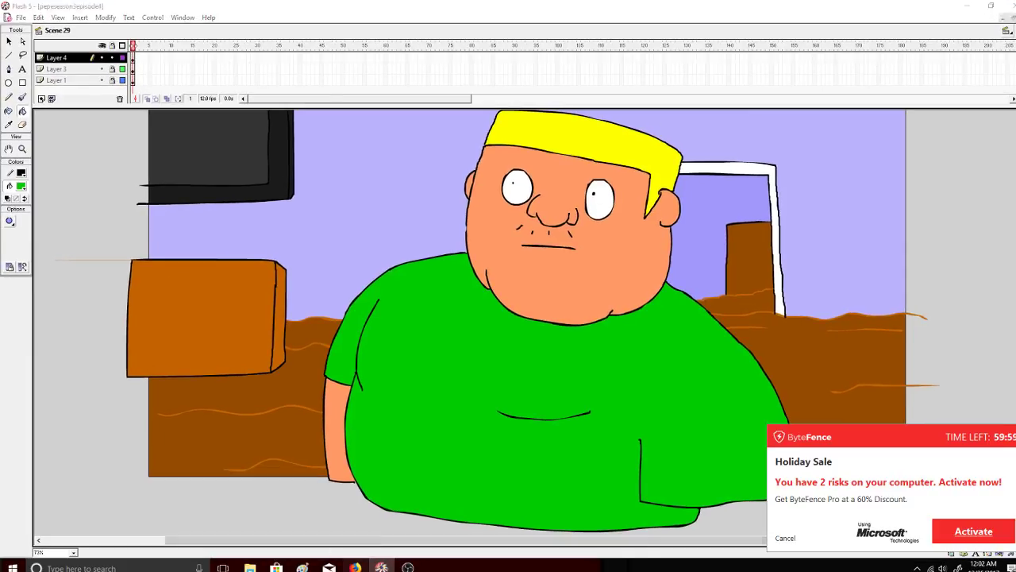
click(355, 566)
click(377, 566)
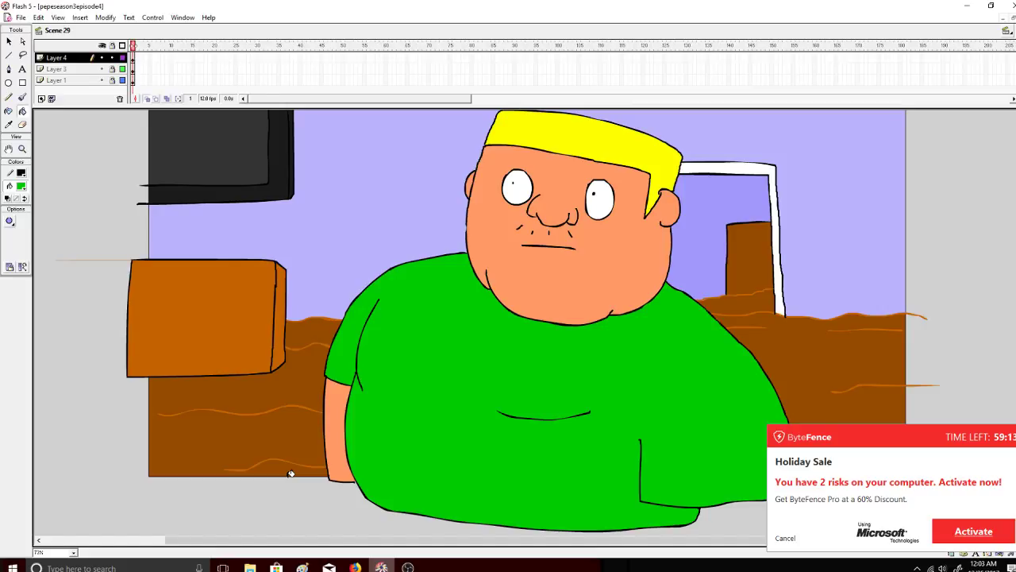
click(787, 539)
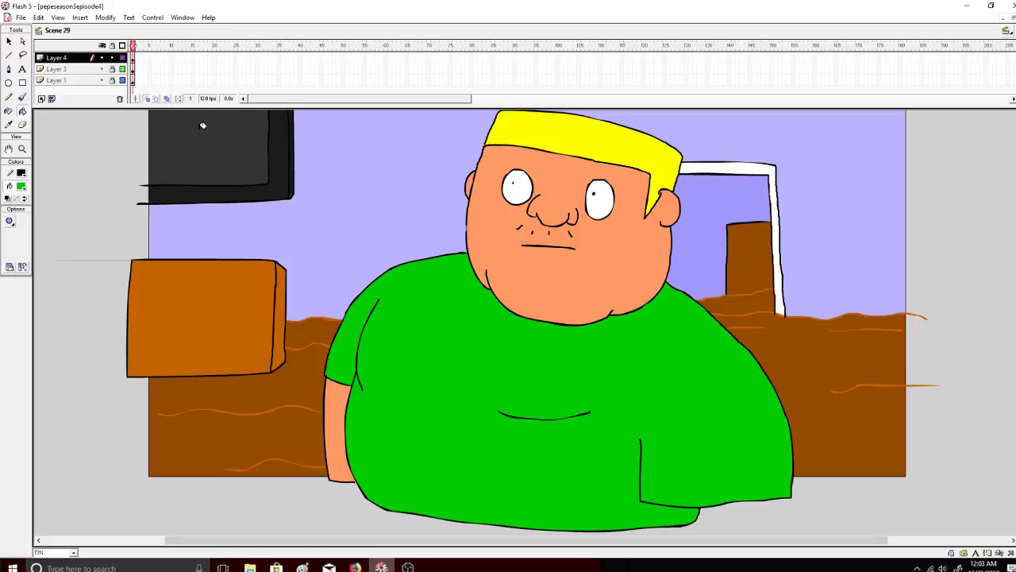
Extend the room background on Layer 1 to a keyframe at frame 44.
right_click(213, 80)
click(240, 117)
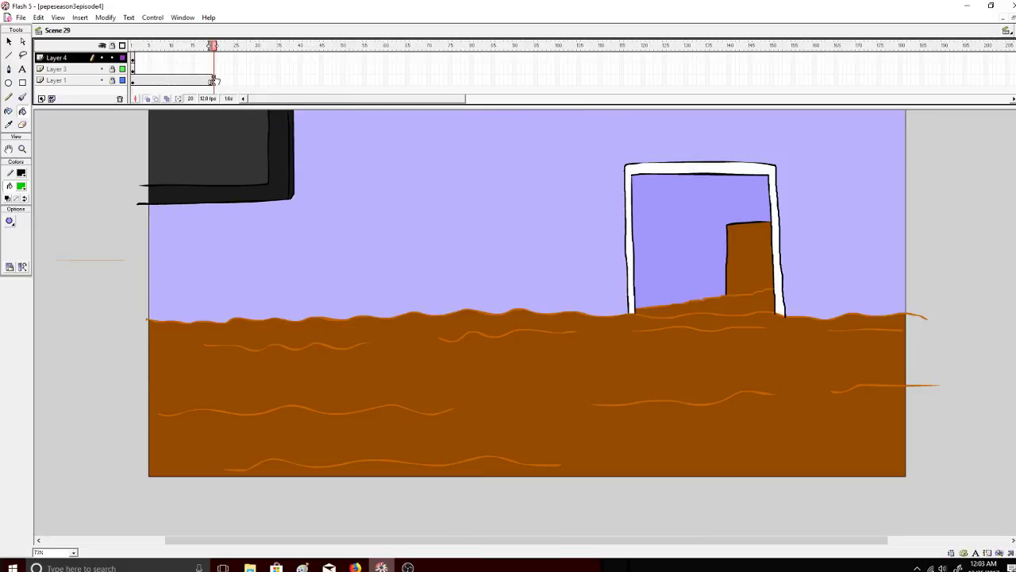
click(315, 80)
key(F5)
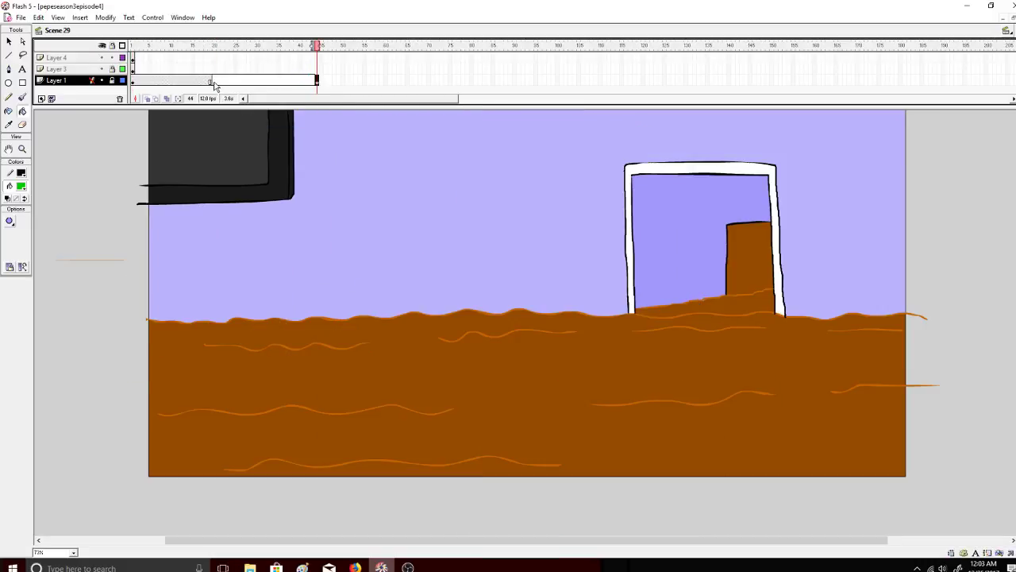
drag(238, 80, 326, 59)
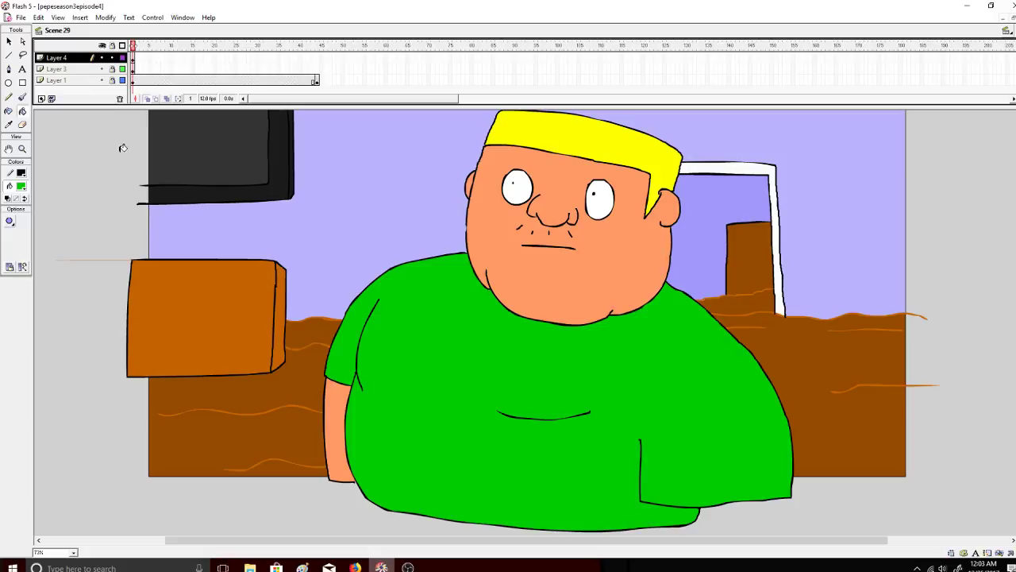
Insert a keyframe at frame 44 on Layer 3 to match the background's length.
right_click(316, 58)
click(309, 68)
right_click(317, 68)
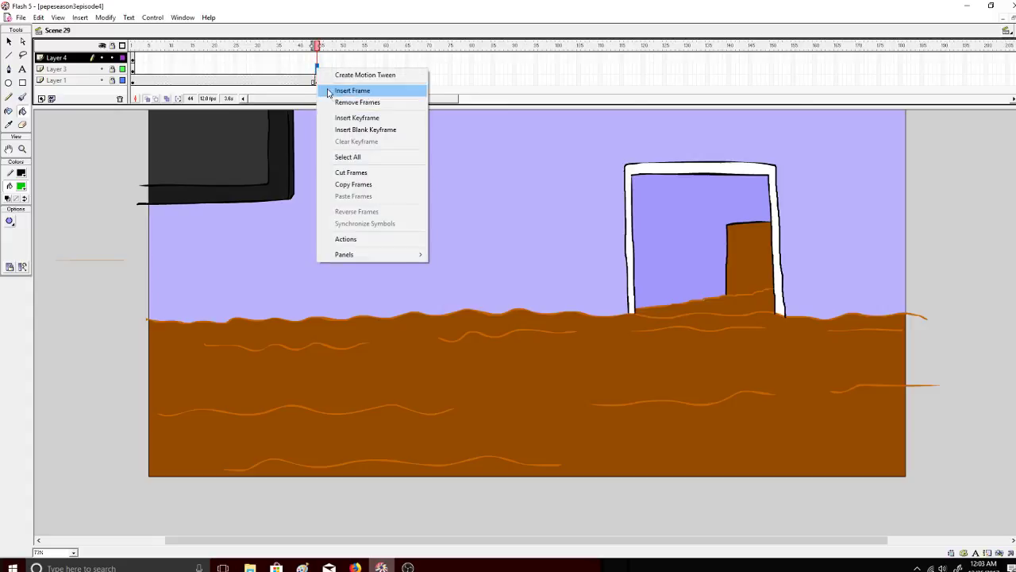
click(336, 117)
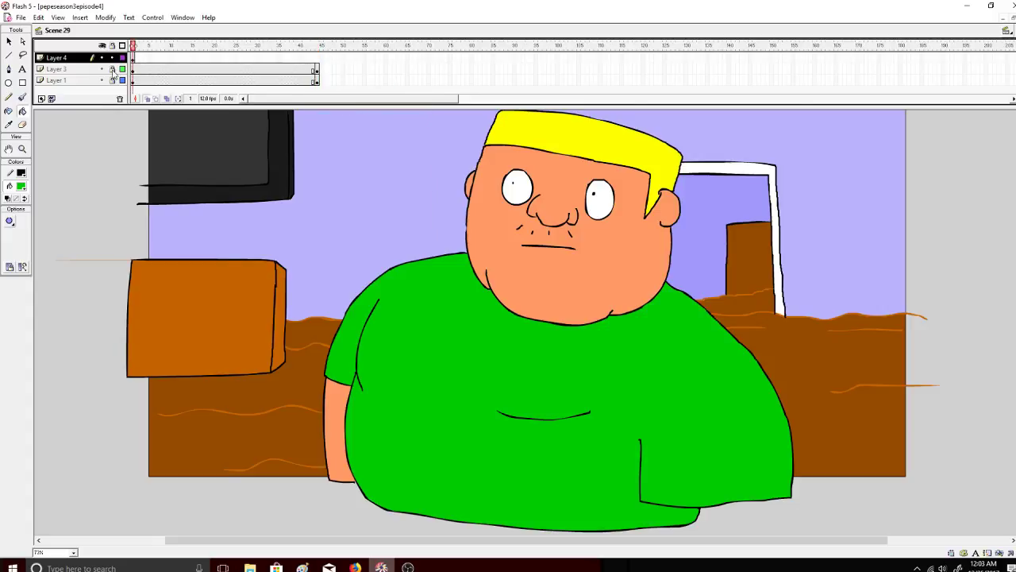
right_click(158, 58)
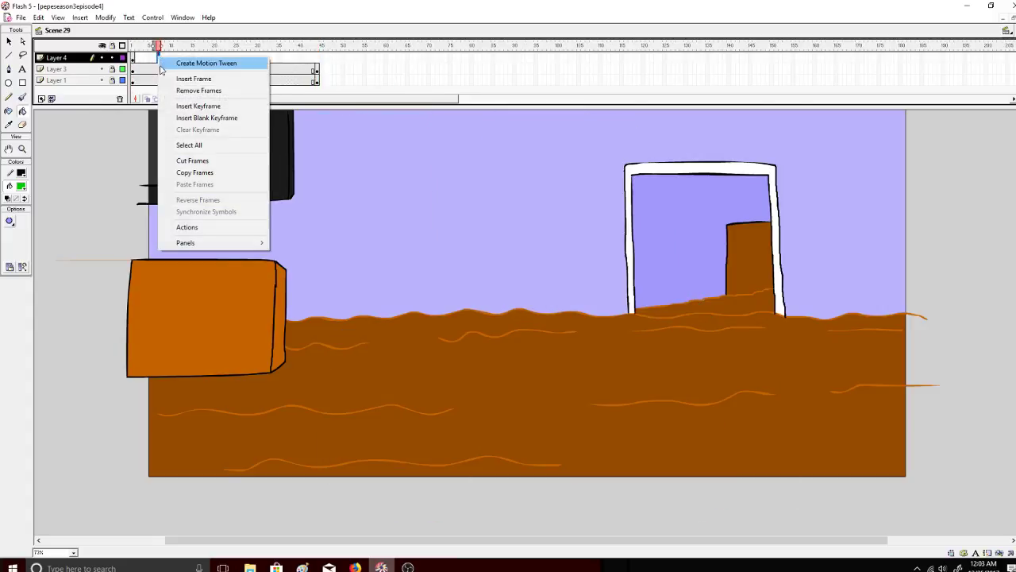
click(138, 51)
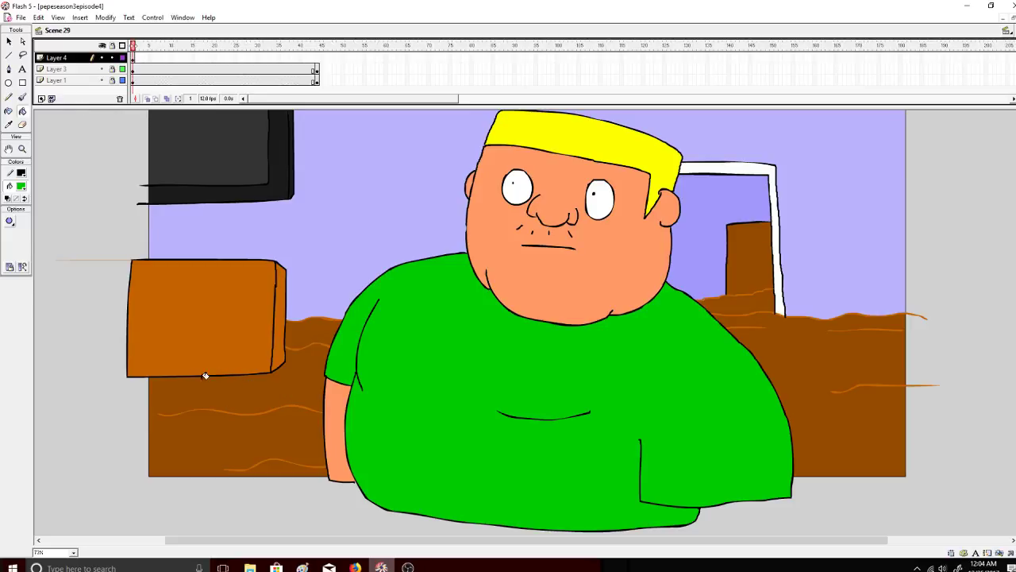
click(22, 96)
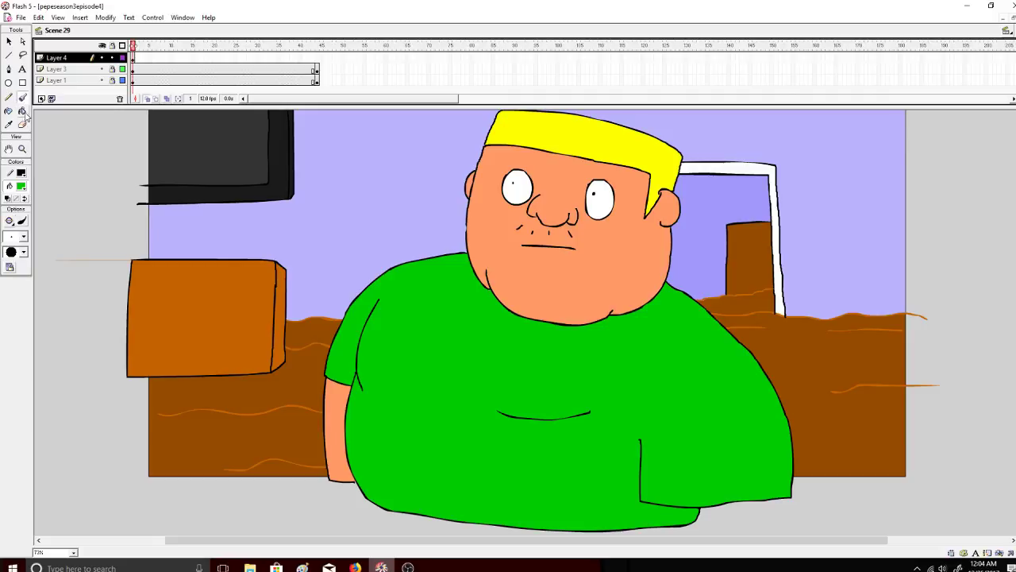
click(20, 186)
click(102, 228)
click(20, 185)
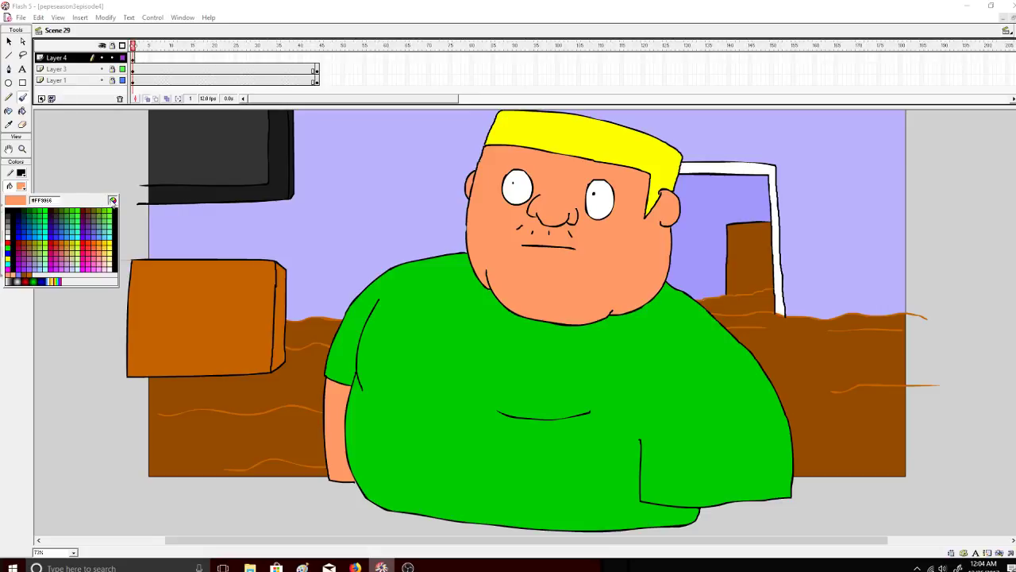
click(18, 203)
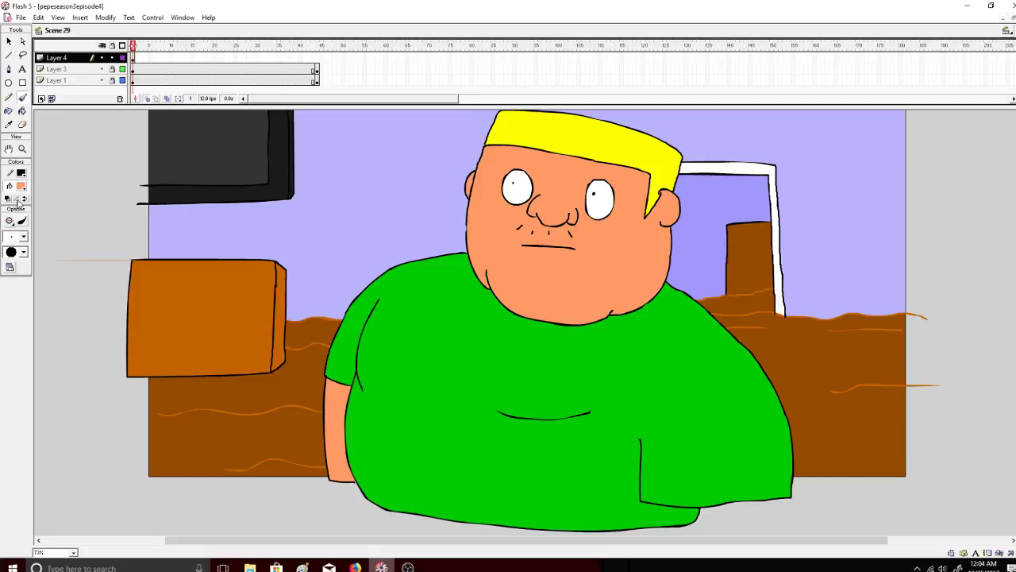
Try extending Layer 4 with a keyframe at frame 8, and remove the added frames.
right_click(165, 61)
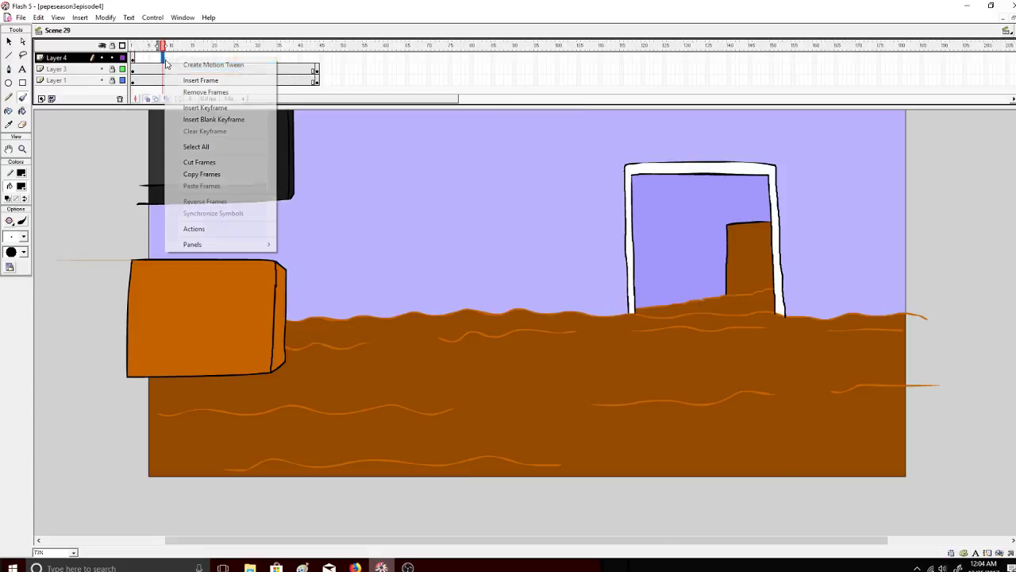
click(204, 105)
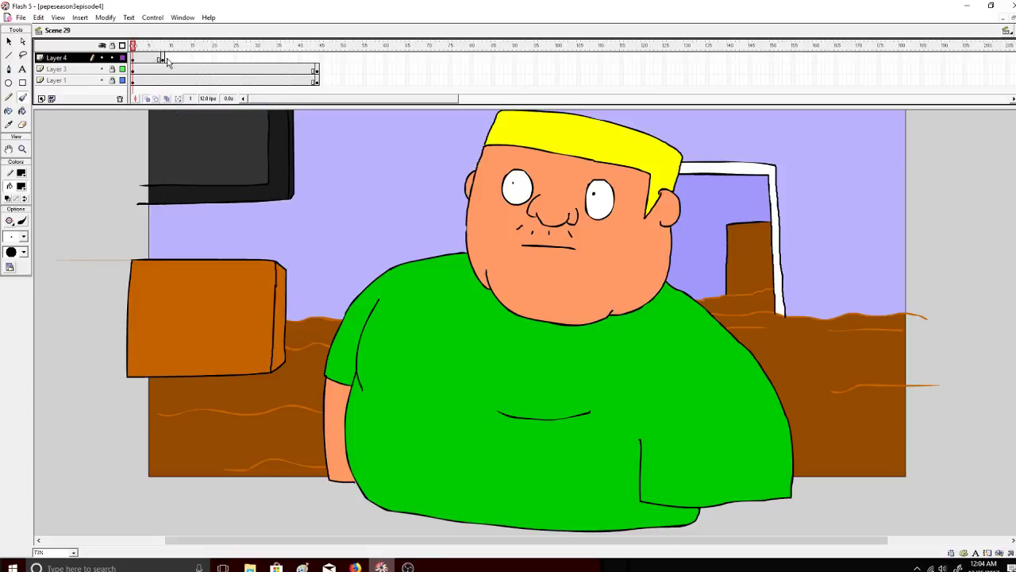
click(139, 58)
right_click(147, 58)
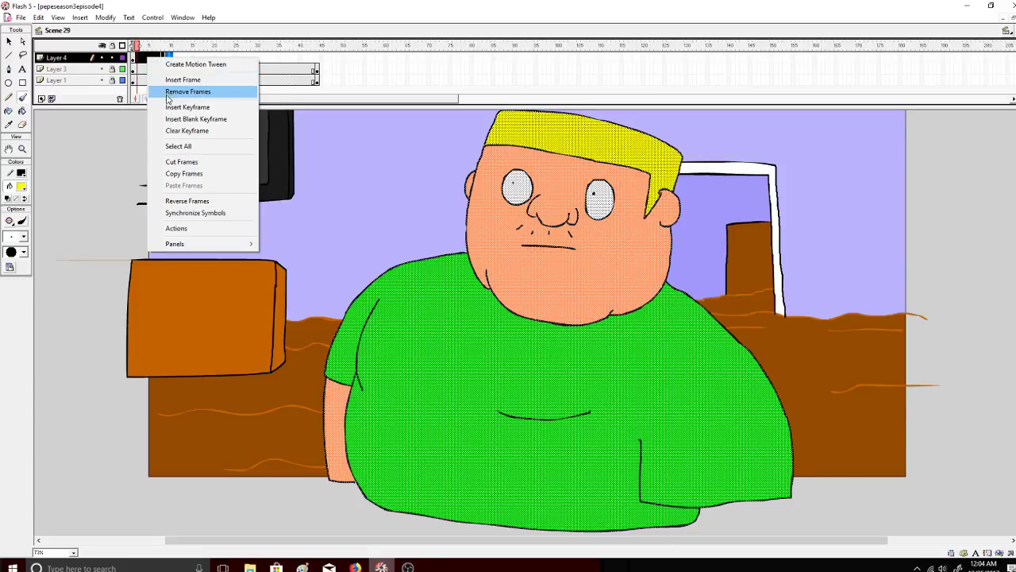
click(204, 91)
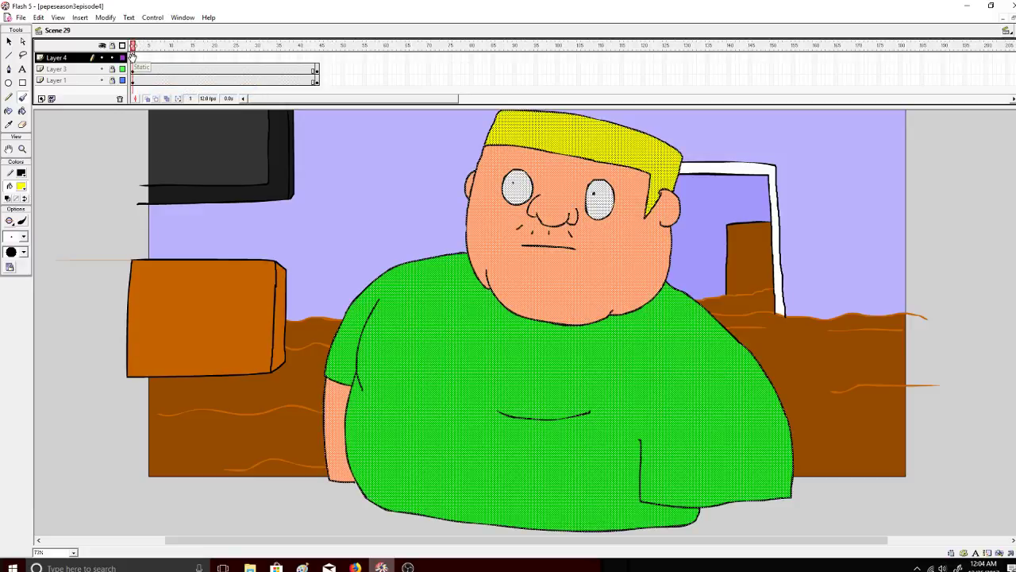
Try to hide the mouth line by filling it with the face's skin tone.
click(23, 42)
click(37, 127)
click(22, 97)
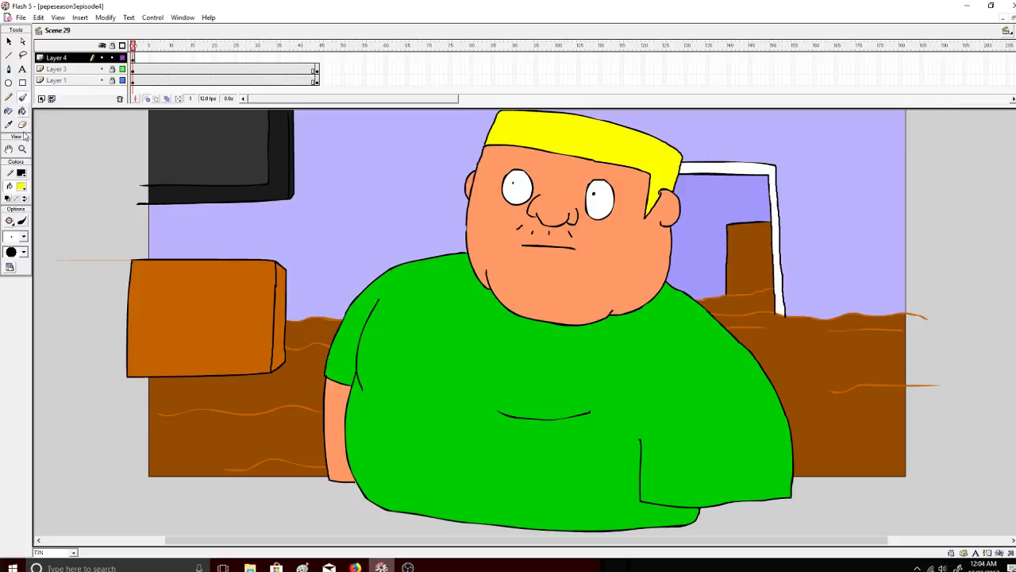
click(22, 186)
click(496, 234)
key(k)
click(552, 244)
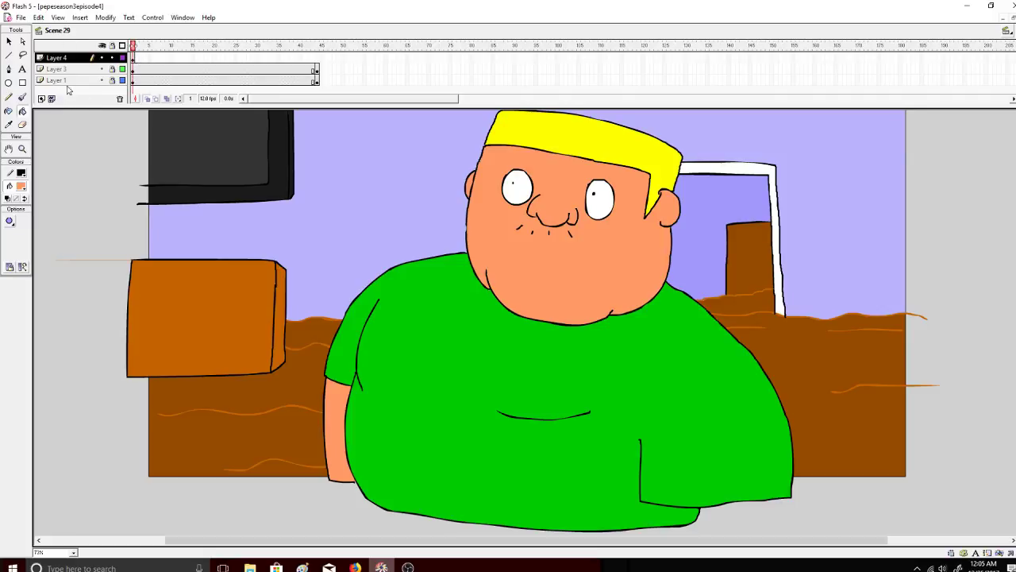
click(22, 97)
click(21, 186)
click(7, 200)
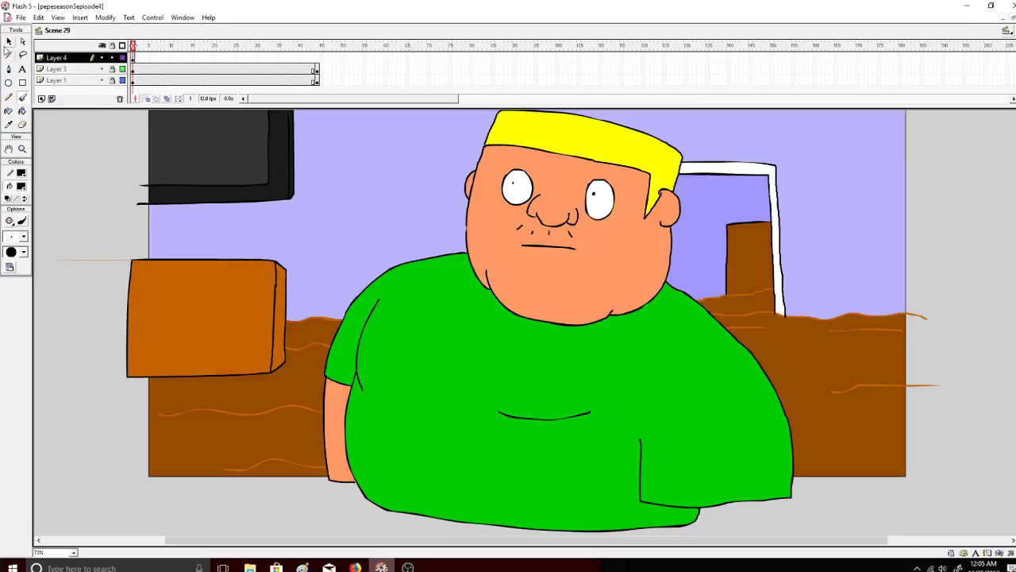
Cut the mouth line out of the face and fill the gap it leaves with the skin tone.
click(9, 41)
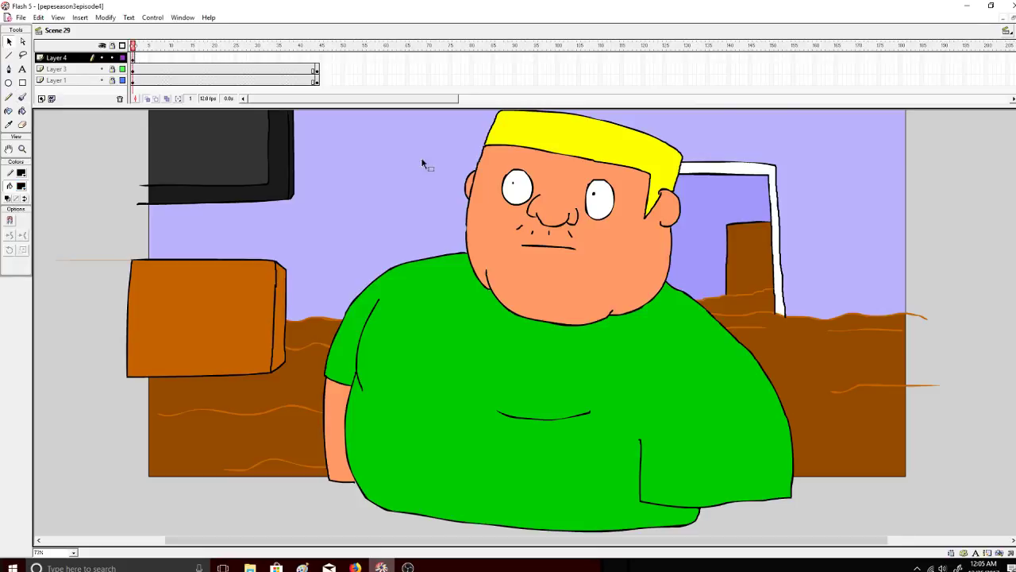
right_click(557, 251)
right_click(558, 246)
right_click(549, 247)
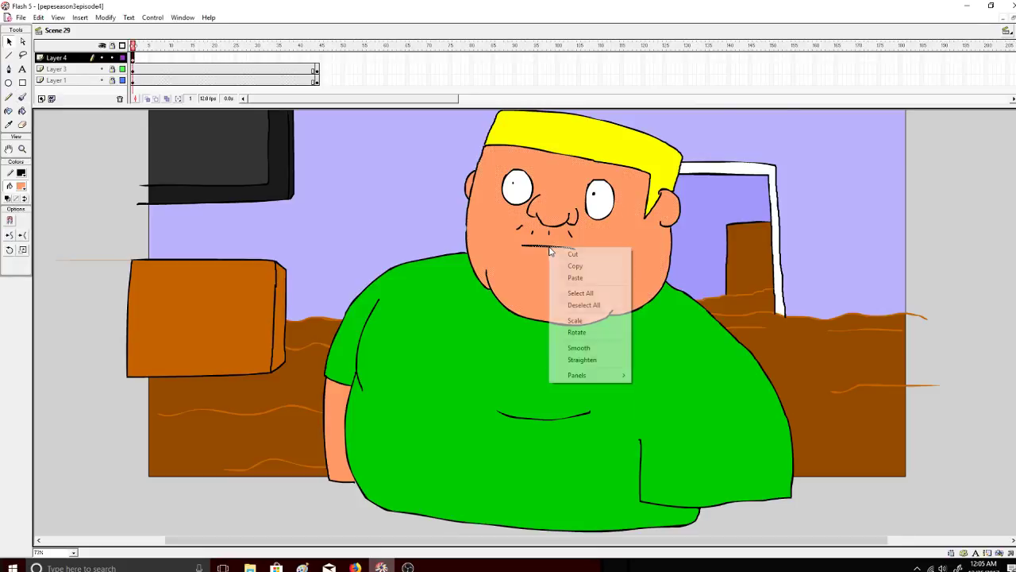
click(570, 267)
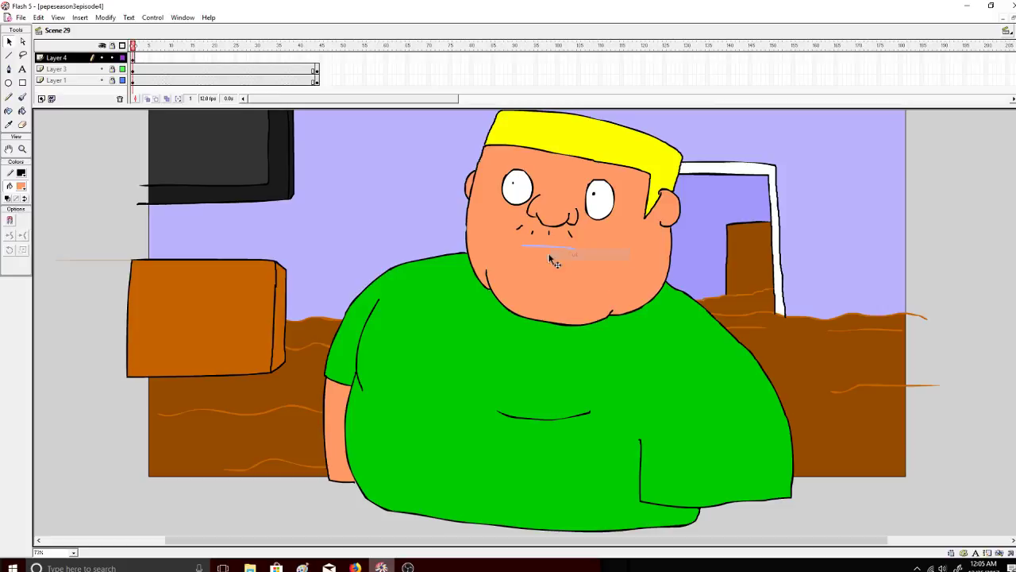
click(22, 111)
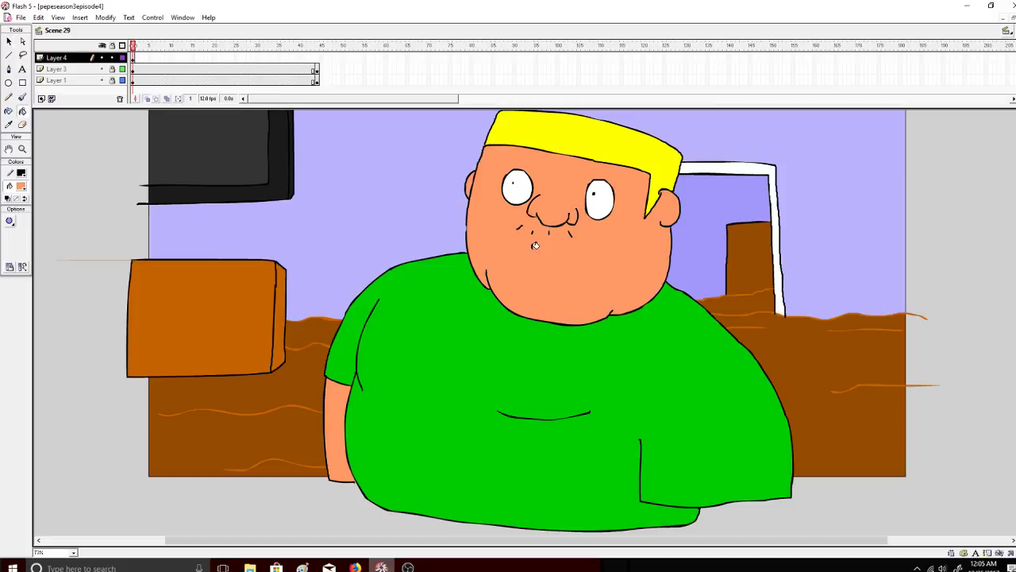
Add a new layer above Layer 4 and paste the cut mouth line onto it in its original place.
click(41, 99)
click(10, 43)
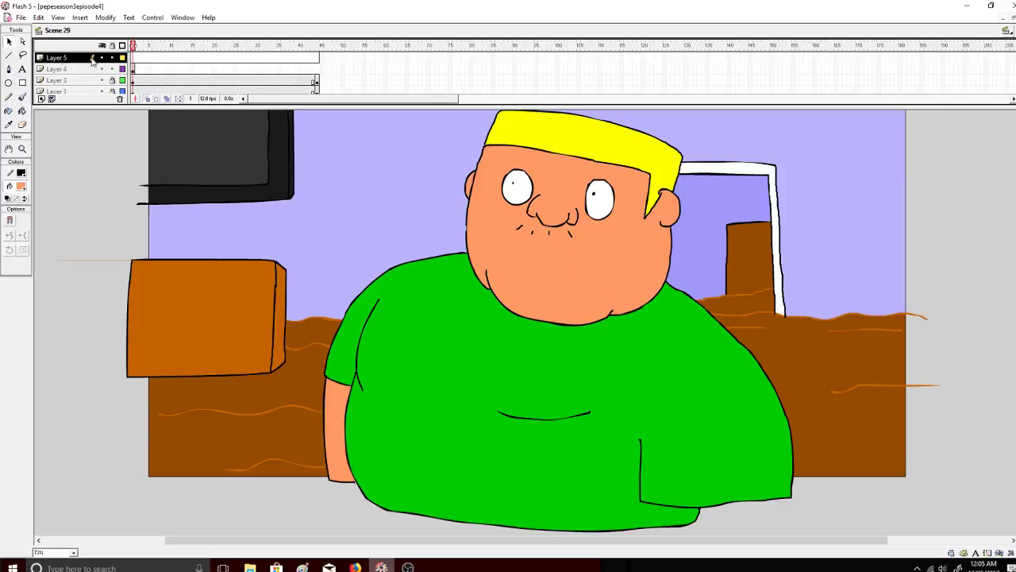
right_click(88, 131)
click(114, 169)
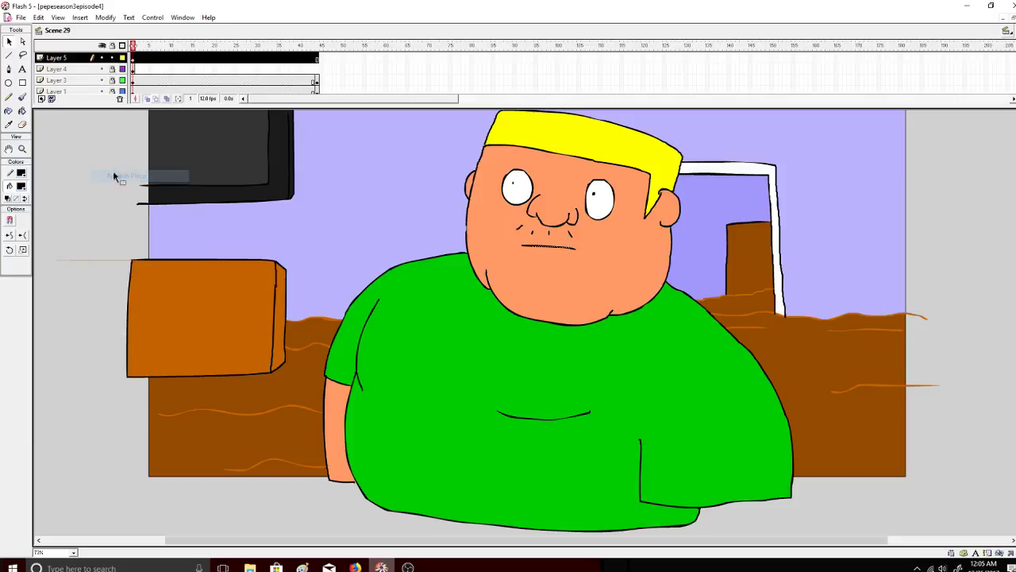
Trim Layer 5's mouth line to end at frame 7, and extend Layer 4's character with a keyframe moved to frame 44.
right_click(156, 70)
click(206, 116)
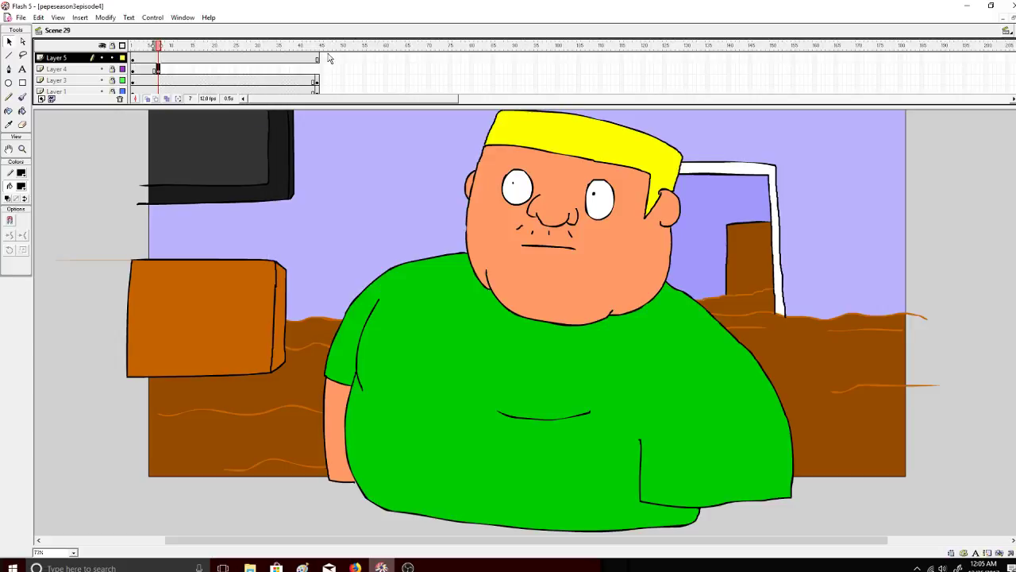
click(164, 46)
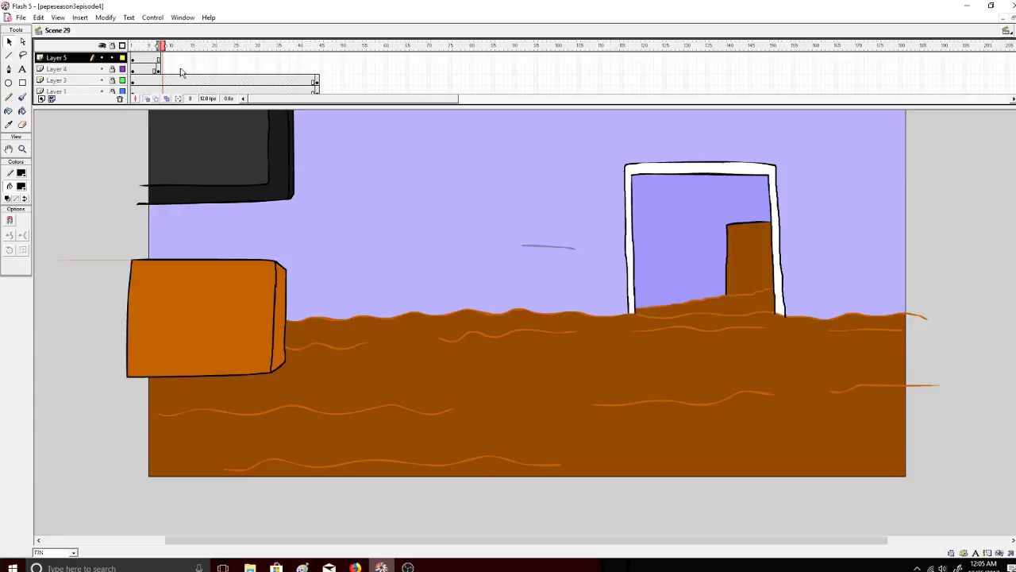
click(158, 69)
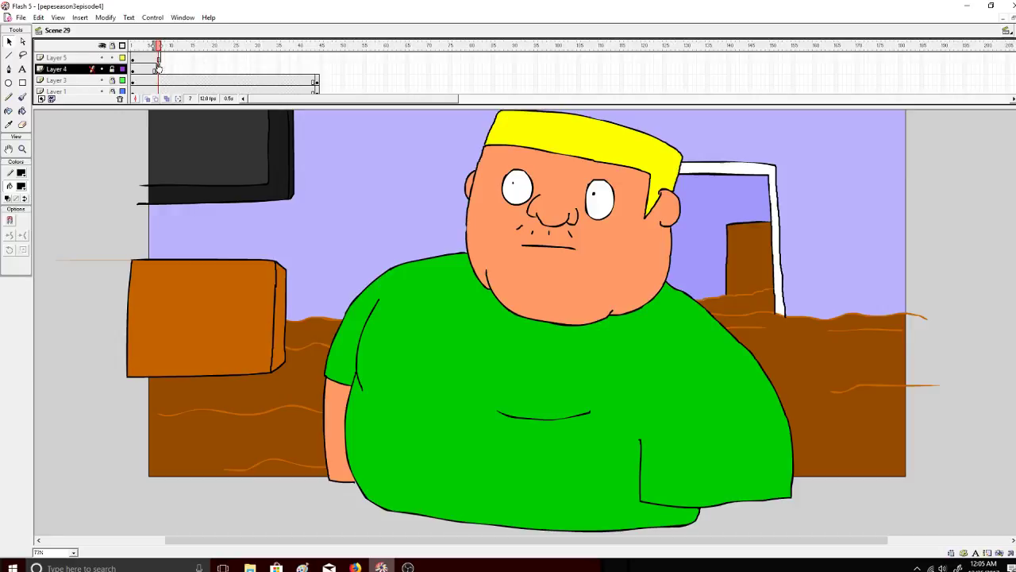
drag(297, 67, 317, 69)
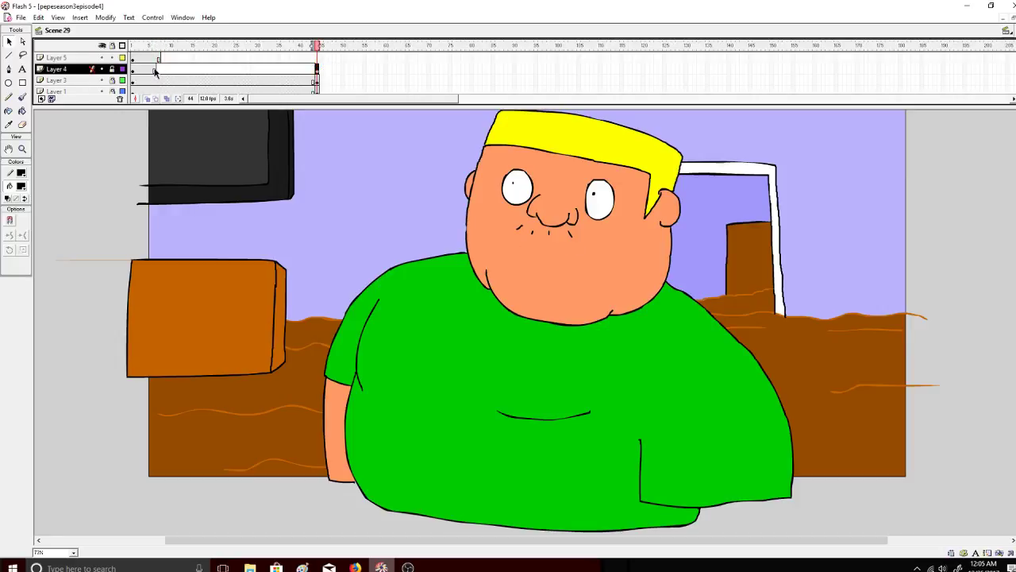
Insert a blank keyframe at frame 8 on Layer 5, right after the closed mouth line.
click(163, 58)
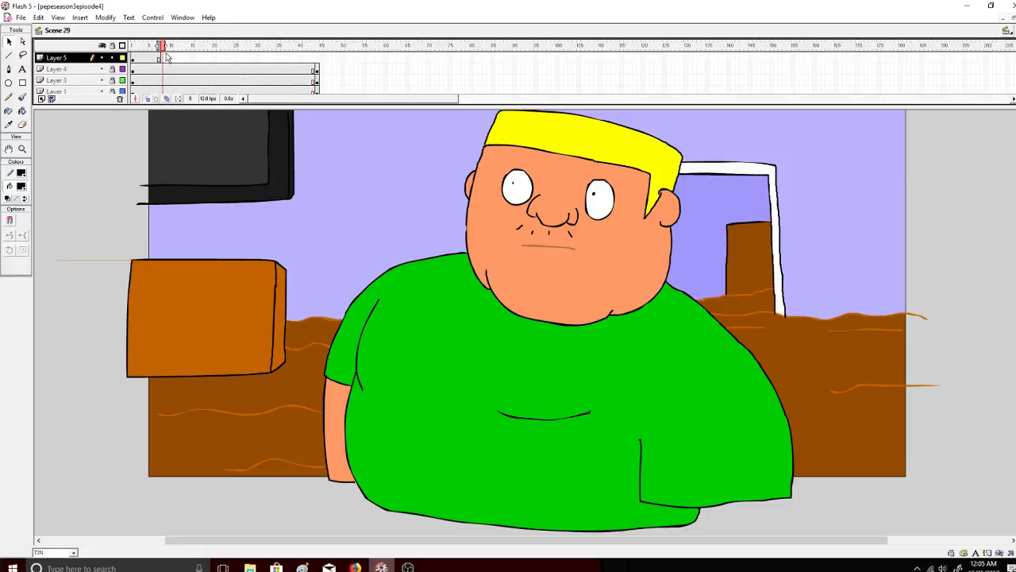
right_click(165, 57)
click(208, 119)
Open the LipSync Flash file from Documents as a library.
click(21, 18)
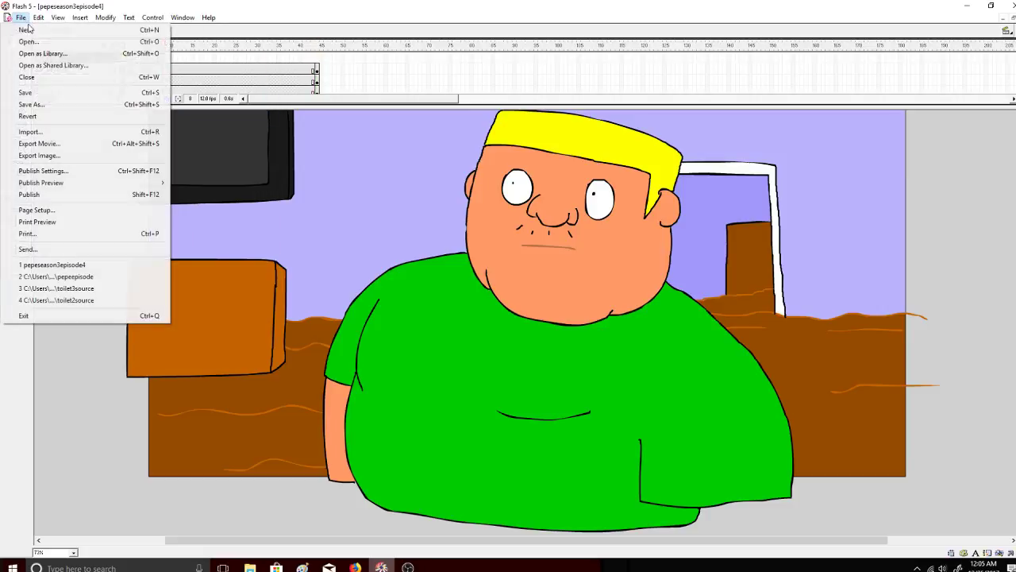
click(43, 53)
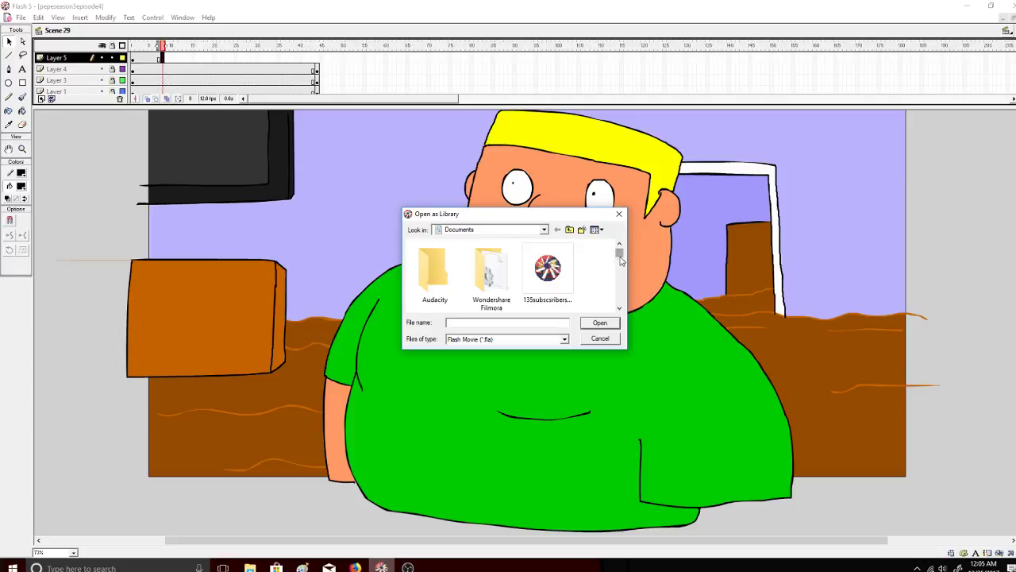
drag(619, 257, 620, 277)
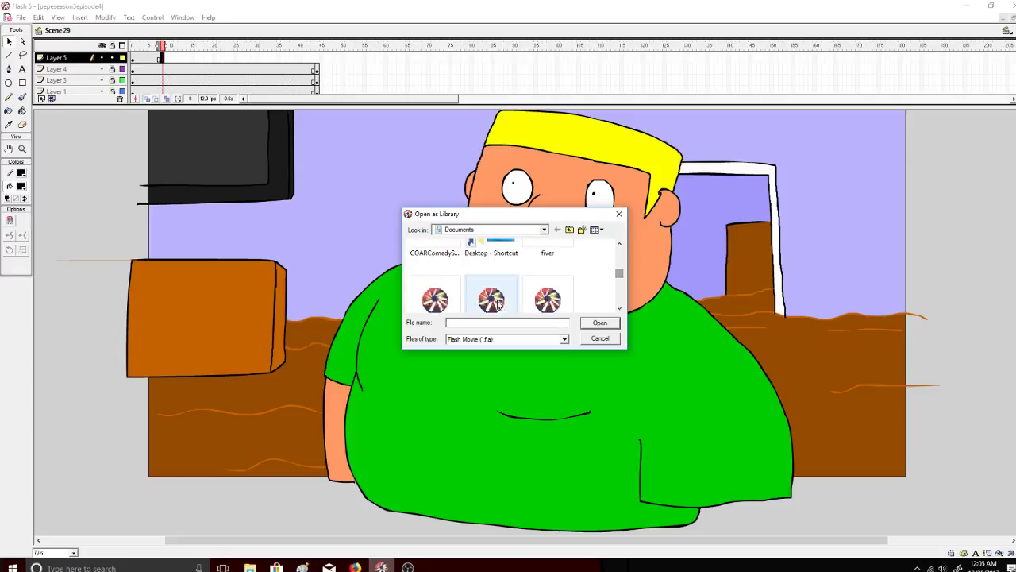
click(497, 301)
click(597, 323)
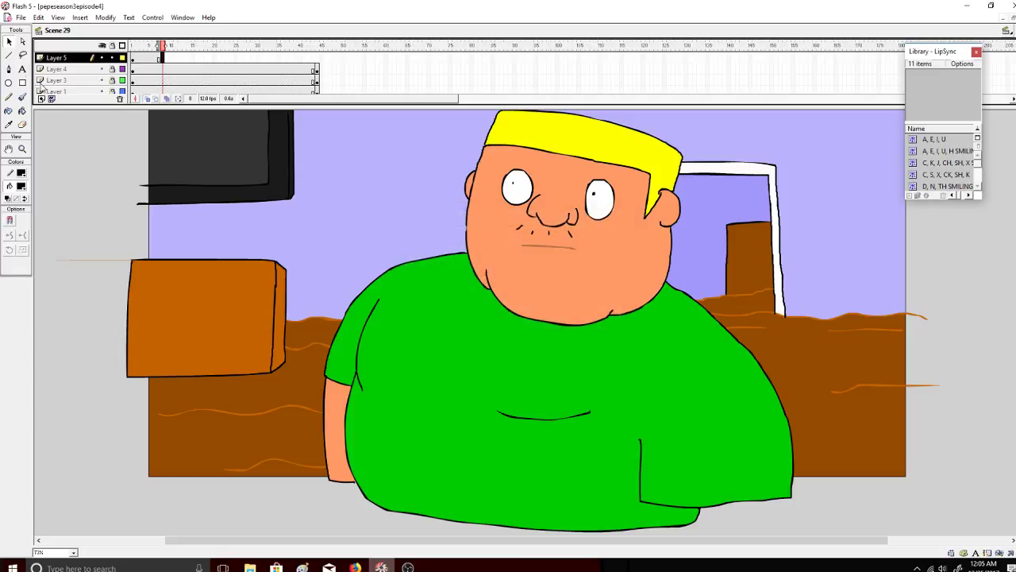
Place the "A, E, I, U" mouth on the face at frame 8, and enlarge and rotate it to fit the previous mouth line.
click(935, 141)
drag(956, 119, 544, 256)
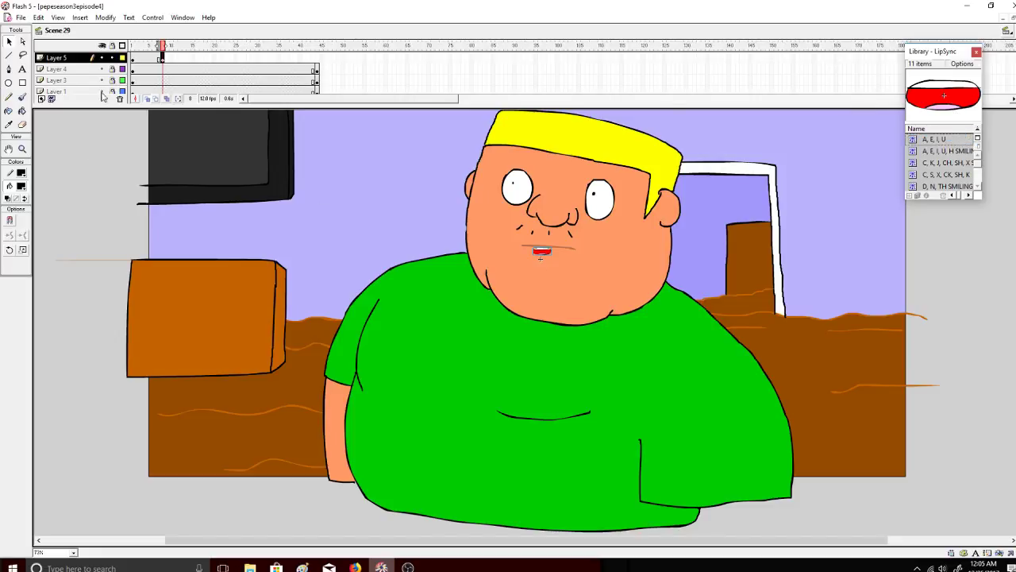
click(106, 17)
click(48, 222)
click(106, 17)
click(48, 198)
click(554, 241)
drag(558, 242, 569, 239)
click(11, 250)
Switch to the browser, replace the playing song with "Pau Hana - 2 Years 2 Eternity" from the mix, and return to Flash.
click(355, 567)
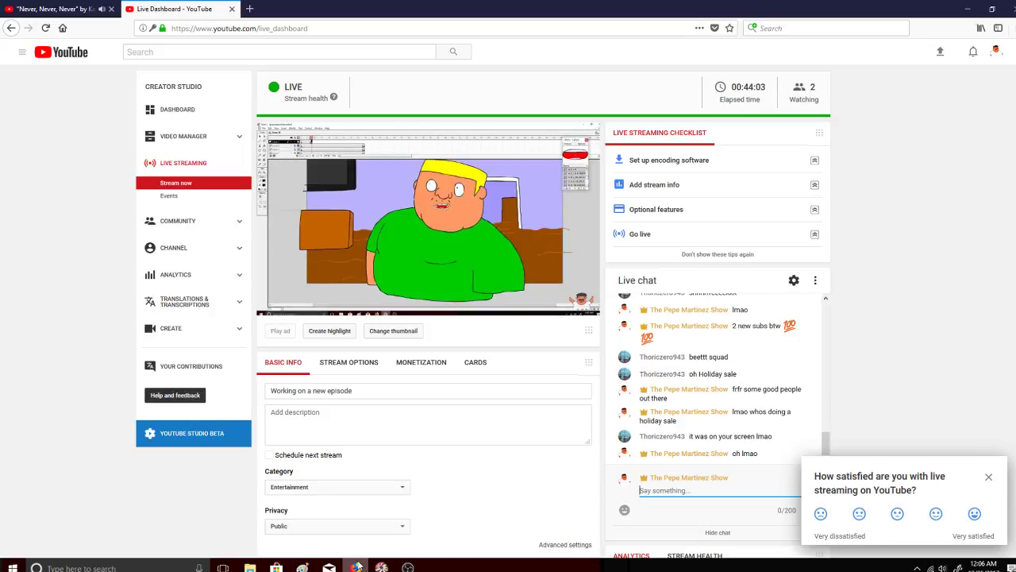
mouse_move(382, 567)
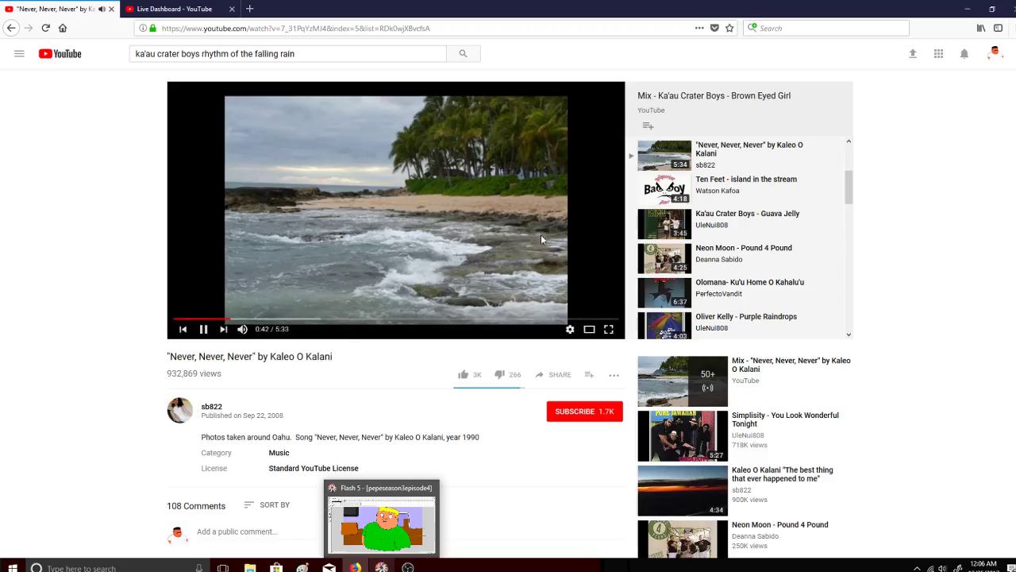
key(space)
scroll(850, 198, down, 3)
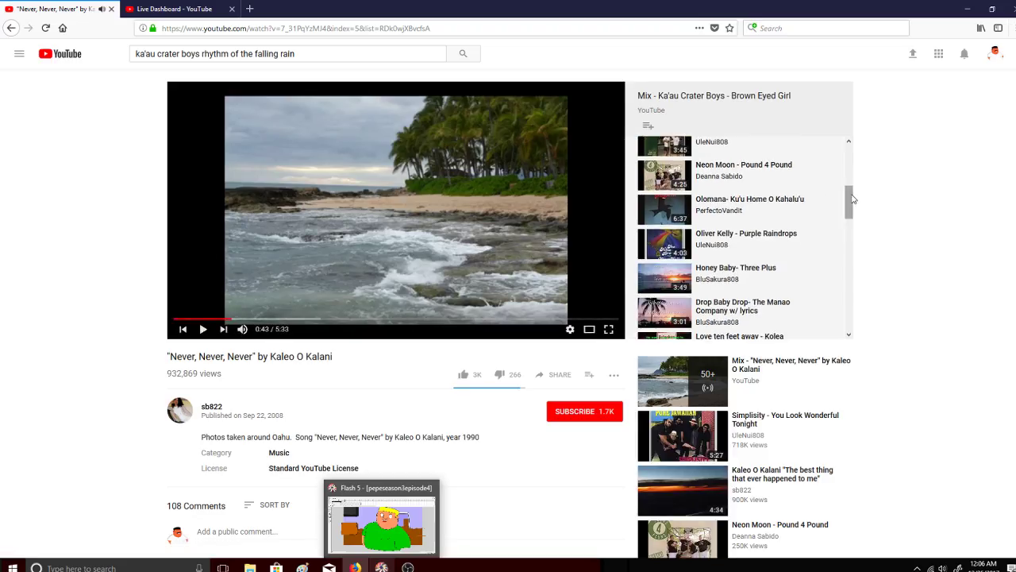
drag(854, 208, 850, 277)
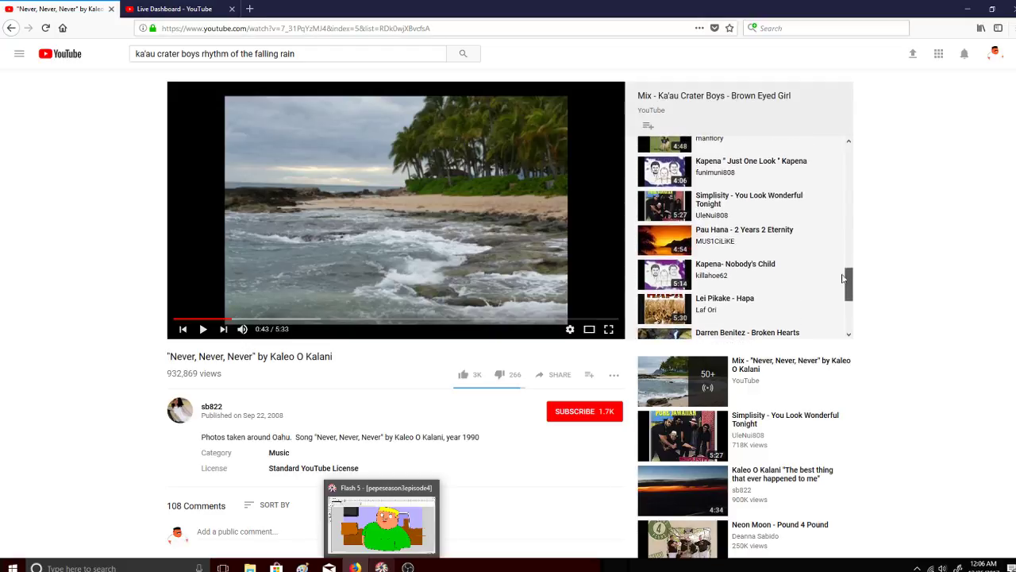
click(788, 238)
click(381, 566)
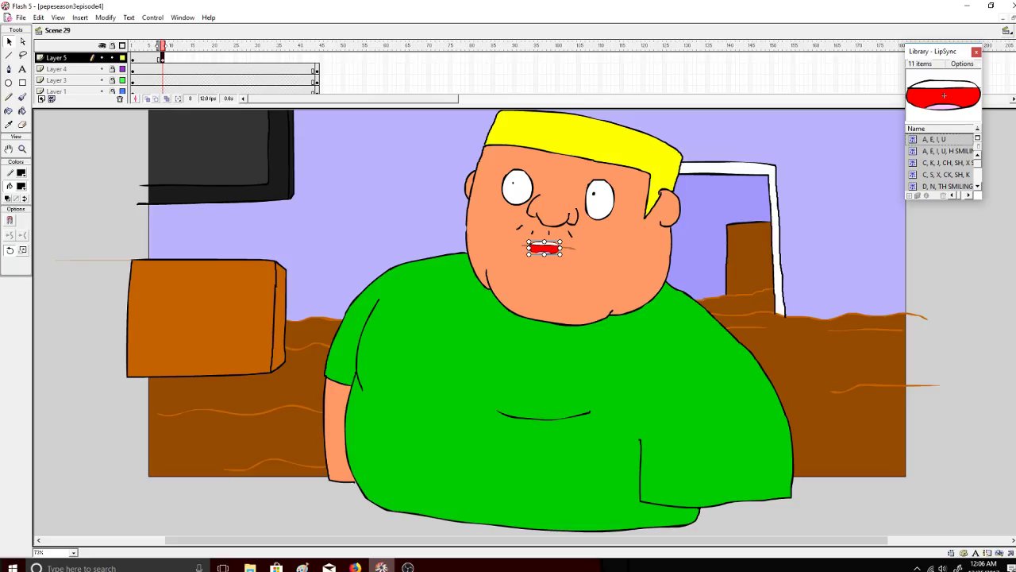
Insert a keyframe at frame 9 on Layer 5 to repeat the open red mouth.
click(163, 46)
click(163, 46)
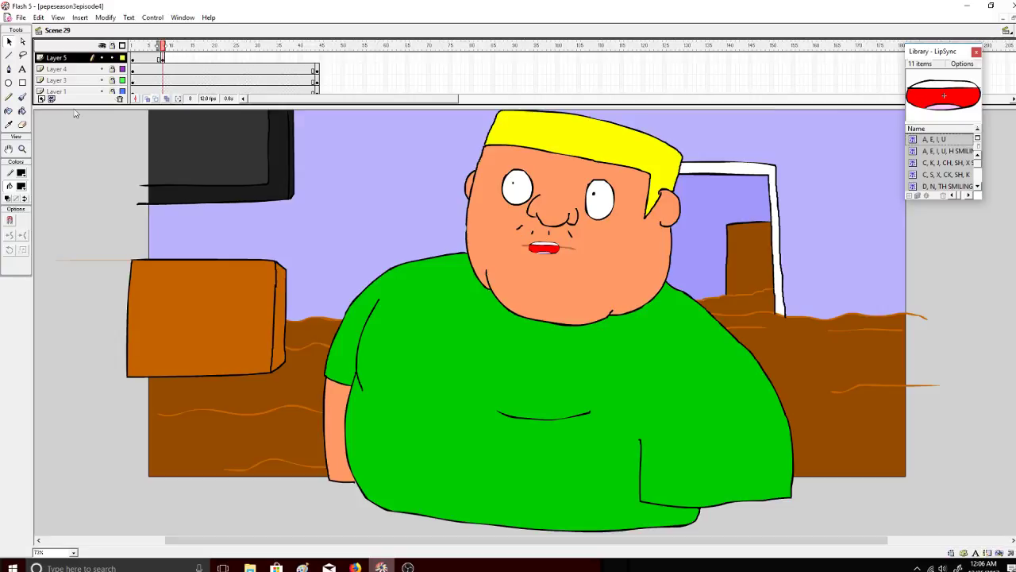
right_click(167, 60)
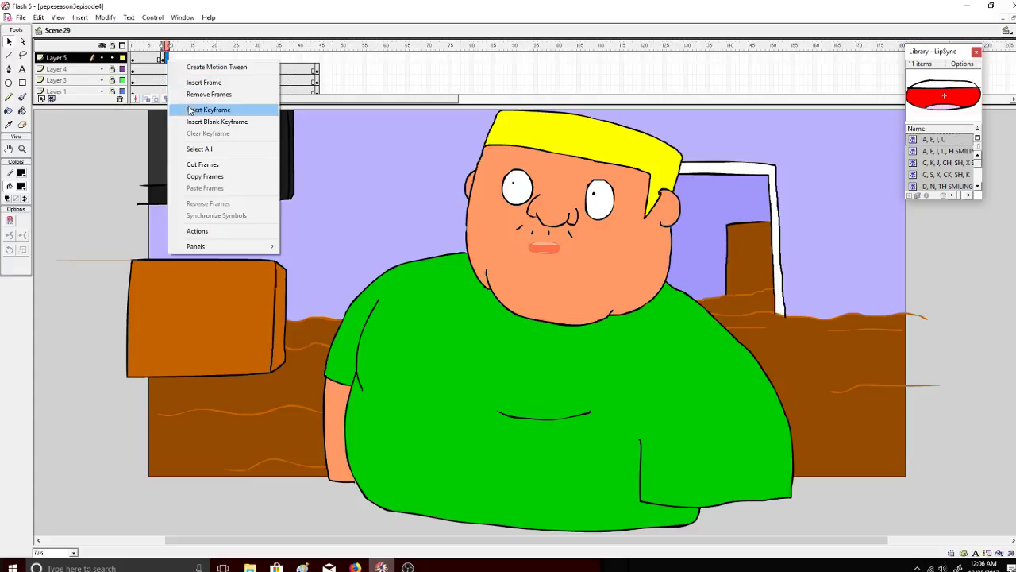
click(227, 107)
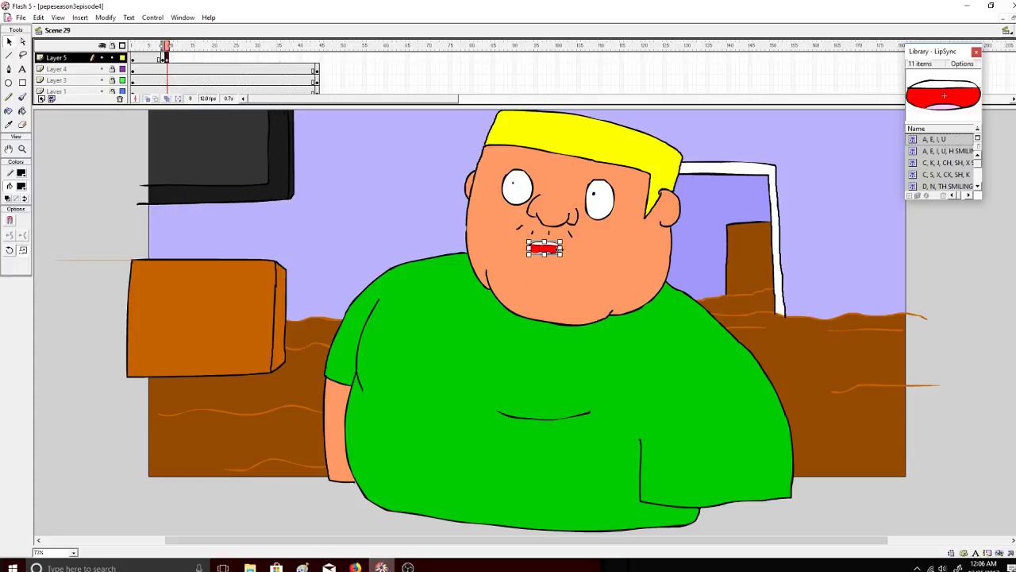
Insert a blank keyframe at frame 10 on Layer 5 and place the "C, S, X, CK, SH, K" mouth on the face.
click(163, 57)
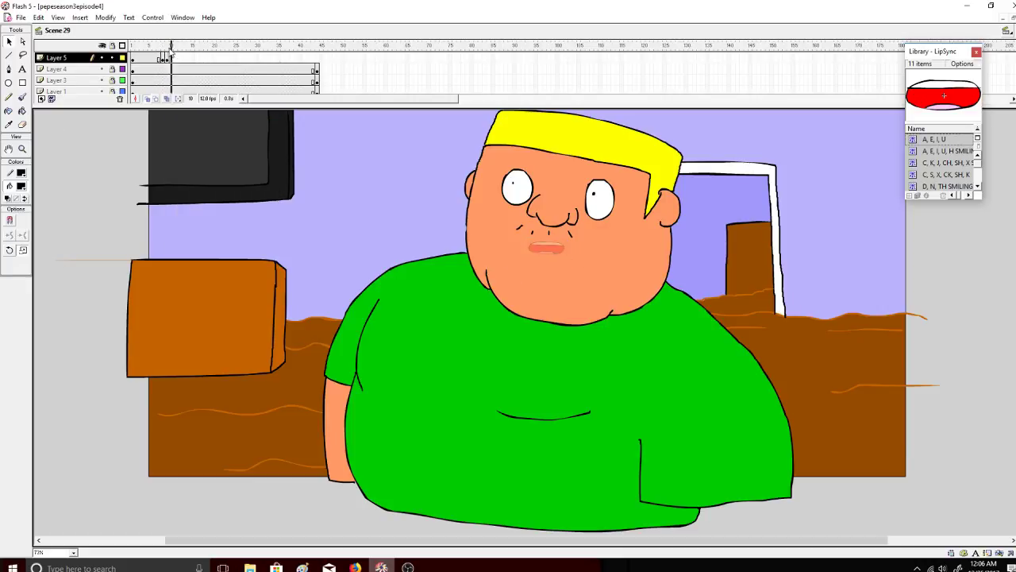
click(167, 58)
right_click(171, 63)
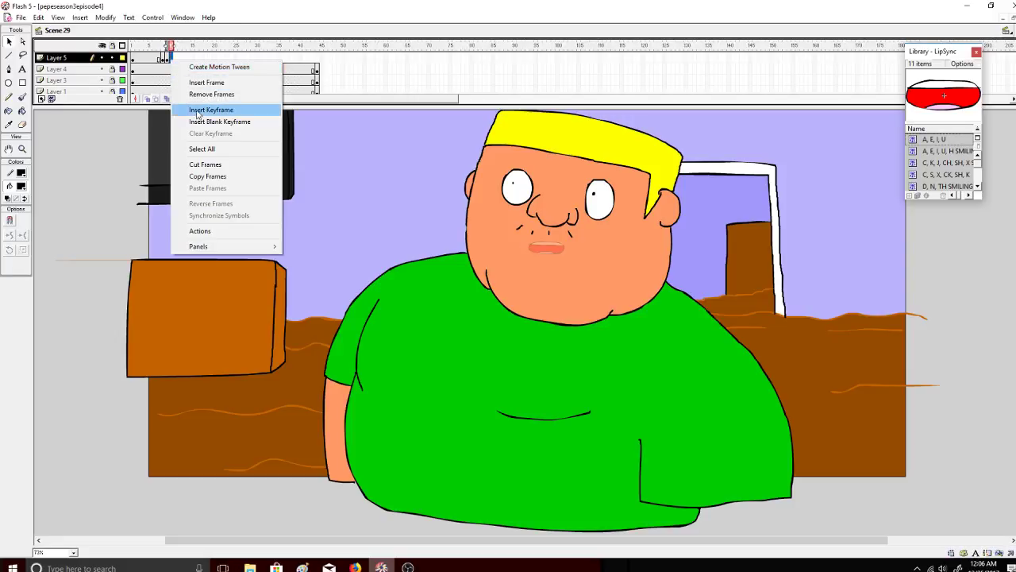
click(227, 120)
click(953, 162)
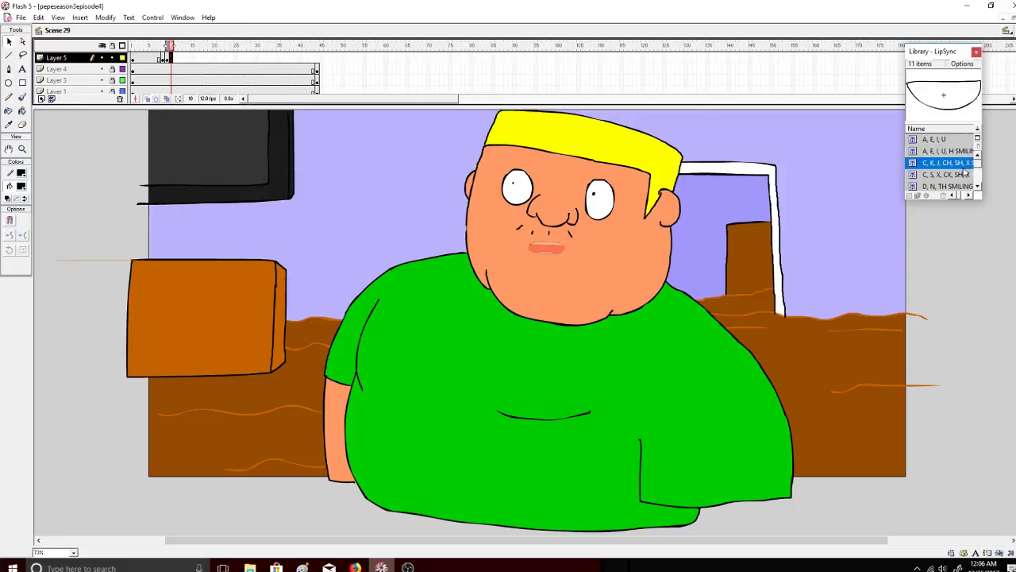
drag(958, 175, 545, 250)
Rotate and enlarge the white teeth mouth at frame 10 and reposition it to line up with the previous frame's mouth.
click(10, 249)
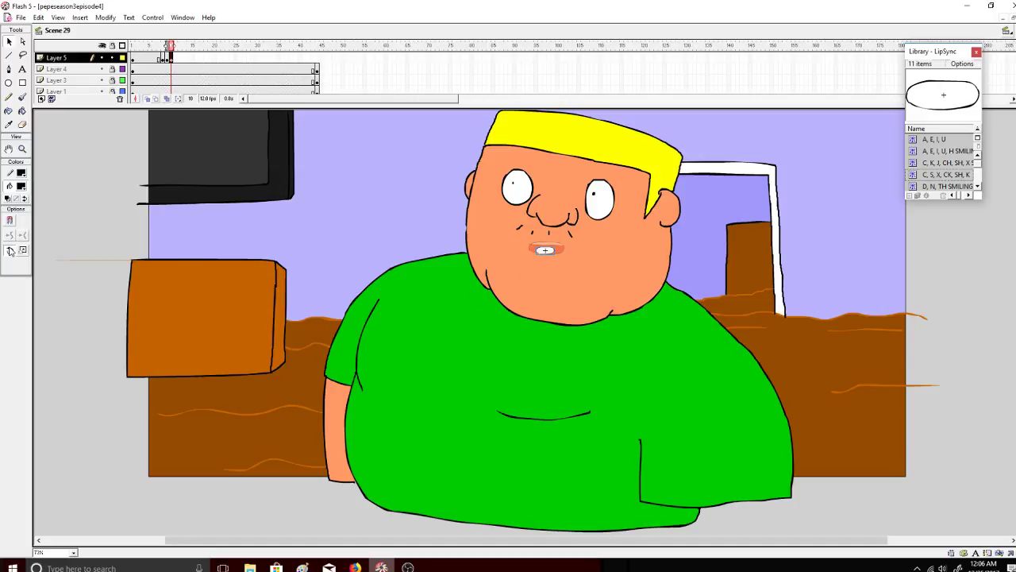
mouse_move(559, 248)
mouse_down()
mouse_move(564, 257)
mouse_move(566, 249)
mouse_up()
click(23, 250)
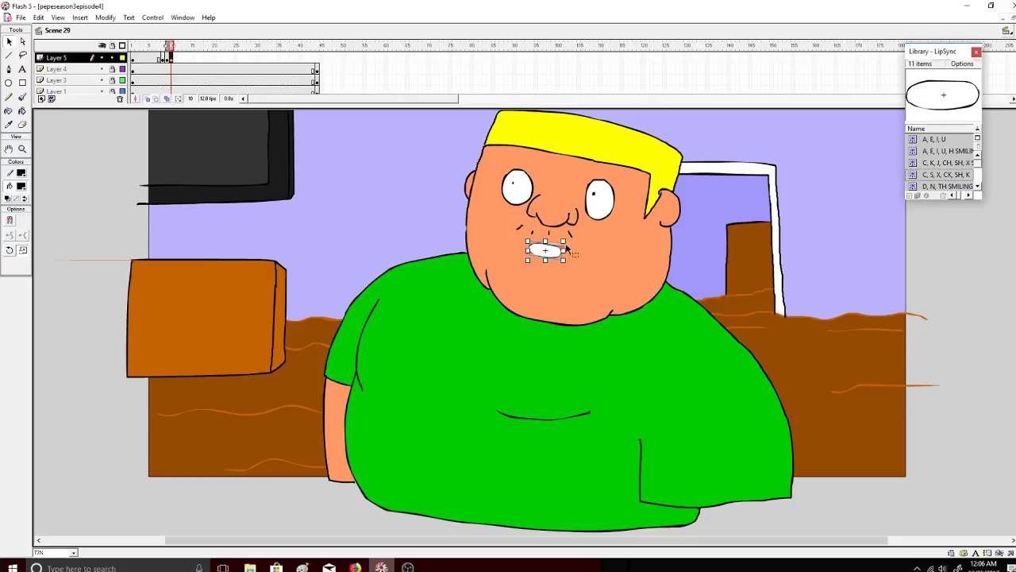
click(9, 250)
drag(561, 242, 547, 250)
drag(171, 47, 171, 46)
click(551, 251)
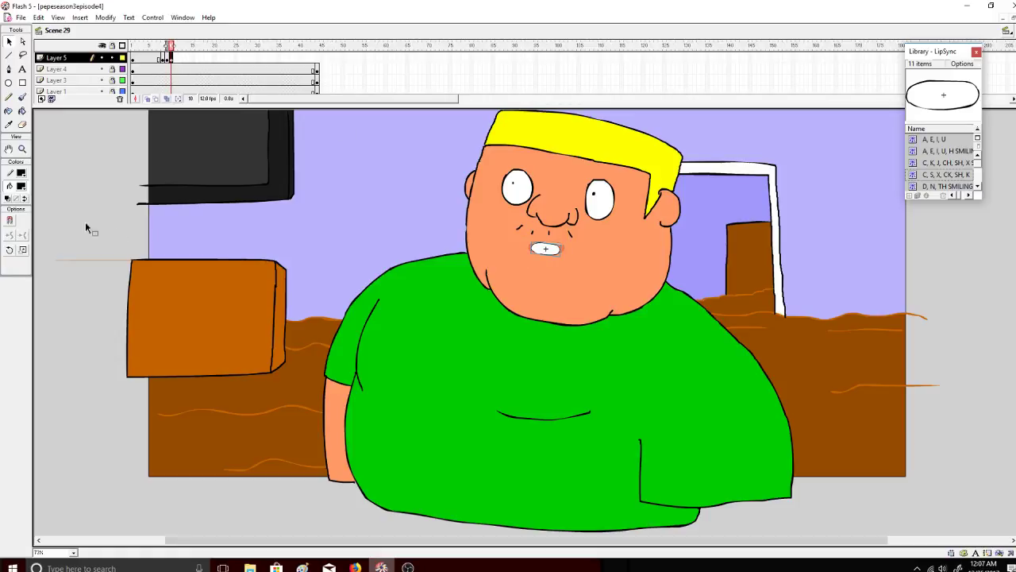
click(23, 251)
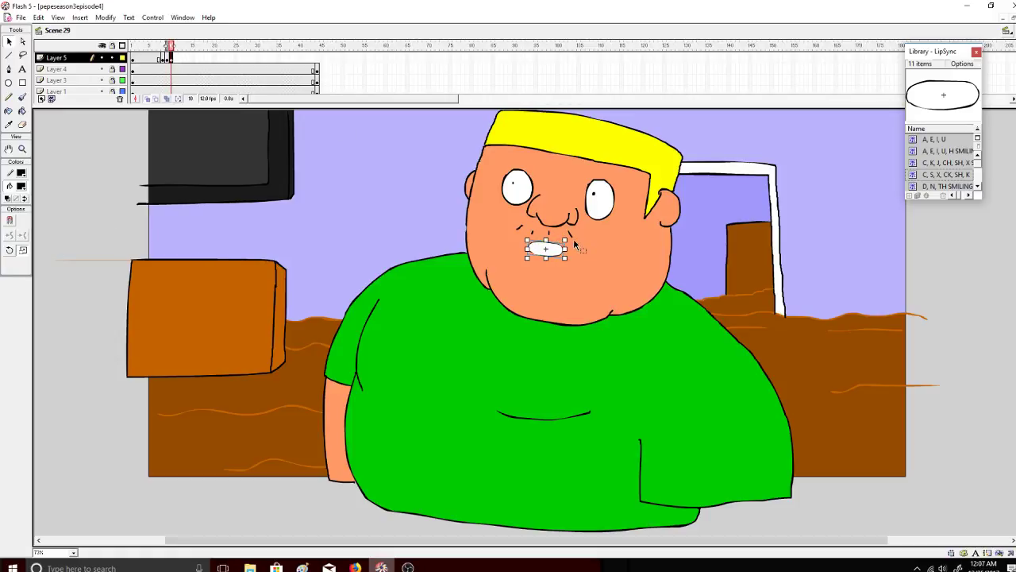
drag(547, 250, 547, 246)
drag(178, 49, 166, 50)
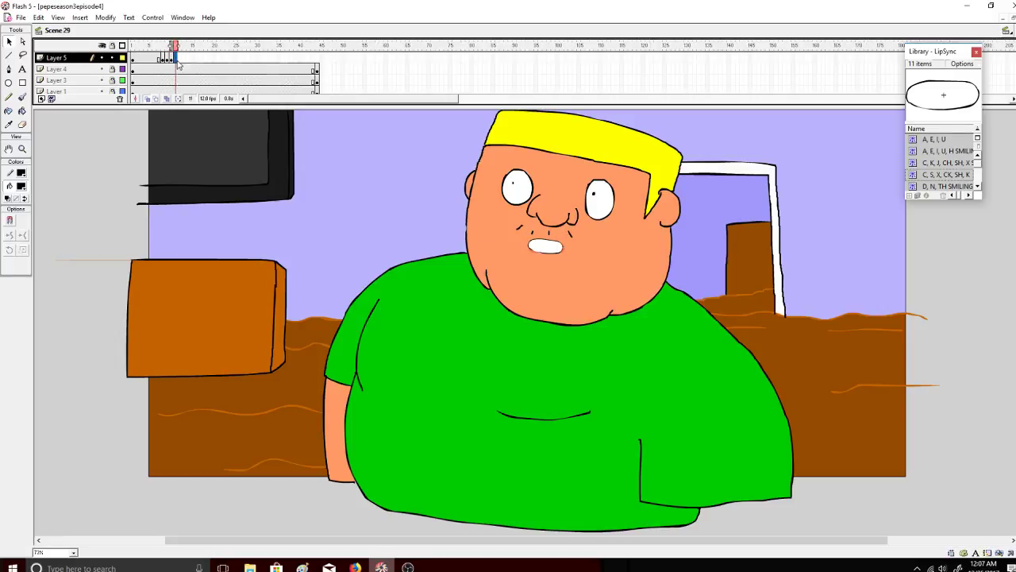
Insert a blank keyframe at frame 11 on Layer 5 and place the "D, N, TH" mouth on the face.
right_click(175, 59)
click(217, 109)
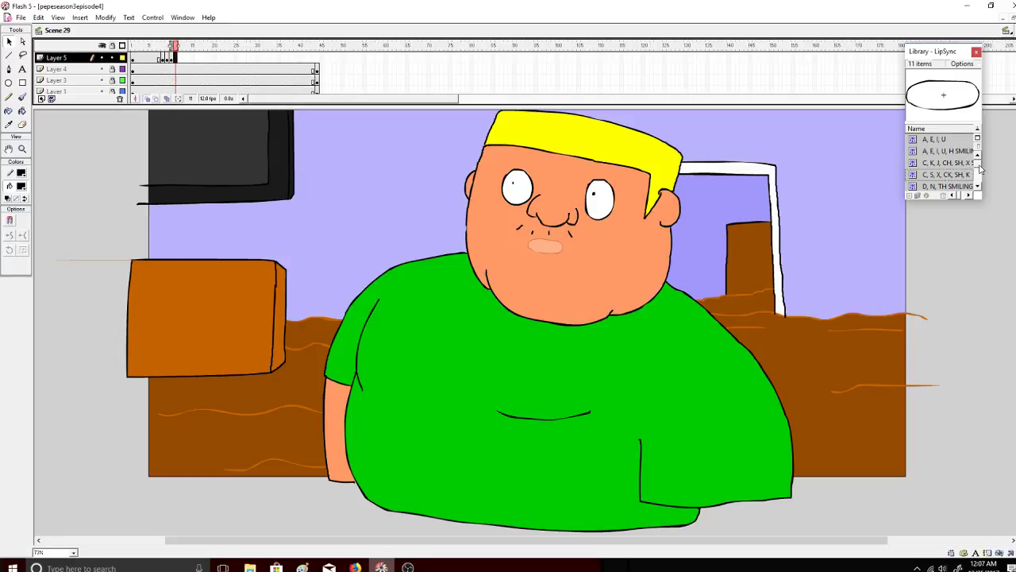
scroll(981, 169, down, 2)
click(937, 174)
drag(937, 174, 507, 257)
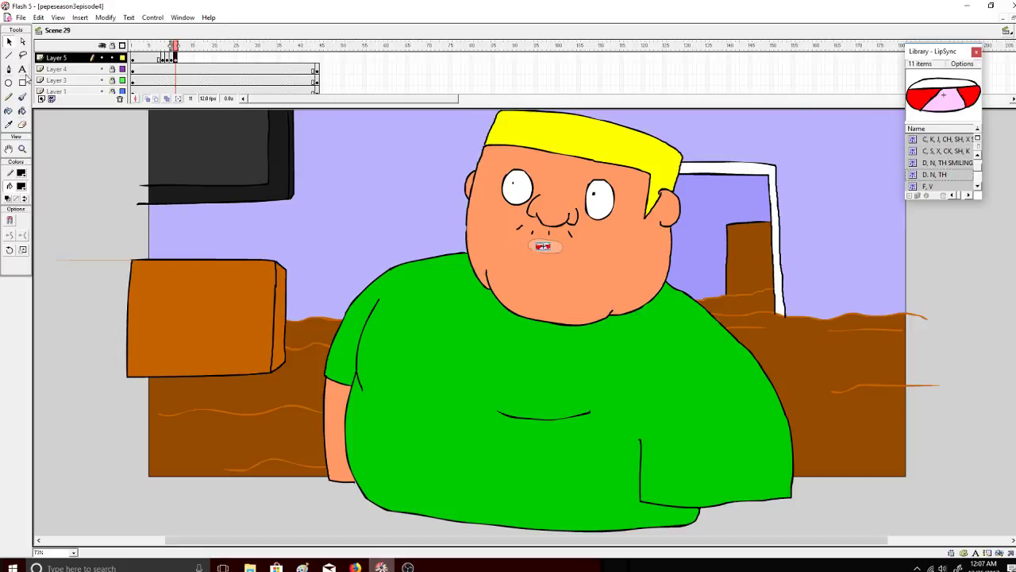
Enlarge the "D, N, TH" mouth at frame 11 to the previous mouth's size and prepare it for rotation.
click(22, 250)
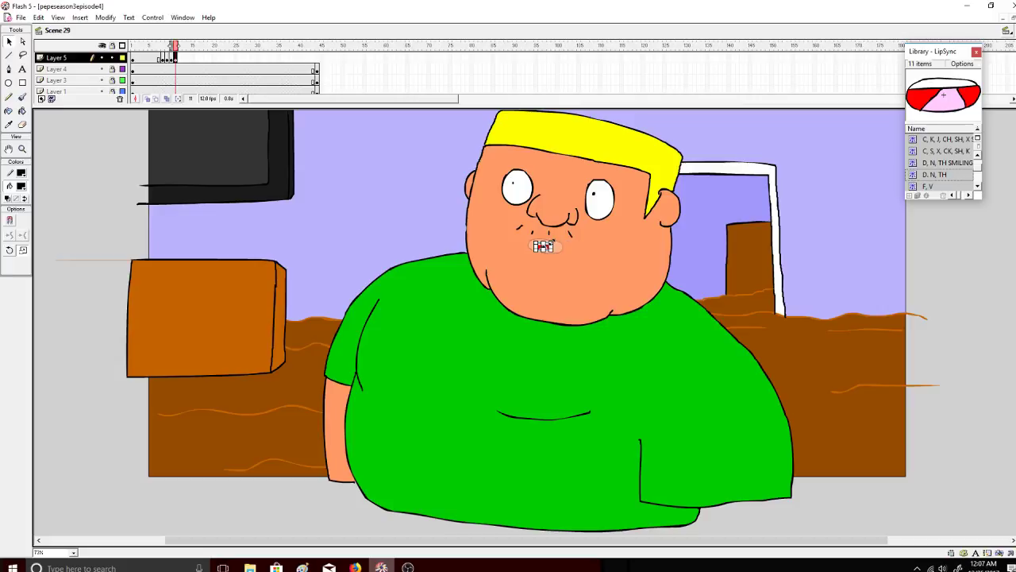
drag(553, 242, 569, 247)
click(9, 250)
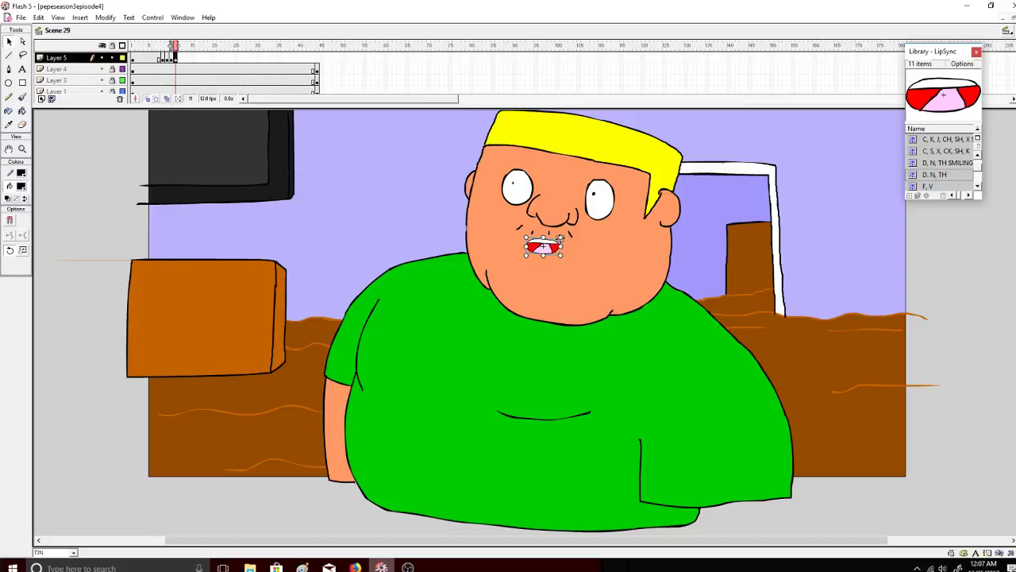
Copy the mouth keyframes at frames 9 and 10 of Layer 5 into frames 12 and 13.
click(177, 50)
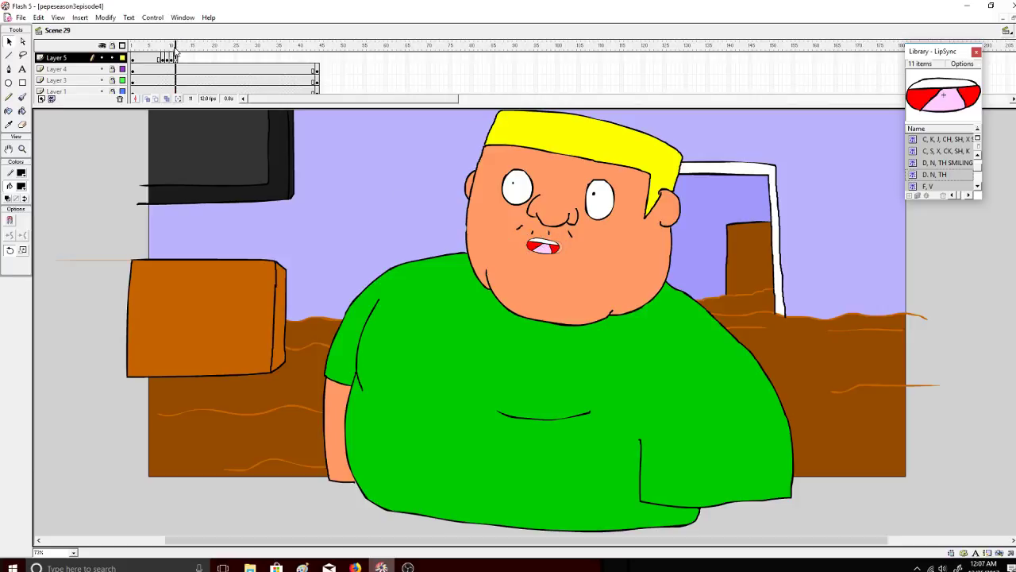
drag(176, 50, 166, 50)
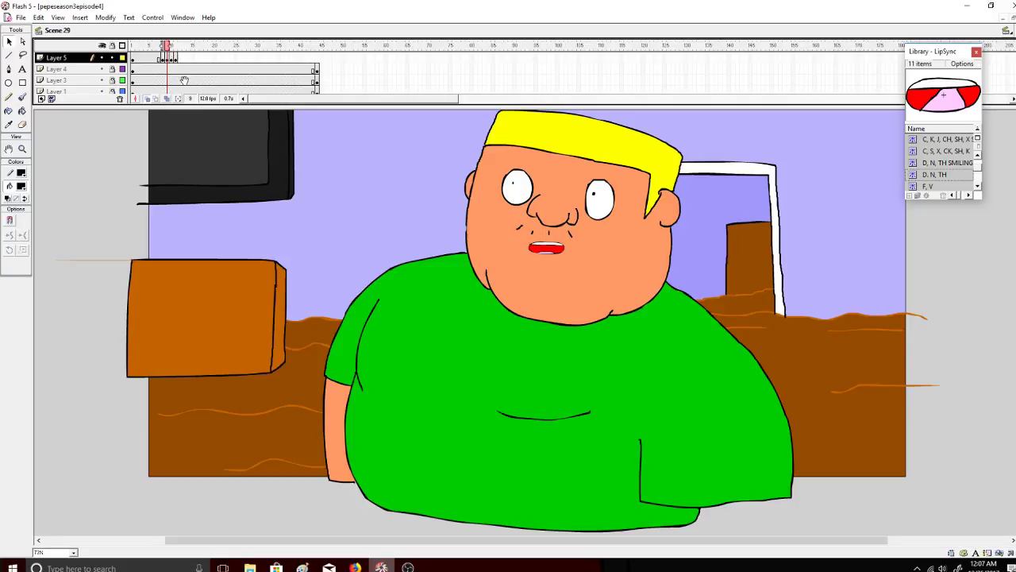
right_click(178, 59)
click(204, 170)
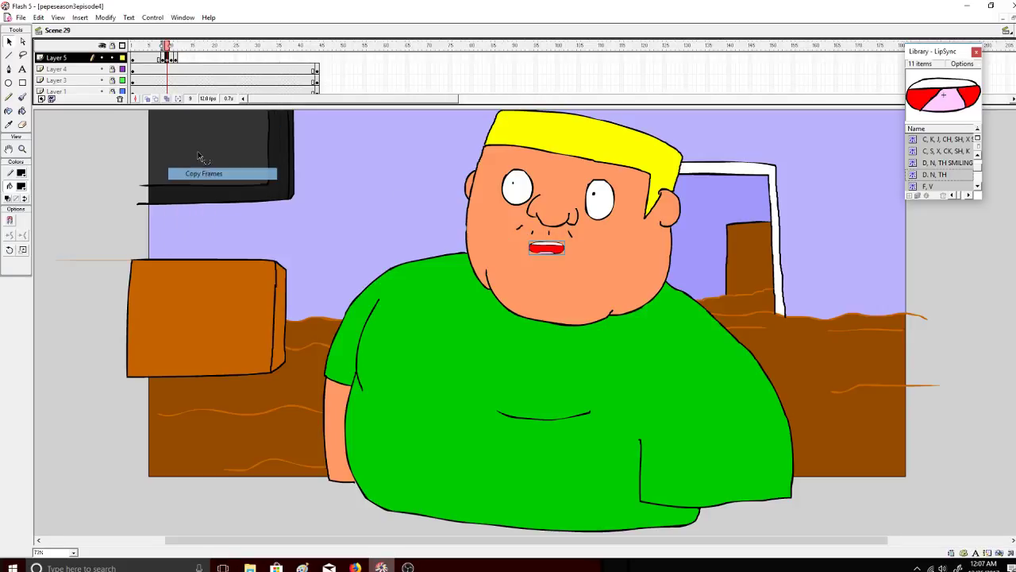
right_click(181, 60)
click(208, 184)
right_click(172, 59)
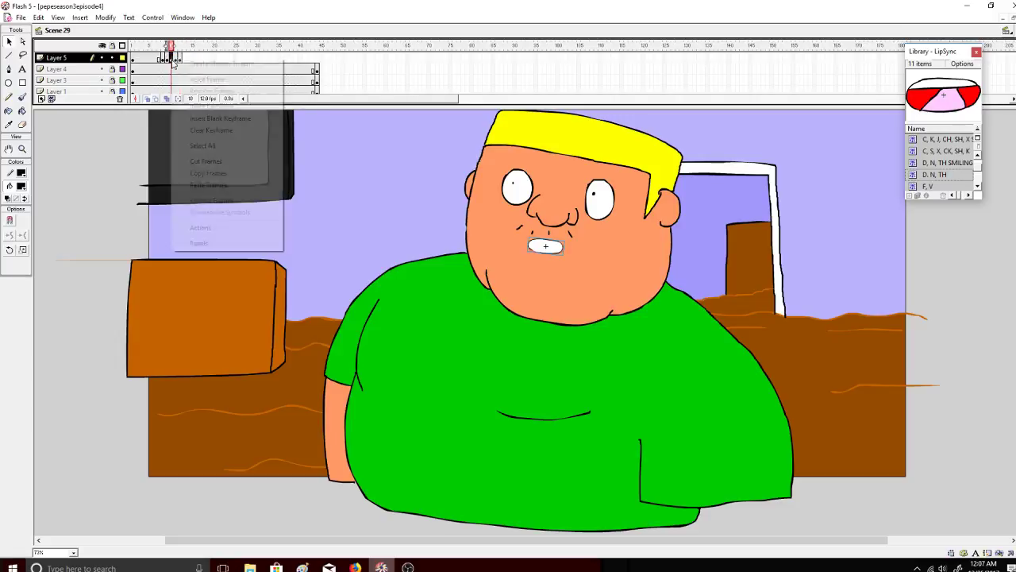
click(208, 174)
right_click(185, 59)
click(212, 185)
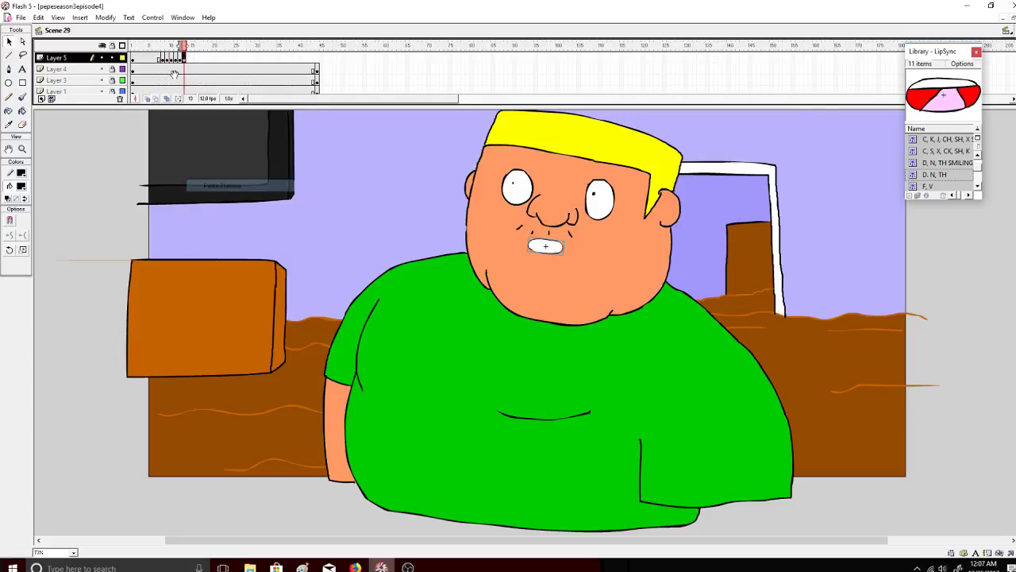
Copy the mouth keyframe at frame 8 of Layer 5 into frame 14.
right_click(163, 57)
click(199, 172)
right_click(188, 58)
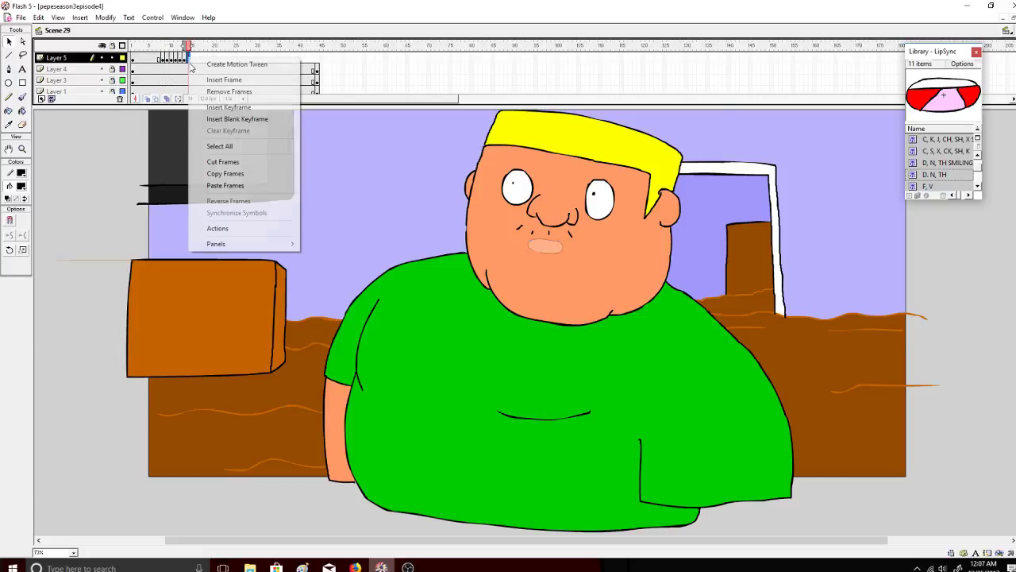
click(213, 185)
Insert a keyframe at frame 15 of Layer 5 and slightly resize the mouth vertically.
right_click(191, 59)
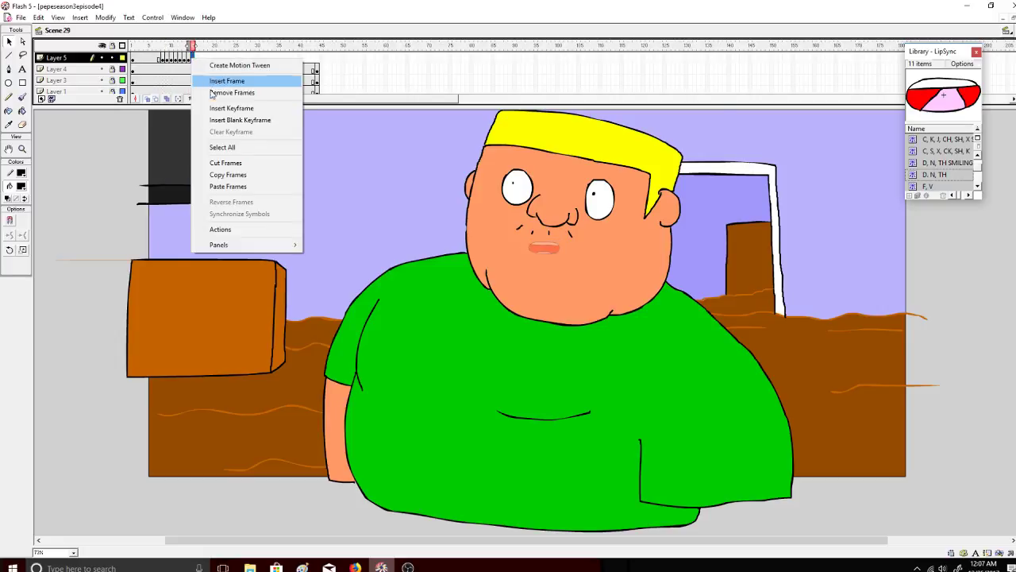
click(211, 108)
click(22, 249)
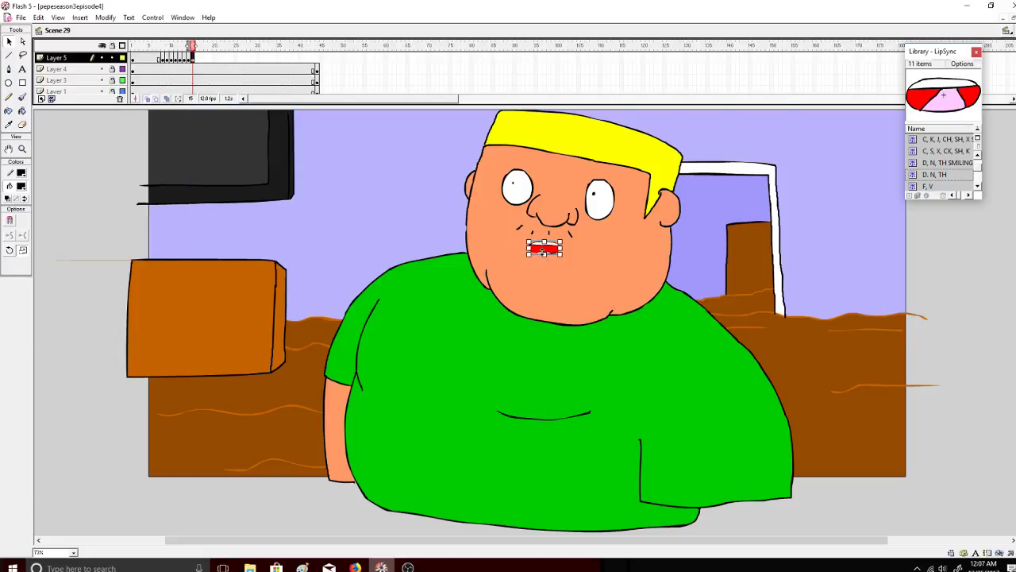
drag(543, 251, 544, 253)
click(192, 48)
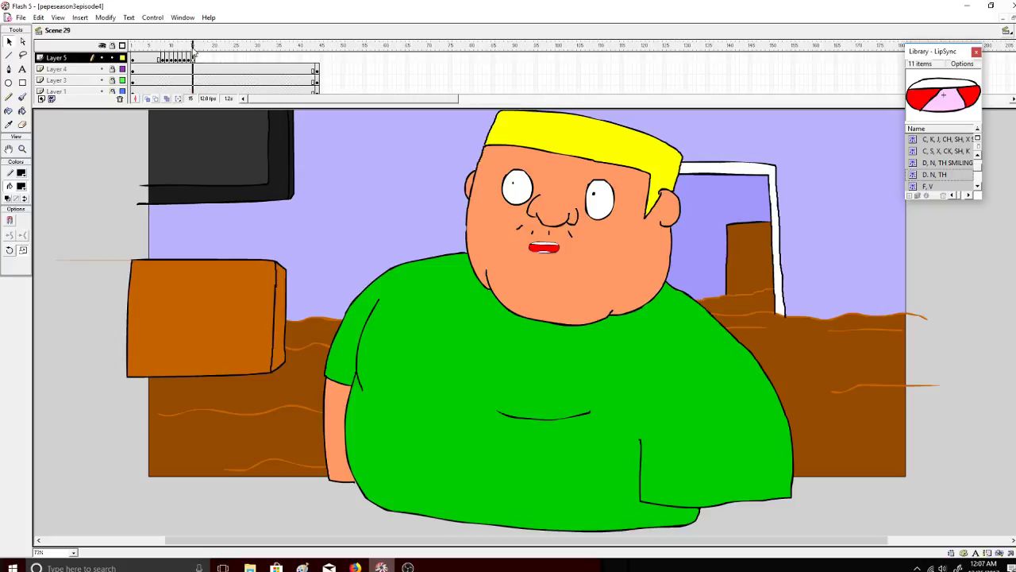
drag(192, 50, 194, 46)
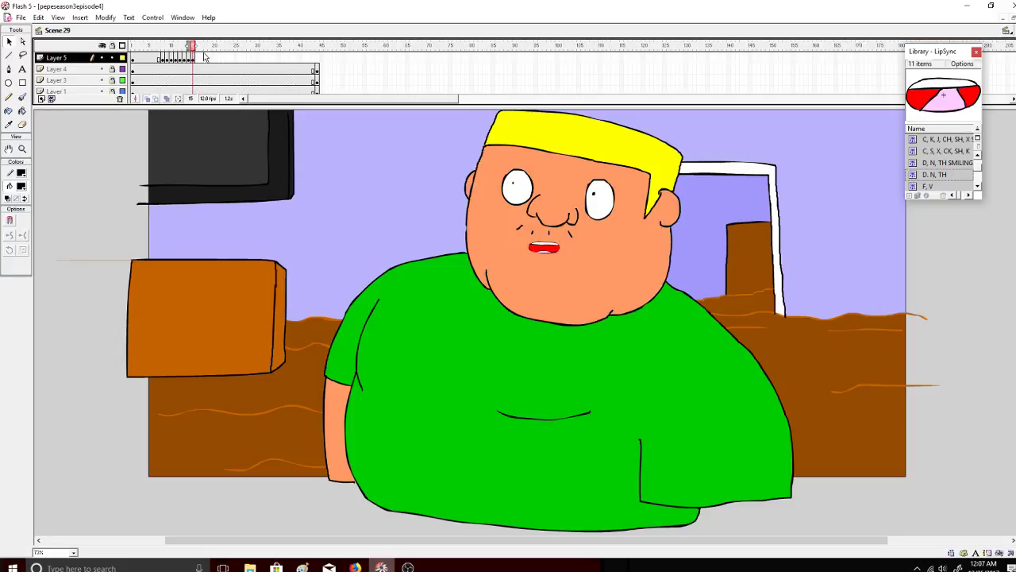
Copy the closed-mouth keyframe at frame 1 of Layer 5 into frame 16.
drag(203, 52, 137, 52)
right_click(136, 60)
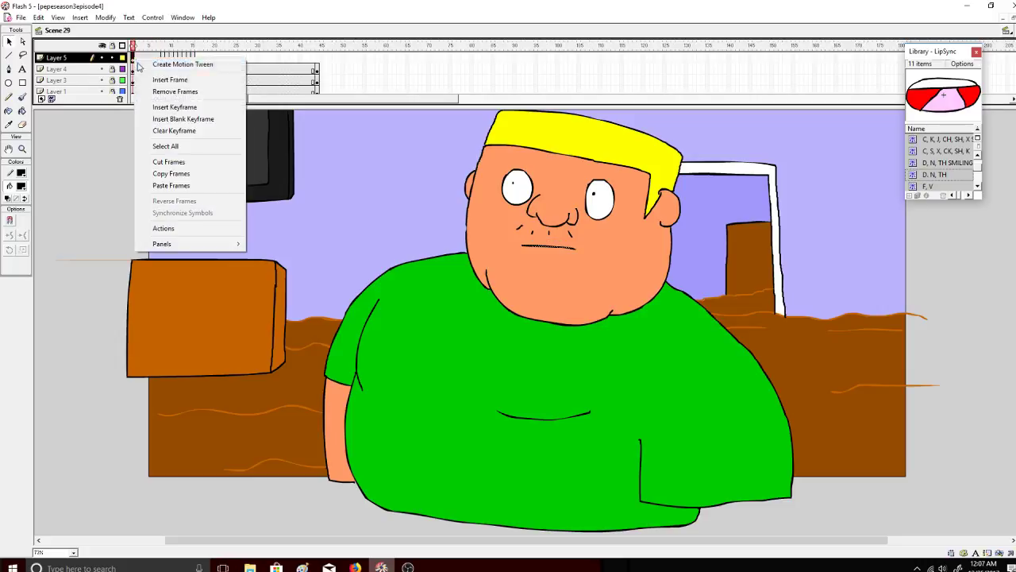
click(171, 173)
right_click(196, 59)
click(235, 188)
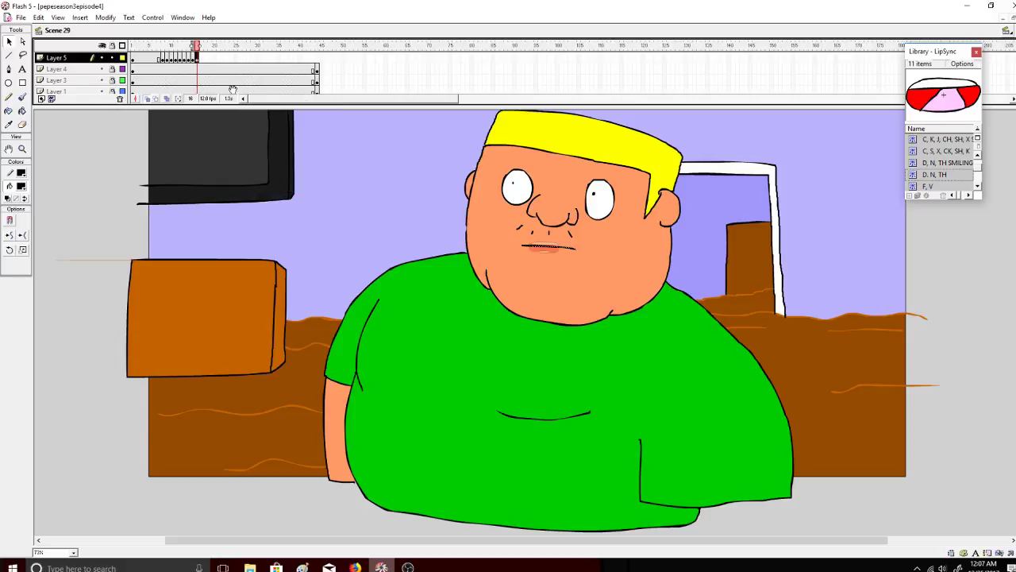
mouse_move(204, 49)
mouse_down()
mouse_move(185, 50)
mouse_move(196, 58)
mouse_up()
Remove all frames of Layer 4 from frame 17 onward.
drag(326, 69, 203, 70)
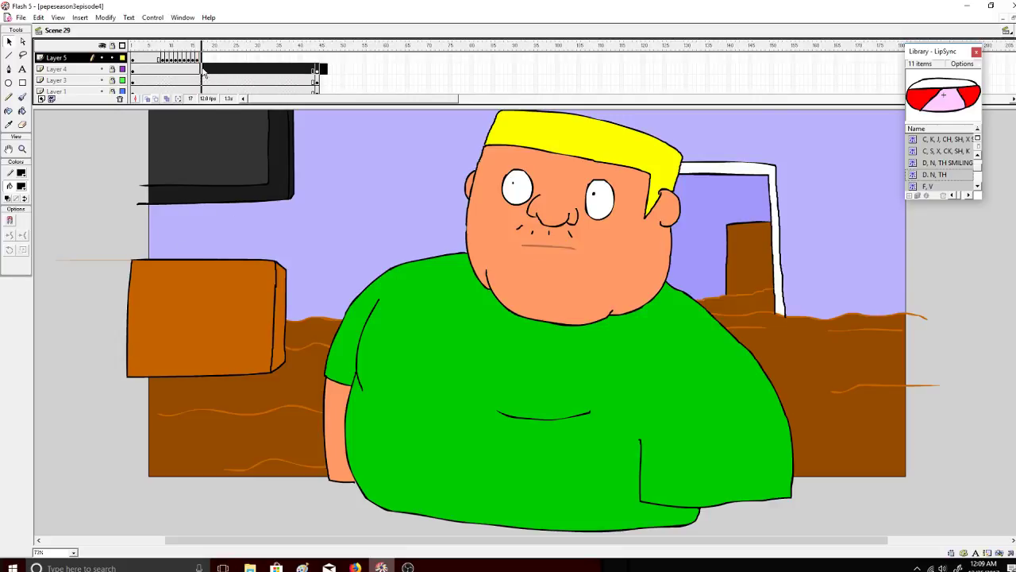
right_click(203, 70)
click(223, 107)
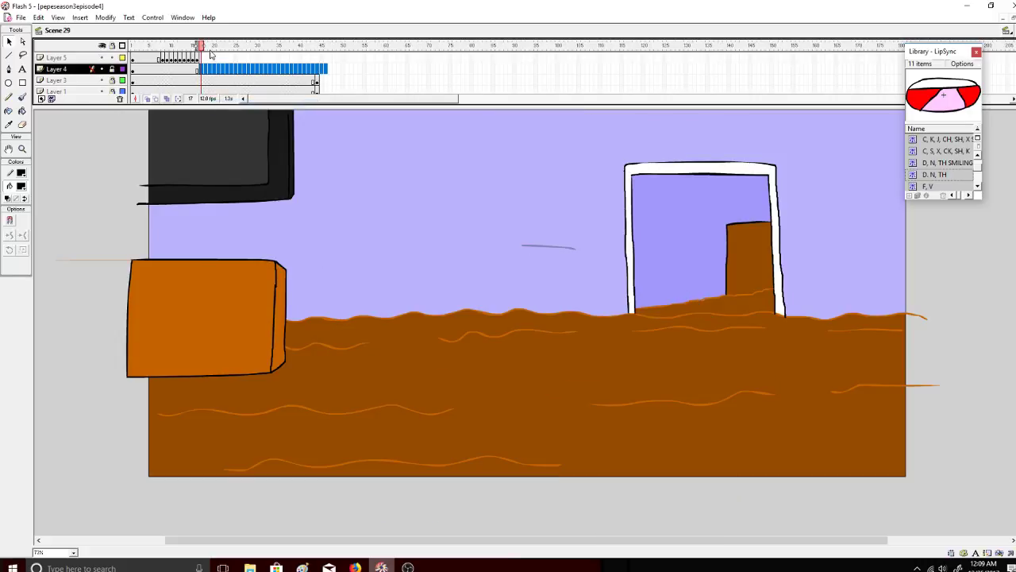
click(200, 74)
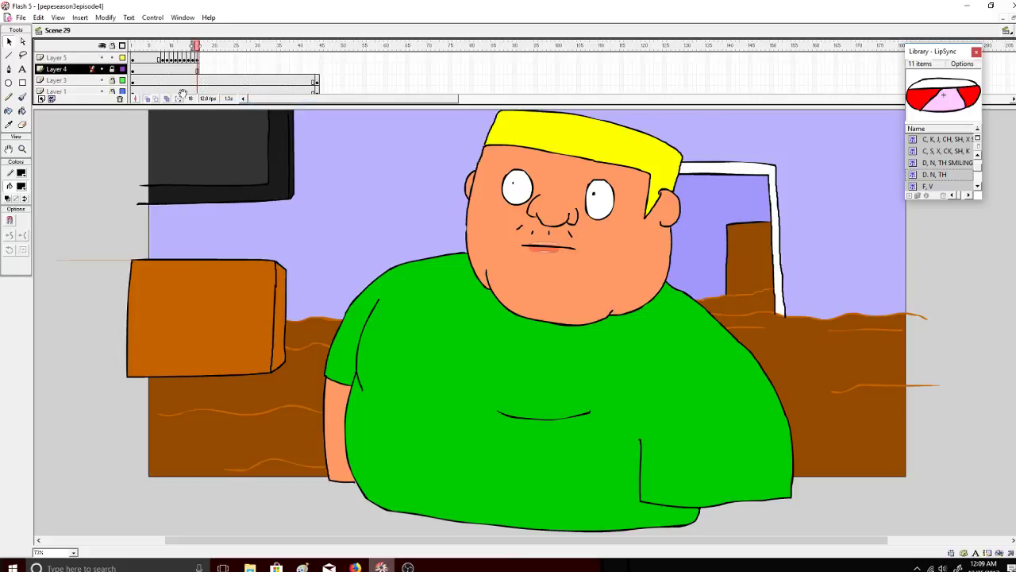
Unlock all layers and group the character artwork on Layer 4.
click(111, 45)
click(113, 47)
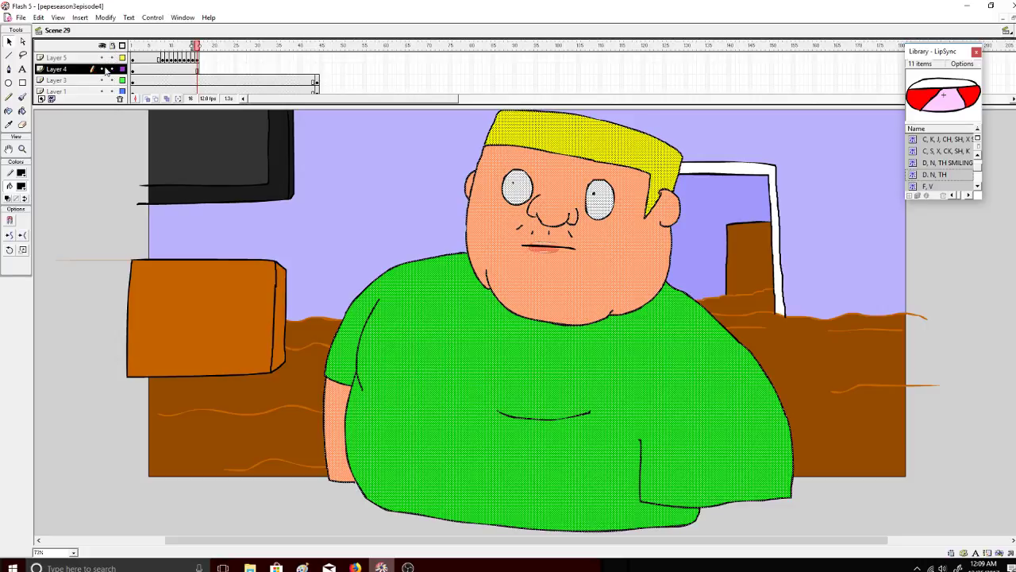
click(106, 18)
click(87, 197)
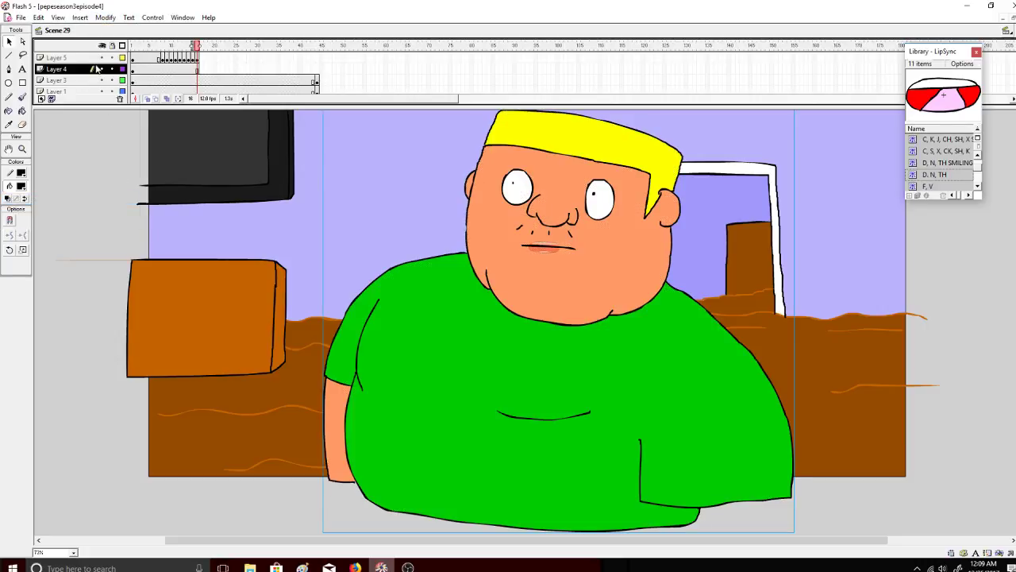
Copy the closed mouth from frame 16 of Layer 5 and ungroup the character on Layer 4.
click(194, 58)
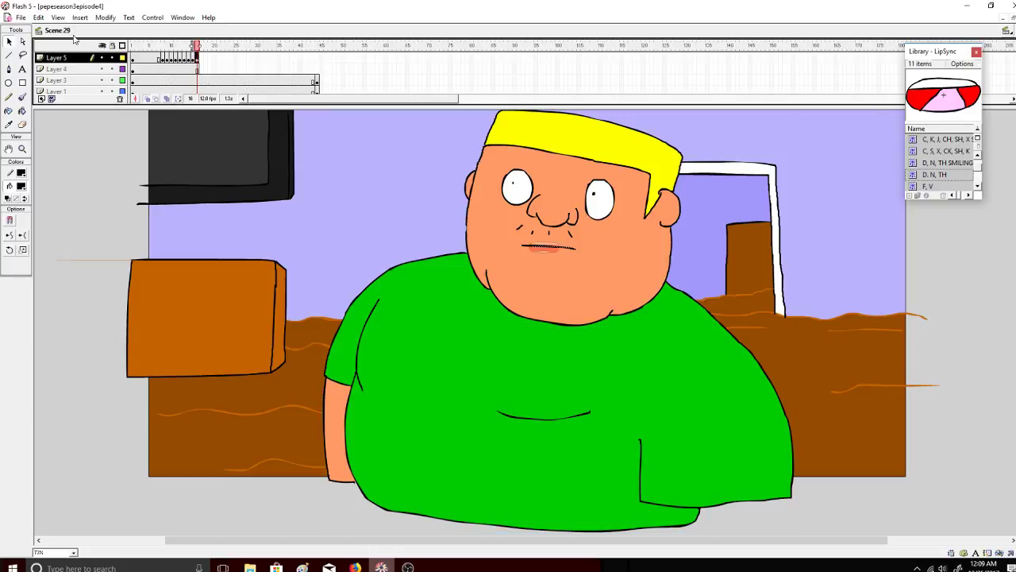
right_click(195, 59)
click(238, 176)
click(199, 74)
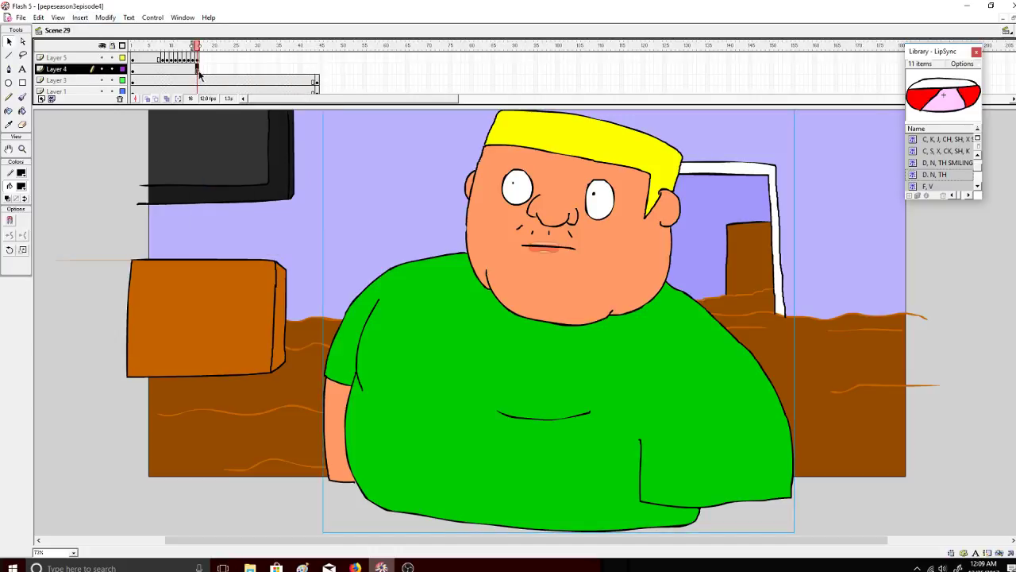
key(ctrl+alt+v)
click(106, 18)
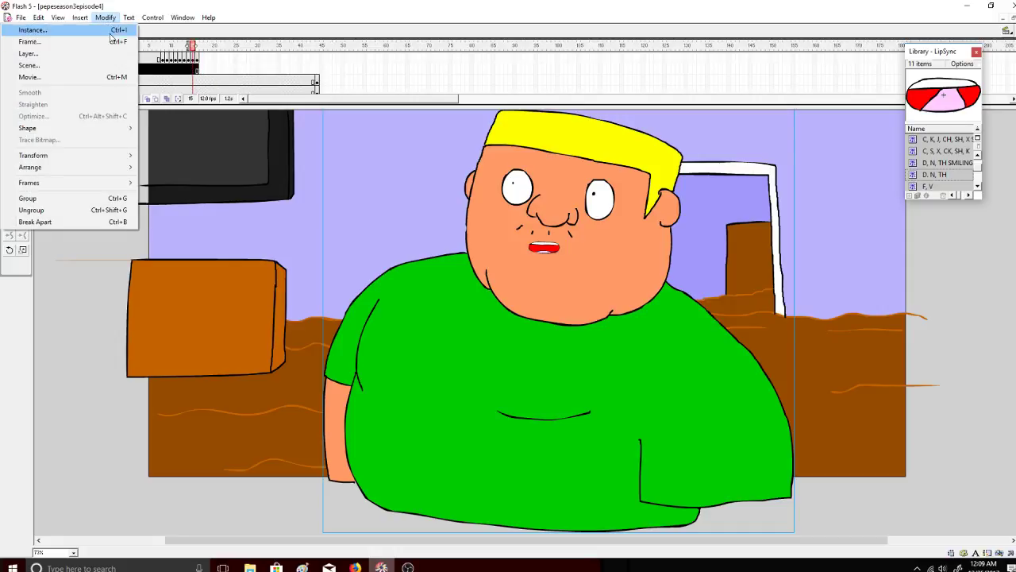
click(115, 210)
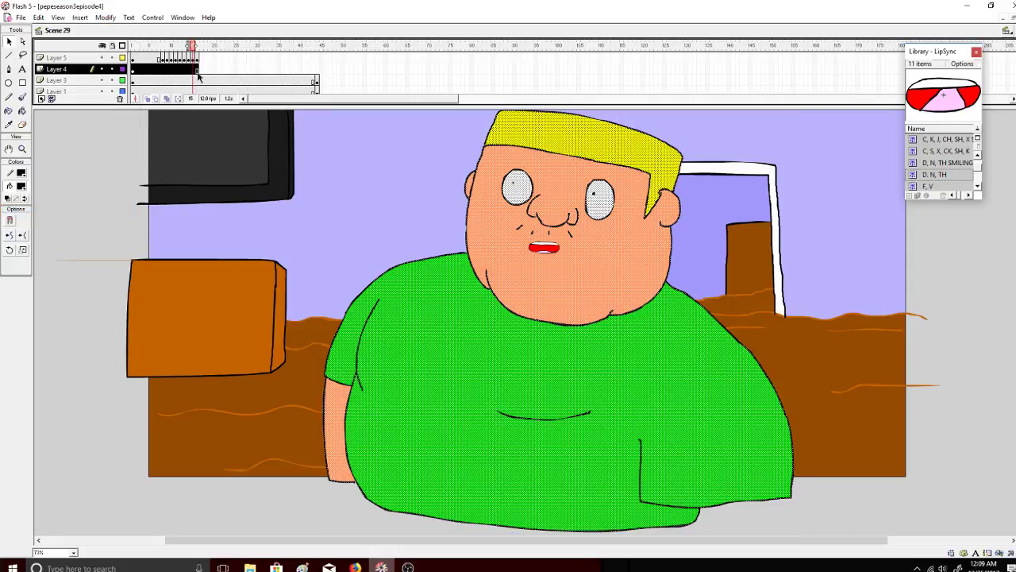
Insert a keyframe at frame 16 of Layer 4 and paste the closed mouth in place on the character.
click(198, 75)
drag(197, 72, 193, 70)
right_click(196, 69)
click(212, 118)
right_click(113, 172)
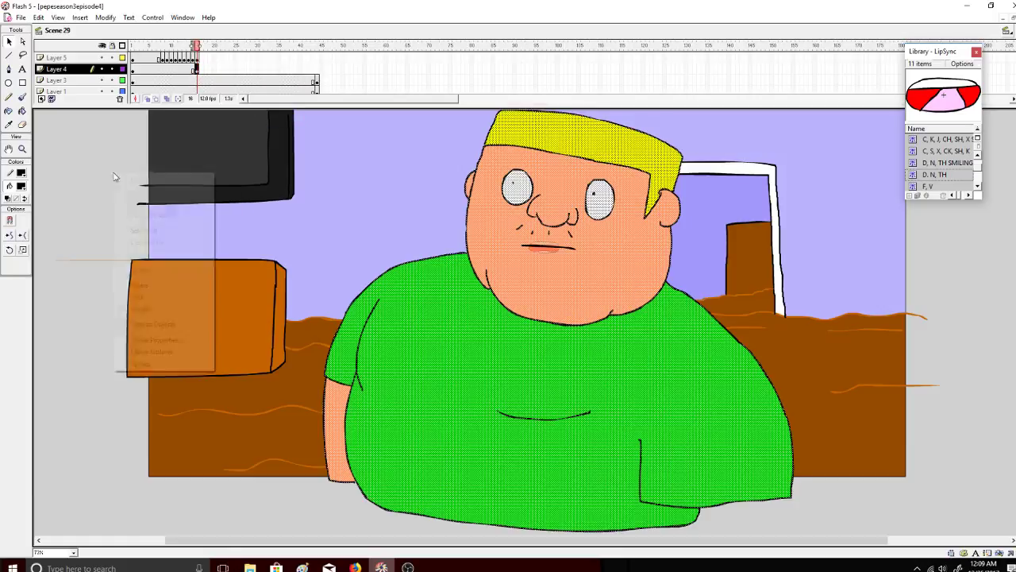
click(149, 214)
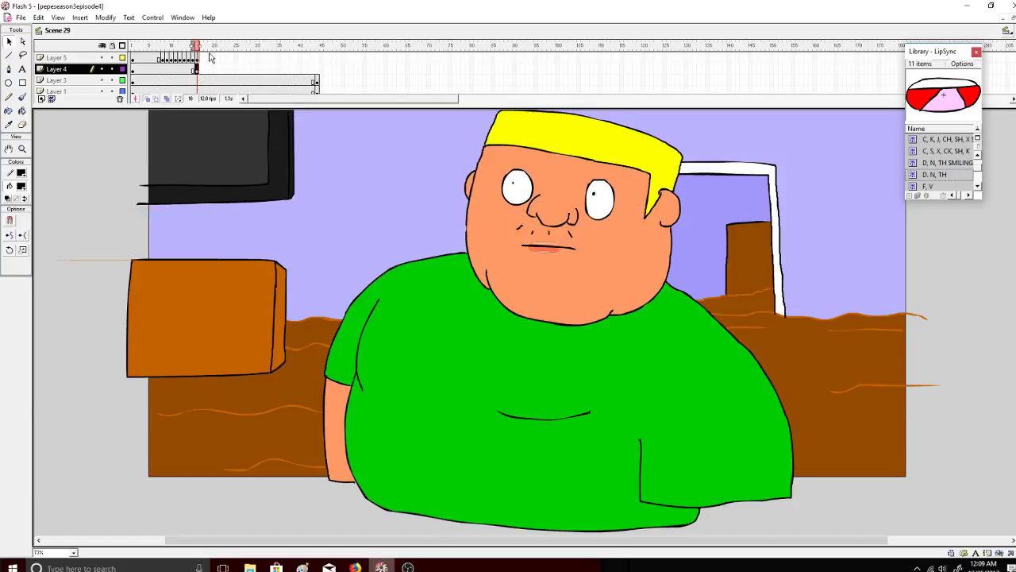
Remove frame 16 from Layer 5 and group the character with its mouth in frame 16 of Layer 4.
right_click(197, 60)
click(215, 95)
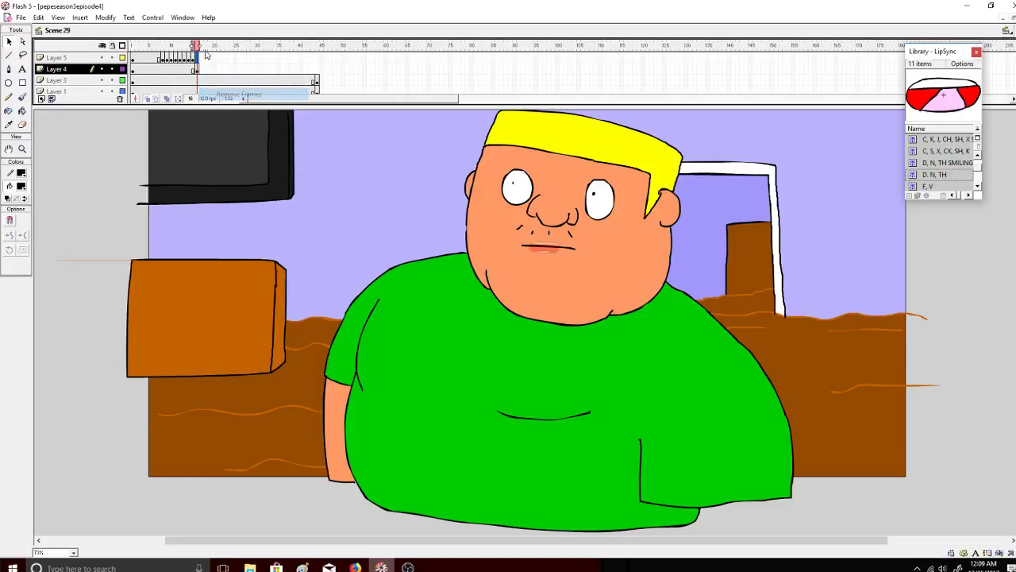
mouse_move(197, 48)
mouse_down()
mouse_move(185, 50)
mouse_move(197, 51)
mouse_up()
click(196, 69)
click(105, 17)
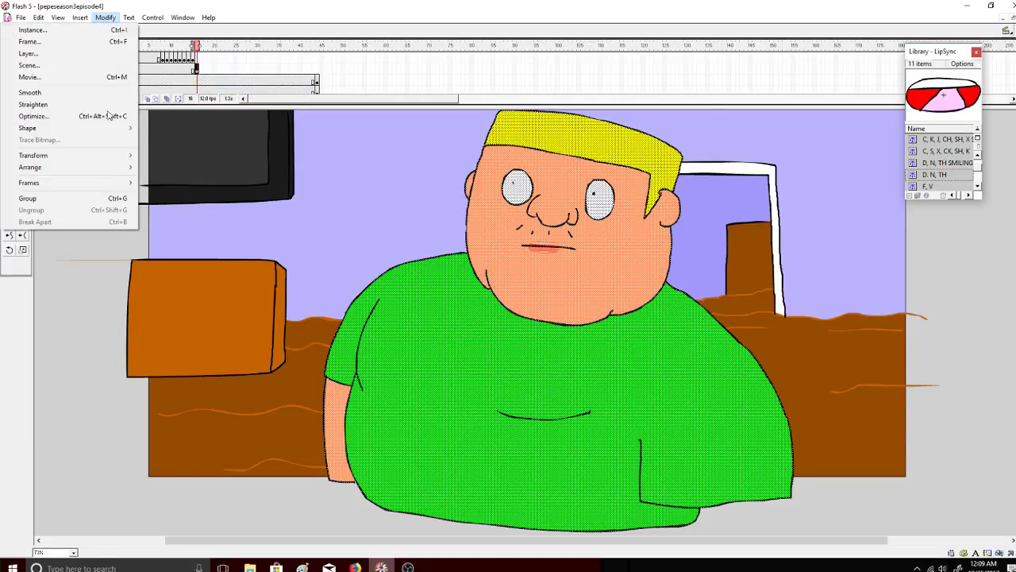
click(112, 198)
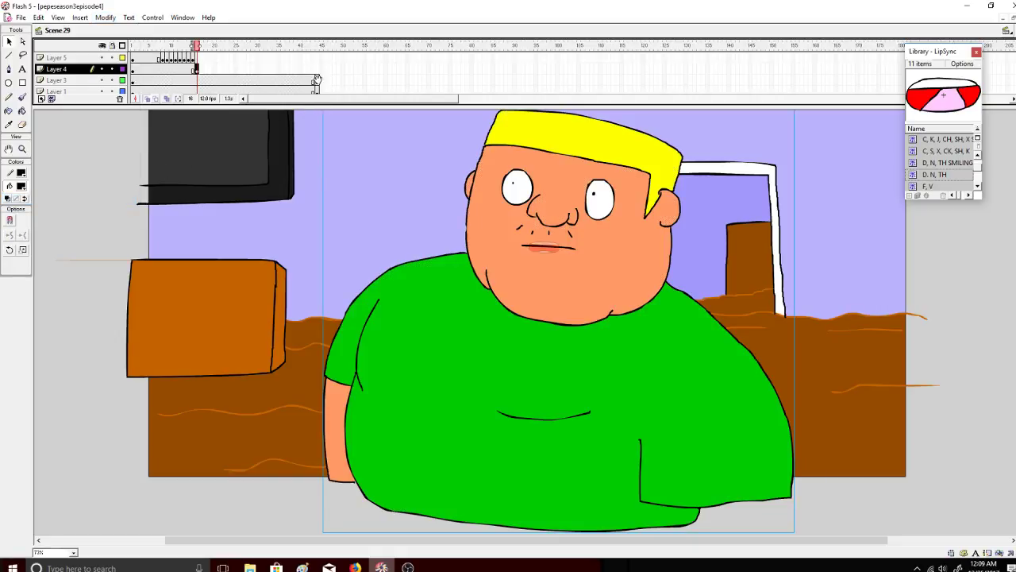
Group the room background on Layer 1 and the orange-brown box on Layer 3 as separate groups.
click(86, 91)
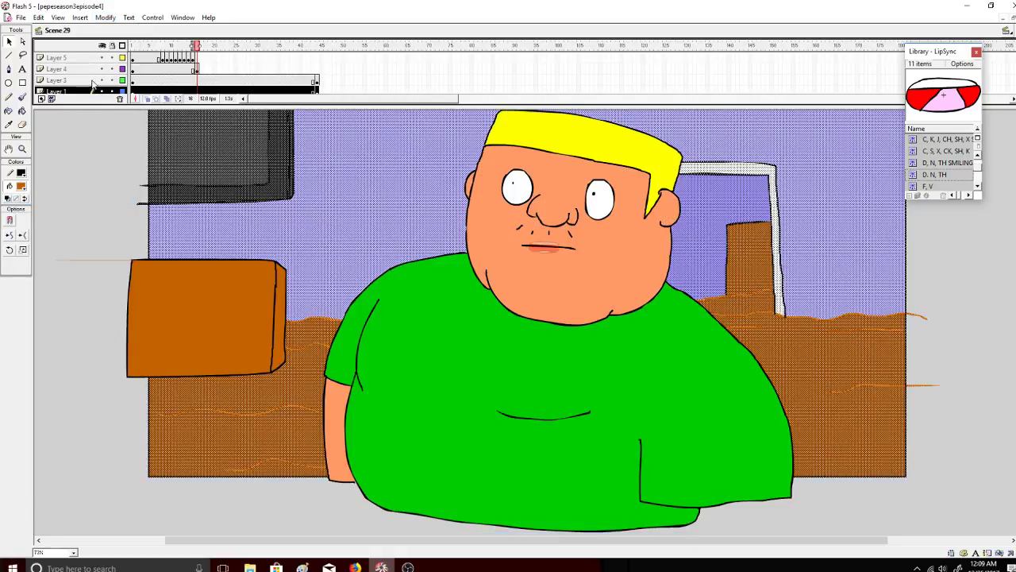
click(106, 17)
click(83, 201)
click(87, 81)
click(106, 16)
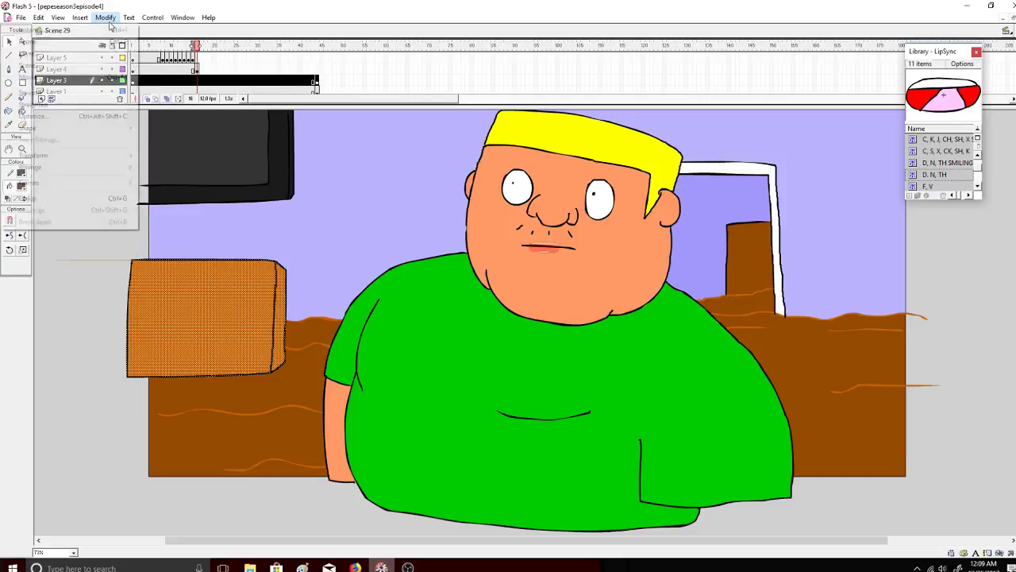
click(100, 201)
Move the frame 44 keyframes of Layer 3 and Layer 1 to frame 16.
click(315, 48)
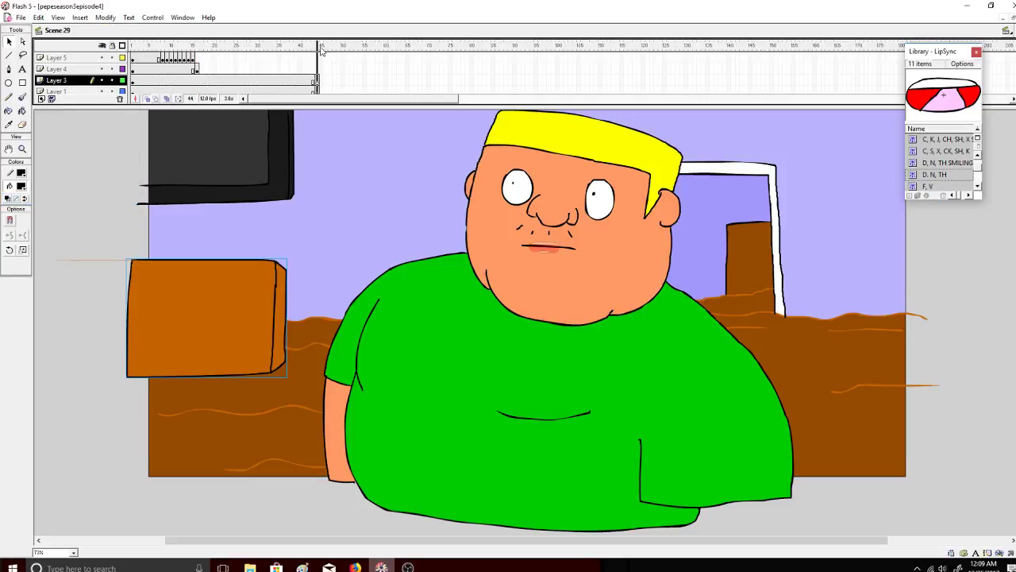
click(316, 80)
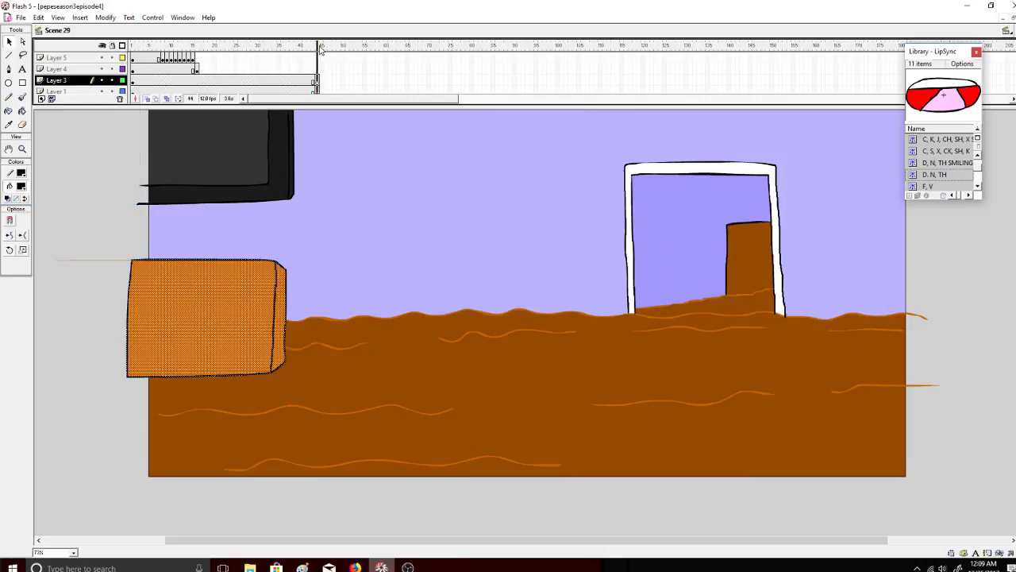
click(317, 48)
click(315, 83)
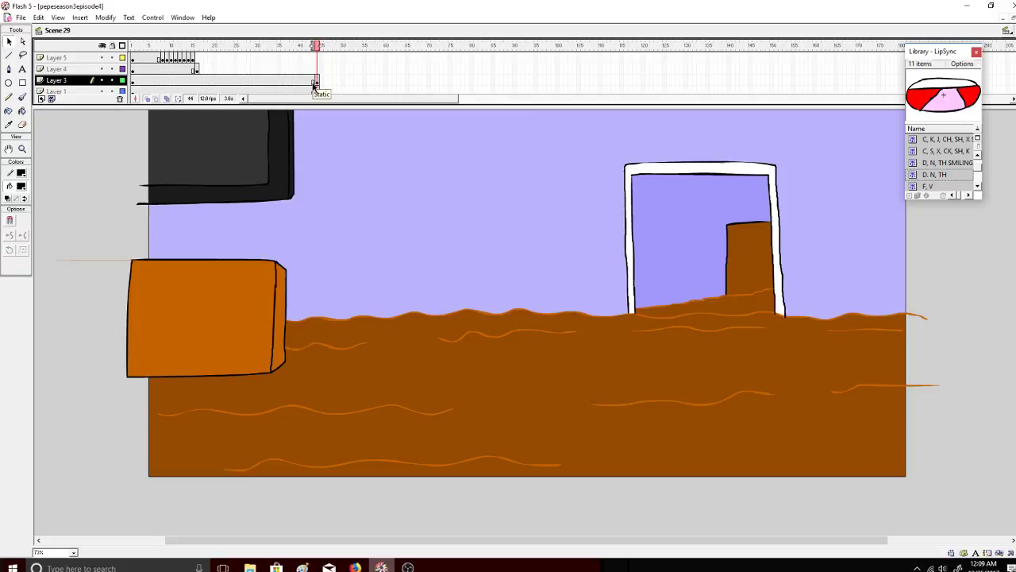
drag(317, 45, 197, 45)
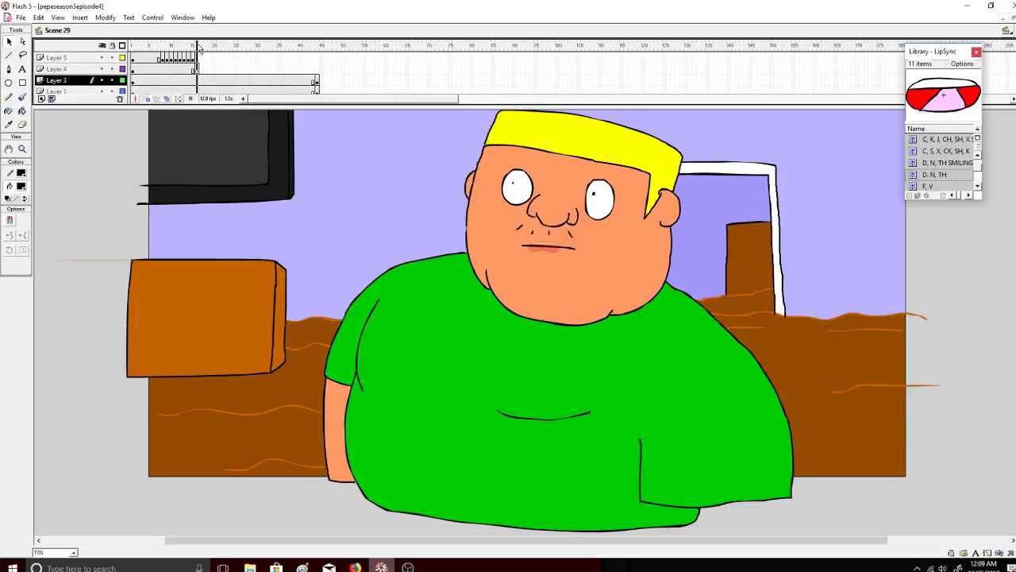
click(196, 80)
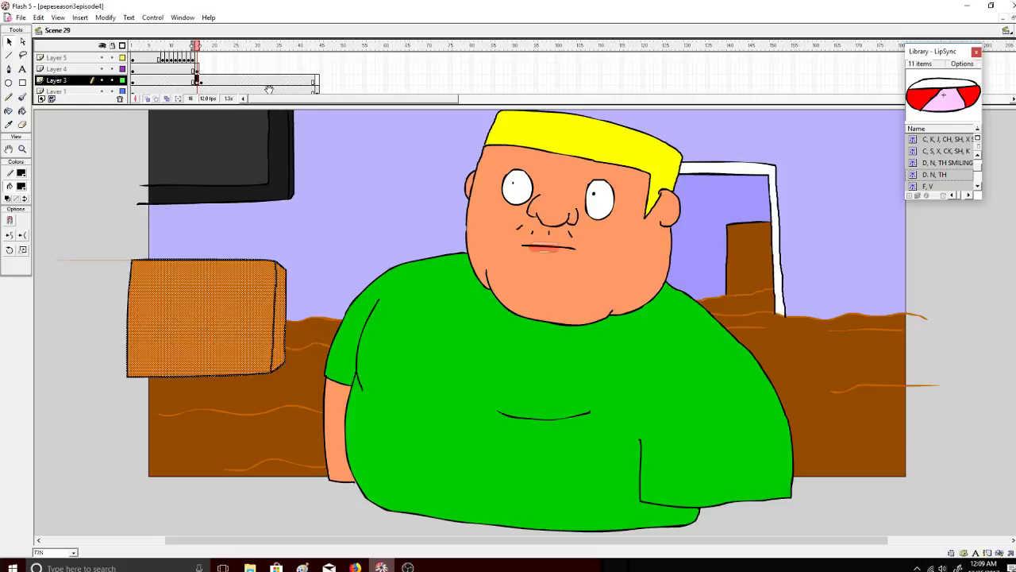
click(197, 90)
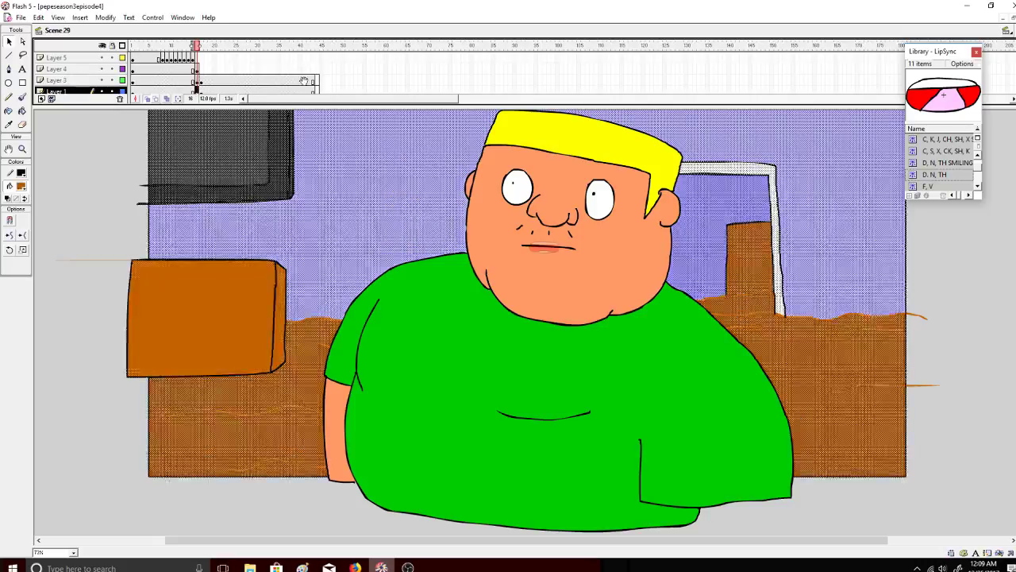
Remove all frames after frame 16 from Layer 3 and Layer 1.
drag(324, 80, 206, 101)
right_click(213, 80)
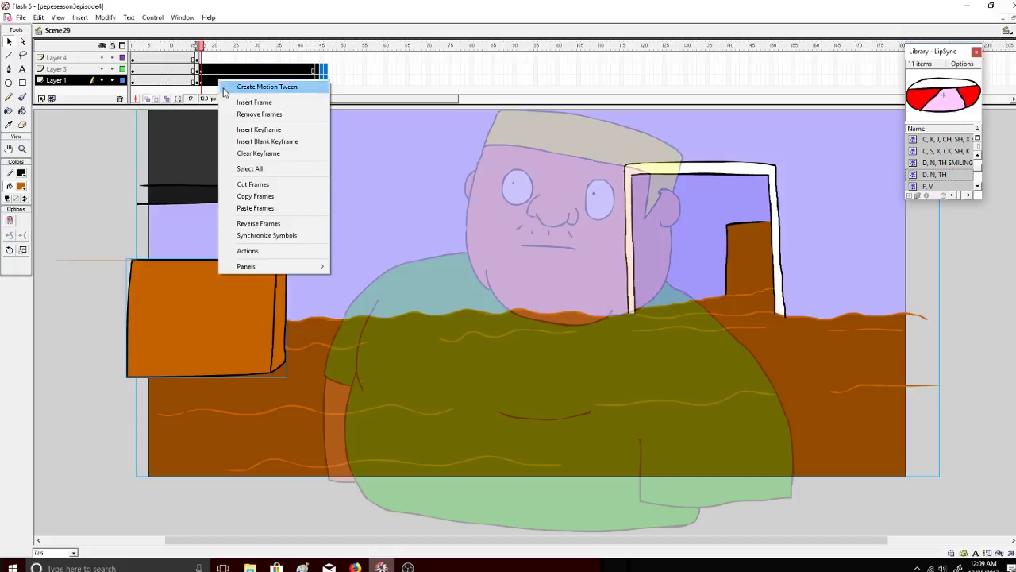
click(247, 115)
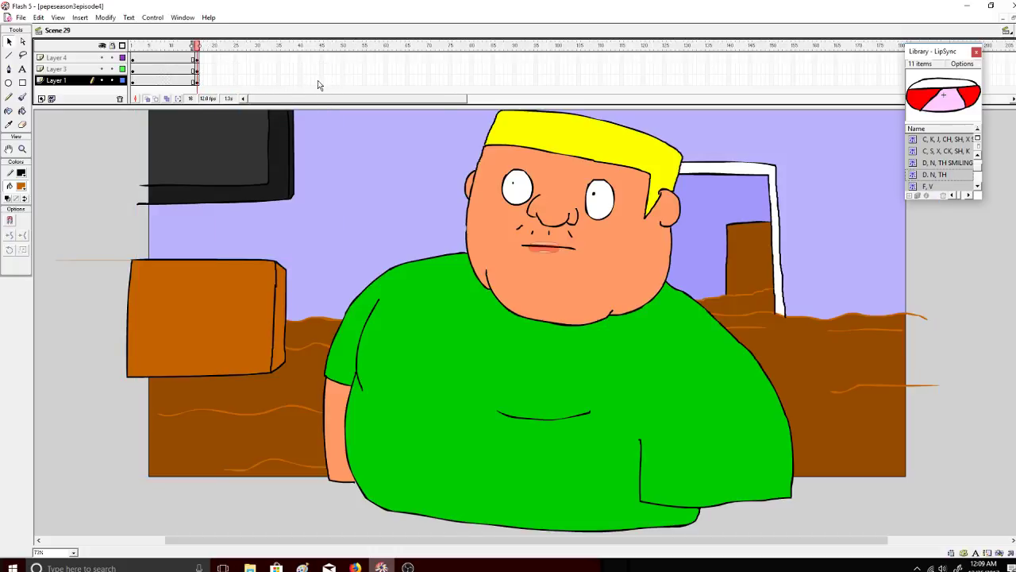
Insert keyframes at frame 50 of Layer 1, Layer 3 and Layer 4.
right_click(343, 80)
click(360, 100)
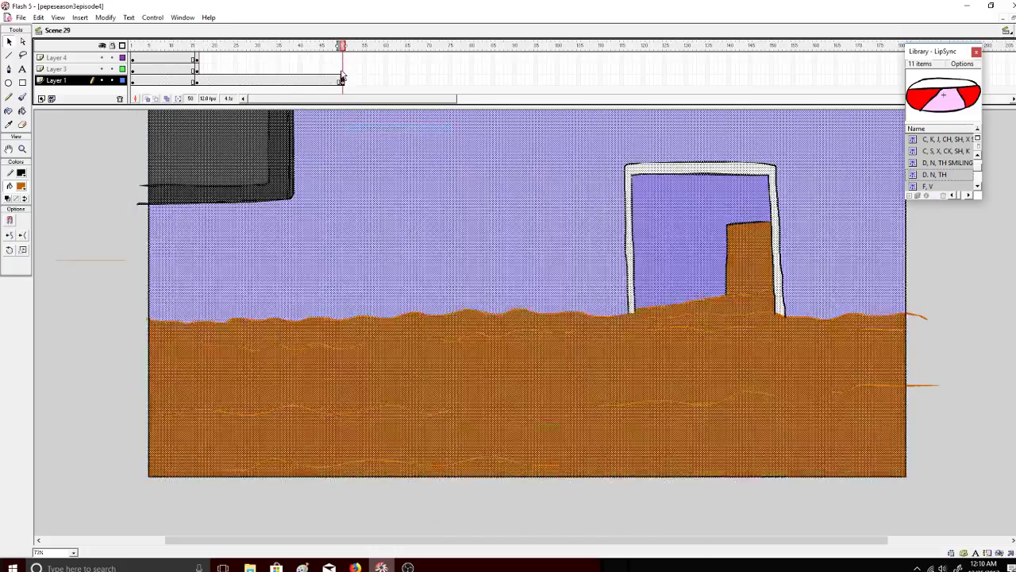
right_click(340, 69)
right_click(344, 69)
click(368, 116)
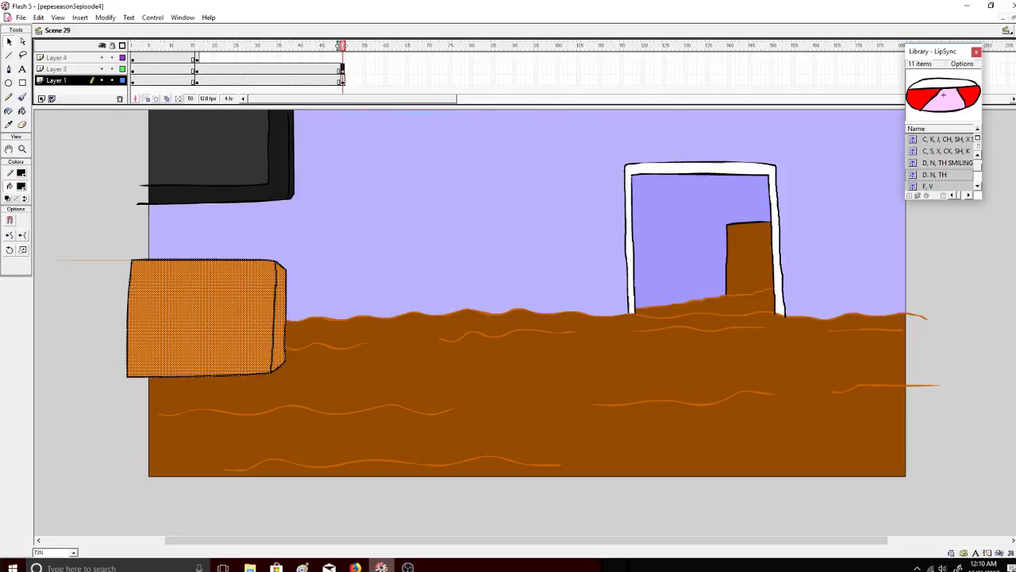
scroll(238, 73, up, 1)
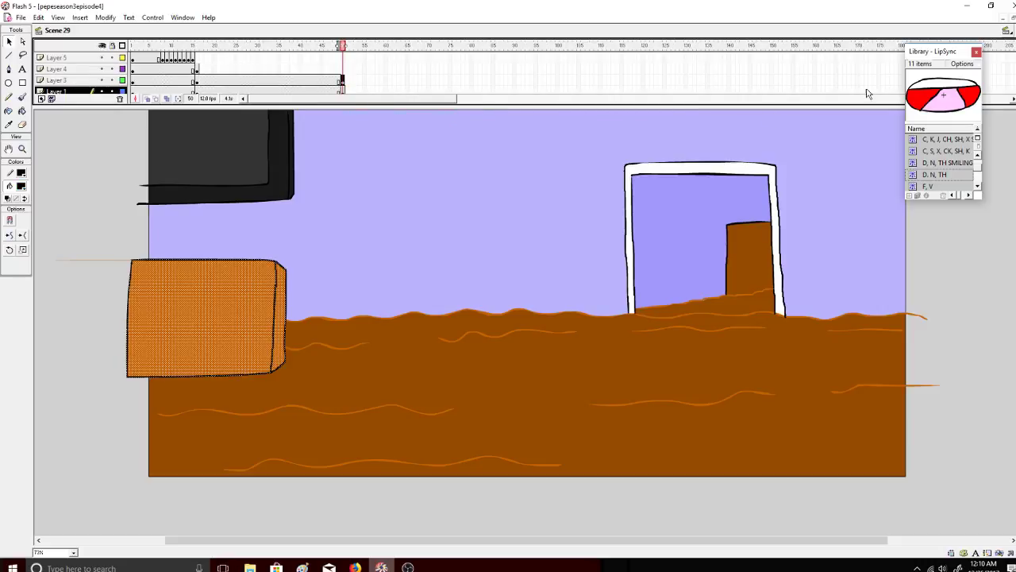
right_click(341, 71)
click(381, 119)
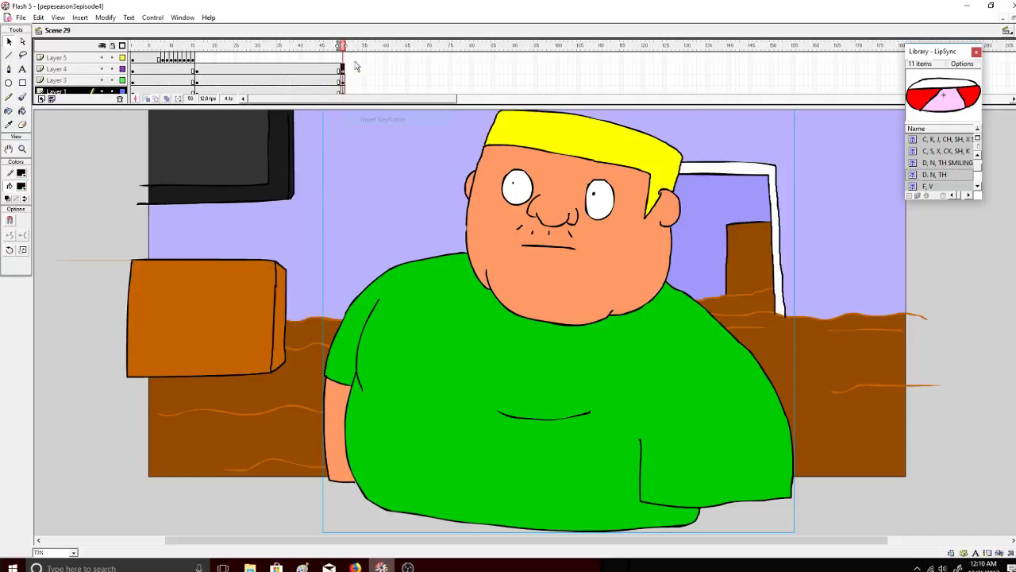
Remove frames 17 to 50 from Layer 3 and Layer 1.
click(342, 69)
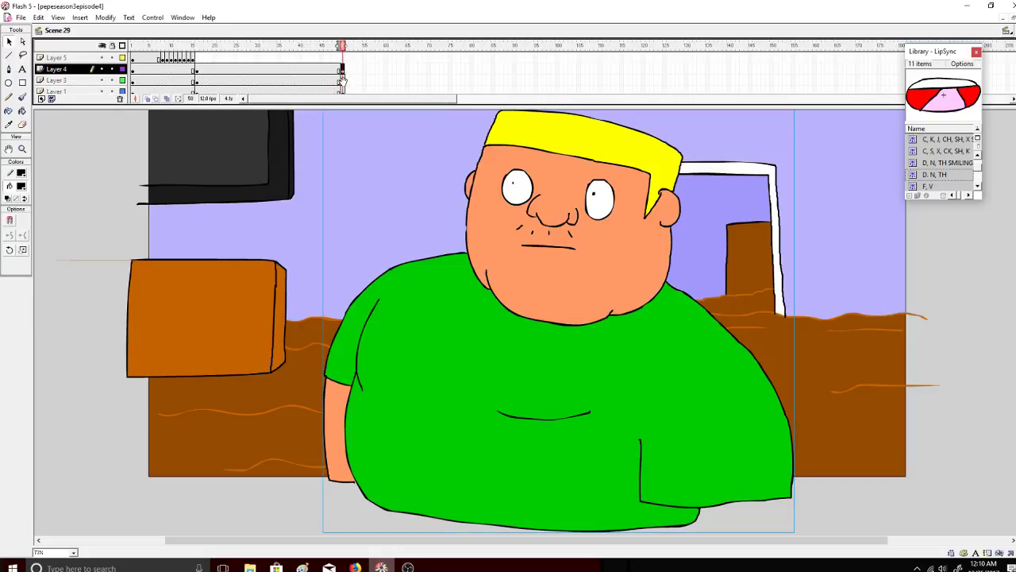
shift+click(342, 81)
shift+click(342, 90)
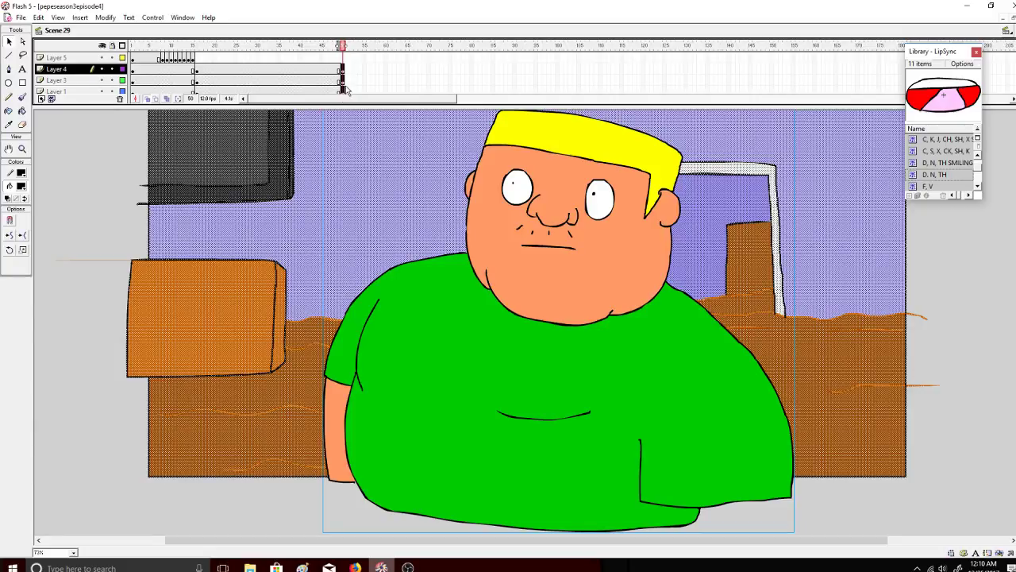
click(343, 58)
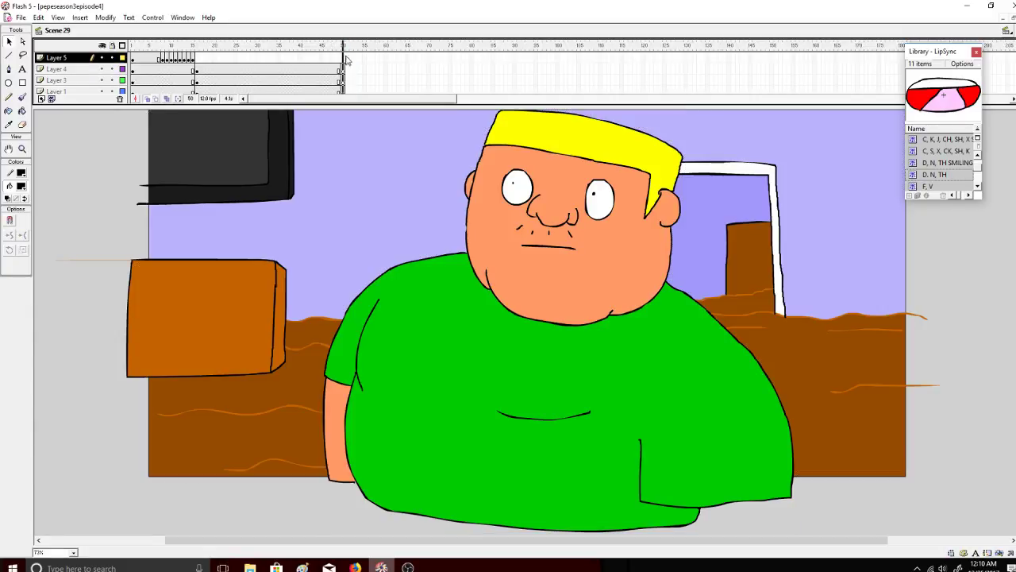
click(332, 80)
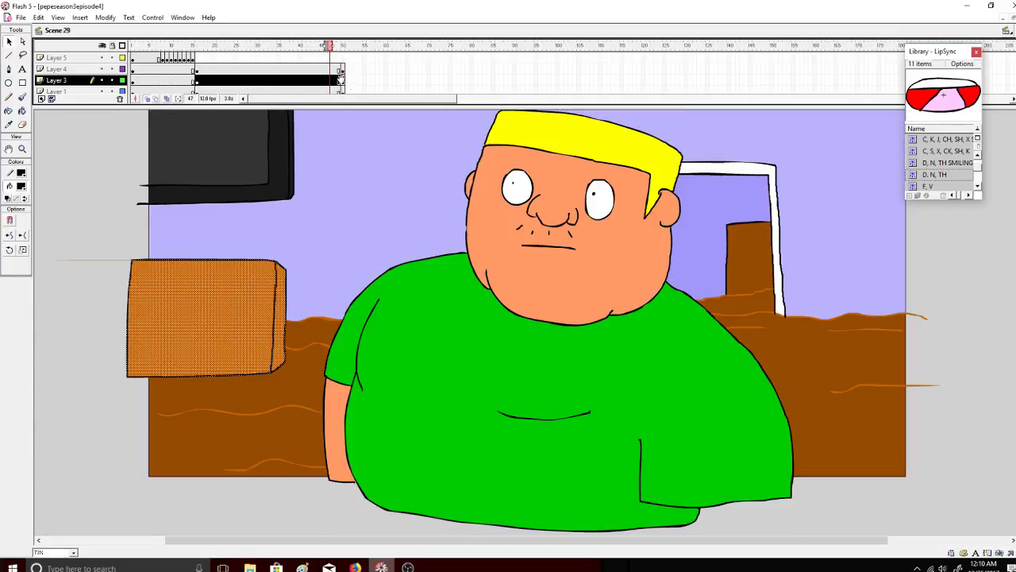
drag(345, 80, 201, 93)
right_click(210, 77)
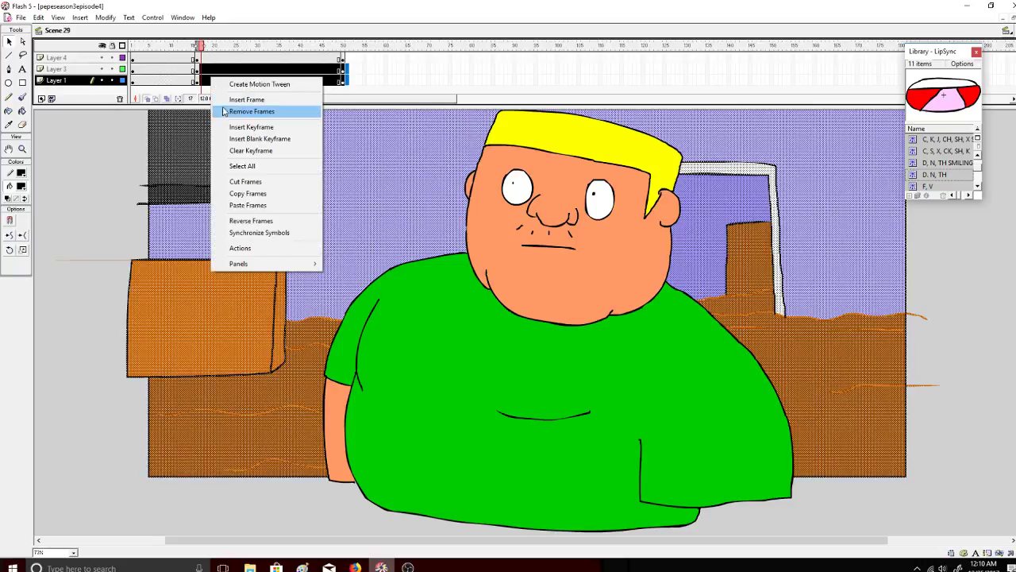
click(251, 111)
Group the orange-brown box on Layer 3 and the room background on Layer 1 separately at frame 16.
click(196, 69)
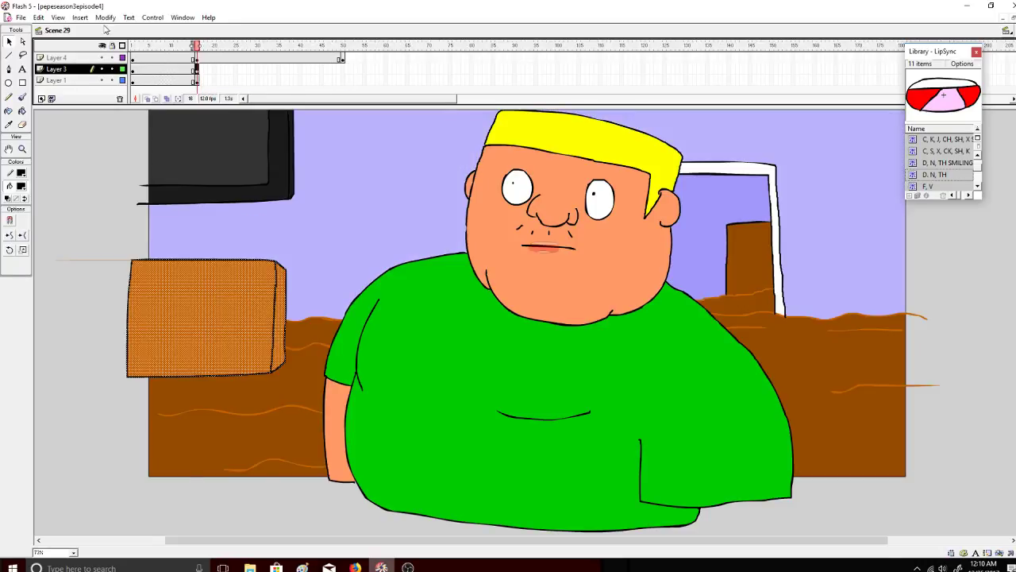
click(106, 17)
click(110, 199)
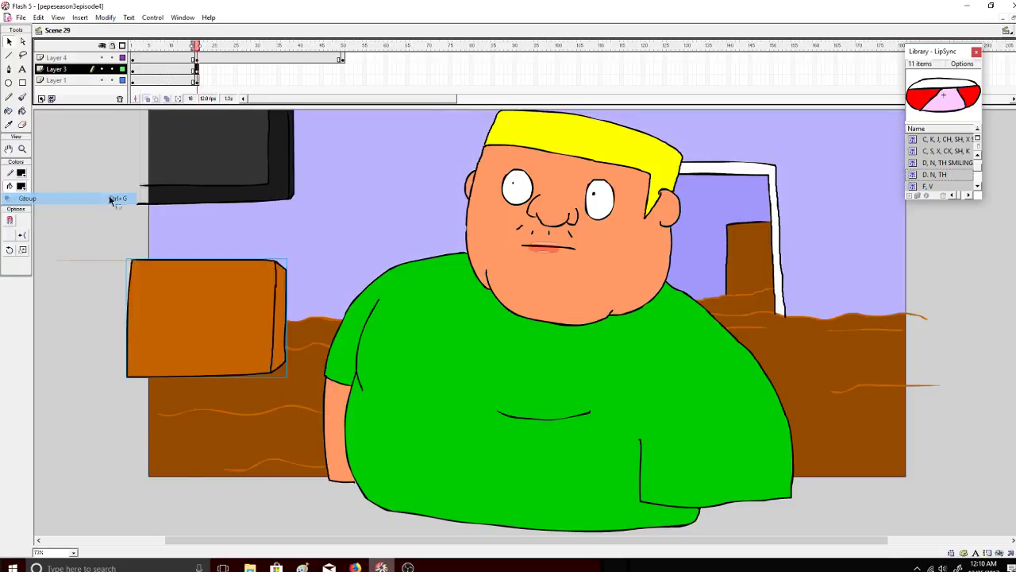
click(196, 80)
click(105, 17)
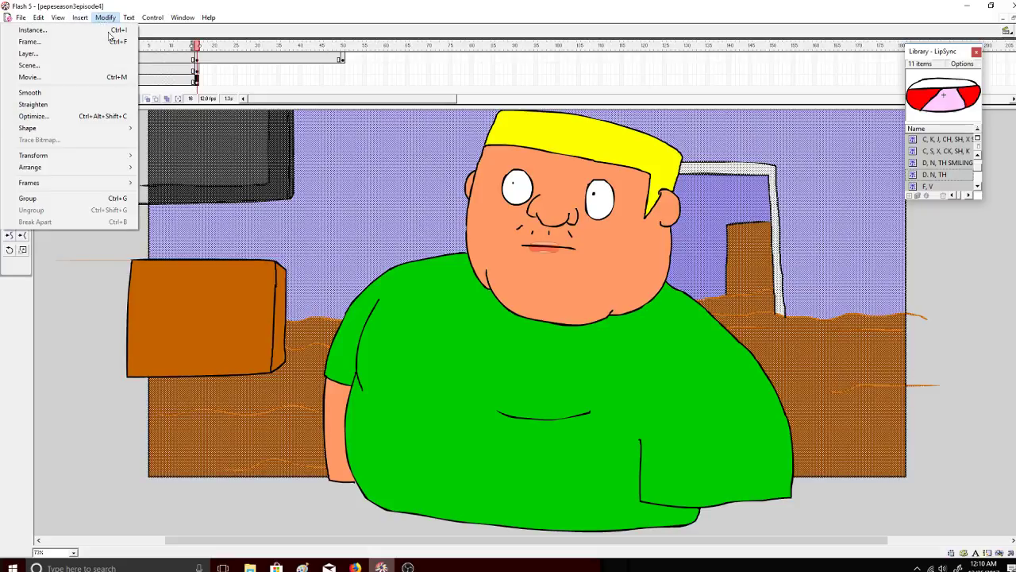
click(111, 198)
Insert keyframes at frame 50 of Layer 1 and Layer 3.
right_click(341, 81)
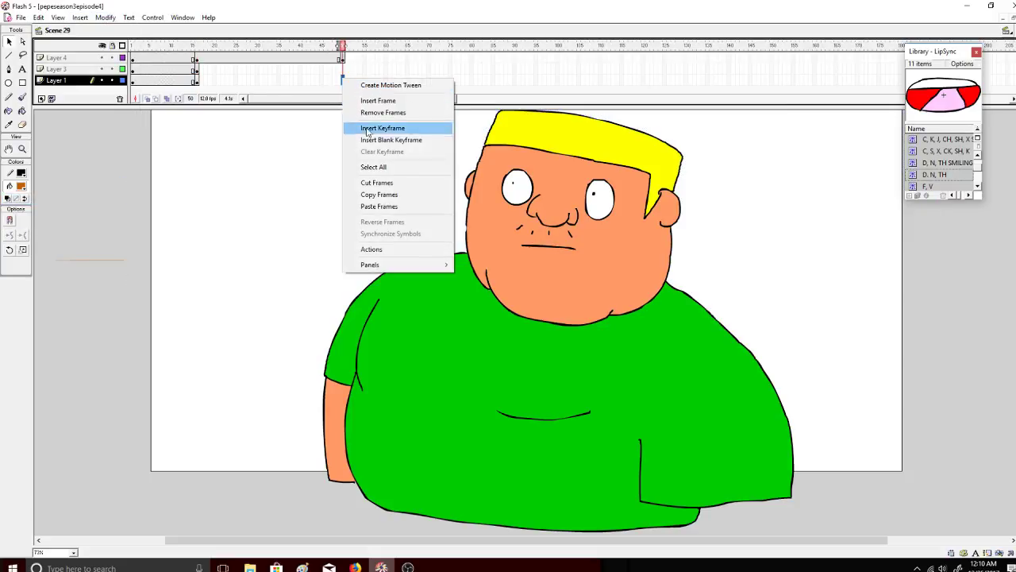
click(373, 128)
right_click(342, 70)
click(382, 119)
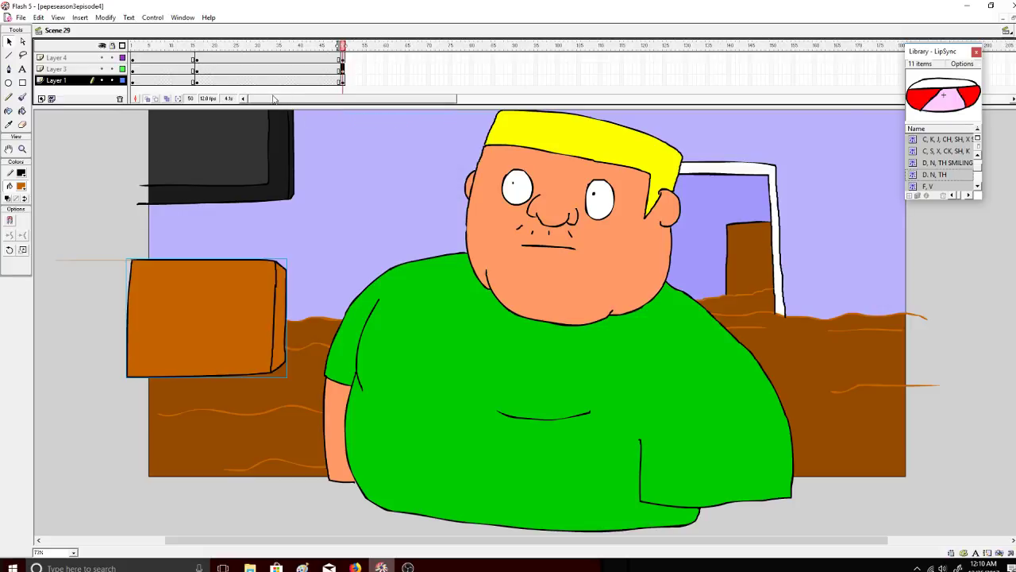
Select the artwork on Layers 1, 3 and 4 at frame 50 and scale it up together from two opposite corners.
click(341, 80)
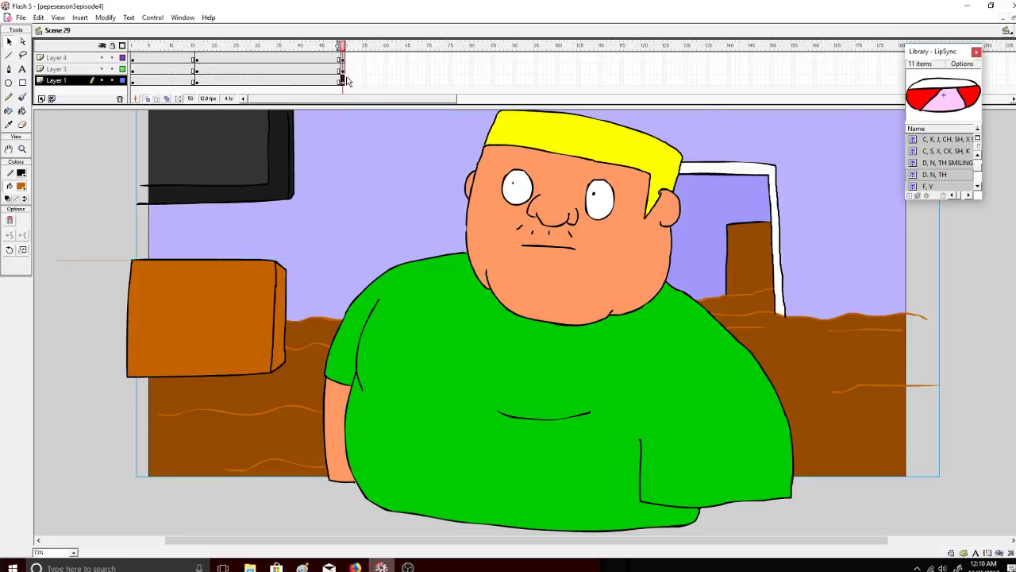
drag(343, 75, 343, 59)
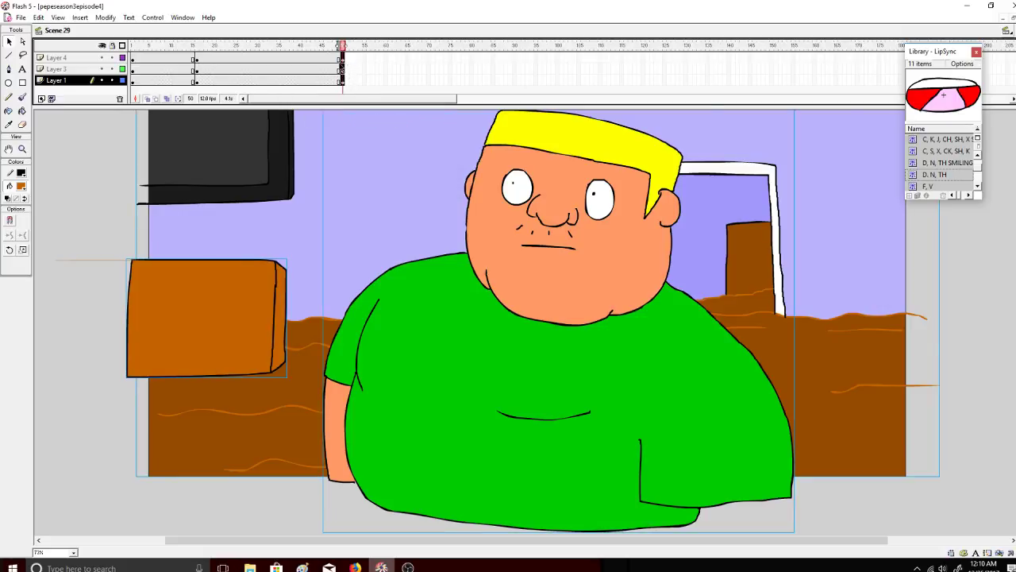
click(22, 149)
click(23, 220)
click(117, 230)
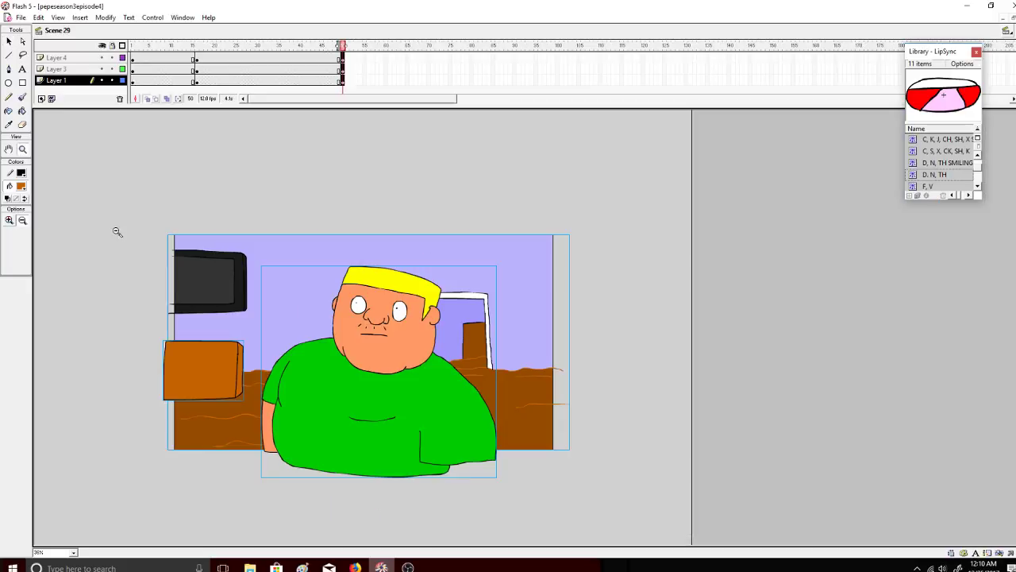
click(22, 249)
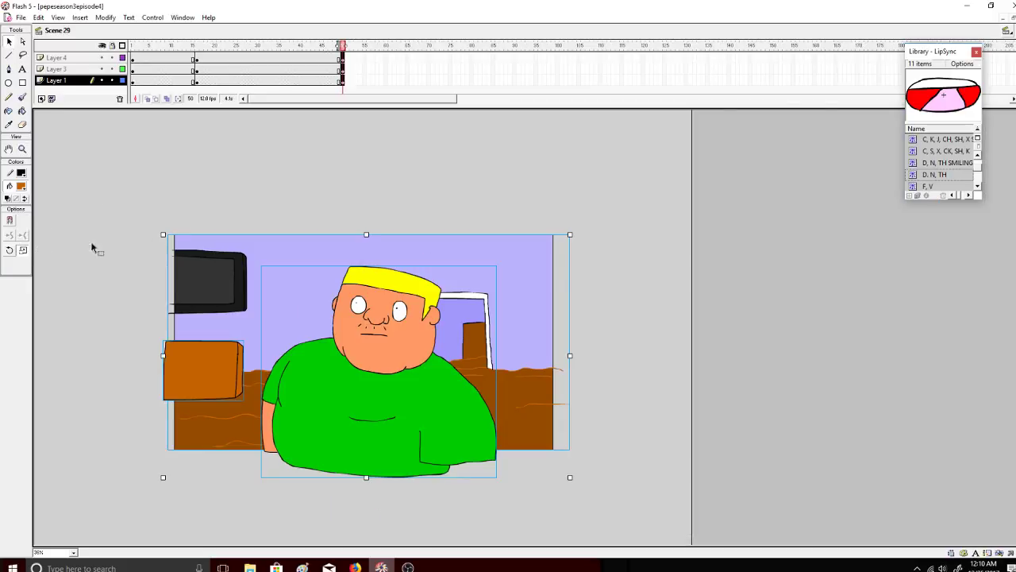
drag(163, 234, 59, 173)
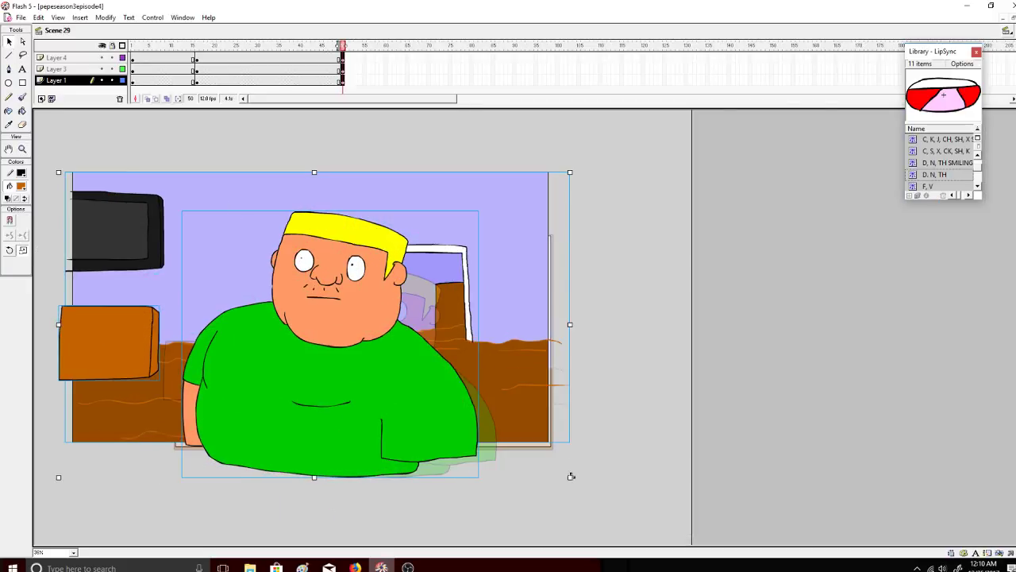
drag(572, 476, 623, 508)
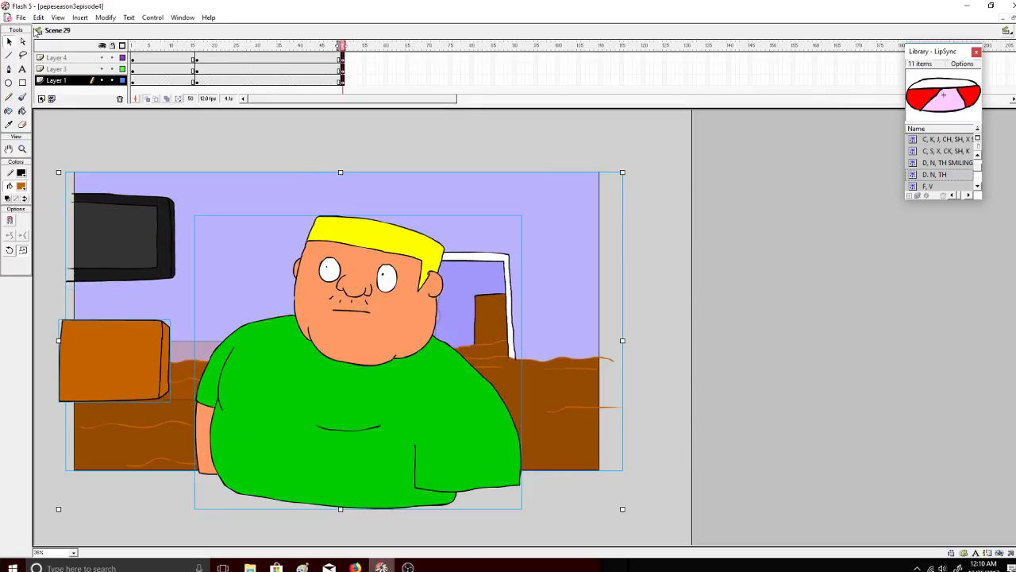
Hide the work area around the stage and shift the enlarged frame 50 artwork down and slightly right.
click(58, 16)
click(64, 146)
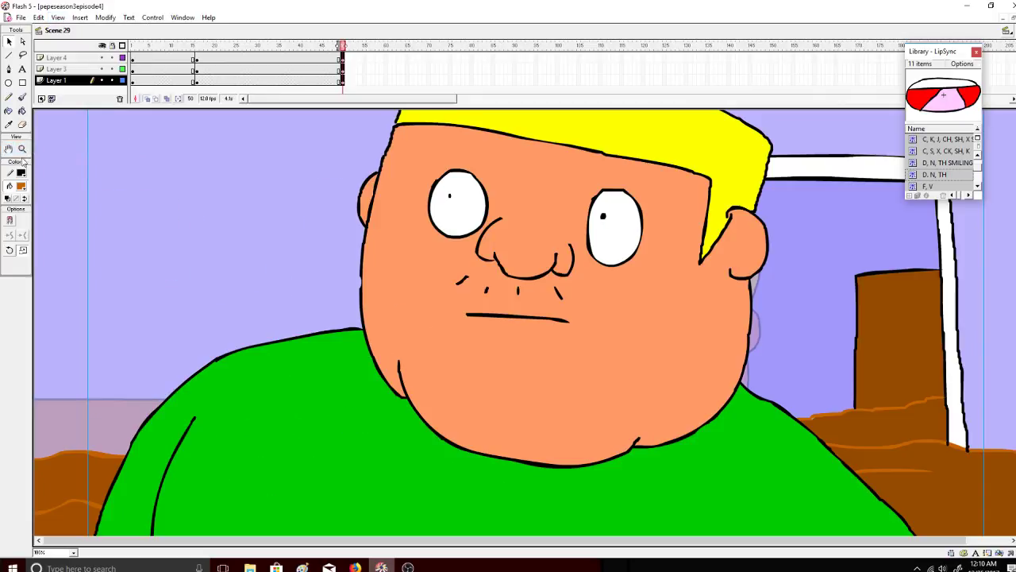
click(22, 151)
click(23, 222)
click(90, 221)
click(9, 41)
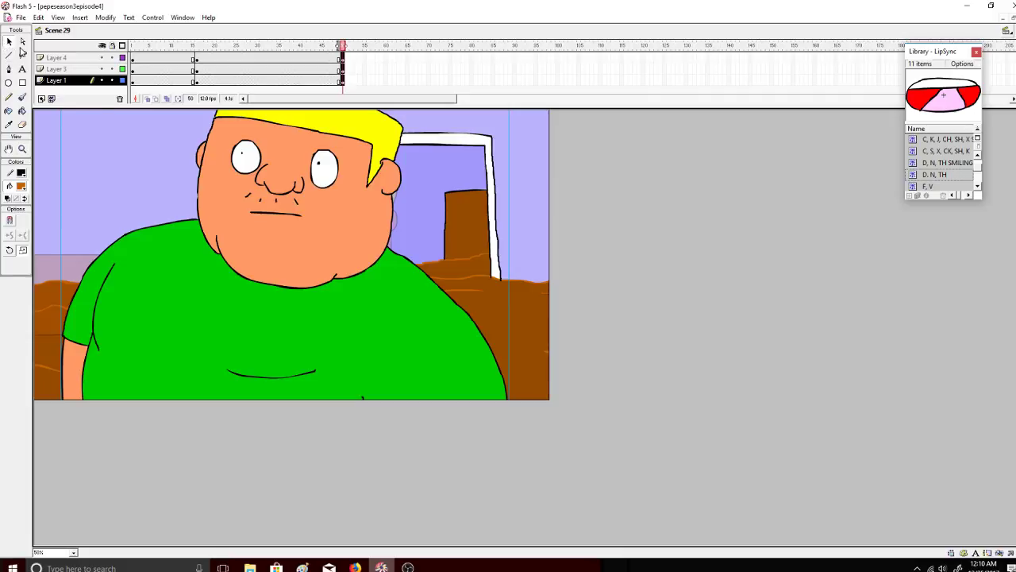
drag(301, 217, 324, 258)
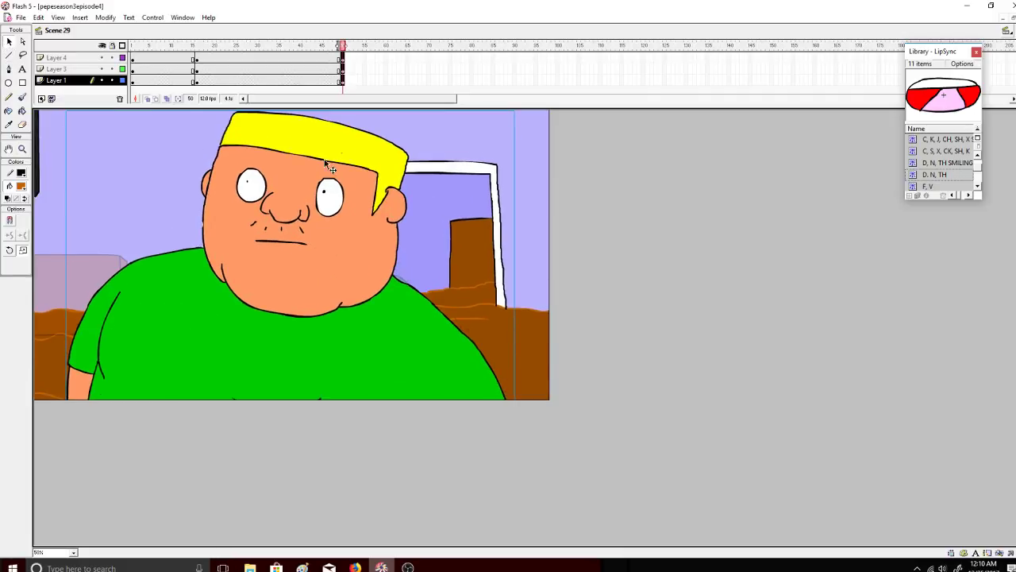
Create motion tweens between frames 16 and 50 on Layers 4, 3 and 1, and play the scene from frame 1.
mouse_move(350, 47)
mouse_down()
mouse_move(334, 48)
mouse_move(343, 48)
mouse_up()
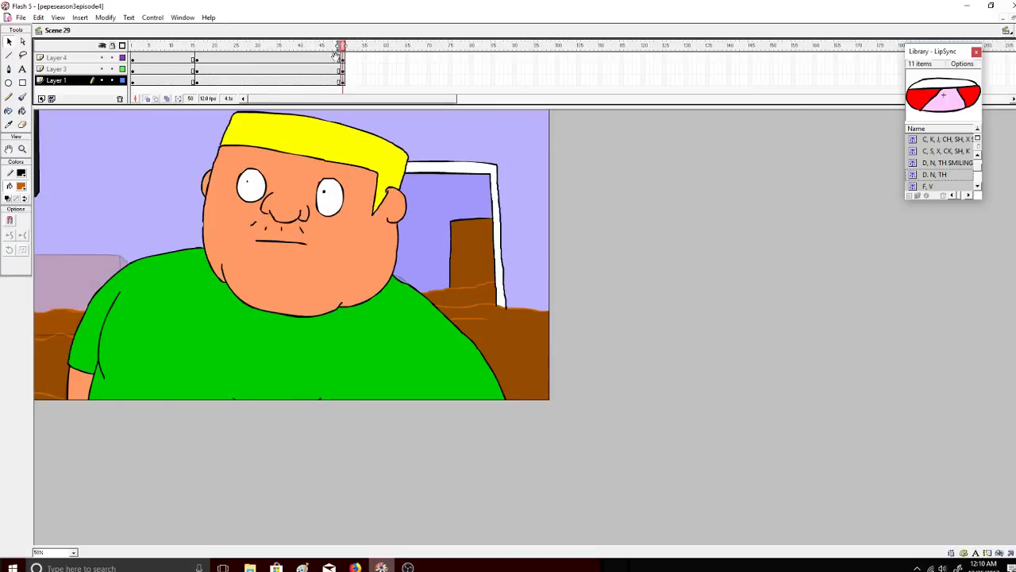
click(323, 59)
right_click(326, 62)
click(375, 69)
right_click(329, 72)
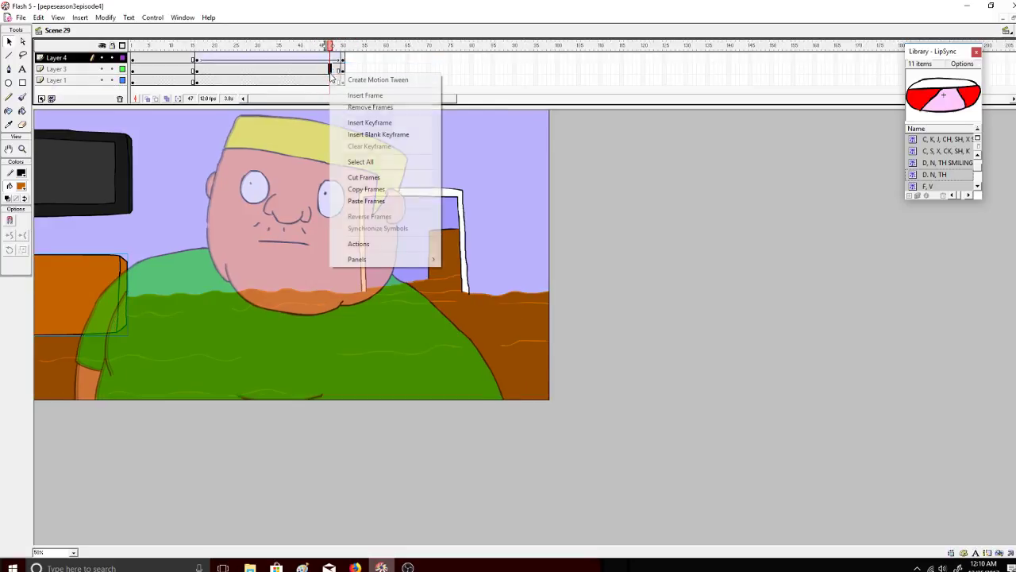
click(321, 72)
click(343, 46)
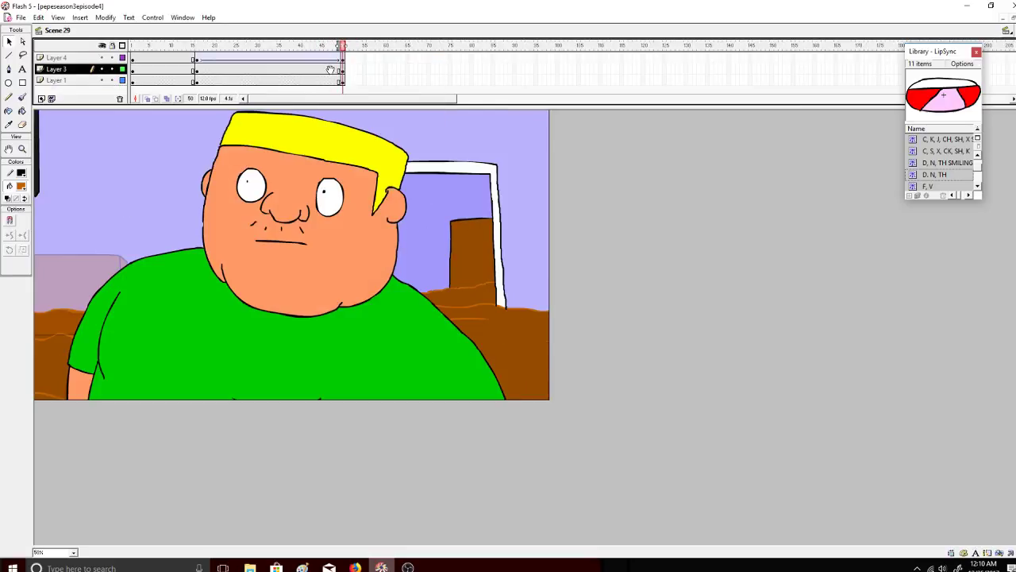
click(330, 69)
right_click(331, 71)
click(335, 77)
drag(328, 45, 98, 43)
right_click(329, 80)
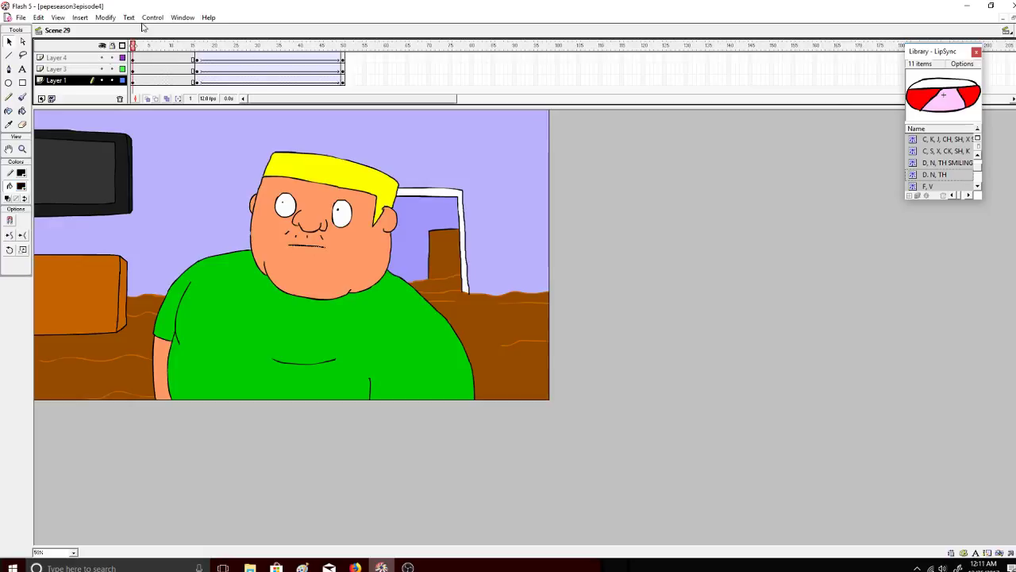
click(153, 18)
click(157, 31)
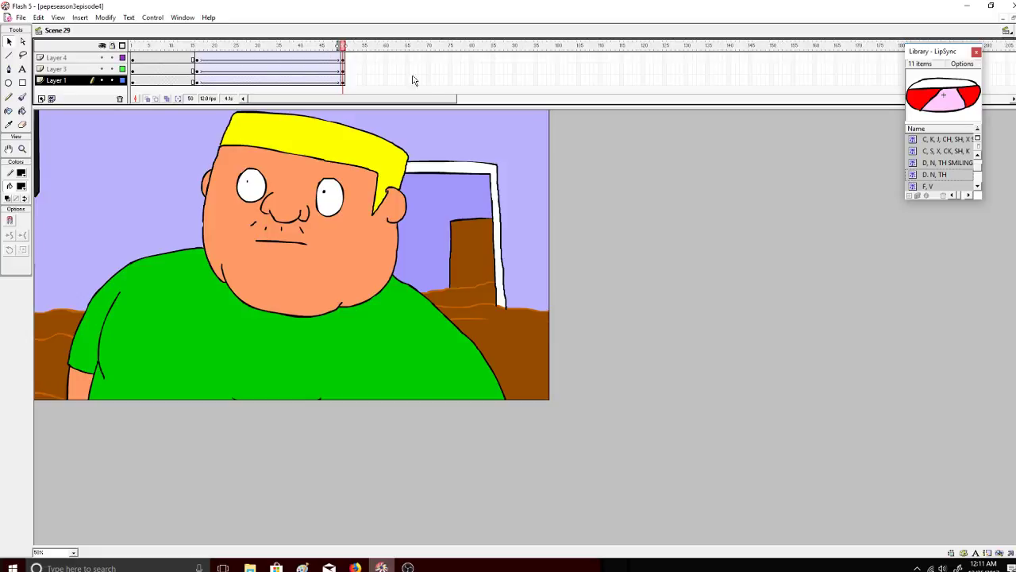
Move the frame 50 keyframes of Layers 4, 3 and 1 to frame 29.
click(1013, 57)
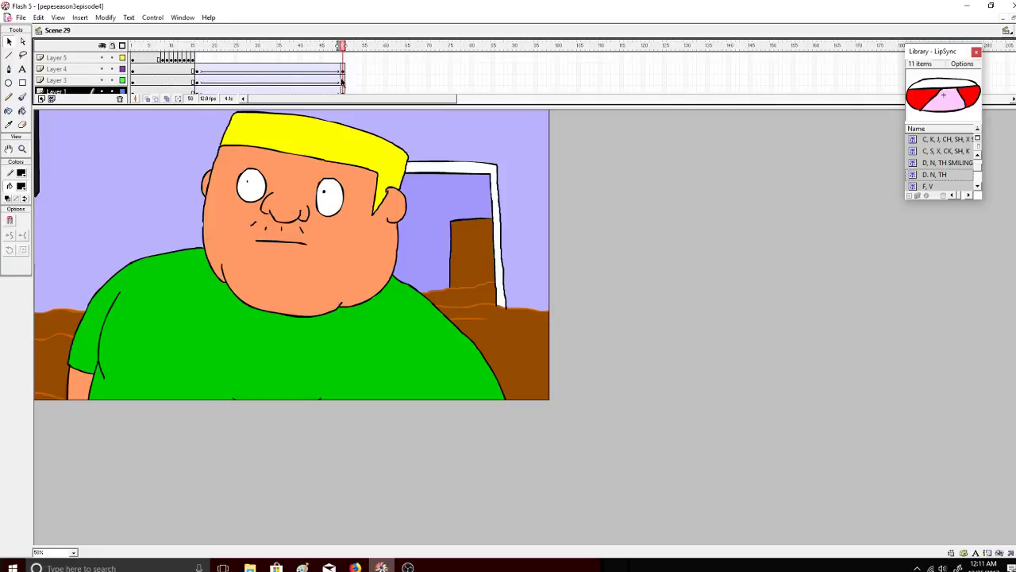
click(252, 69)
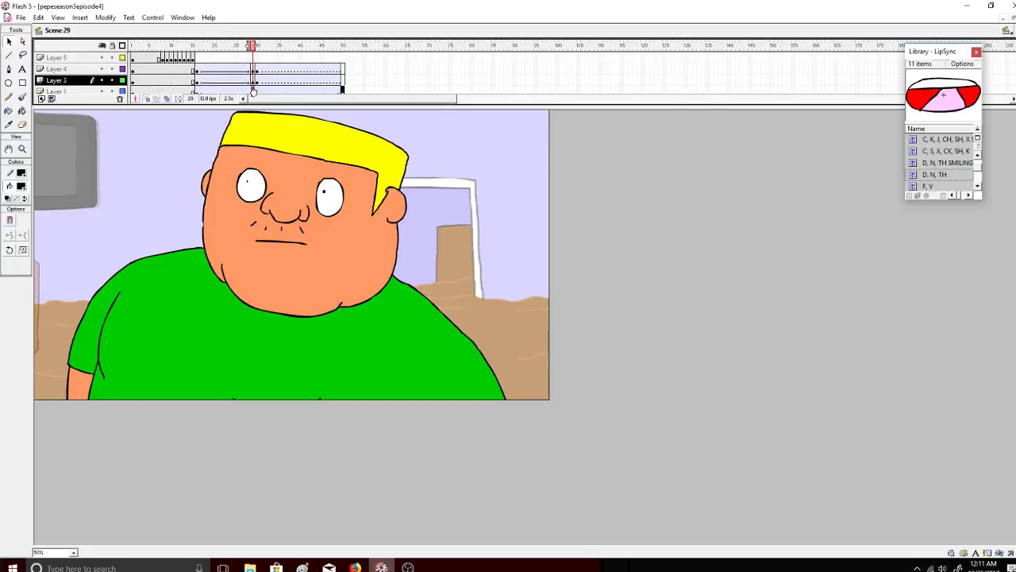
click(253, 90)
Remove the frames from 30 onward on Layers 4, 3 and 1, and play the shortened scene.
drag(351, 69, 257, 93)
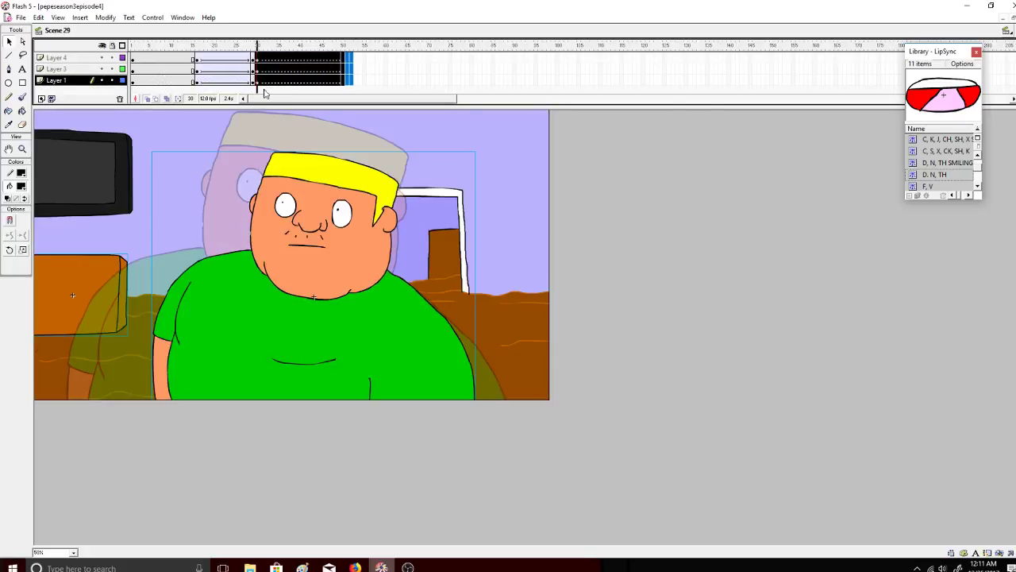
right_click(272, 76)
click(288, 111)
click(167, 46)
click(157, 18)
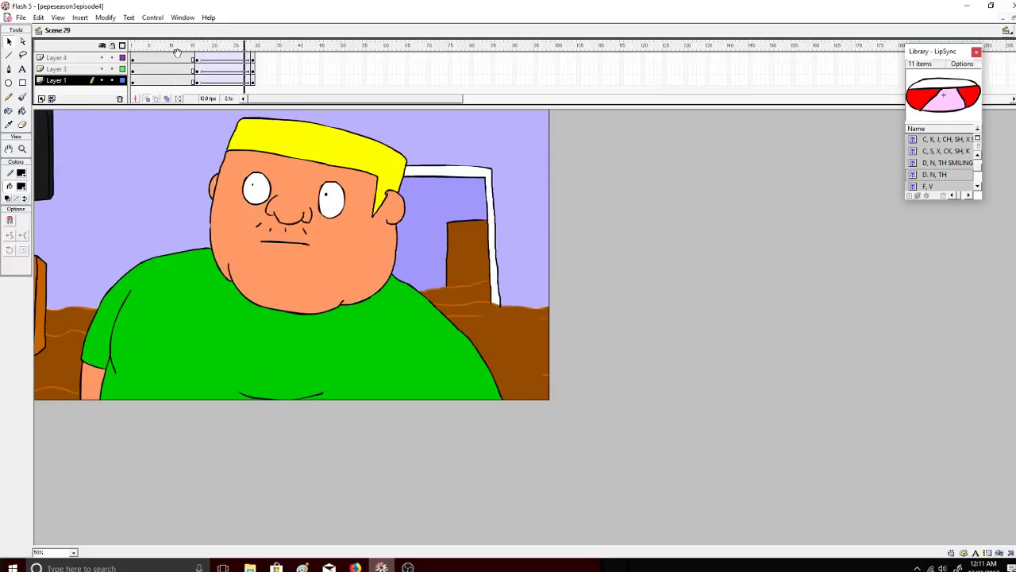
Shorten the zoom on Layers 4, 3 and 1 to end at frame 20, removing the frames from 21 onward, and replay the scene.
click(227, 46)
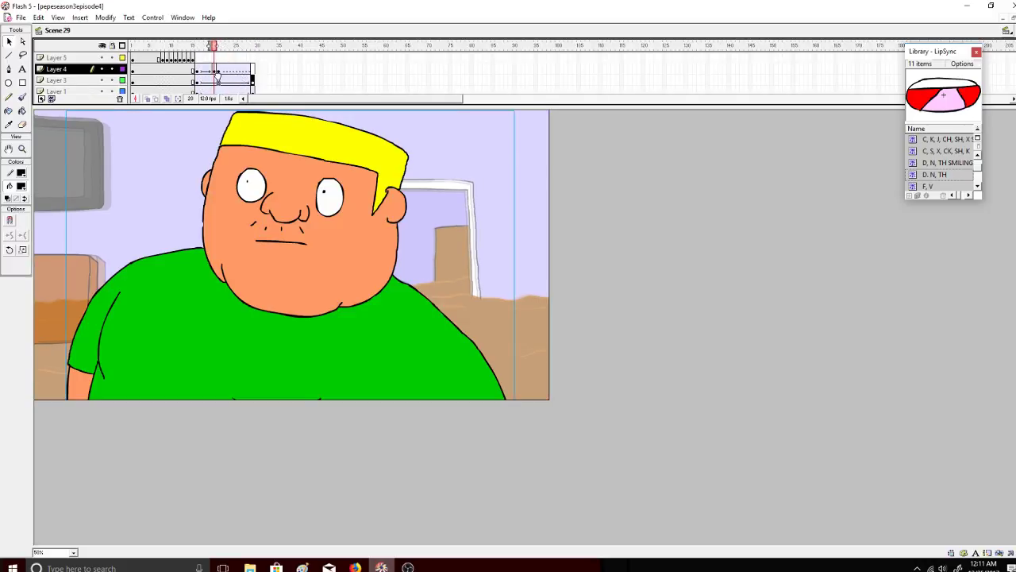
click(214, 80)
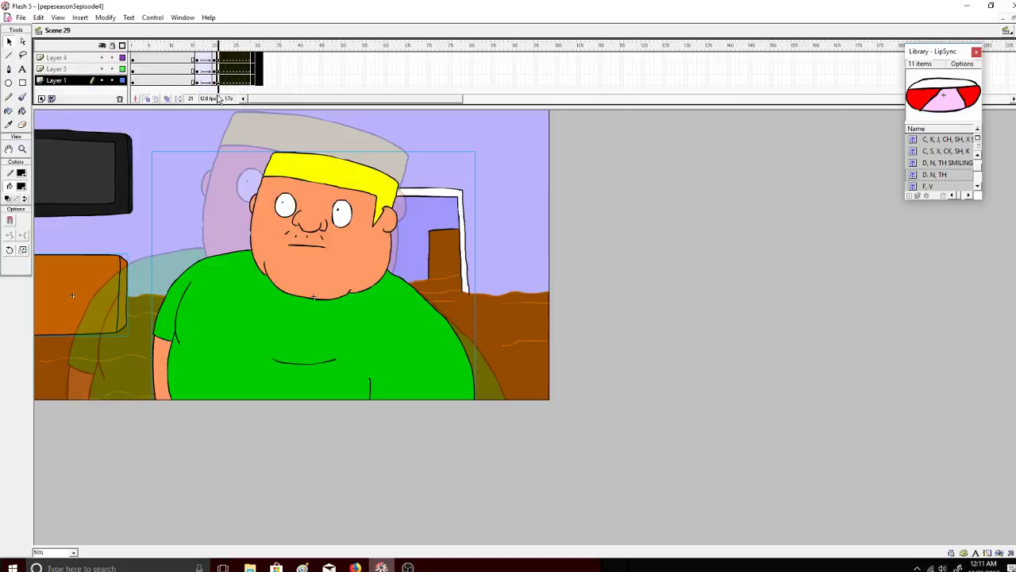
drag(217, 57, 262, 81)
right_click(232, 75)
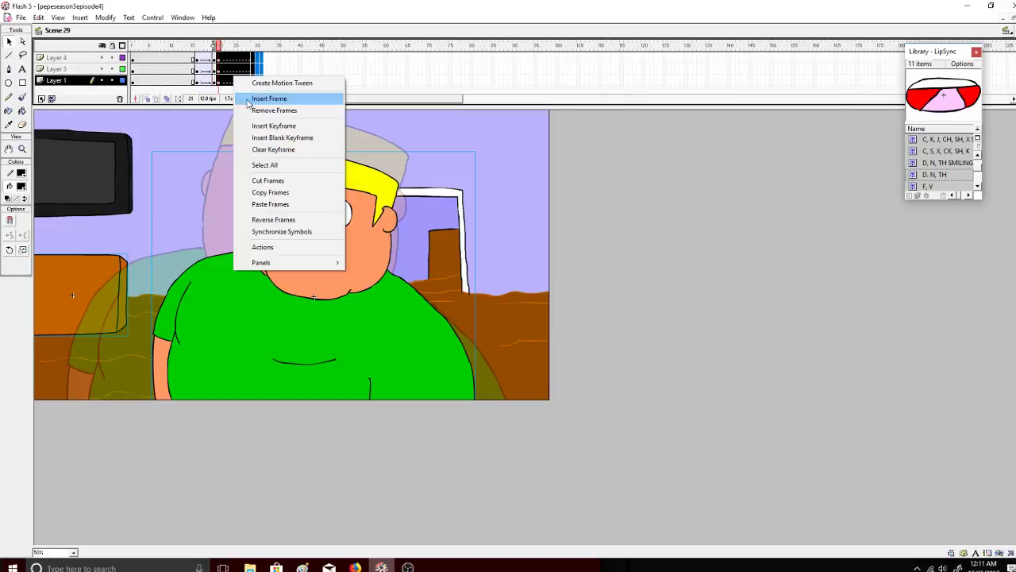
click(273, 106)
click(132, 45)
click(153, 17)
click(154, 31)
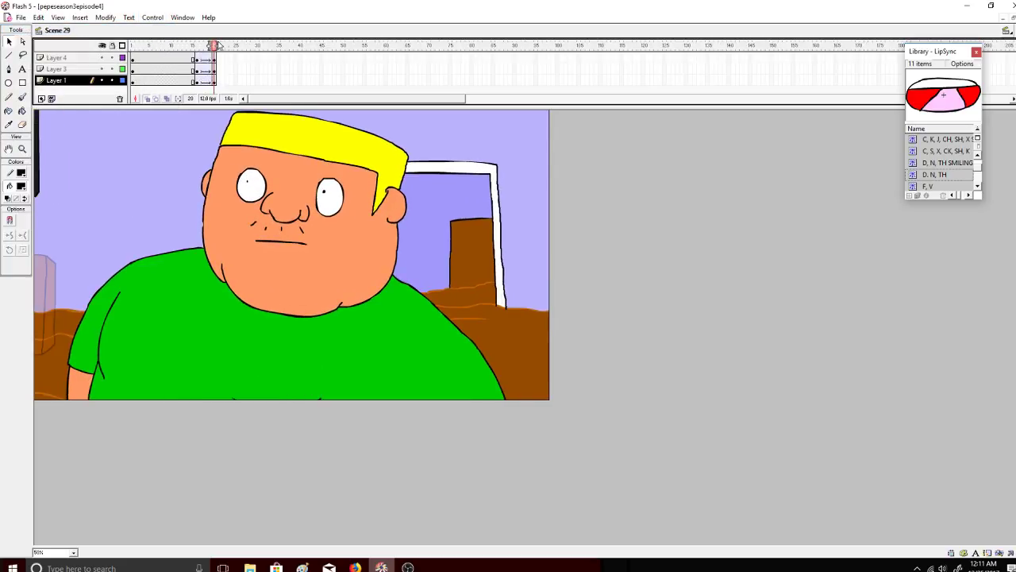
Insert keyframes at frame 21 on Layers 4, 3 and 1.
click(1013, 57)
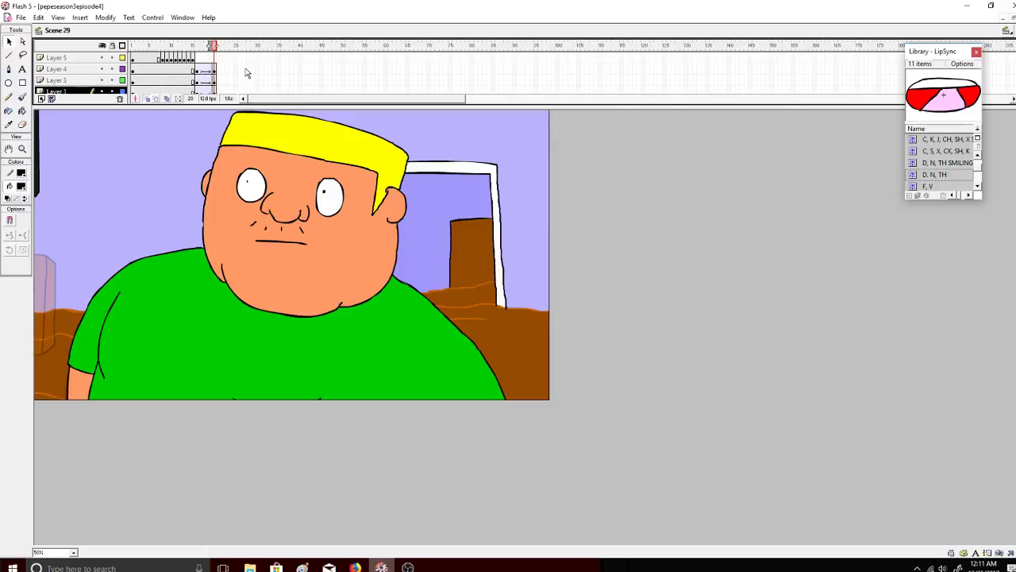
right_click(220, 70)
click(255, 91)
right_click(220, 80)
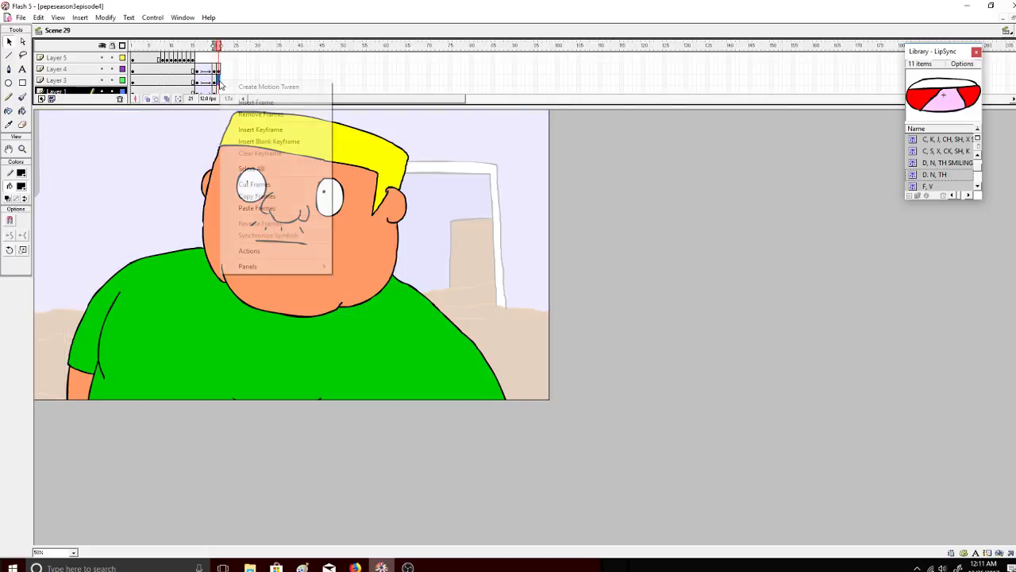
click(243, 132)
right_click(217, 83)
click(246, 119)
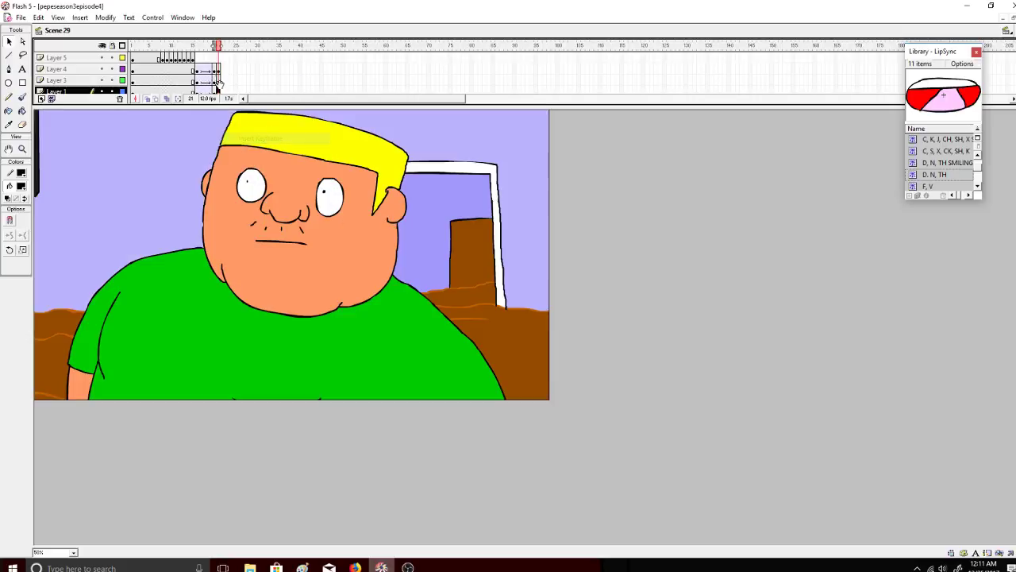
Ungroup the frame 21 artwork on Layers 4, 3 and 1, and lock every layer except Layer 4.
click(219, 69)
click(105, 18)
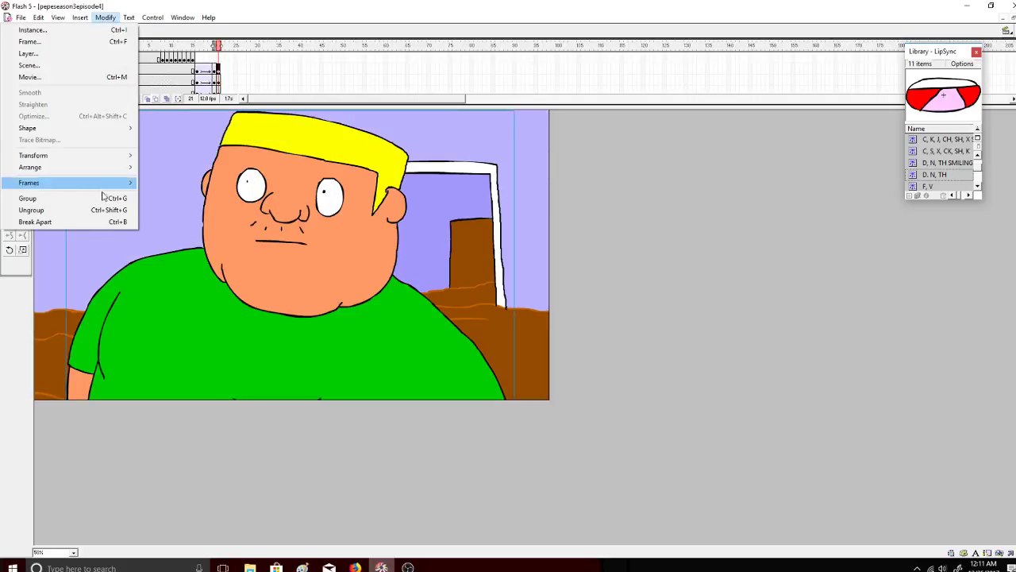
click(101, 210)
click(214, 80)
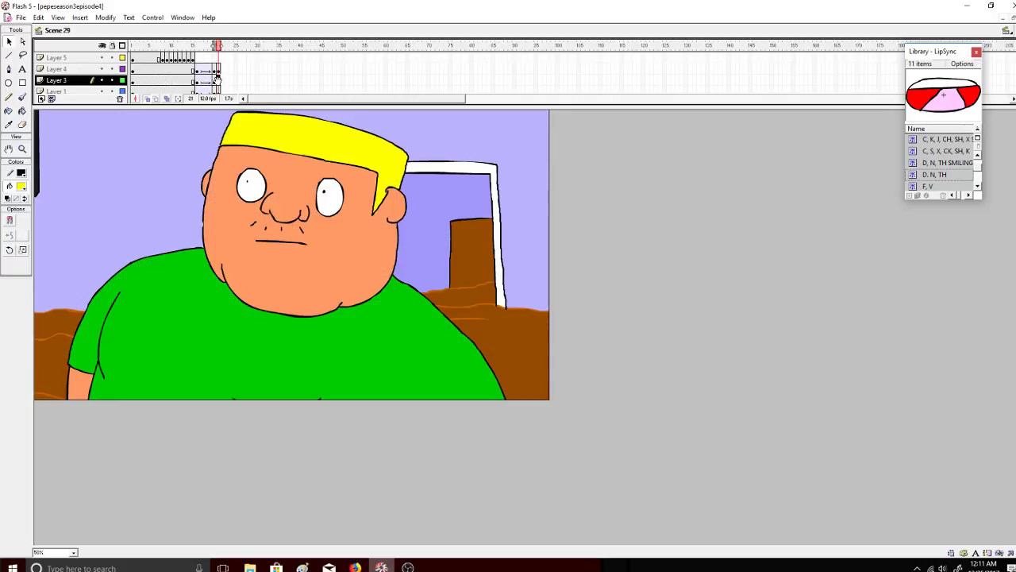
click(104, 17)
click(102, 210)
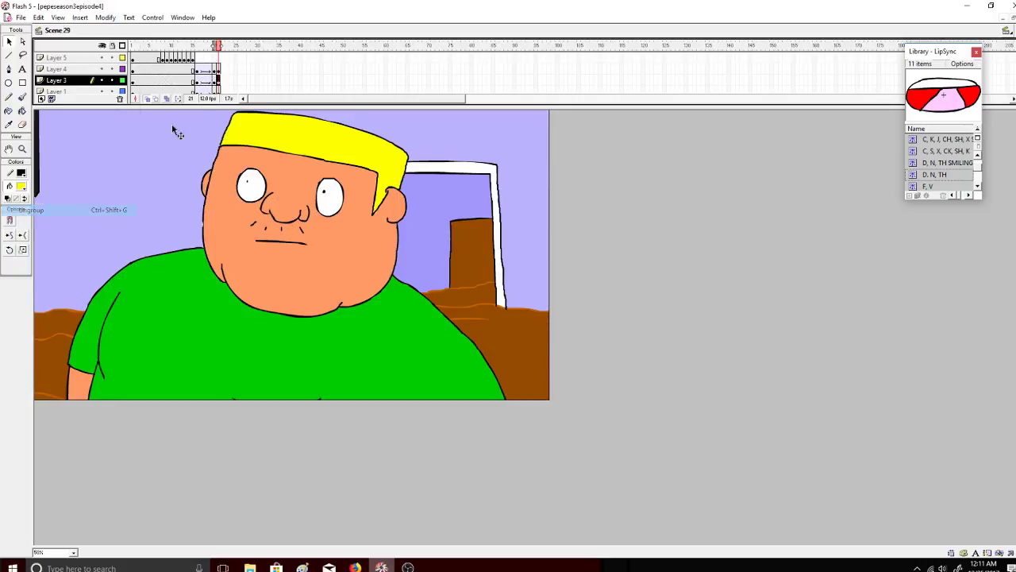
click(216, 91)
click(104, 18)
click(102, 208)
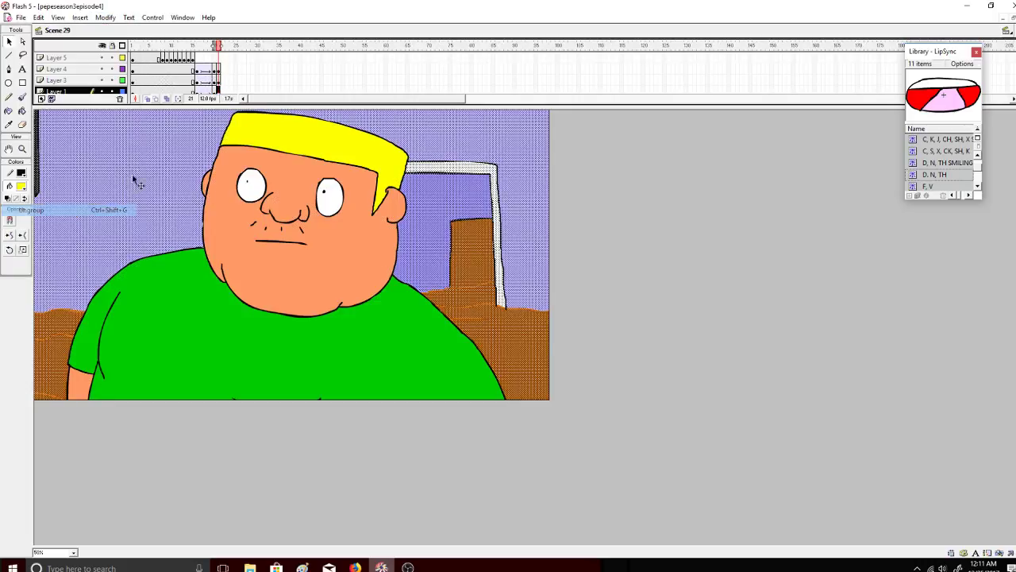
click(112, 46)
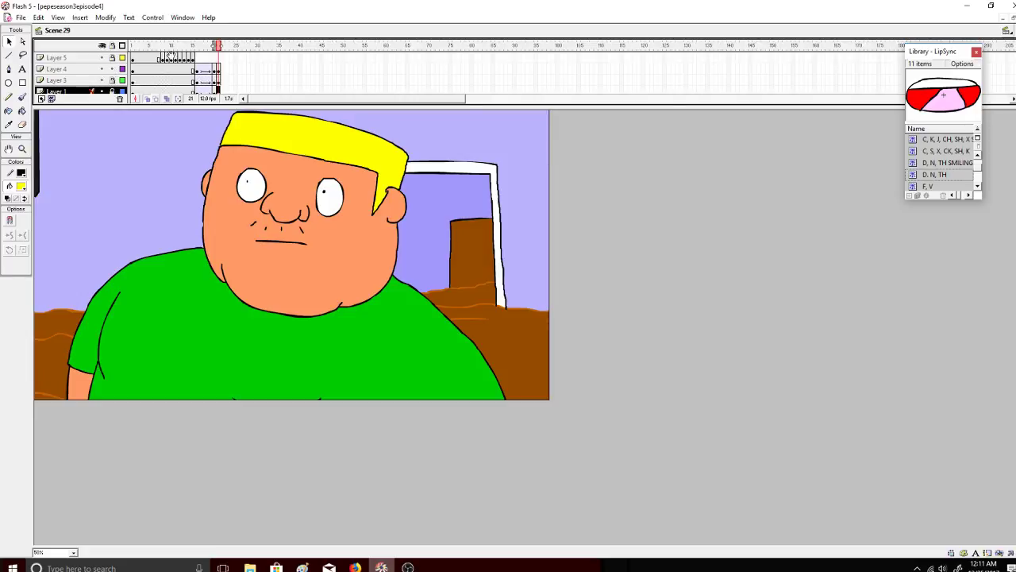
click(218, 70)
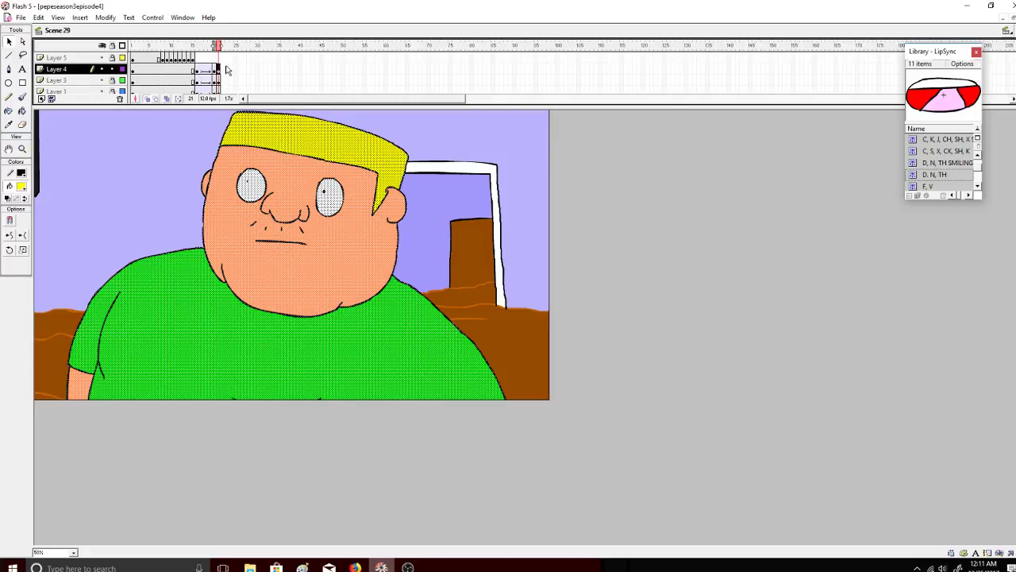
Switch to Firefox to check the YouTube live dashboard, and look through the scene list in OBS.
click(355, 568)
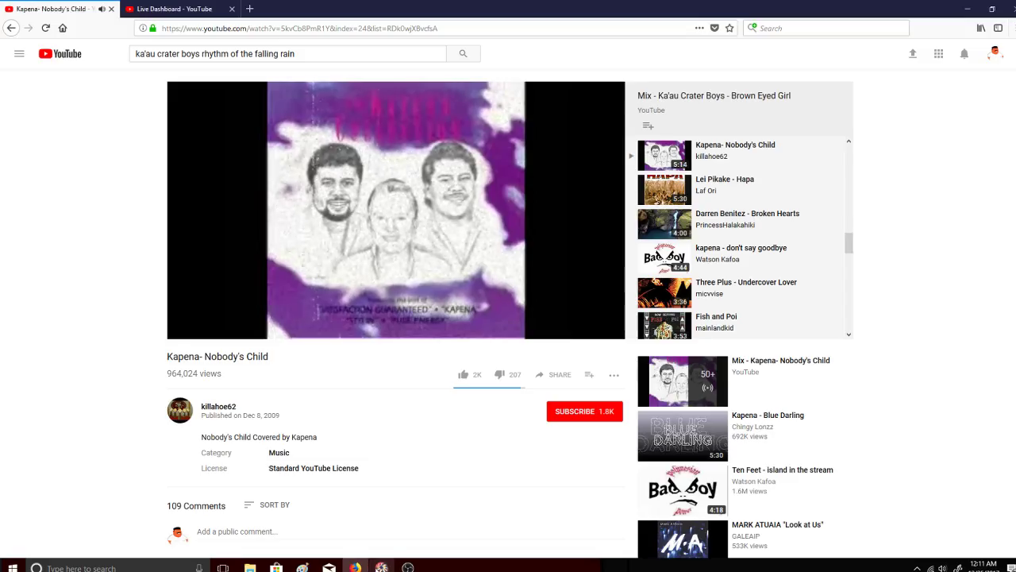
click(174, 8)
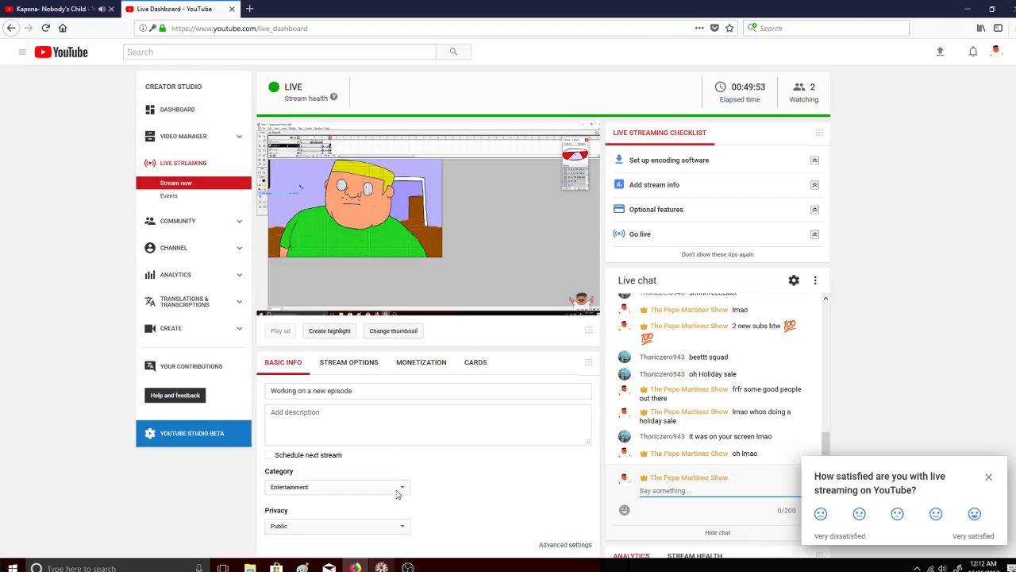
click(354, 568)
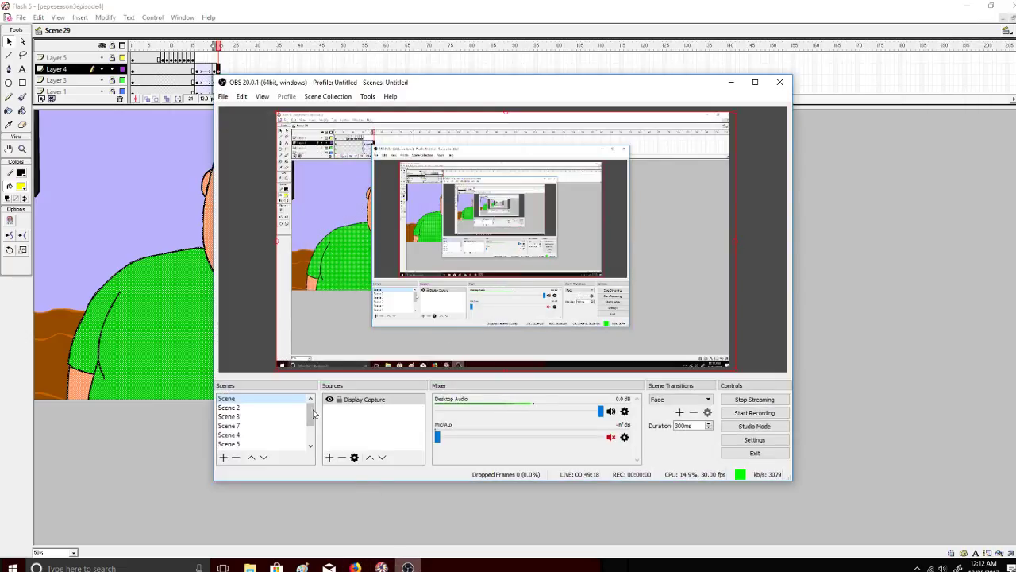
scroll(300, 438, down, 3)
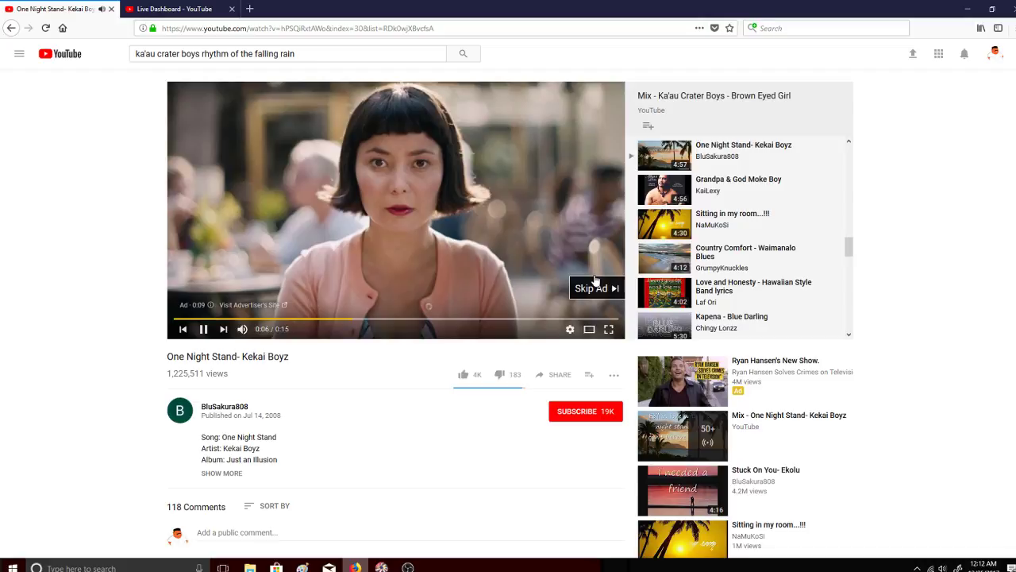
Skip the ad on the YouTube music video, check the live dashboard, and switch back to Flash.
click(595, 282)
click(151, 11)
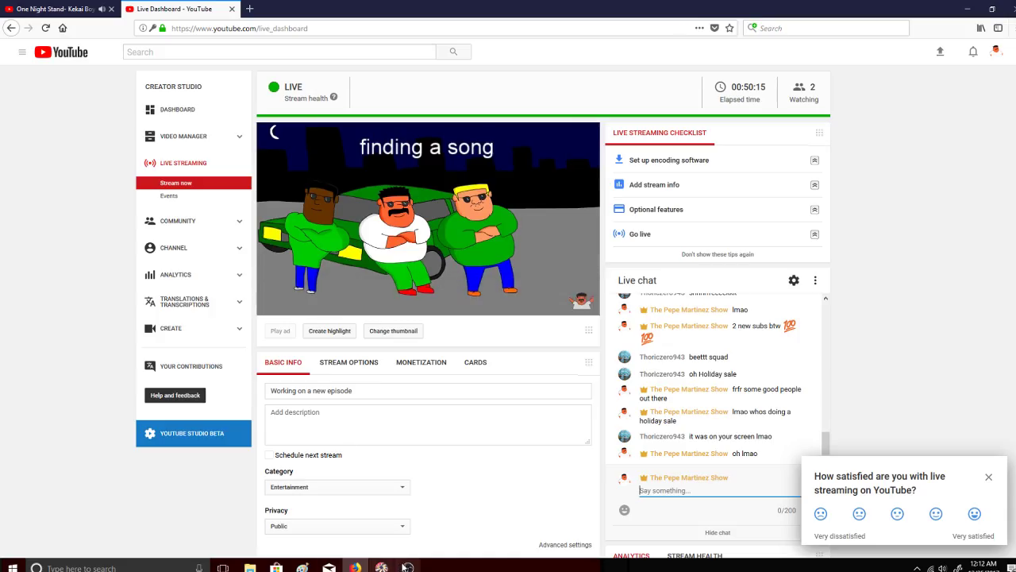
click(381, 567)
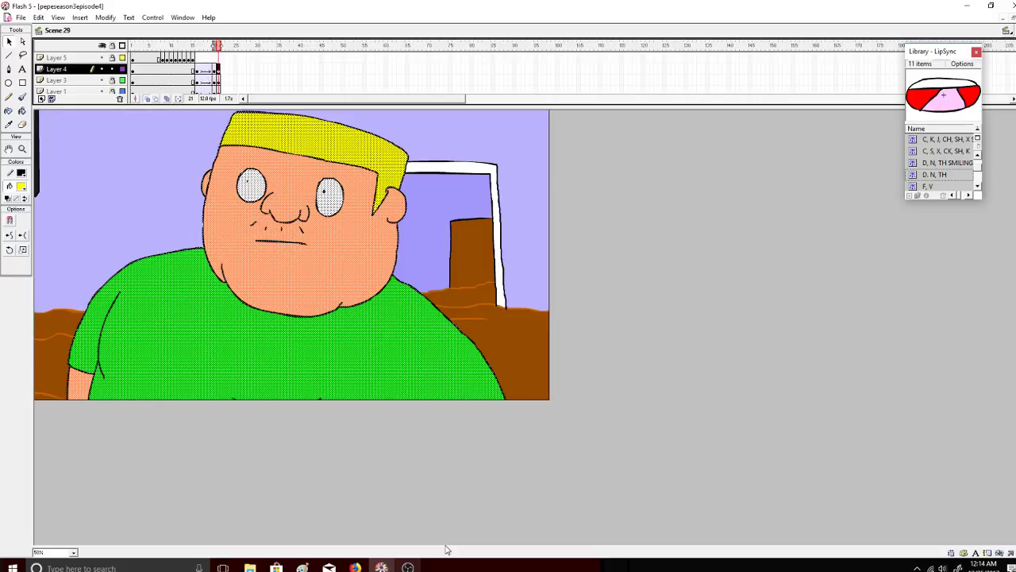
Extend the background on Layers 1 and 3 by inserting keyframes at frame 70.
right_click(343, 89)
click(341, 89)
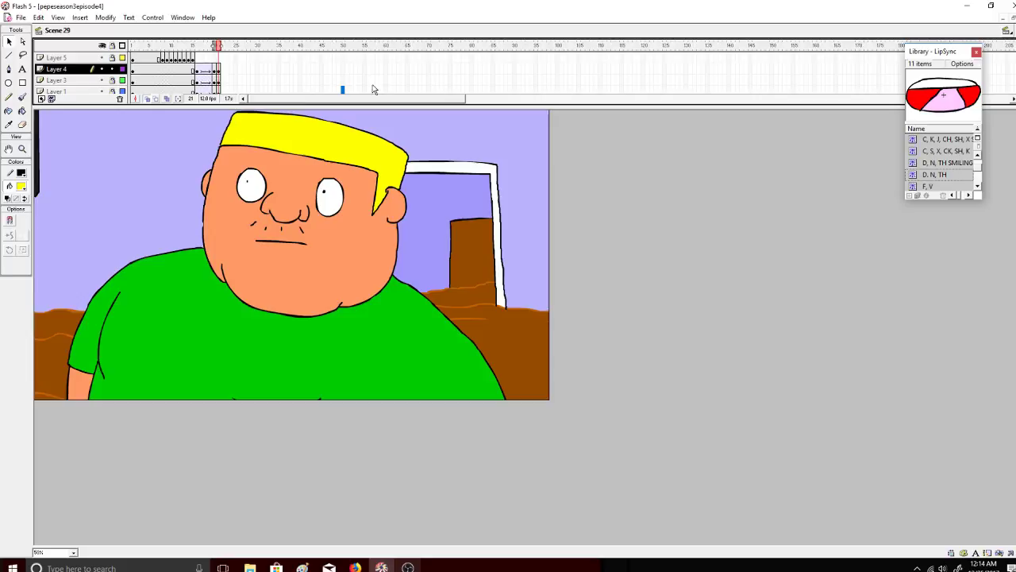
right_click(426, 89)
click(468, 138)
right_click(429, 79)
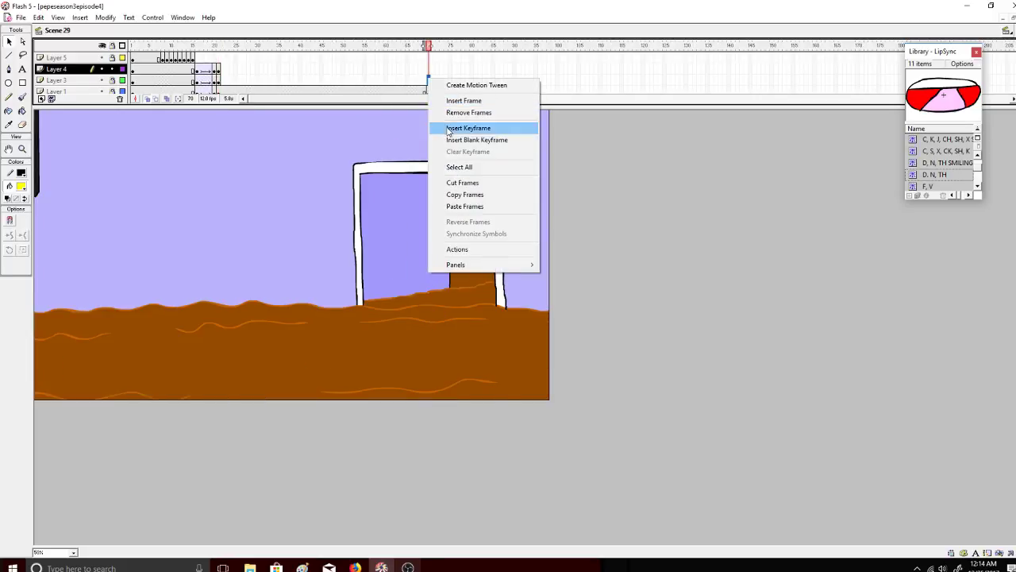
click(473, 129)
Insert a keyframe at frame 22 on Layer 4 to hold the character.
click(215, 47)
click(223, 48)
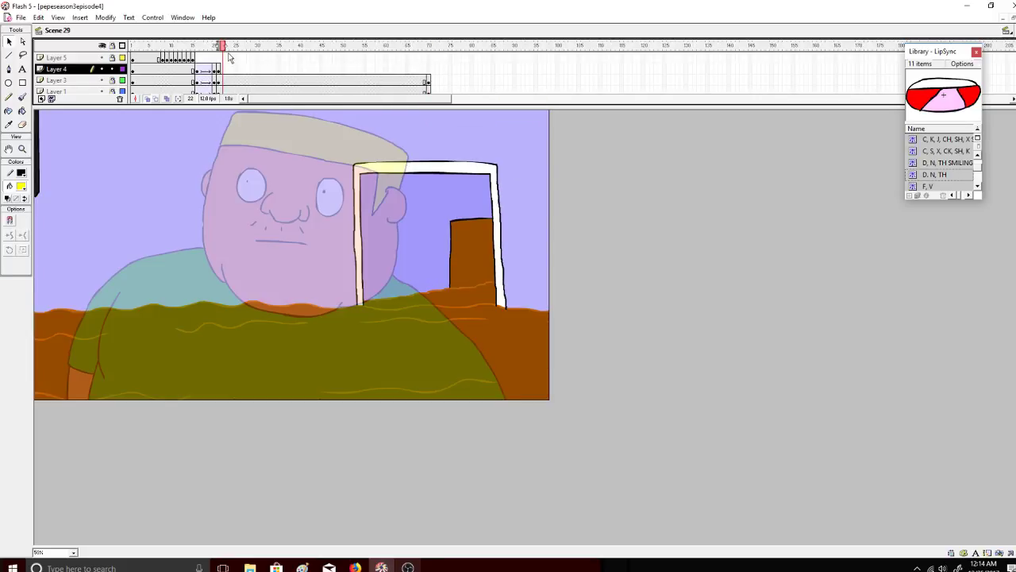
drag(225, 48, 218, 48)
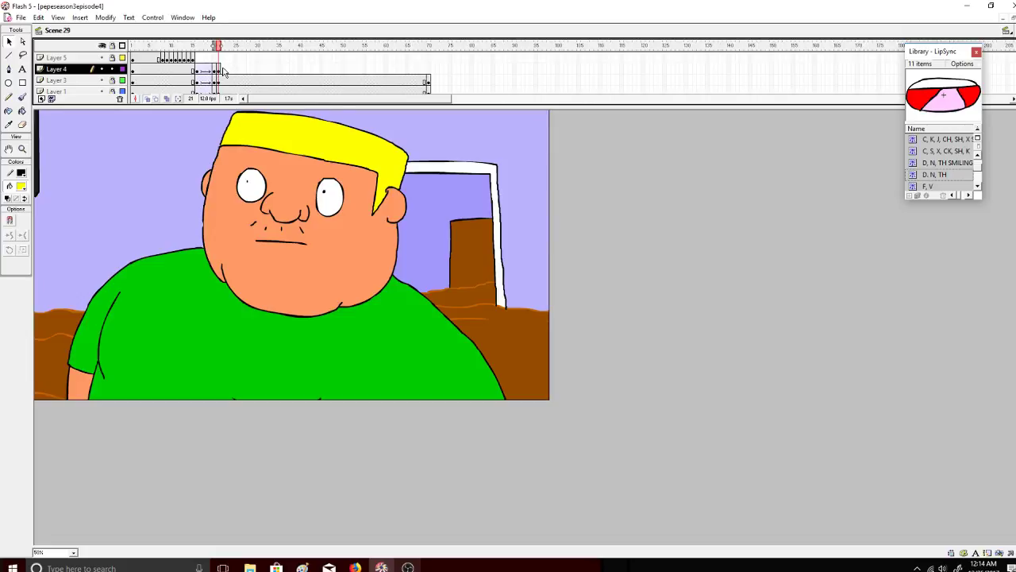
right_click(224, 71)
click(254, 116)
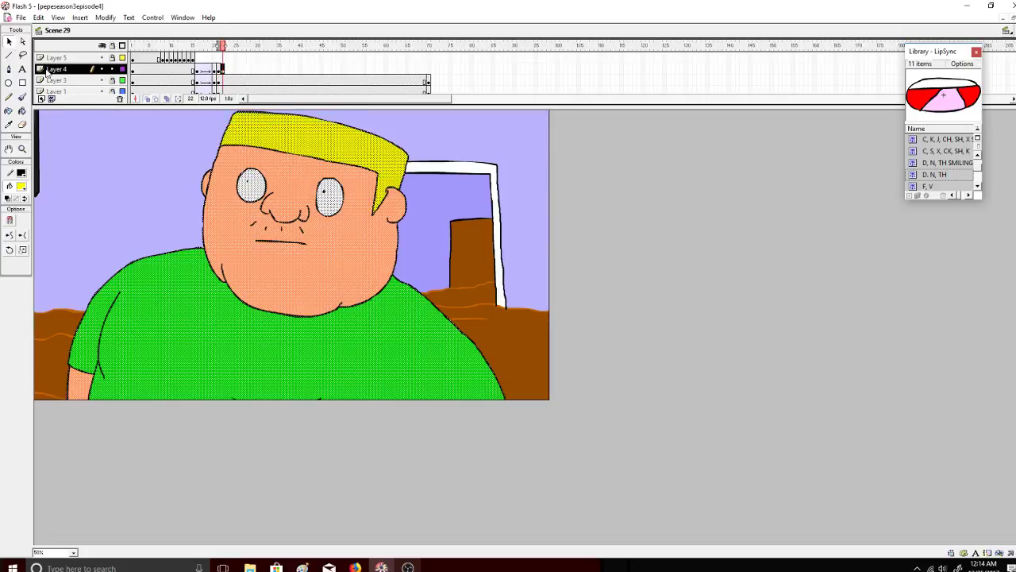
Show the work area and brush black upper and lower eyelid lines across both of the character's eyes on frame 22.
click(20, 42)
click(22, 96)
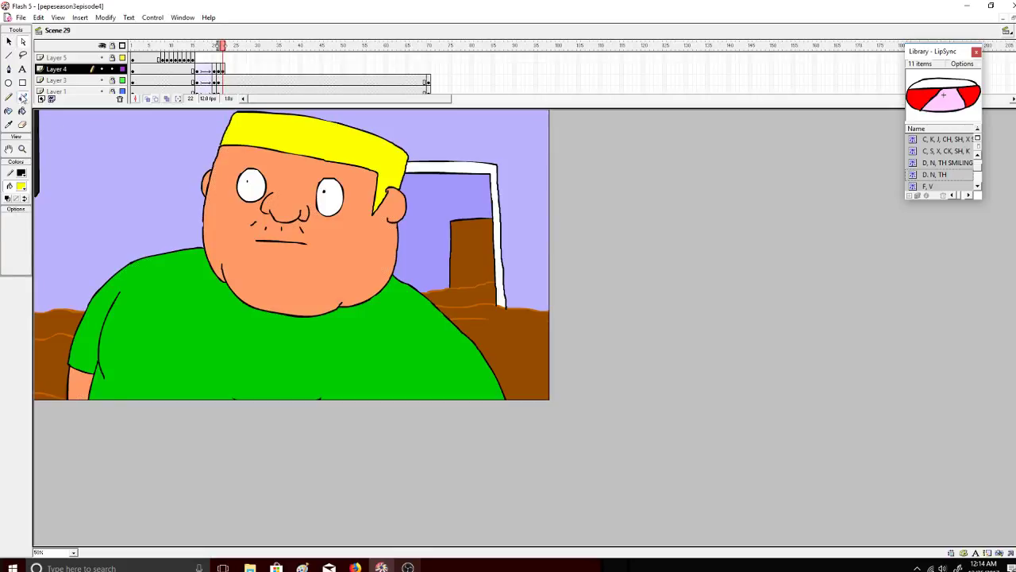
click(23, 188)
click(8, 213)
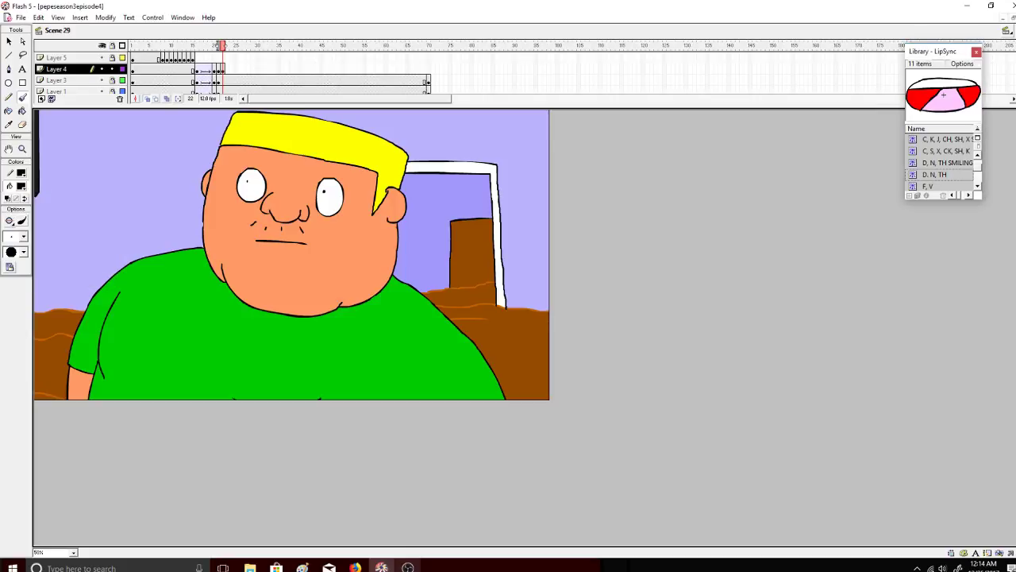
click(58, 16)
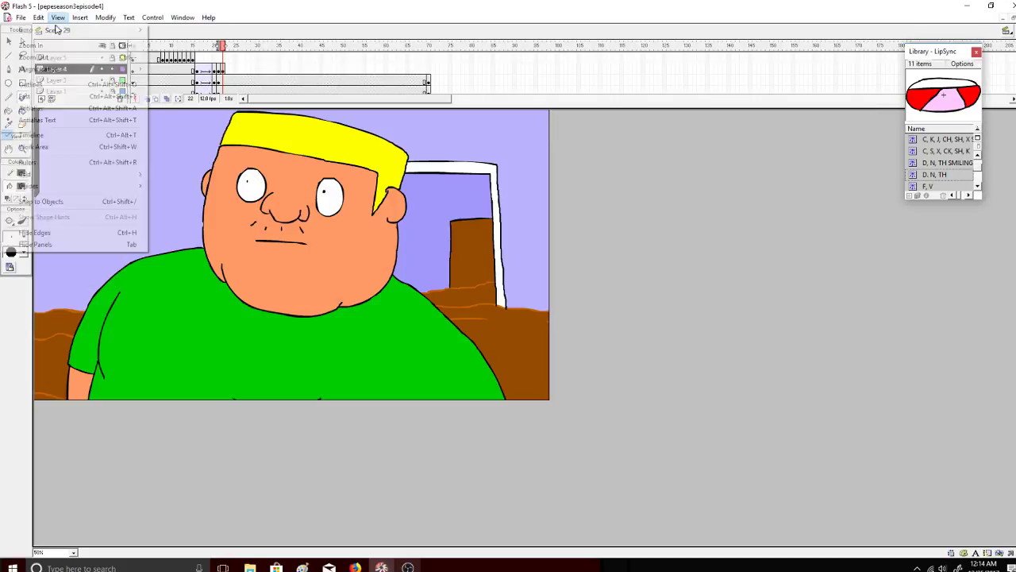
click(69, 146)
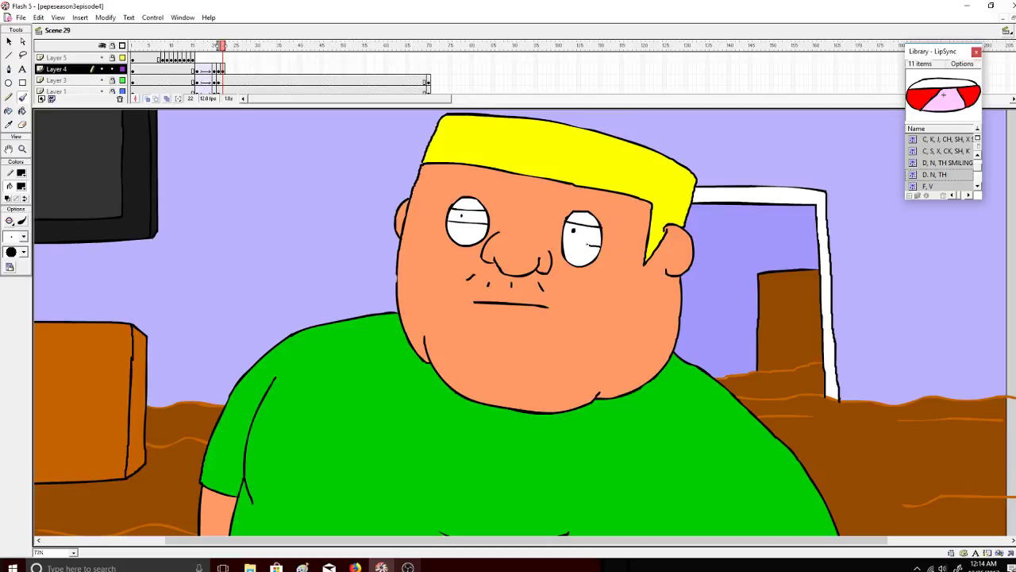
Fill the upper and lower eyelids of both eyes on frame 22 with the orange skin colour.
click(22, 111)
click(22, 185)
click(474, 232)
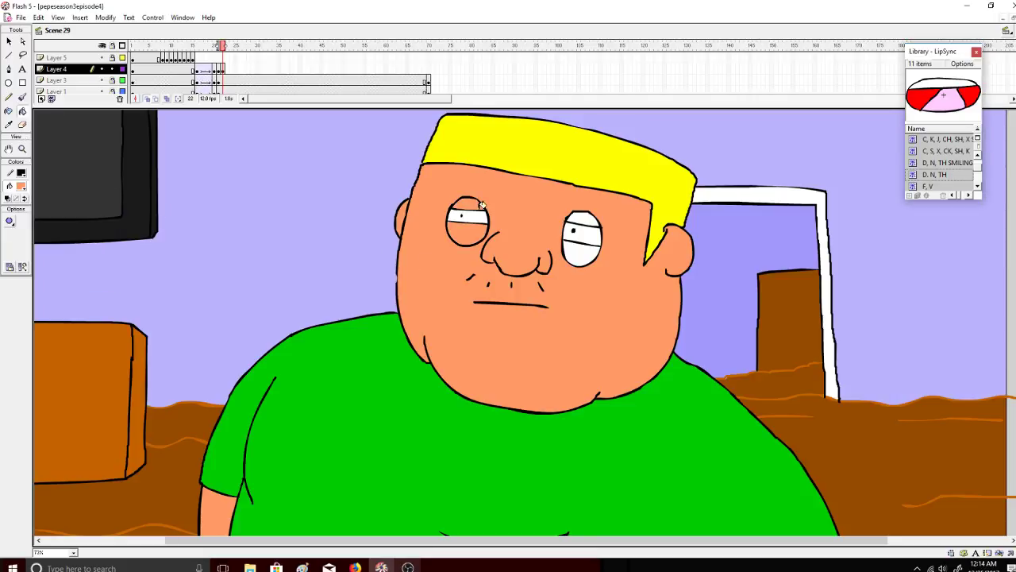
click(584, 221)
Copy the open-eyed character from frame 21 of Layer 4 and paste it into frame 23.
right_click(218, 72)
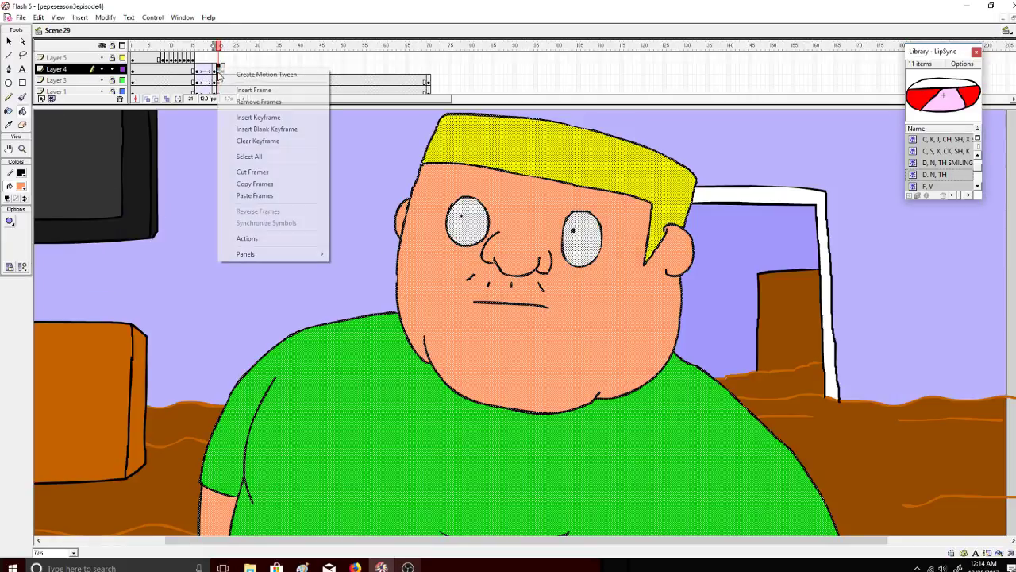
click(254, 184)
right_click(226, 70)
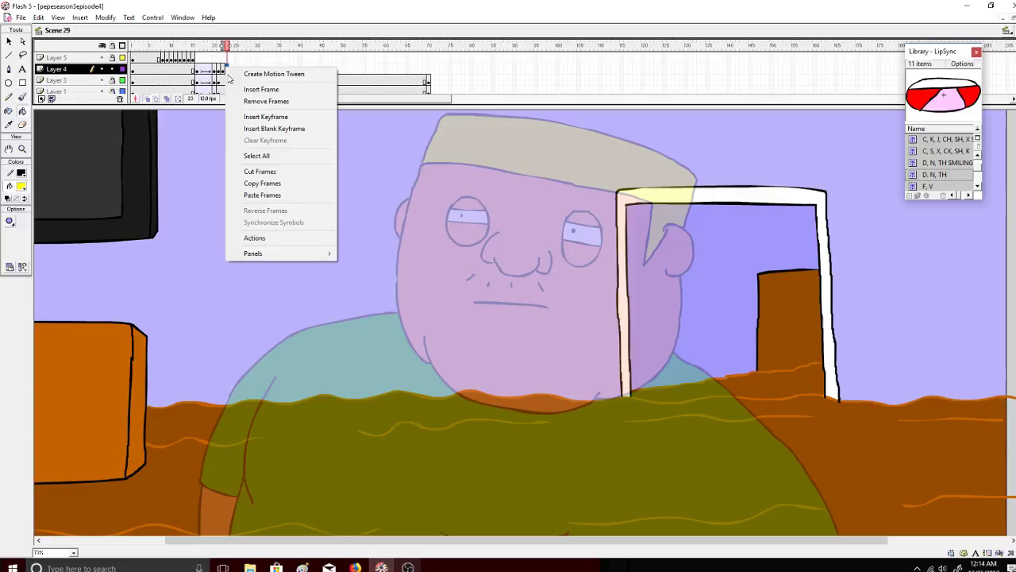
click(258, 195)
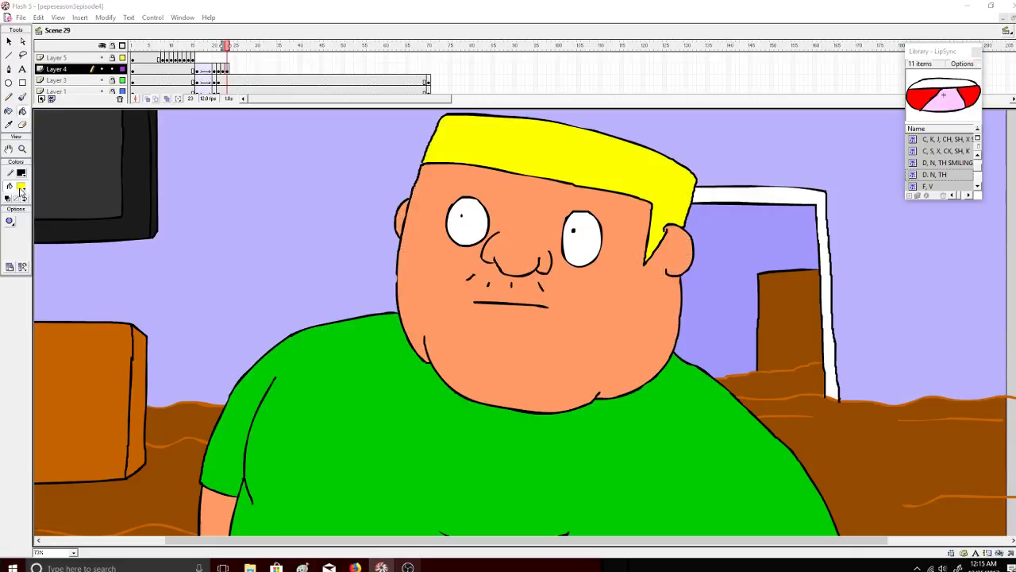
Fill both of the character's eyes on frame 23 with the orange skin colour to close them.
click(21, 188)
click(432, 215)
click(466, 229)
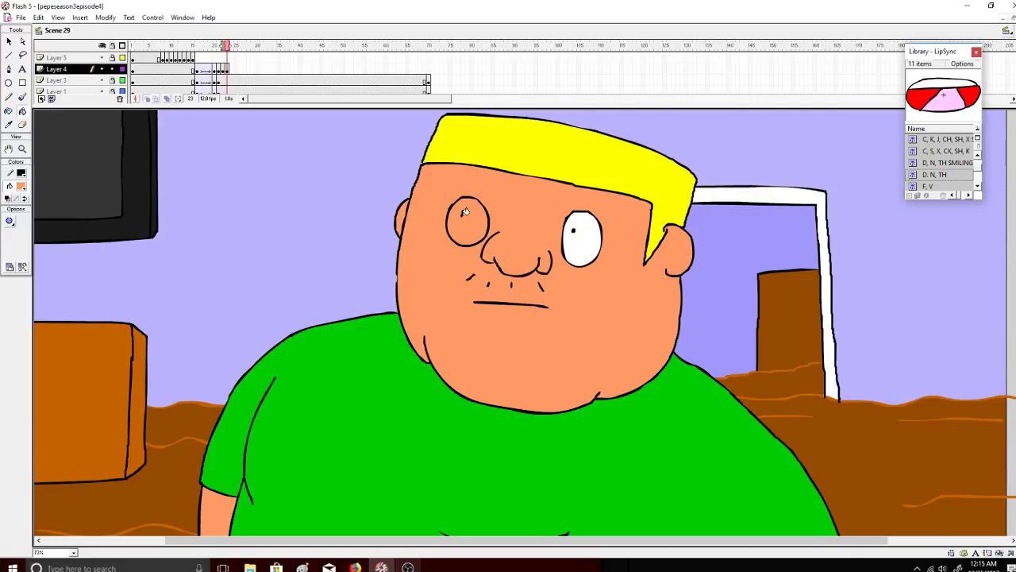
click(579, 228)
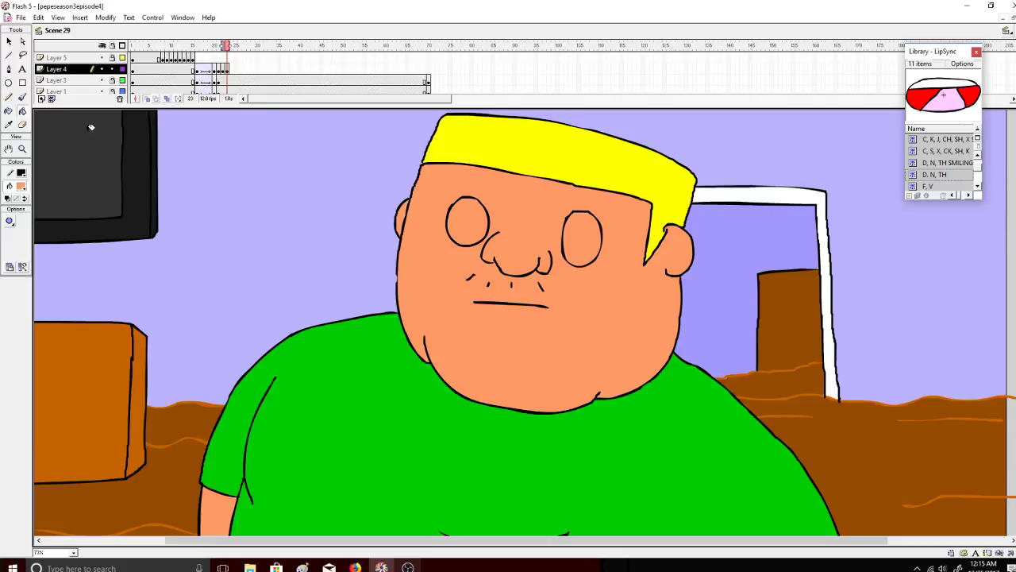
Brush thin black closed-eyelid lines across both of the character's eyes on frame 23.
click(21, 97)
click(22, 187)
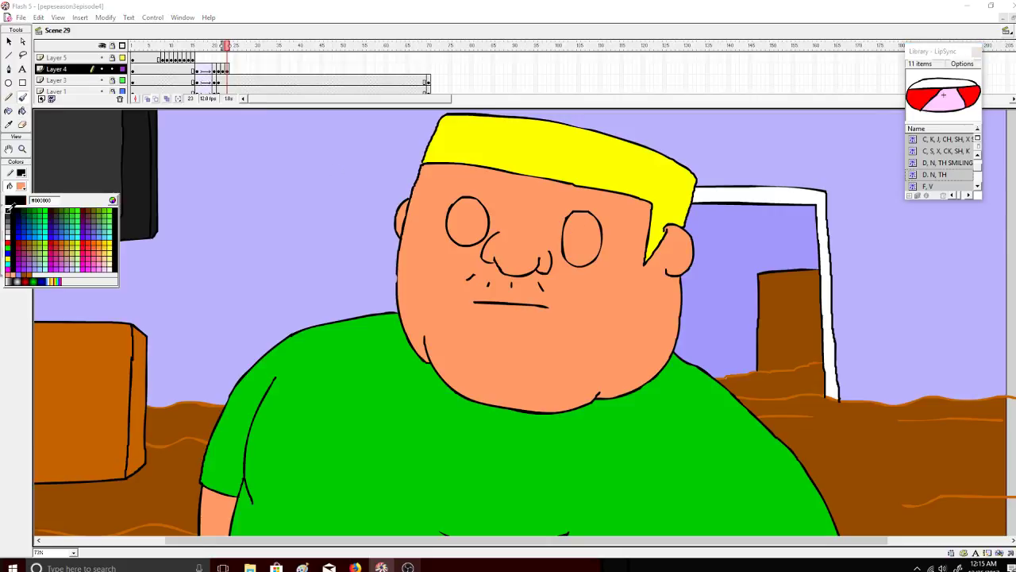
click(8, 213)
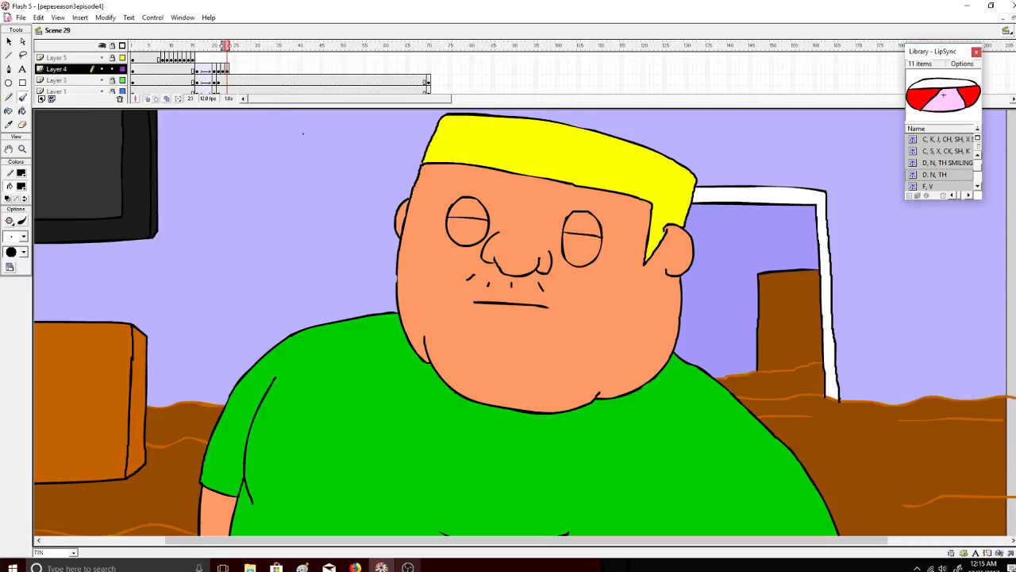
Copy the half-closed-eyes drawing from frame 22 of Layer 4 and paste it into frame 24.
right_click(228, 70)
click(262, 185)
right_click(232, 69)
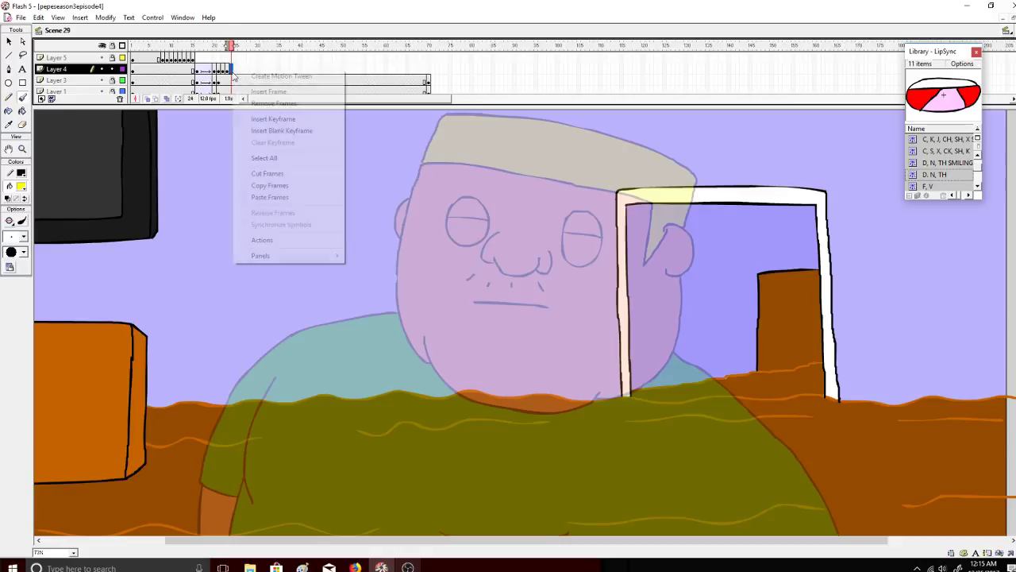
click(257, 198)
Copy the open-eyed drawing from frame 21 of Layer 4 and paste it into frame 25.
right_click(219, 69)
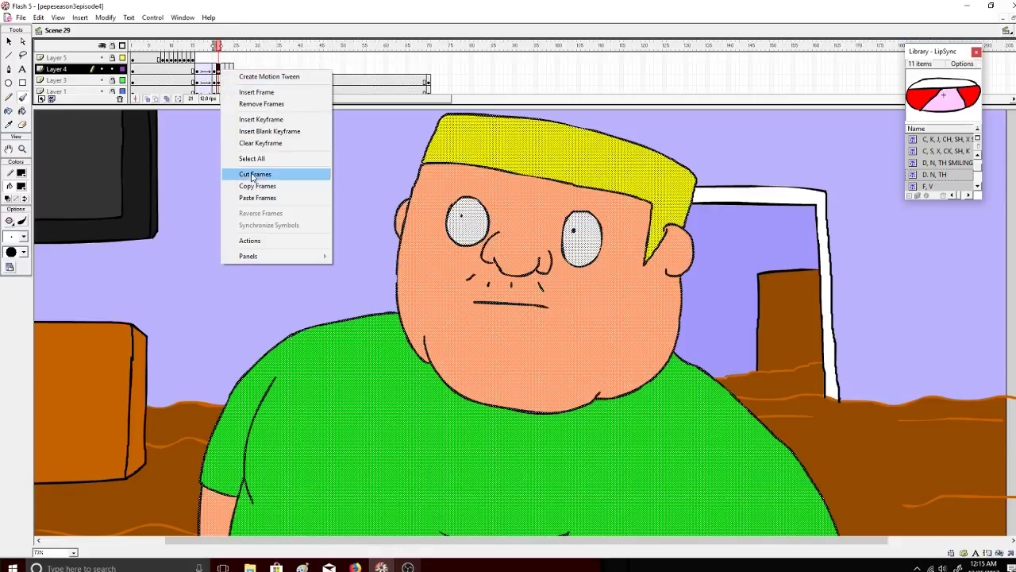
click(258, 198)
right_click(235, 70)
click(274, 196)
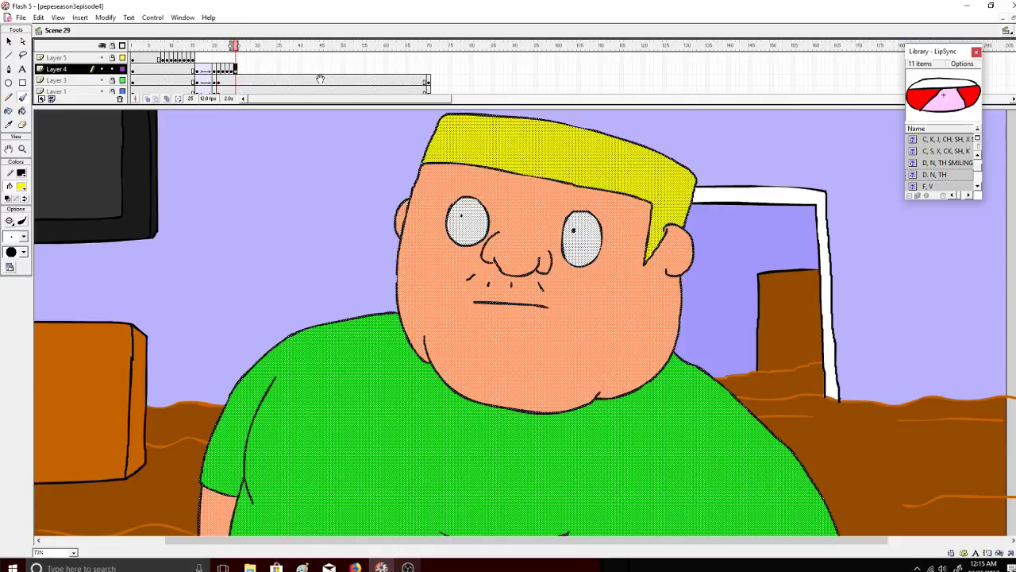
Insert a keyframe at frame 40 of Layer 4 and play the scene from frame 1.
right_click(302, 70)
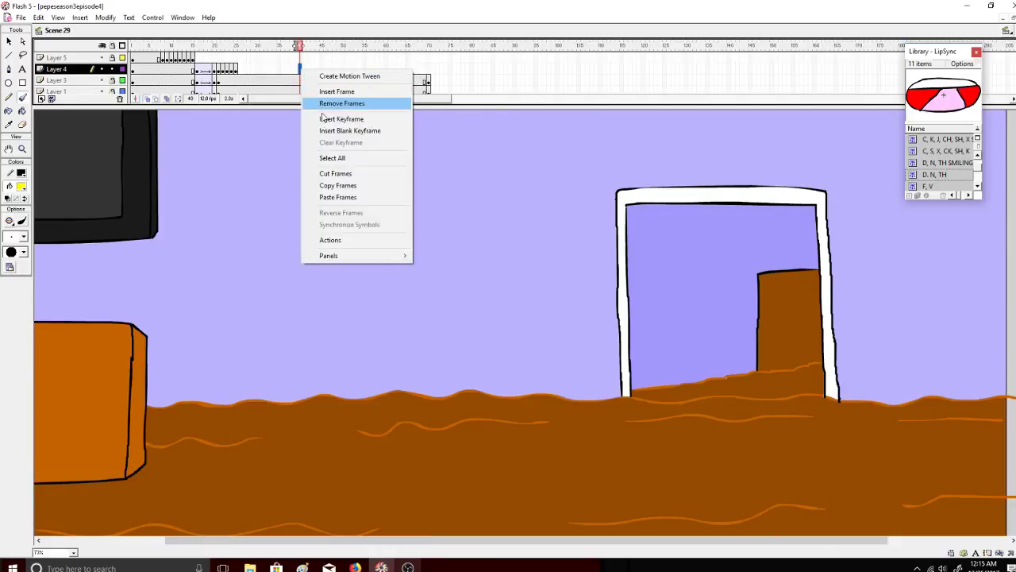
click(324, 118)
drag(309, 48, 132, 48)
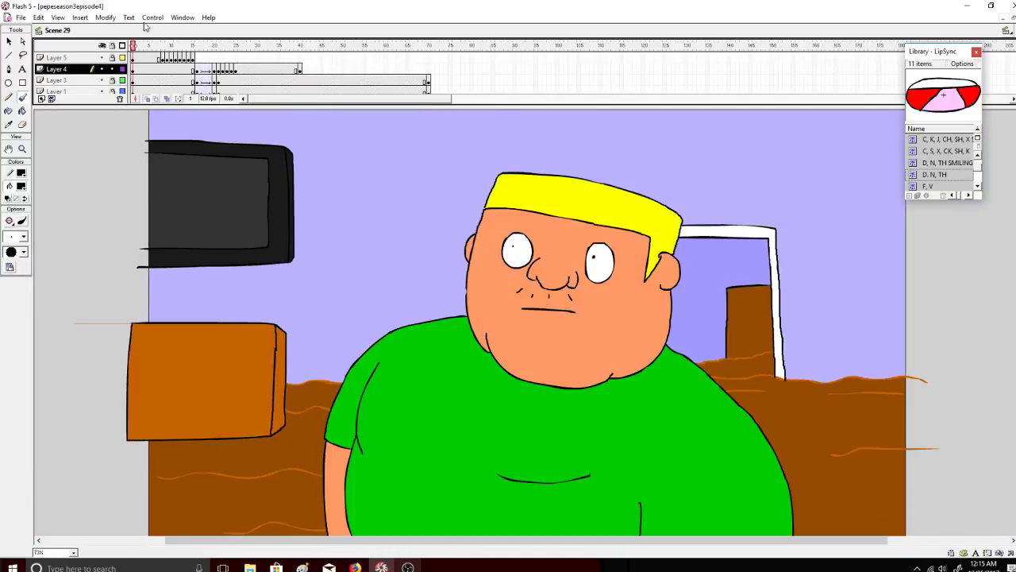
key(Return)
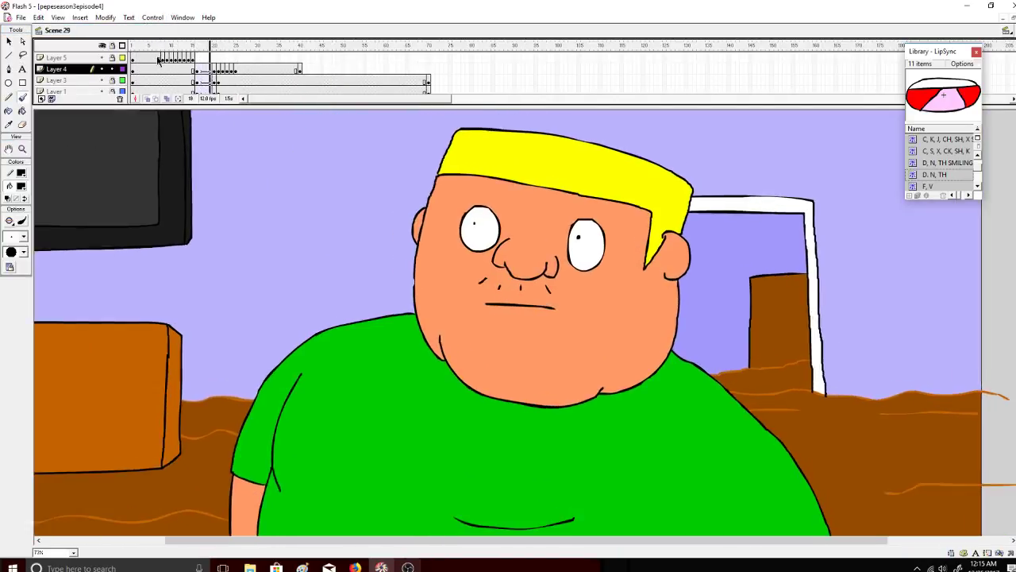
click(223, 69)
drag(210, 48, 106, 53)
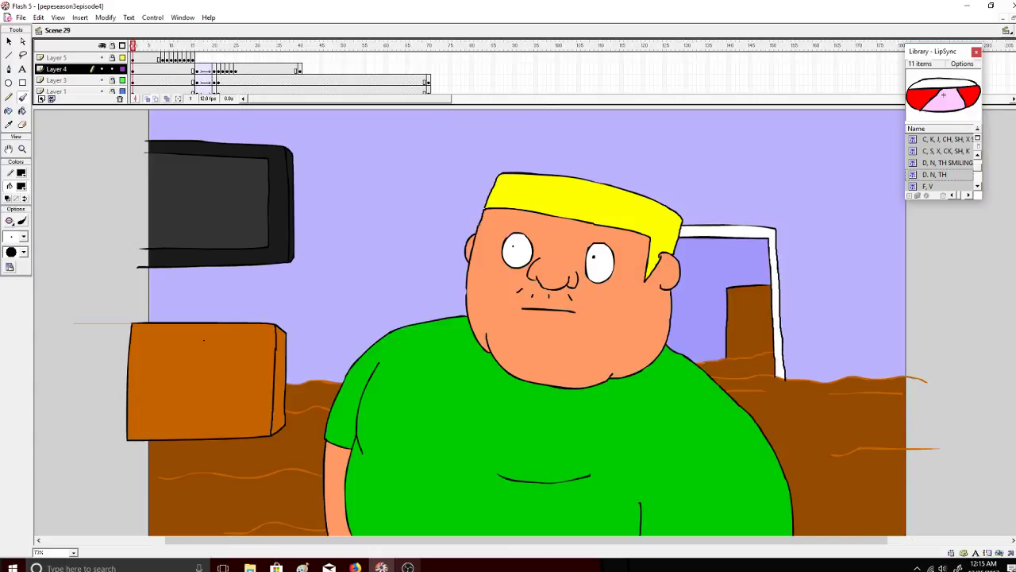
Switch to Firefox to check the YouTube live dashboard and chat, and return to Flash.
click(355, 567)
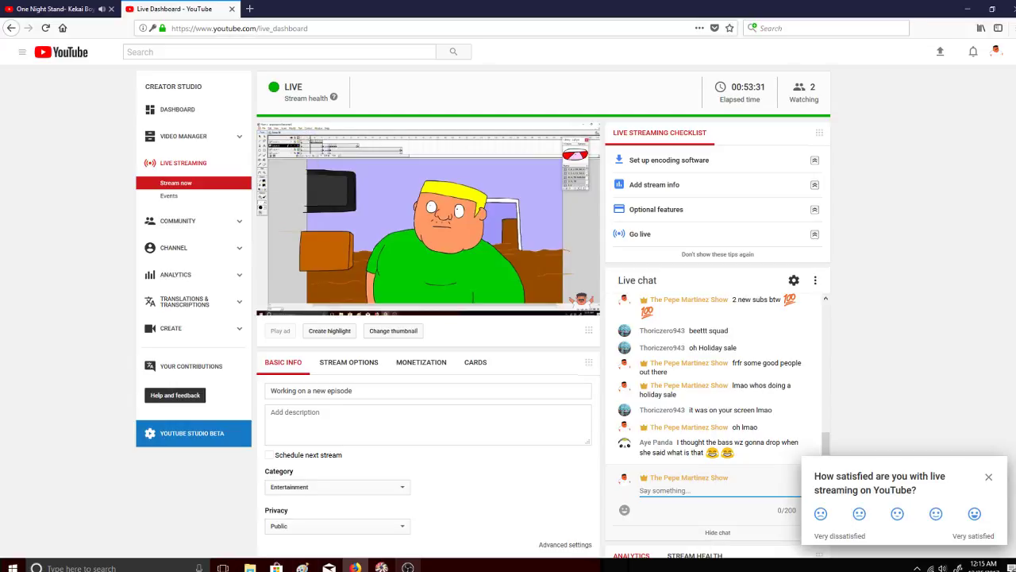
click(381, 568)
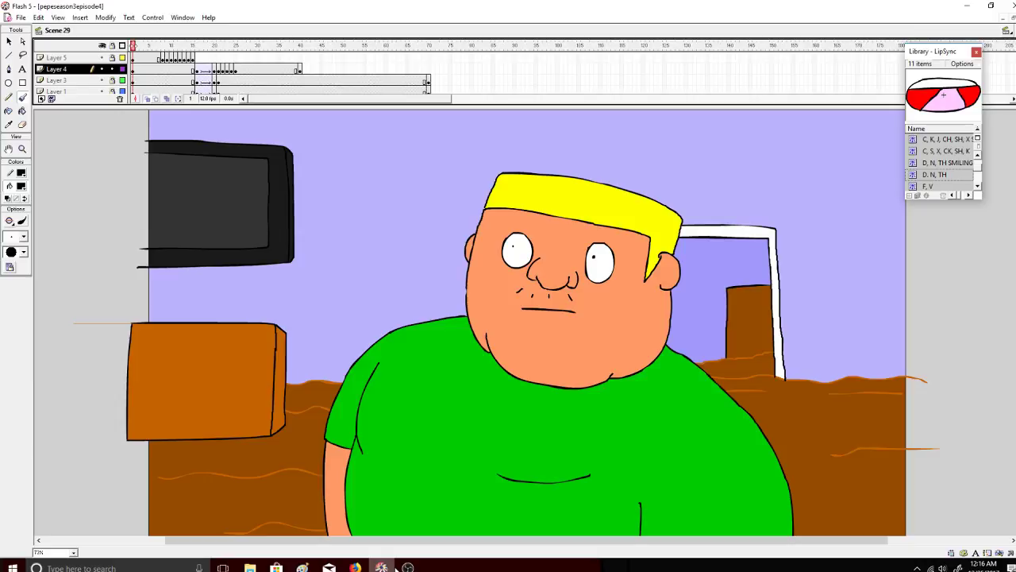
Replay the zoom-in and blink around frames 20 to 25, and check the stream status in OBS.
key(Return)
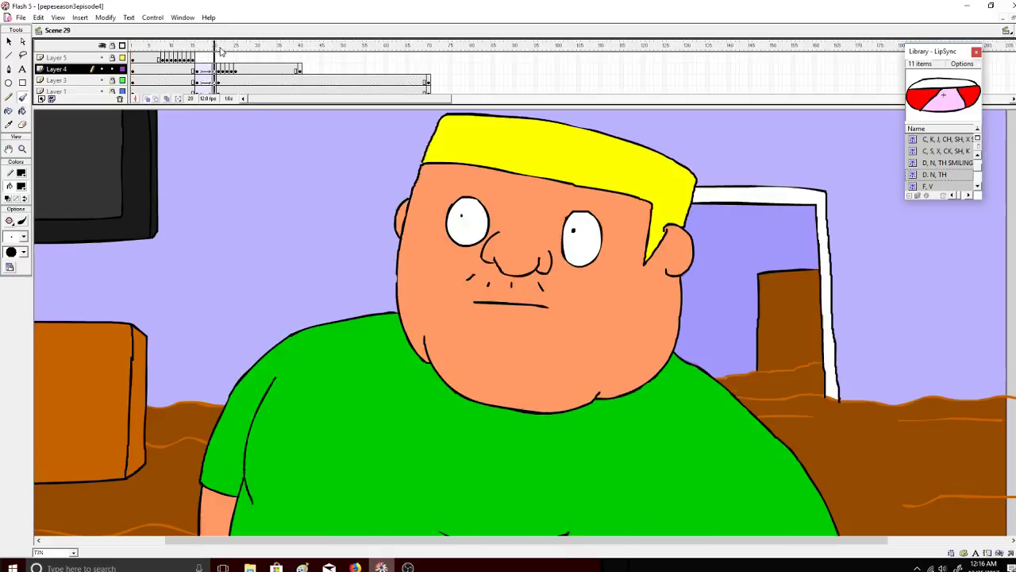
mouse_move(234, 52)
mouse_down()
mouse_move(200, 54)
mouse_move(234, 54)
mouse_up()
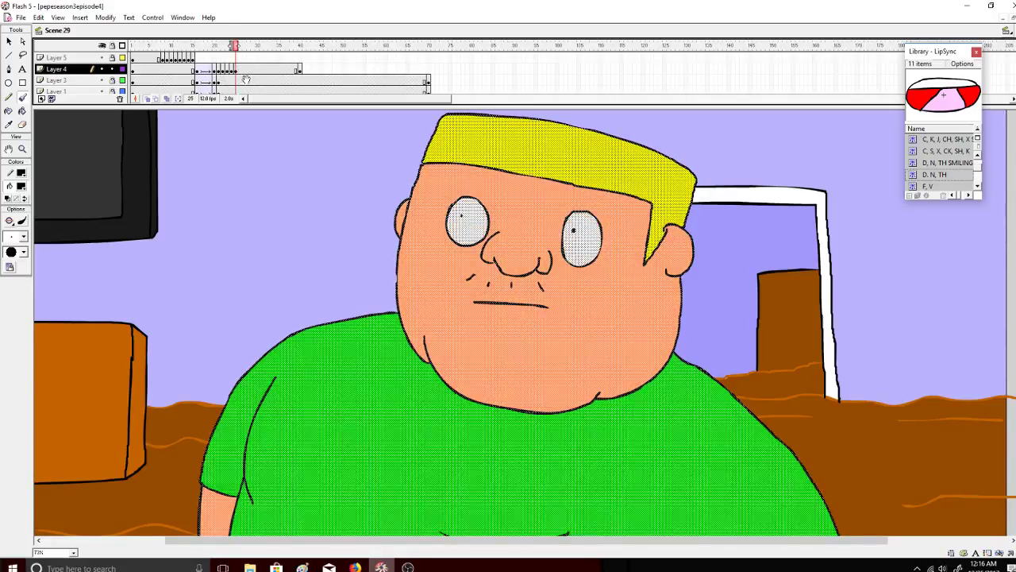
click(407, 567)
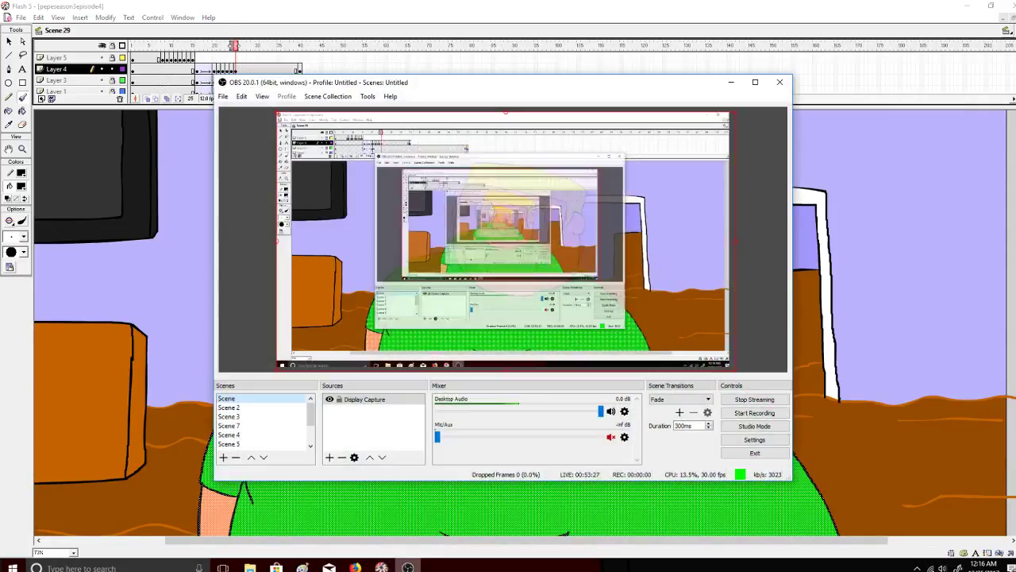
click(389, 568)
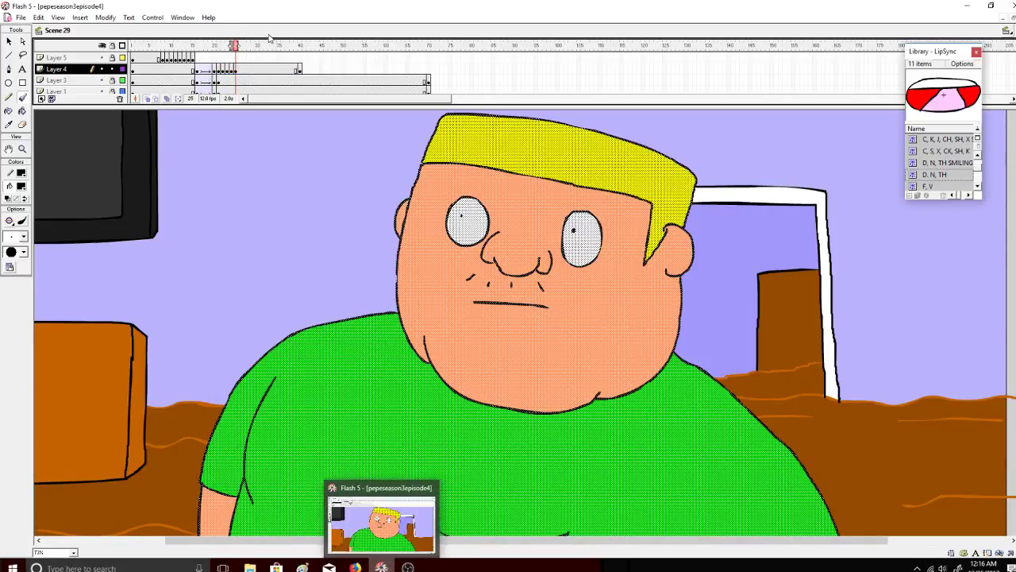
mouse_move(236, 53)
mouse_down()
mouse_move(249, 57)
mouse_move(224, 57)
mouse_up()
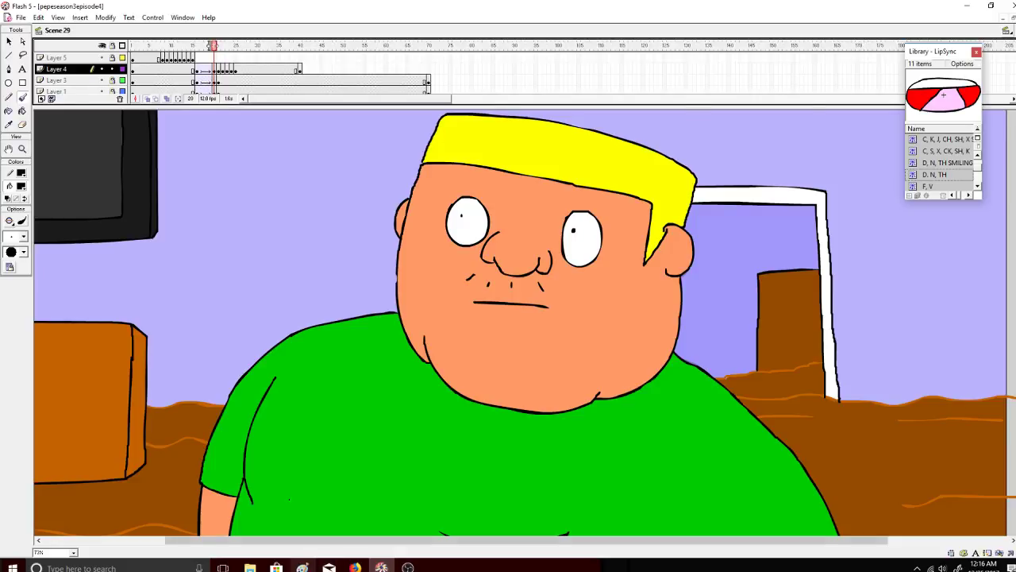
mouse_move(234, 50)
mouse_down()
mouse_move(215, 49)
mouse_move(300, 48)
mouse_move(219, 49)
mouse_up()
click(226, 69)
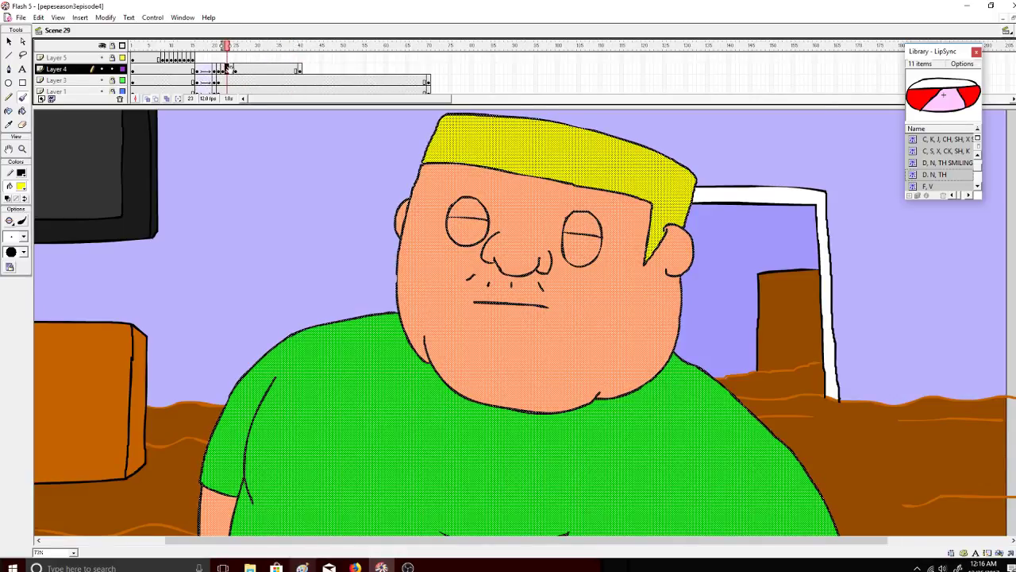
click(223, 70)
click(229, 71)
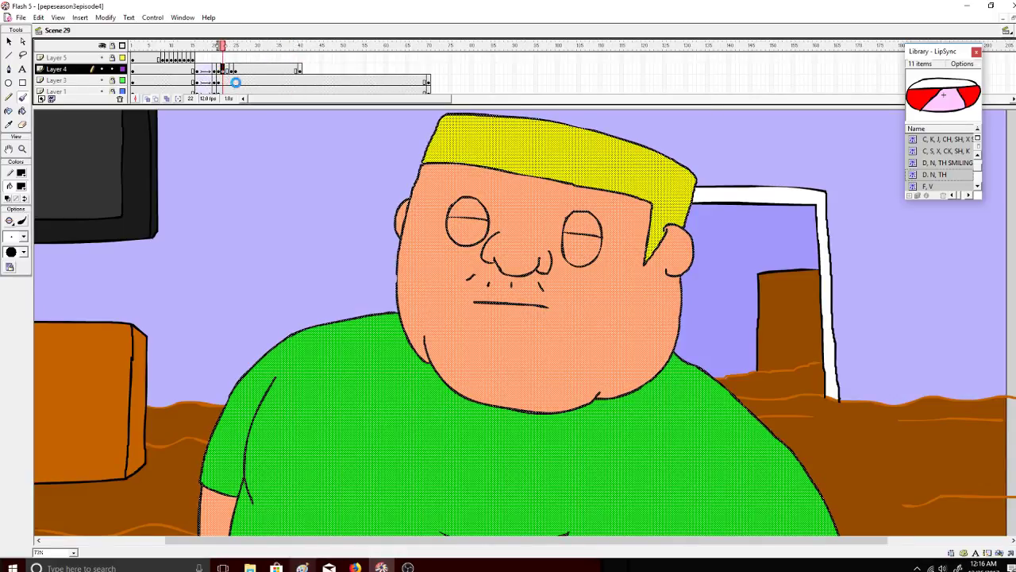
key(ctrl+z)
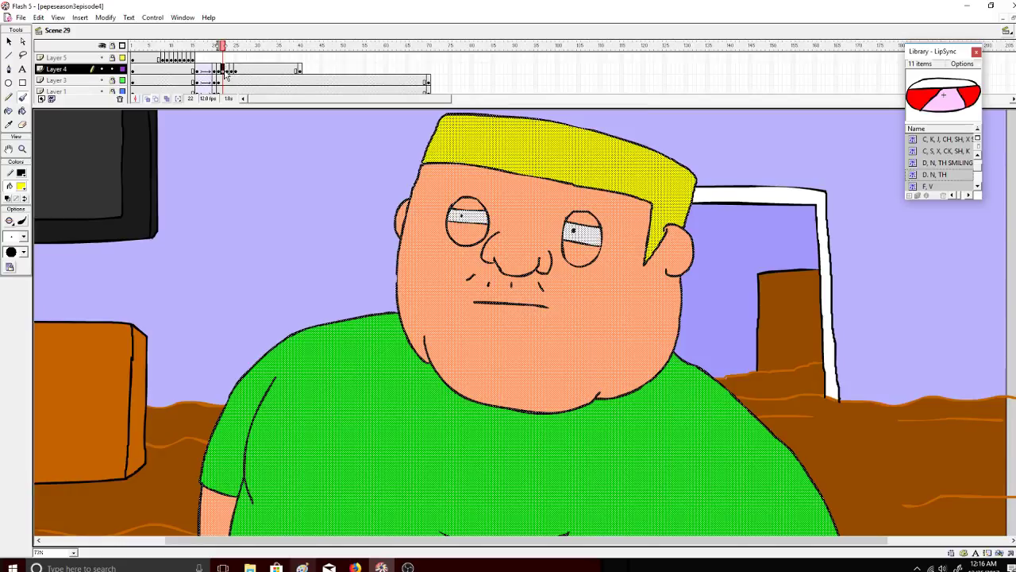
Copy the blink frames 22 to 25 of Layer 4, paste them at frame 41, and scrub back through the blink.
drag(224, 71, 236, 70)
right_click(232, 68)
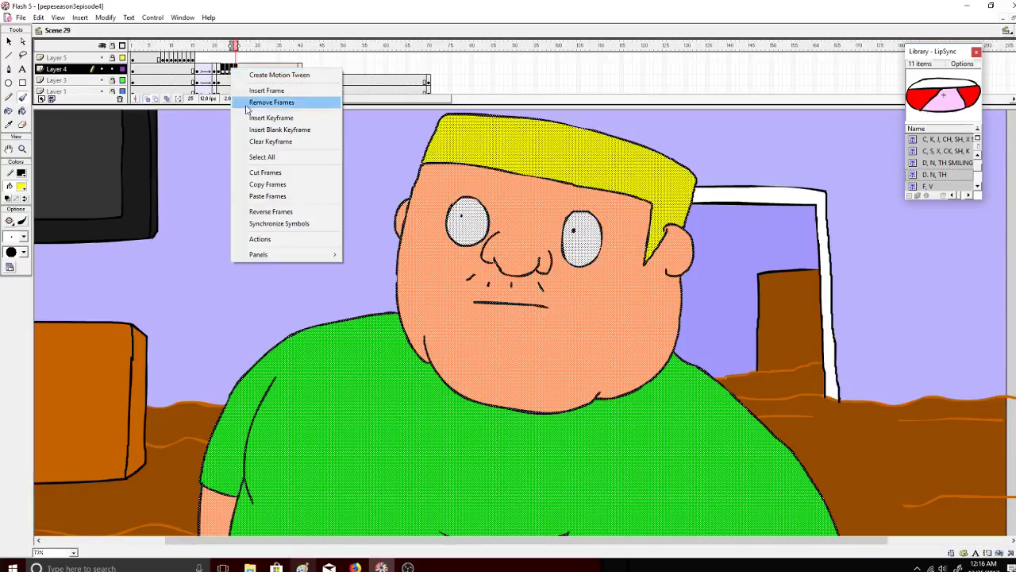
click(285, 173)
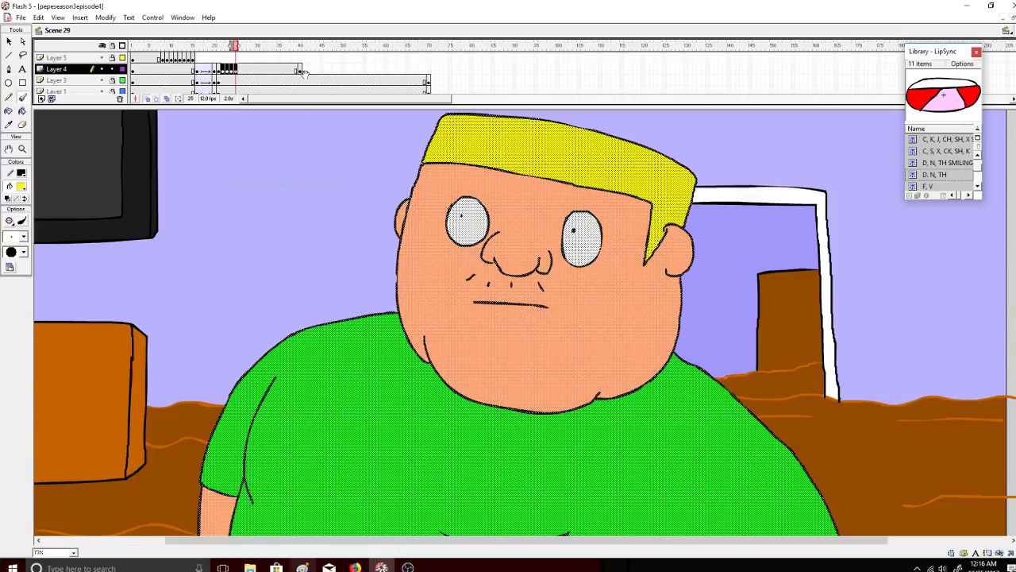
right_click(303, 71)
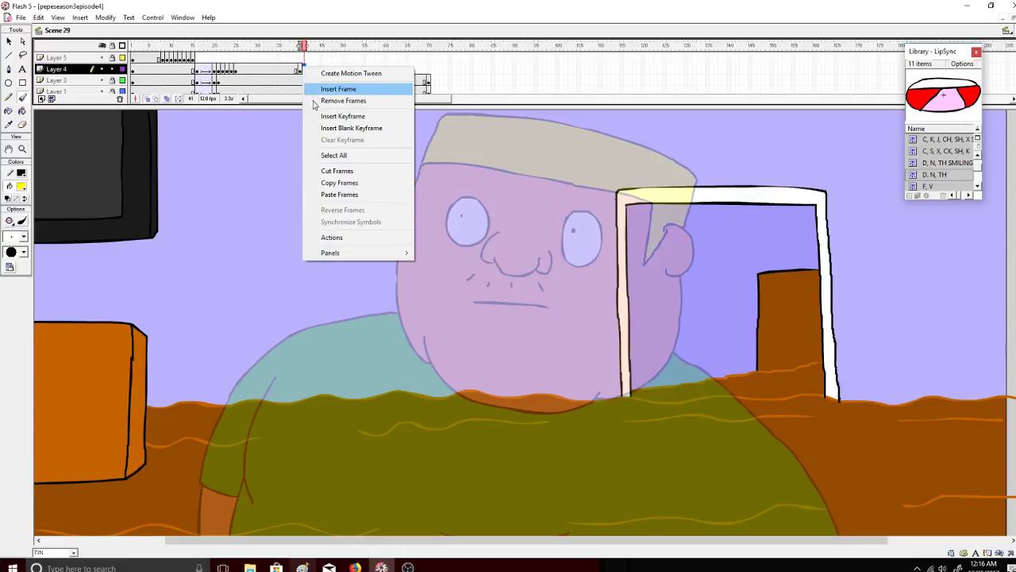
click(340, 195)
click(301, 46)
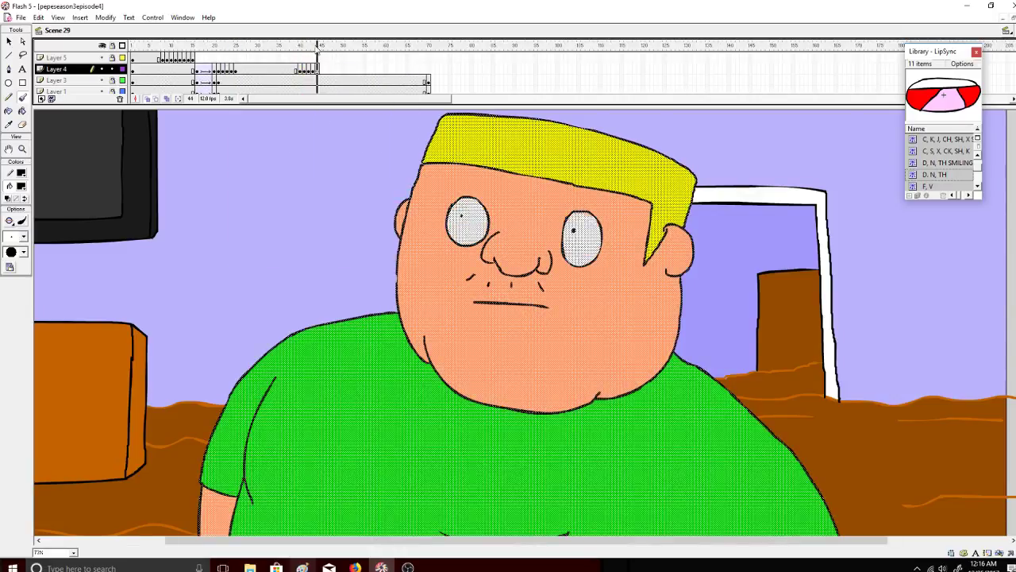
drag(301, 46, 213, 61)
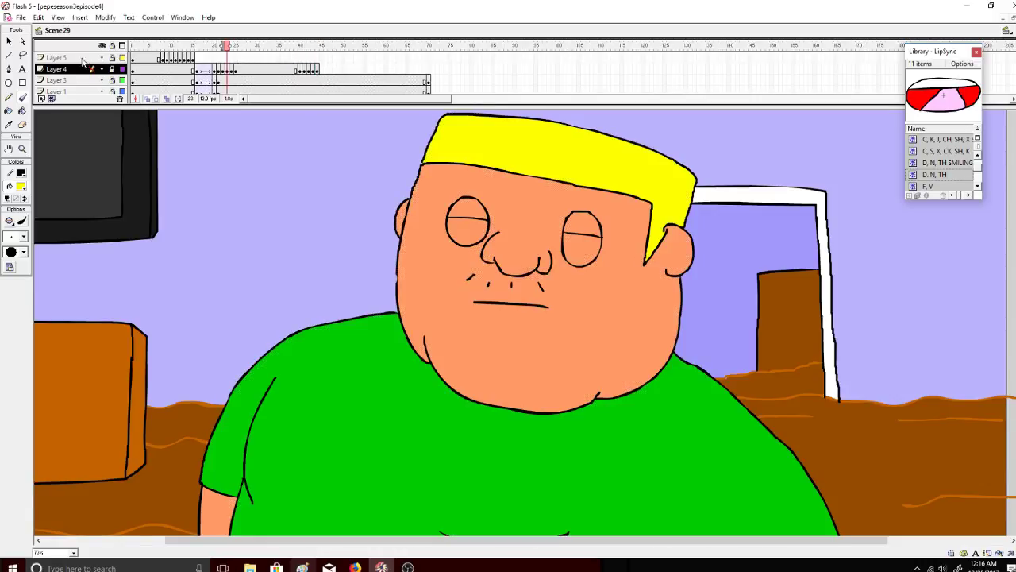
Examine the mouth on Layer 5 at frame 15 and the character on Layer 4 at frame 20.
click(82, 59)
click(193, 46)
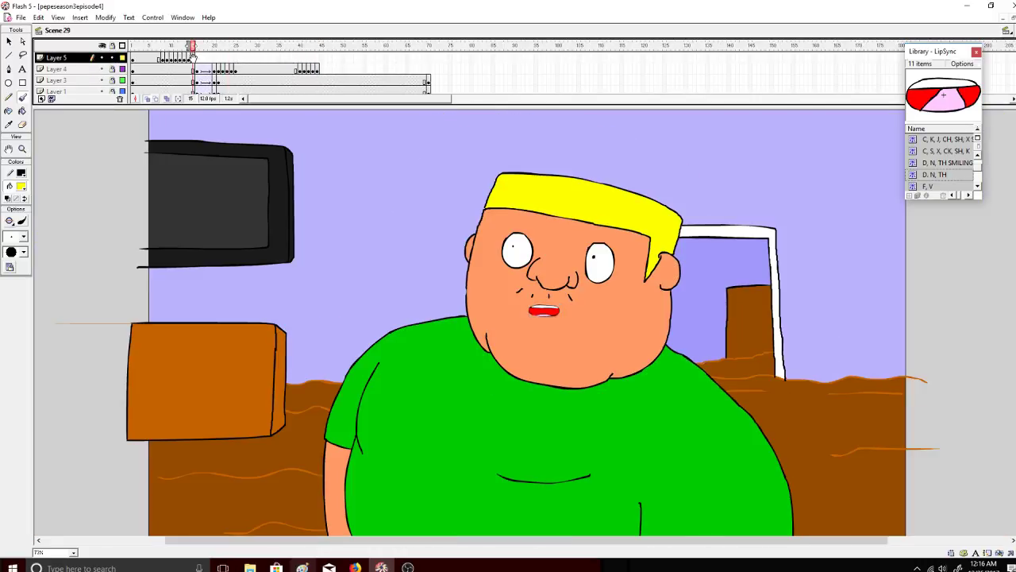
drag(193, 46, 213, 64)
click(214, 70)
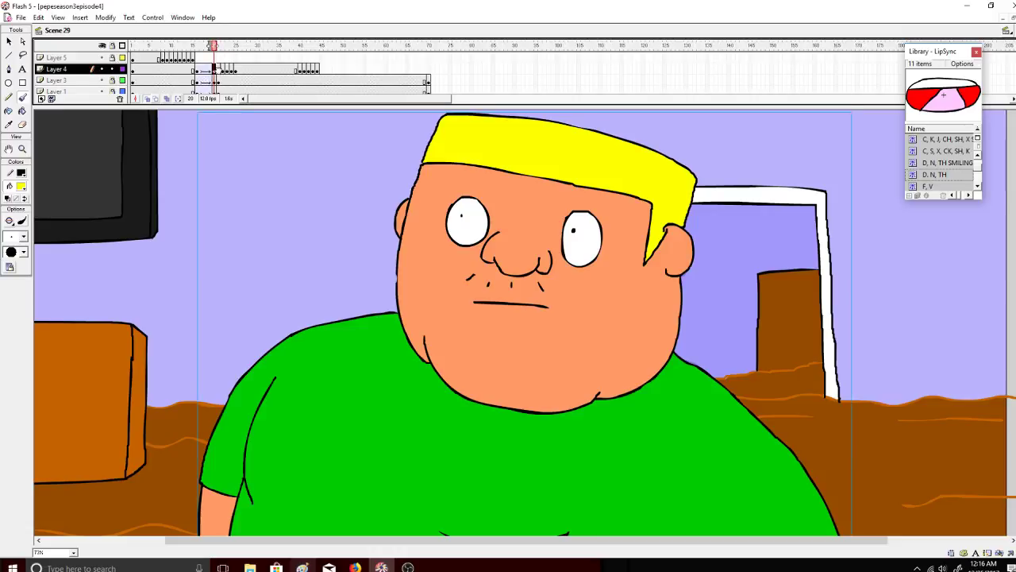
Sample the orange skin colour from the face on frame 21 of Layer 4 to fill over the mouth line.
click(219, 70)
click(318, 220)
key(ctrl+z)
click(9, 41)
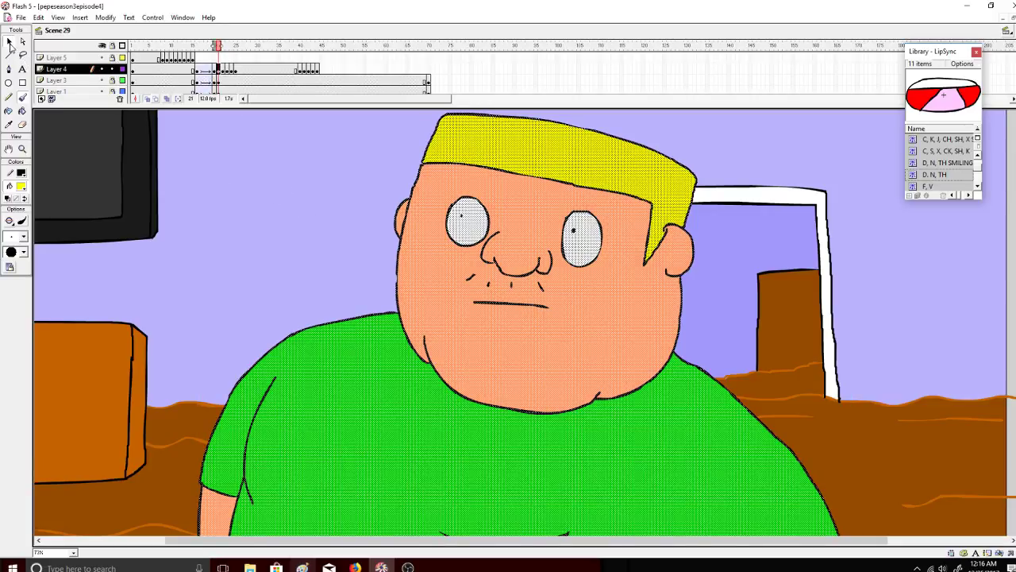
click(80, 151)
click(9, 124)
click(512, 316)
click(512, 317)
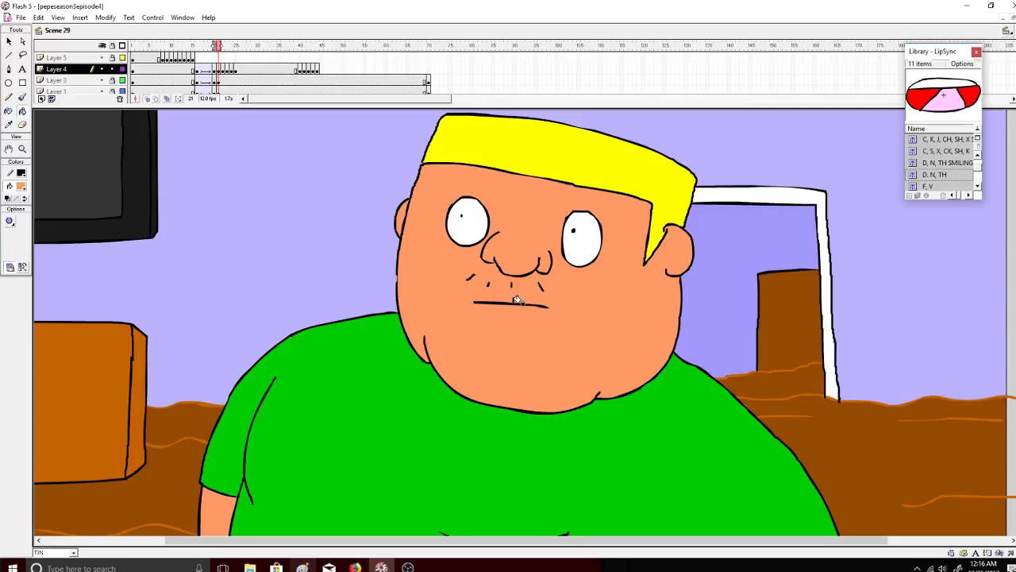
Remove the mouth line on frame 22 by filling it with the orange skin colour.
click(224, 49)
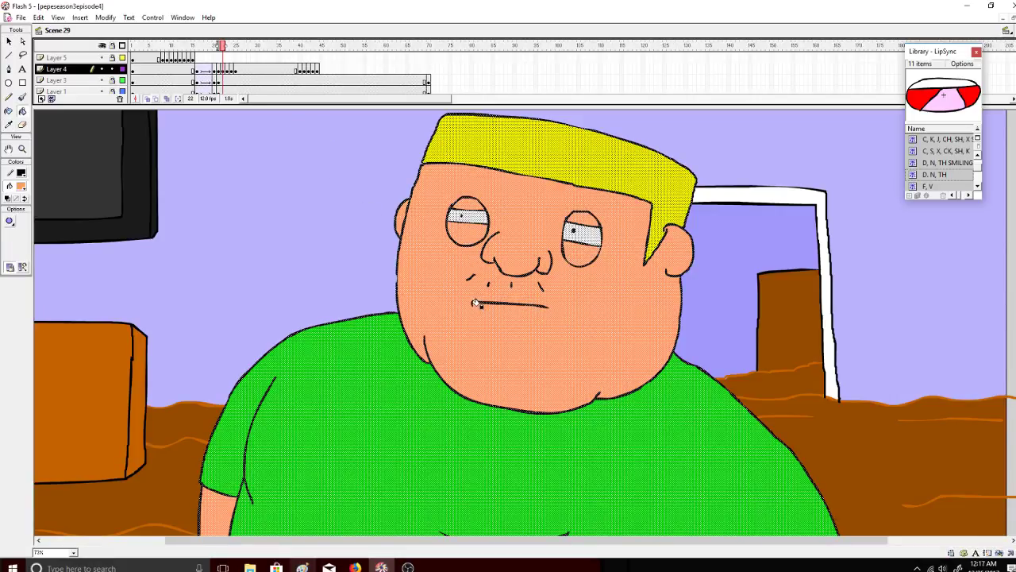
click(23, 42)
click(97, 132)
click(22, 110)
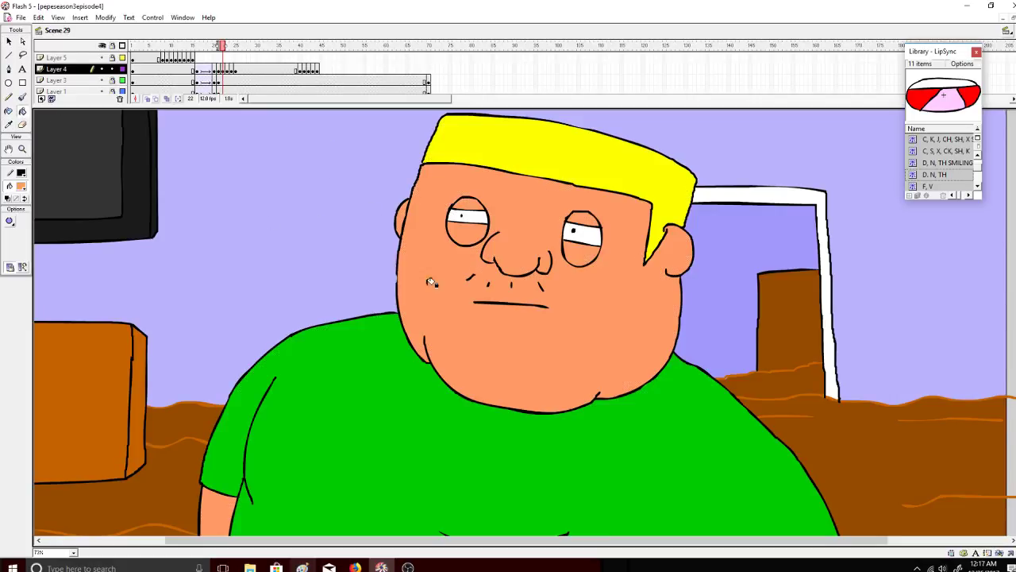
click(510, 303)
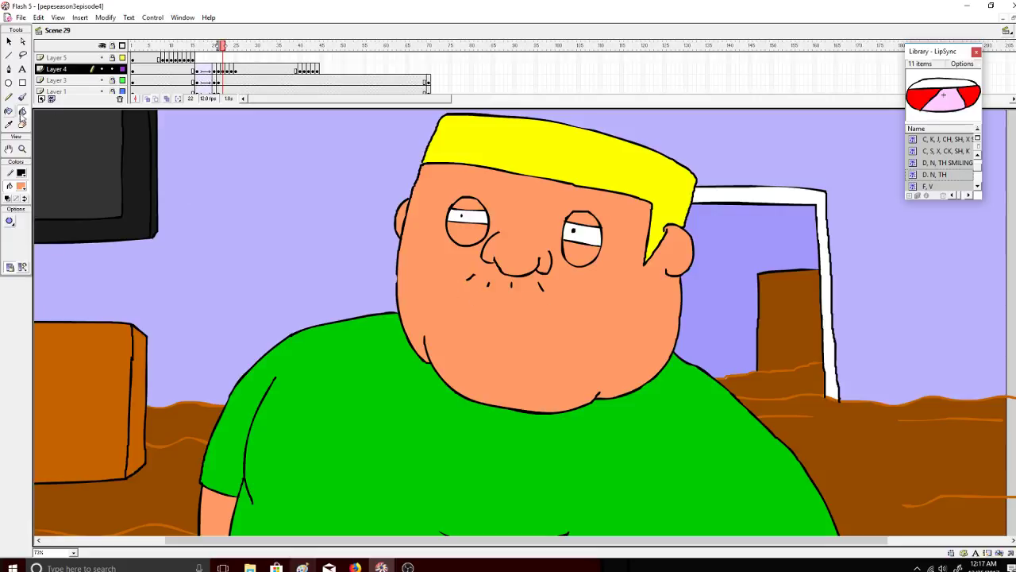
Choose a larger brush size and paint over the mouth line on frame 23 with the orange skin colour.
click(23, 97)
click(24, 252)
click(16, 305)
click(226, 71)
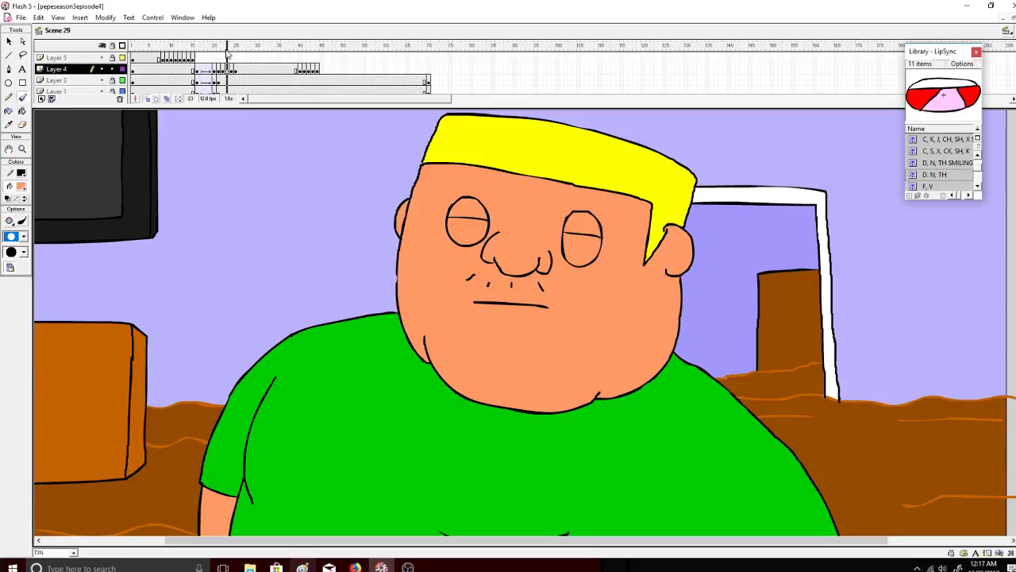
drag(516, 304, 534, 307)
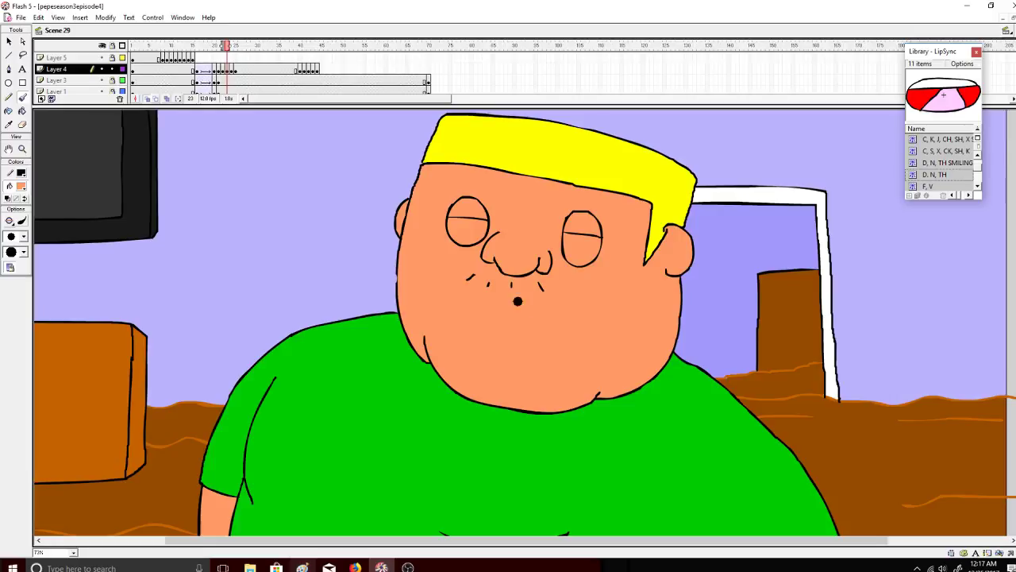
Brush over the mouth line on frame 24 with the orange skin colour.
click(238, 46)
click(231, 46)
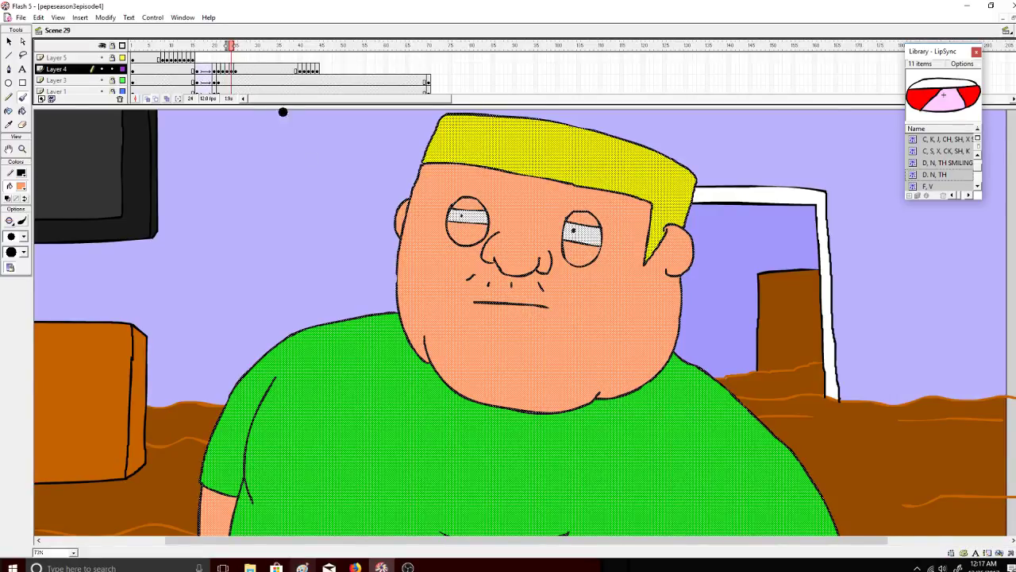
drag(468, 298, 548, 310)
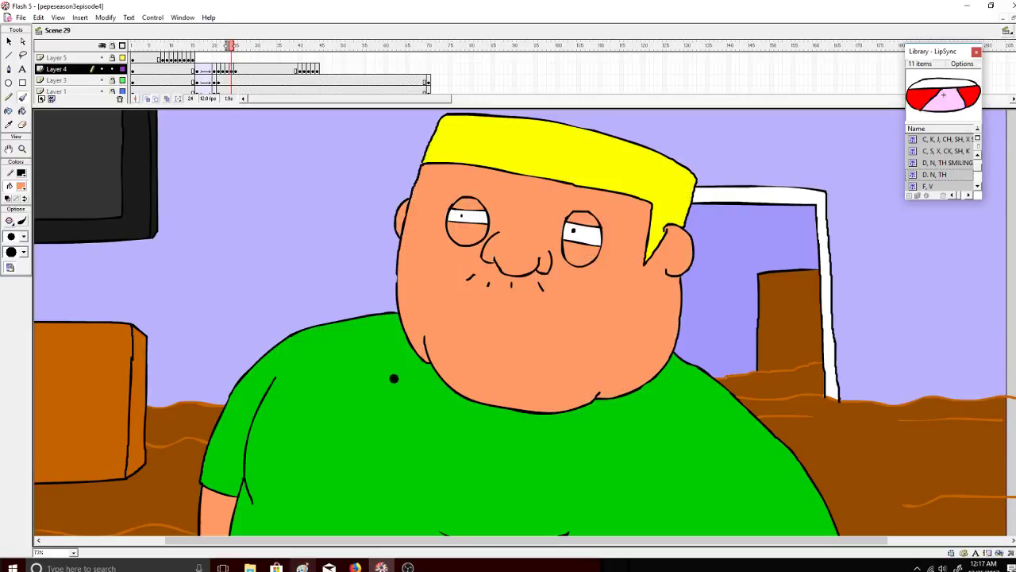
Brush over the mouth line on frames 25 and 40 of Layer 4 with the orange skin colour.
click(235, 46)
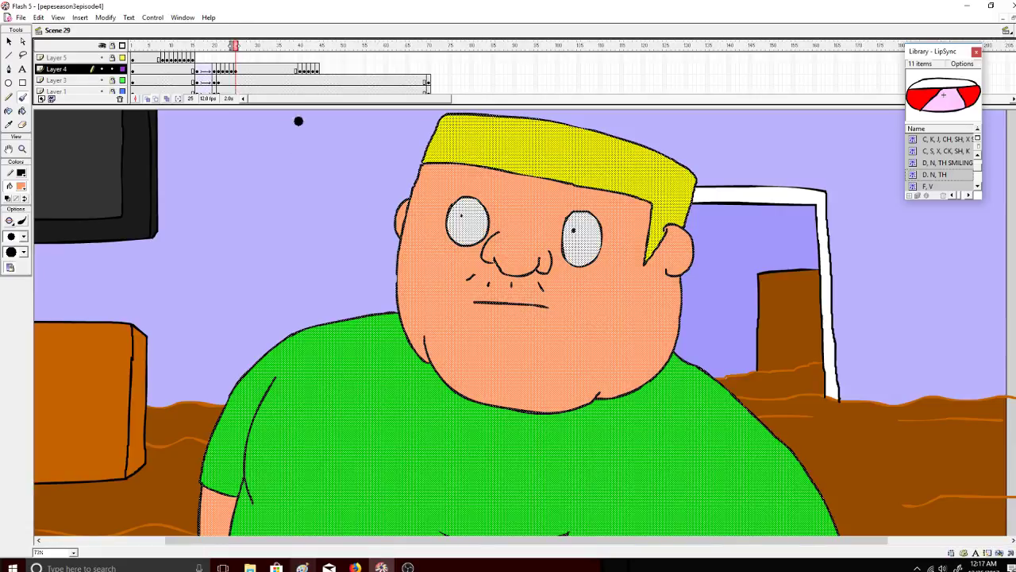
drag(468, 303, 522, 304)
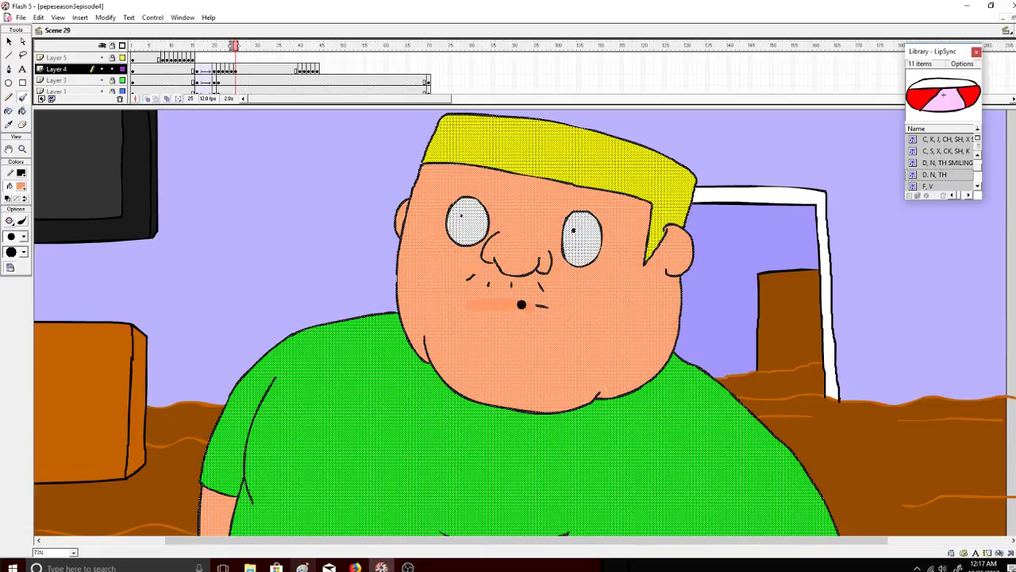
click(301, 46)
drag(470, 306, 547, 304)
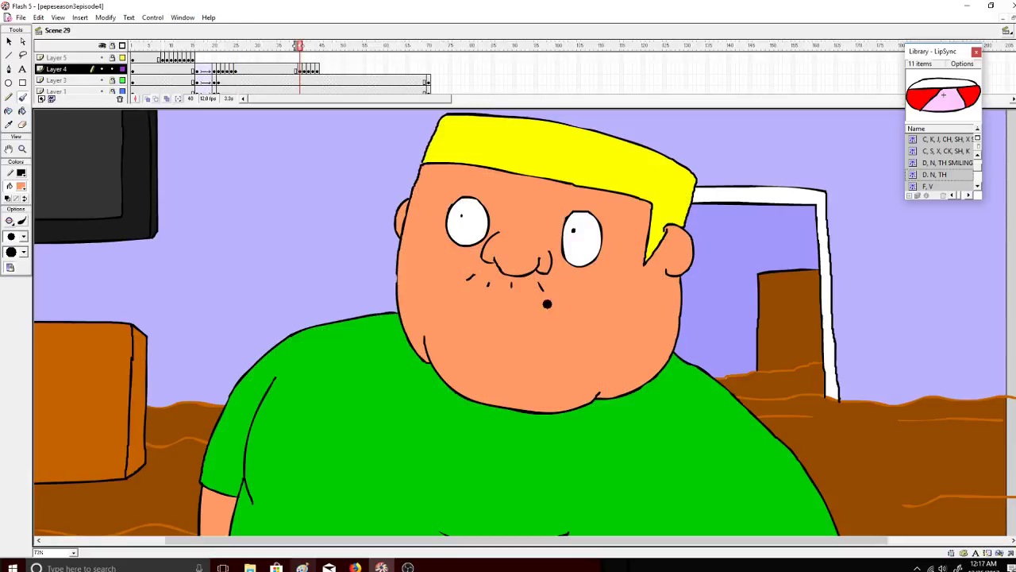
Brush over the mouth line on frames 41 to 44 of Layer 4 with the orange skin colour.
drag(316, 46, 304, 46)
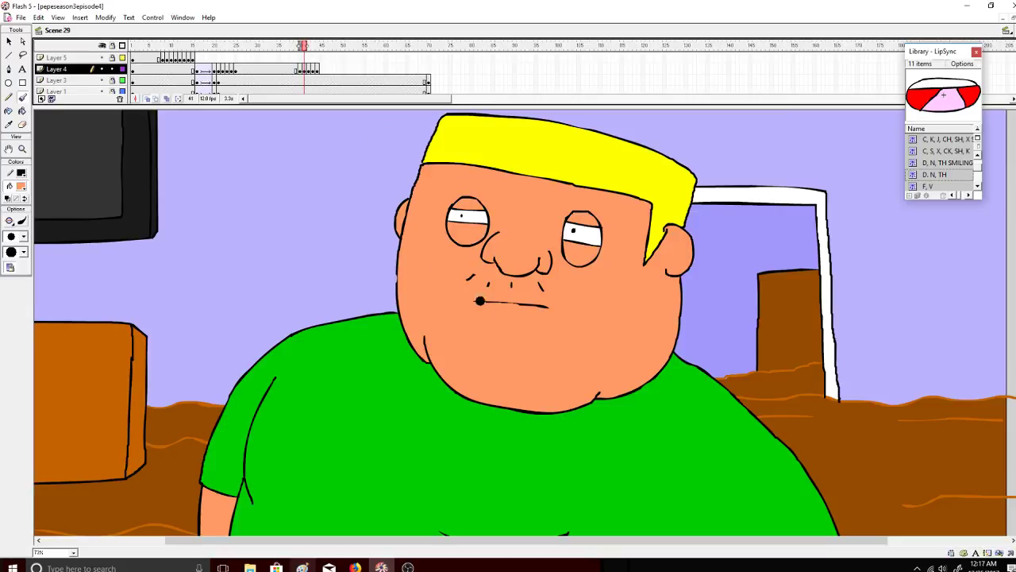
drag(479, 301, 554, 306)
key(period)
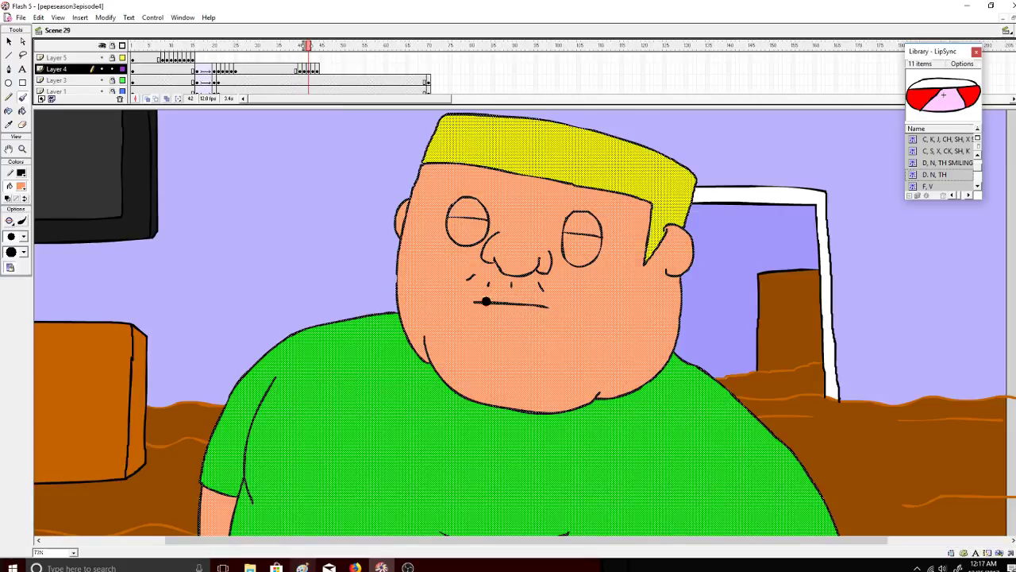
key(period)
mouse_move(474, 304)
mouse_down()
mouse_move(560, 309)
mouse_move(469, 308)
mouse_move(551, 307)
mouse_up()
click(316, 68)
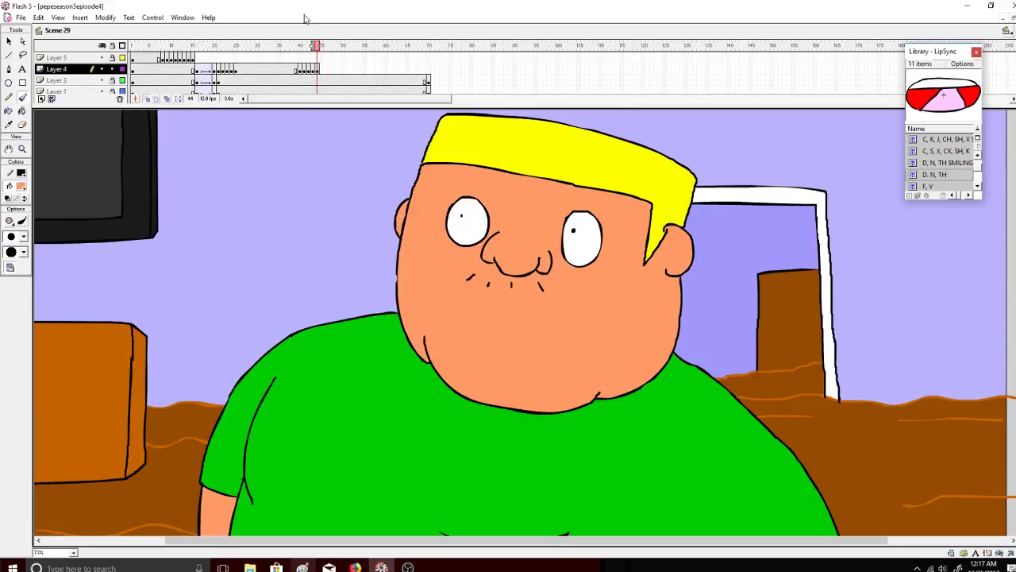
click(191, 46)
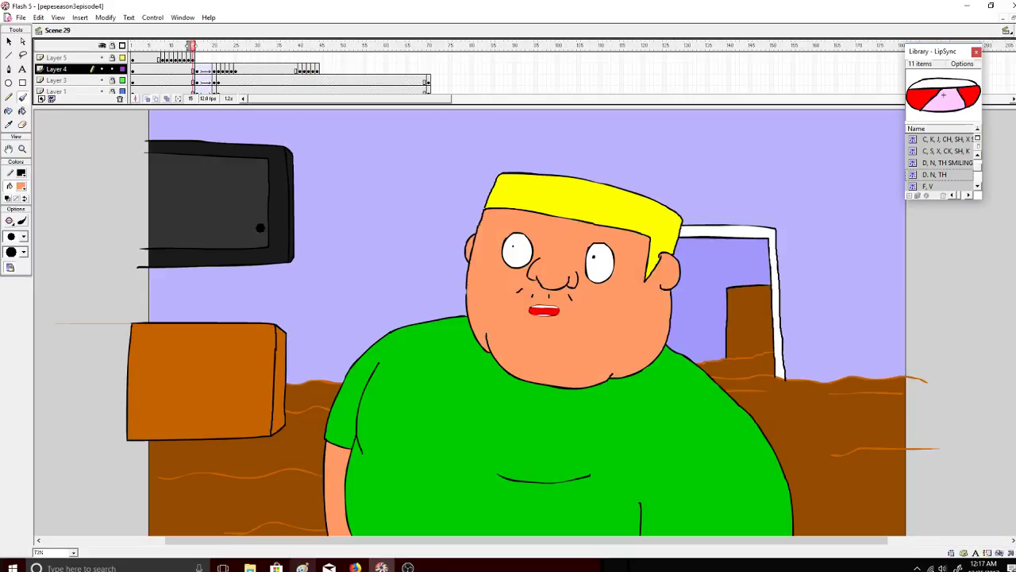
Switch to Firefox and play "Ka'au Crater Boys - Tropical Hawaiian Day" from the YouTube mix.
click(356, 566)
click(51, 8)
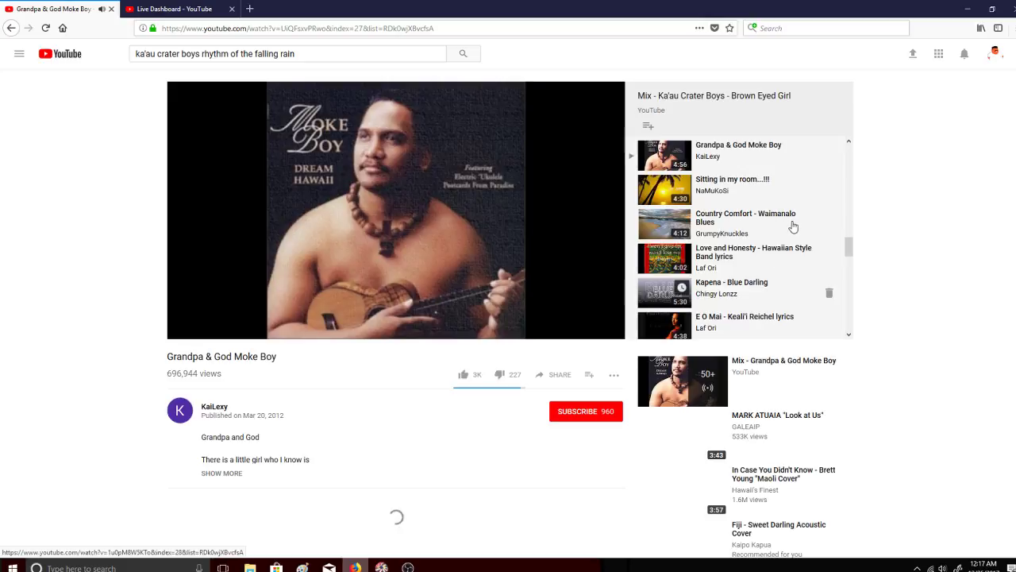
drag(850, 247, 850, 298)
click(778, 209)
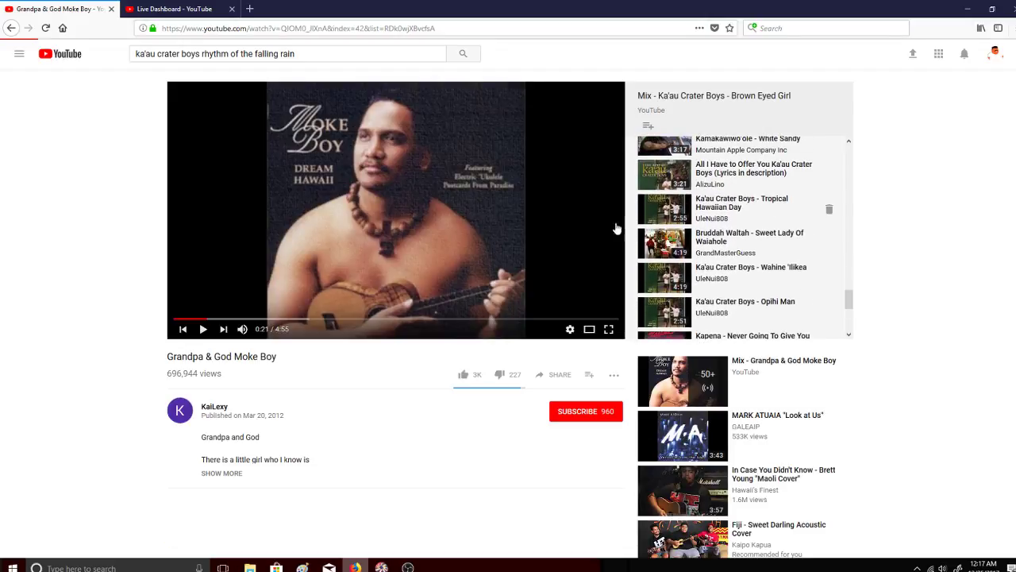
Check the YouTube live dashboard and its chat, and return to Flash 5.
click(149, 12)
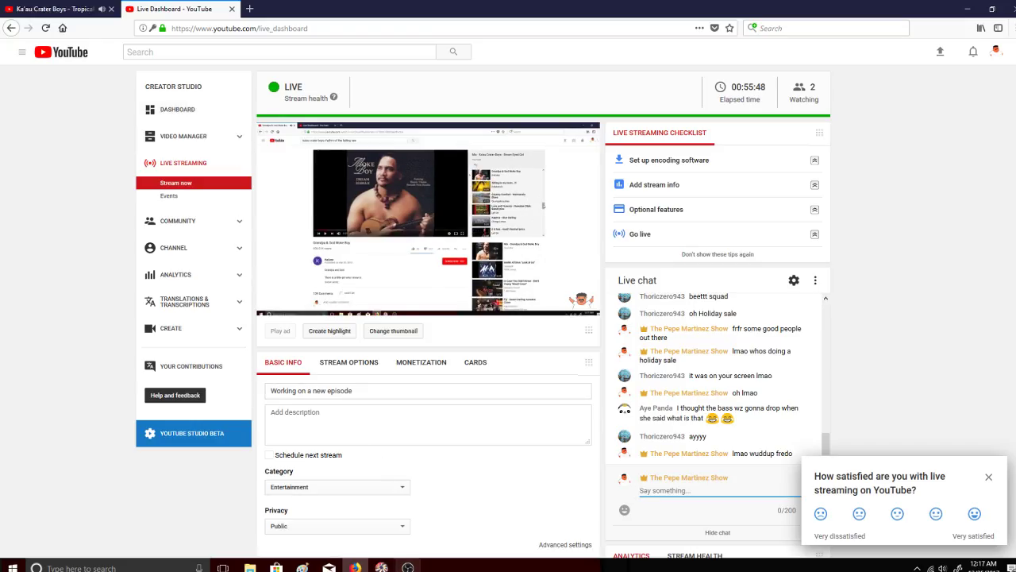
click(409, 567)
click(409, 567)
click(382, 567)
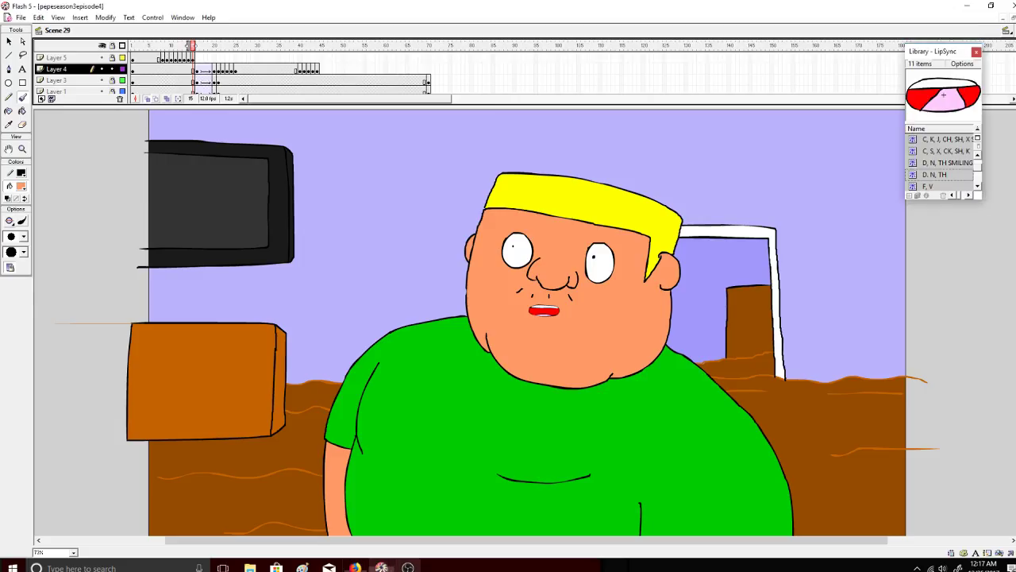
click(408, 567)
click(408, 566)
Copy the mouth keyframe on frame 15 of Layer 5 and paste it on frames 20 and 21.
drag(193, 48, 217, 53)
click(10, 41)
right_click(192, 61)
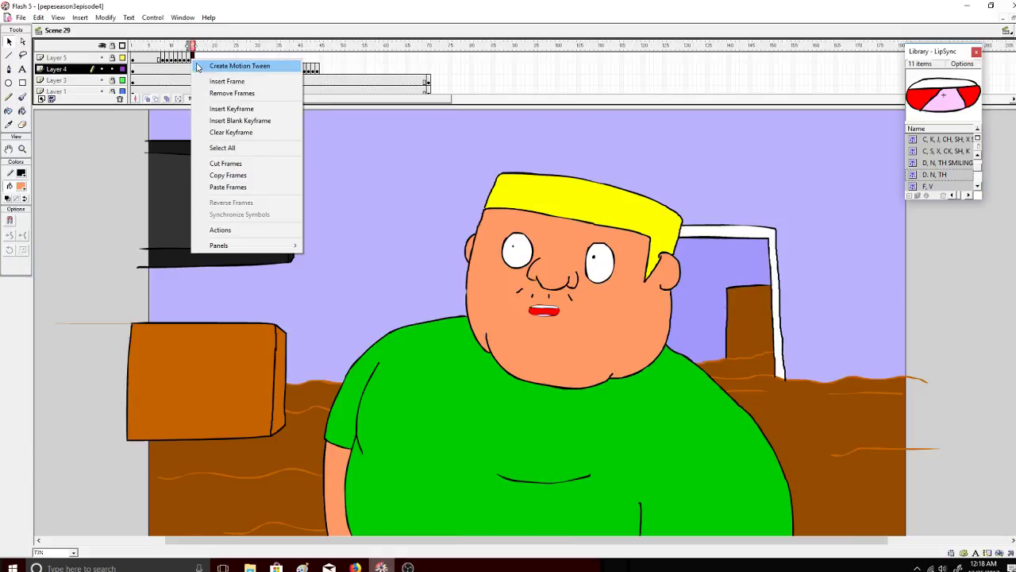
click(193, 56)
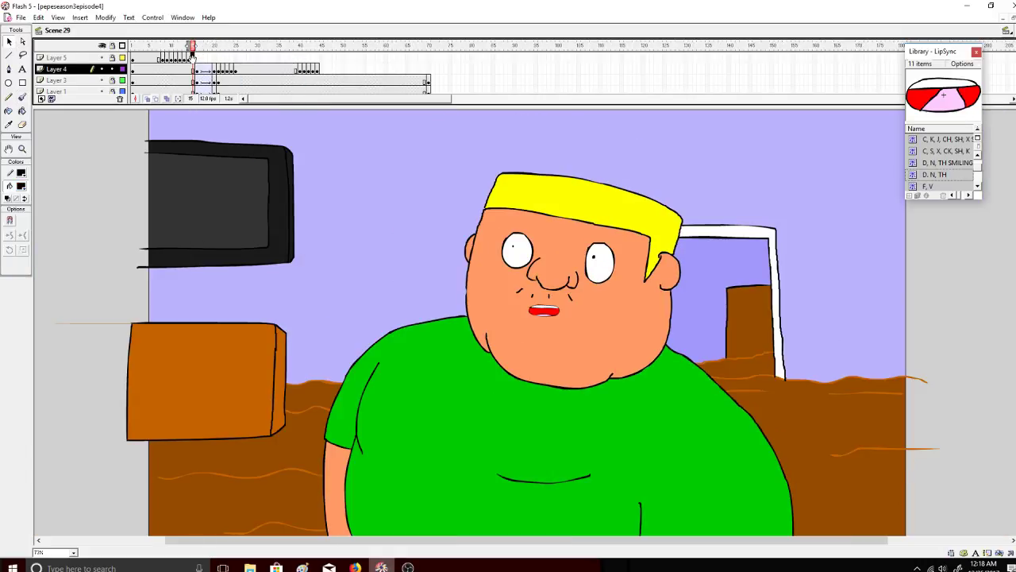
mouse_move(192, 59)
mouse_down()
mouse_move(173, 57)
mouse_move(220, 56)
mouse_move(193, 52)
mouse_up()
right_click(192, 52)
click(238, 170)
right_click(219, 59)
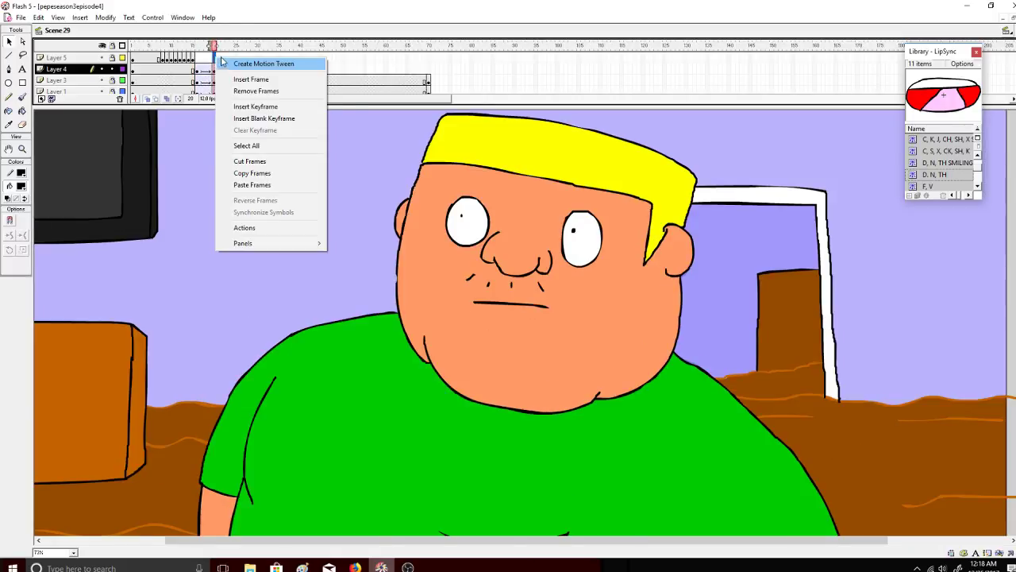
click(251, 184)
right_click(220, 58)
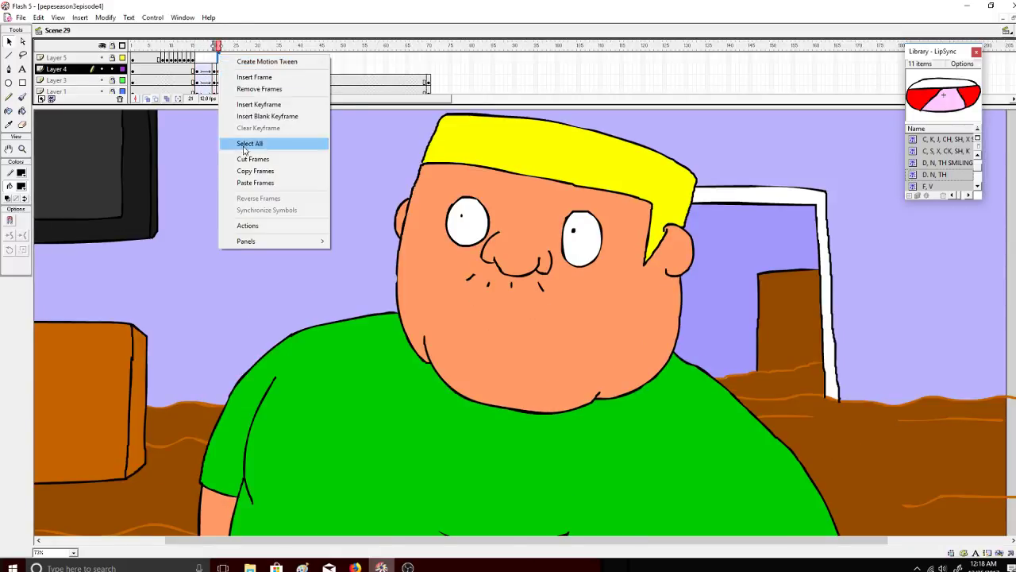
click(242, 183)
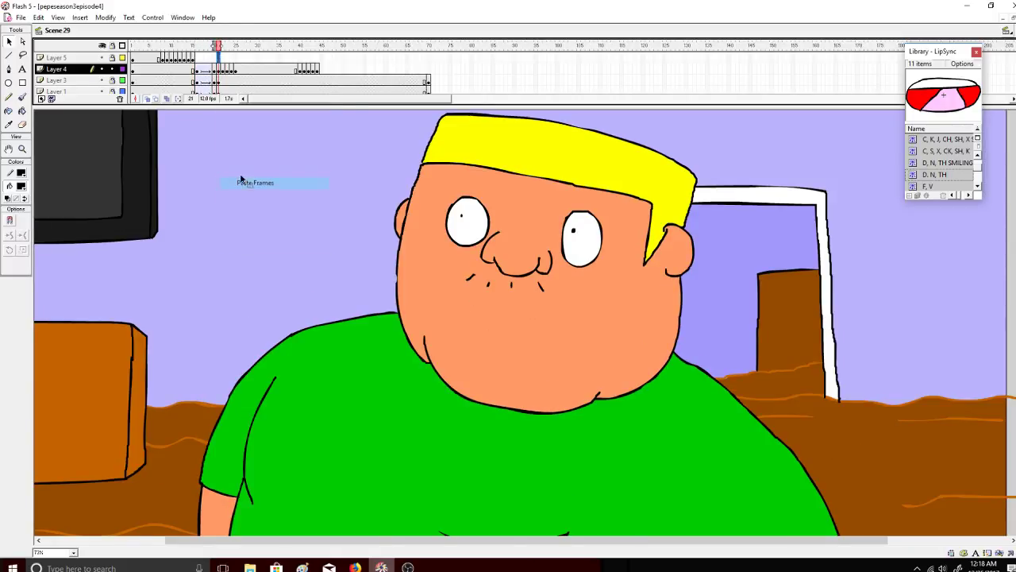
Remove the pasted mouth frame from frame 20 of Layer 5, leaving the one on frame 21.
click(212, 58)
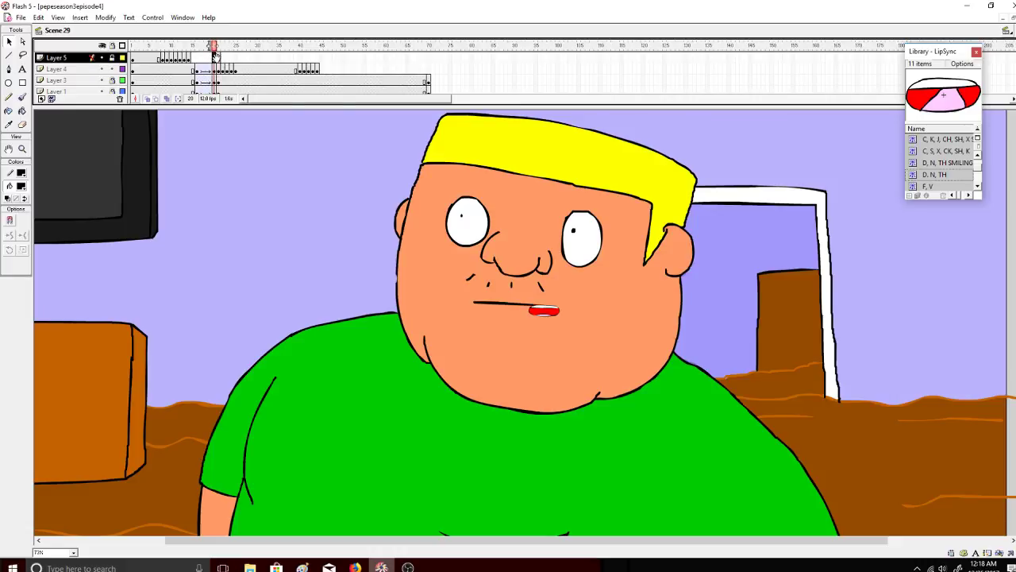
right_click(215, 58)
click(235, 97)
drag(215, 58, 219, 46)
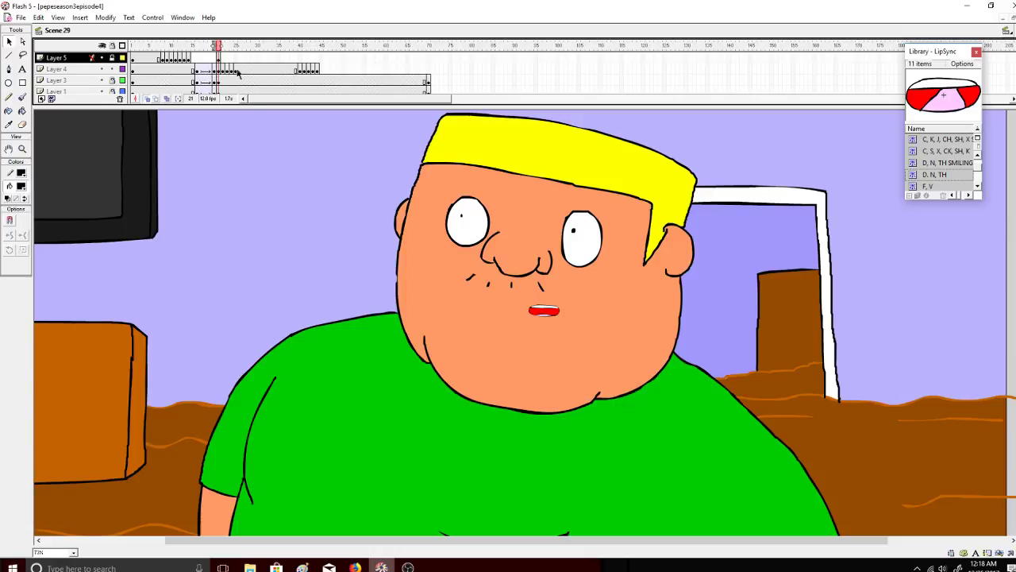
Lock Layer 4 and unlock Layer 5 for editing the mouth.
click(547, 332)
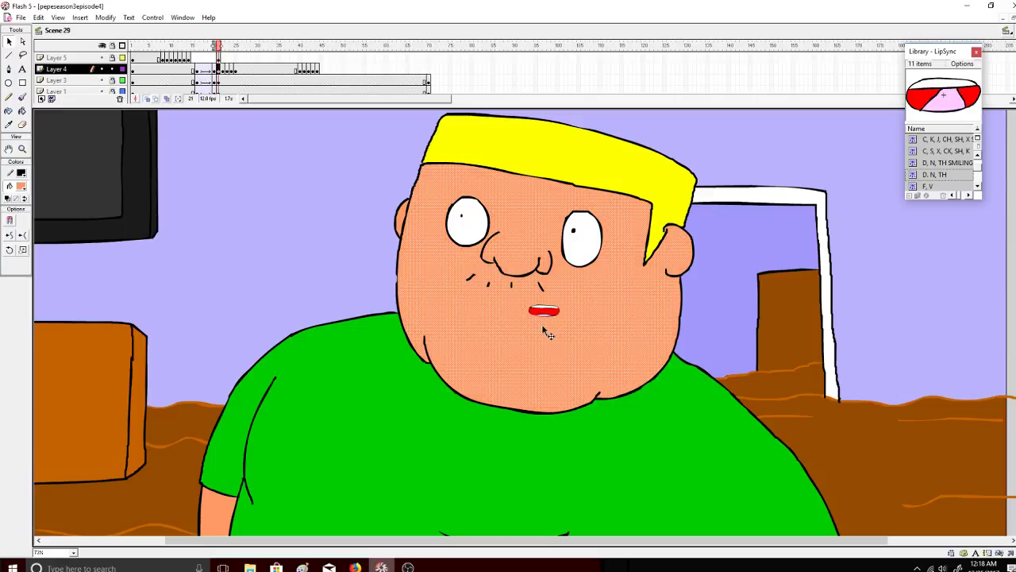
click(113, 68)
click(112, 58)
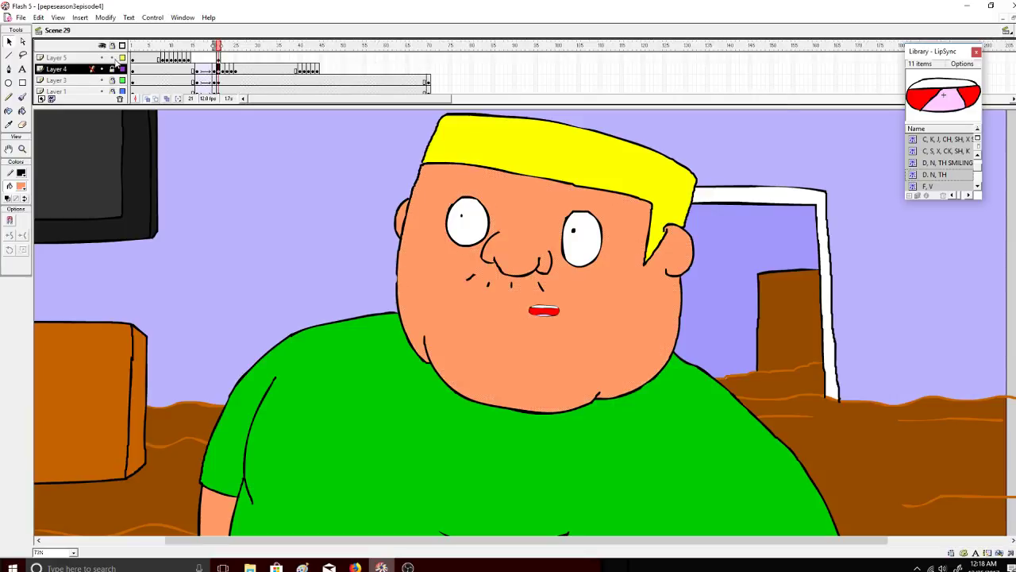
Move the mouth on frame 21 of Layer 5 under the nose and enlarge it to match the zoomed-in face.
click(217, 57)
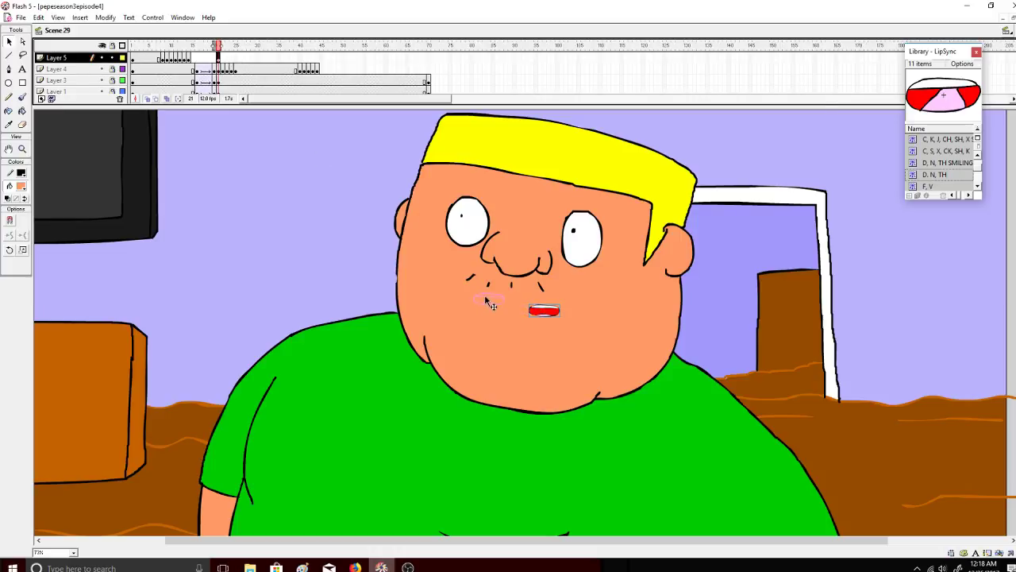
mouse_move(502, 310)
mouse_down()
mouse_move(537, 311)
mouse_move(498, 303)
mouse_up()
click(23, 250)
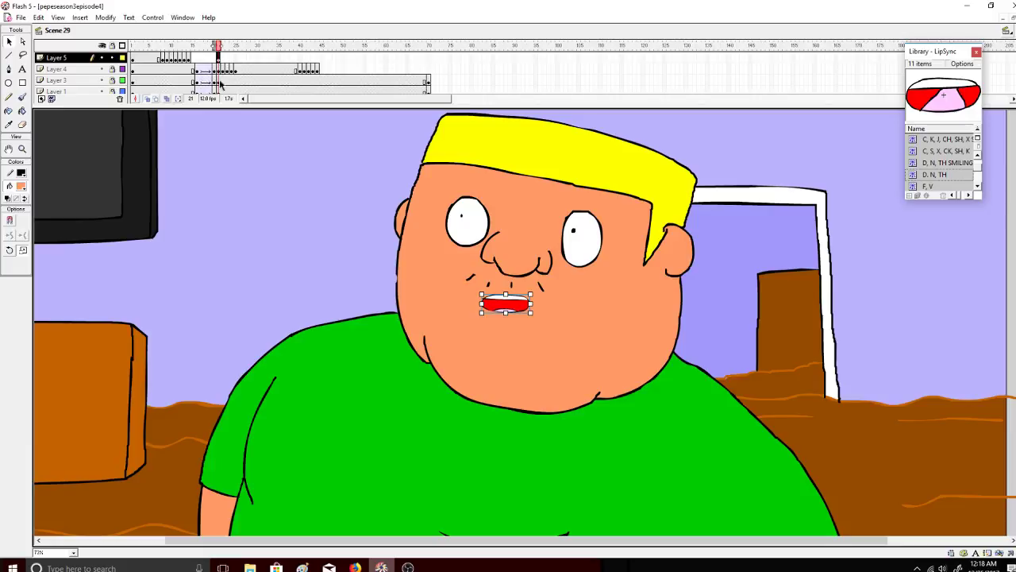
Rotate the open mouth on frame 11 of Layer 5 slightly to follow the tilt of the face.
drag(218, 49, 182, 69)
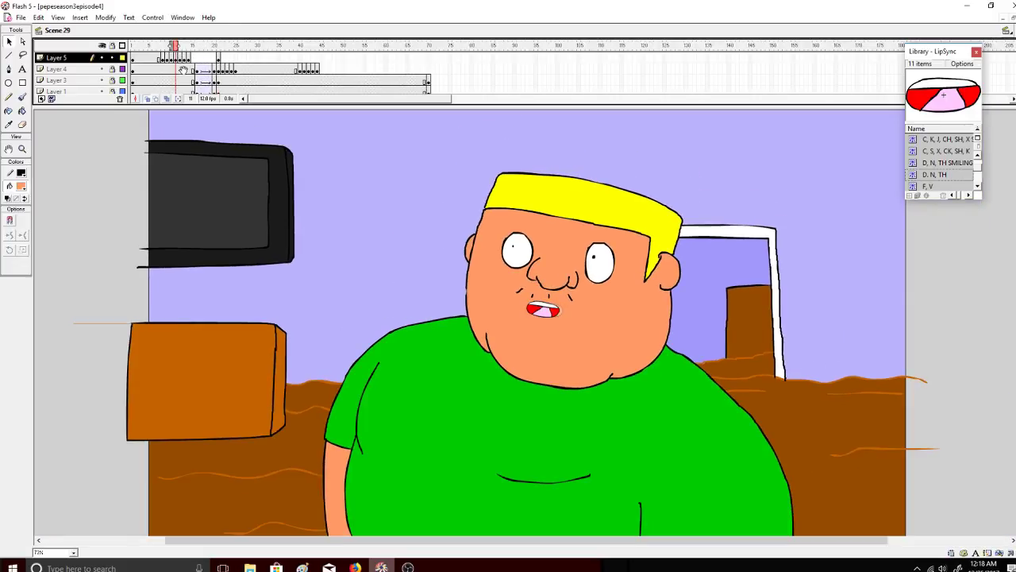
click(175, 57)
click(11, 251)
drag(560, 318, 548, 318)
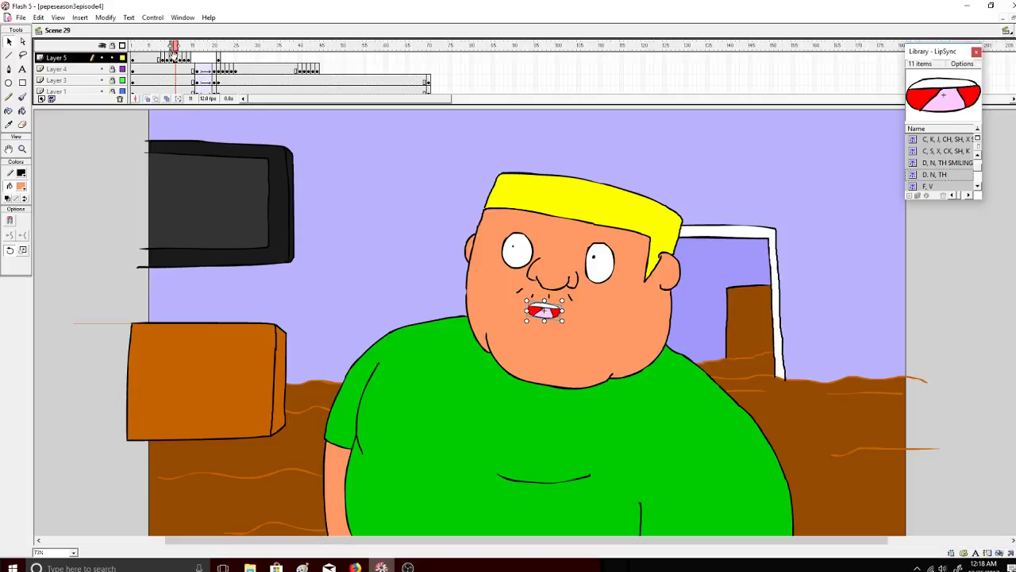
Copy the open-mouth keyframe on frame 11 of Layer 5 and paste it on frame 22.
right_click(177, 58)
click(210, 170)
right_click(221, 58)
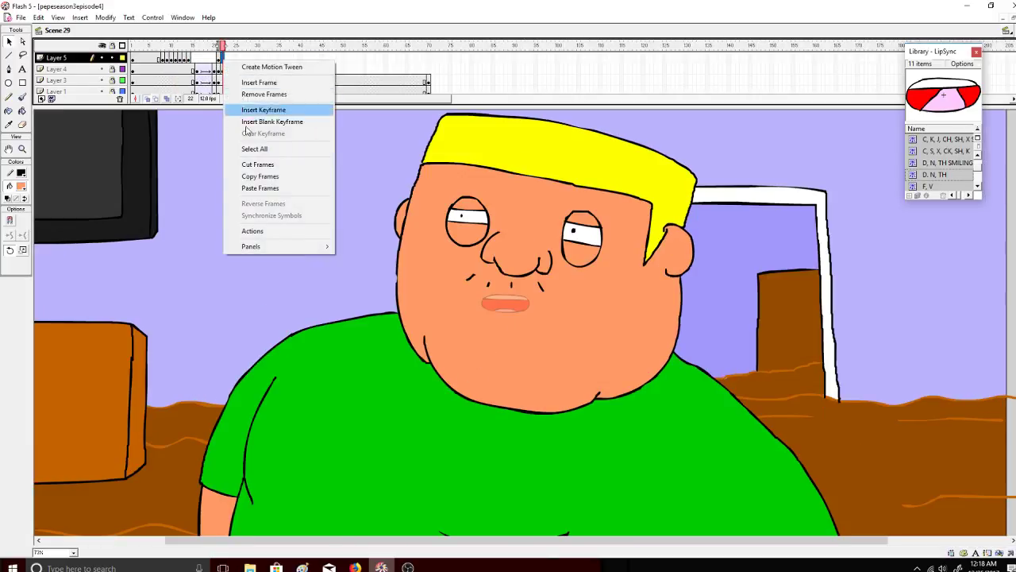
click(257, 190)
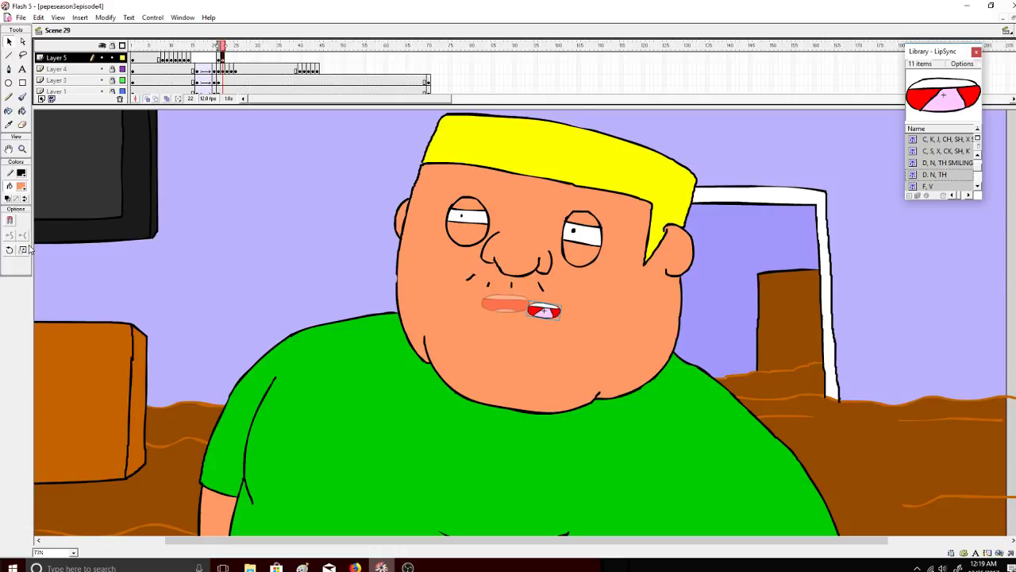
Enlarge the mouth on frame 22, place it under the nose and adjust its rotation.
click(559, 313)
drag(575, 295, 574, 293)
drag(512, 309, 533, 286)
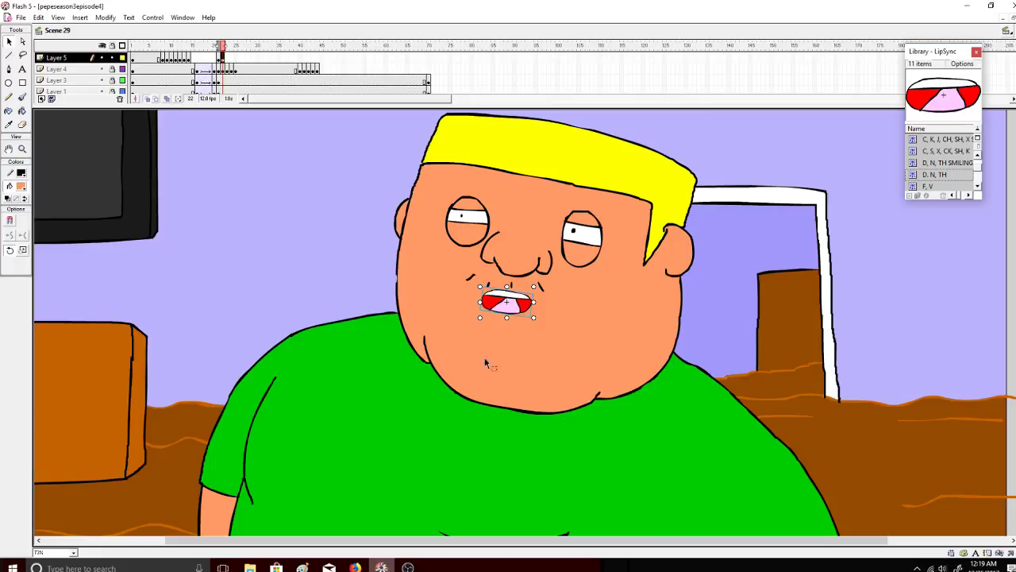
drag(479, 287, 505, 312)
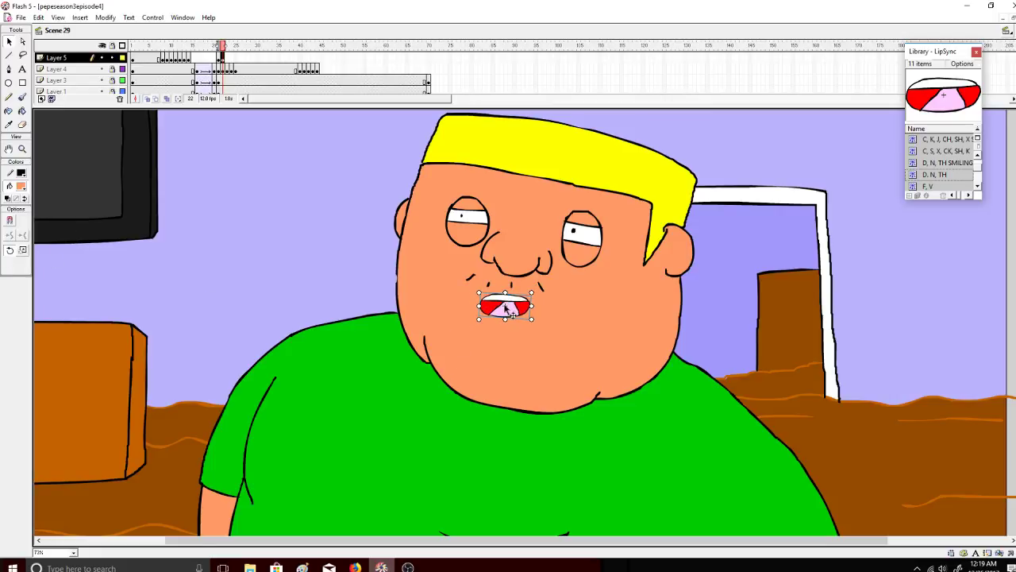
Copy the closed mouth line from frame 7 of Layer 5 and paste it on frame 23.
drag(229, 52, 162, 60)
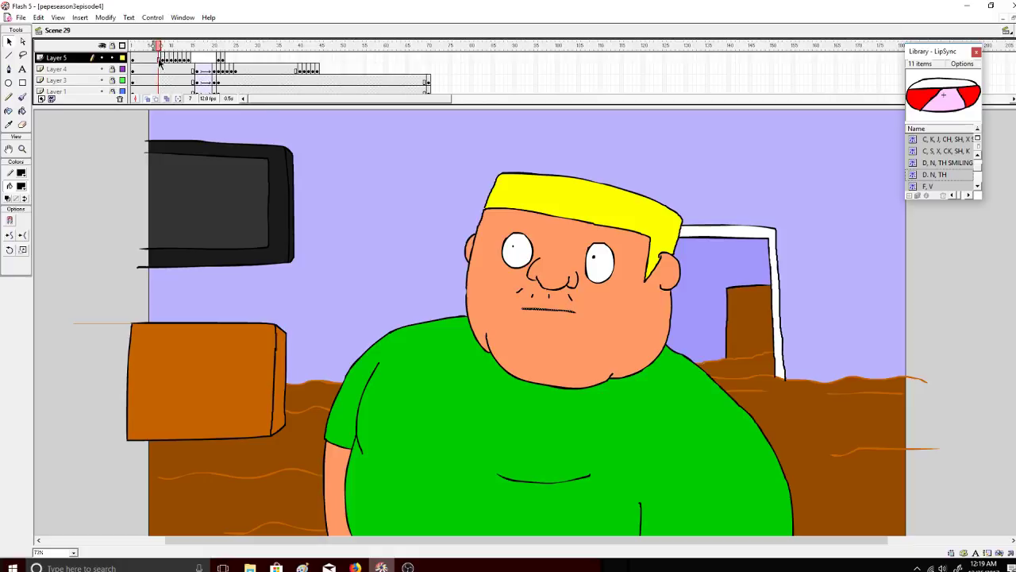
right_click(158, 62)
click(195, 170)
right_click(227, 57)
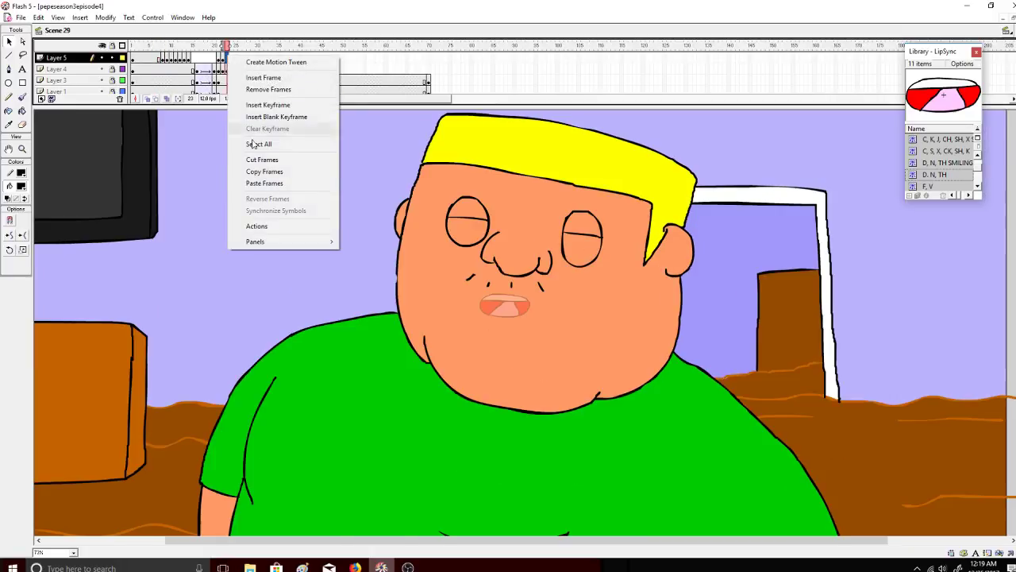
click(264, 182)
Enlarge the closed mouth line on frame 23 and position it under the nose.
click(23, 250)
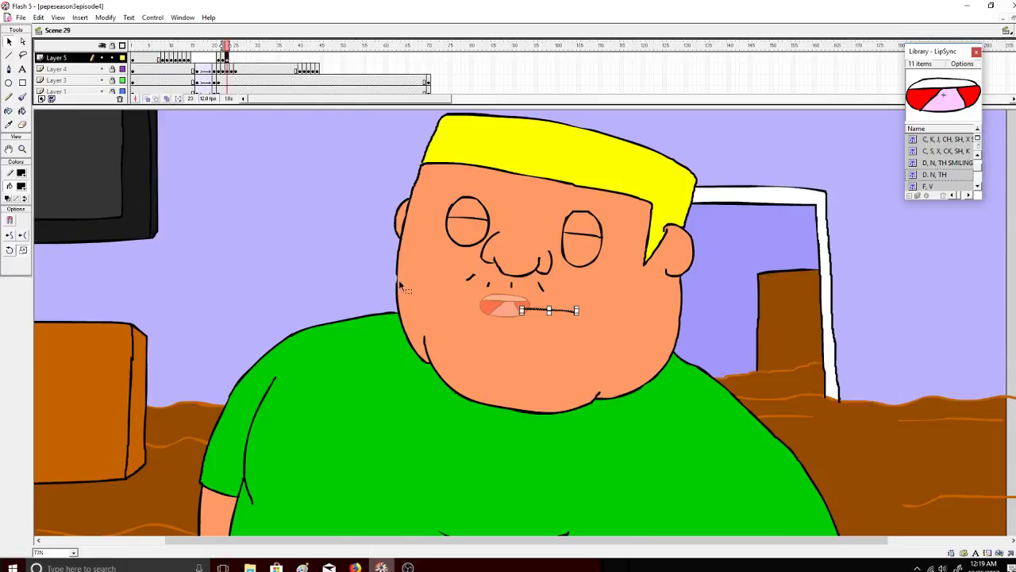
drag(520, 309, 490, 302)
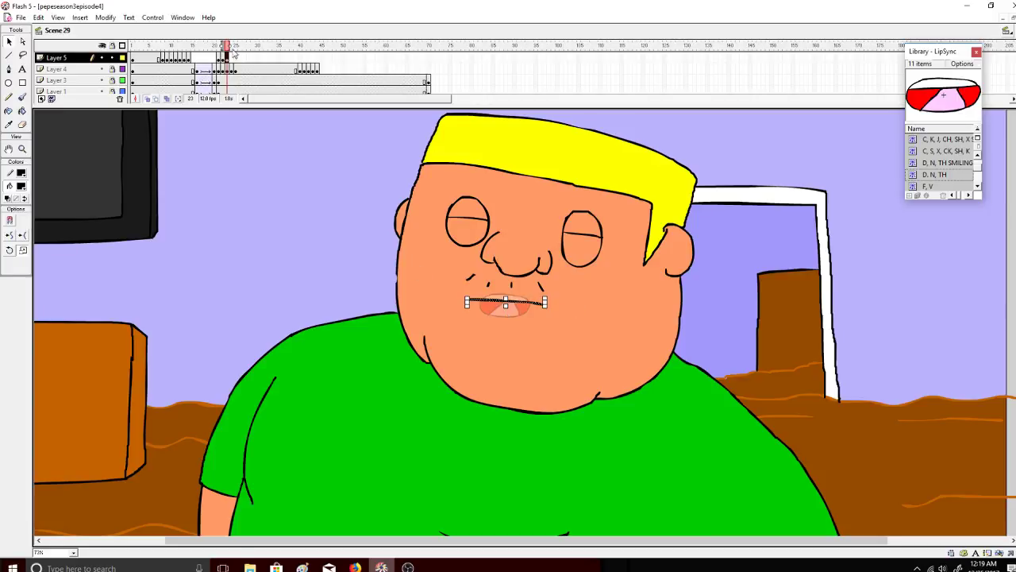
mouse_move(229, 47)
mouse_down()
mouse_move(214, 58)
mouse_move(230, 51)
mouse_up()
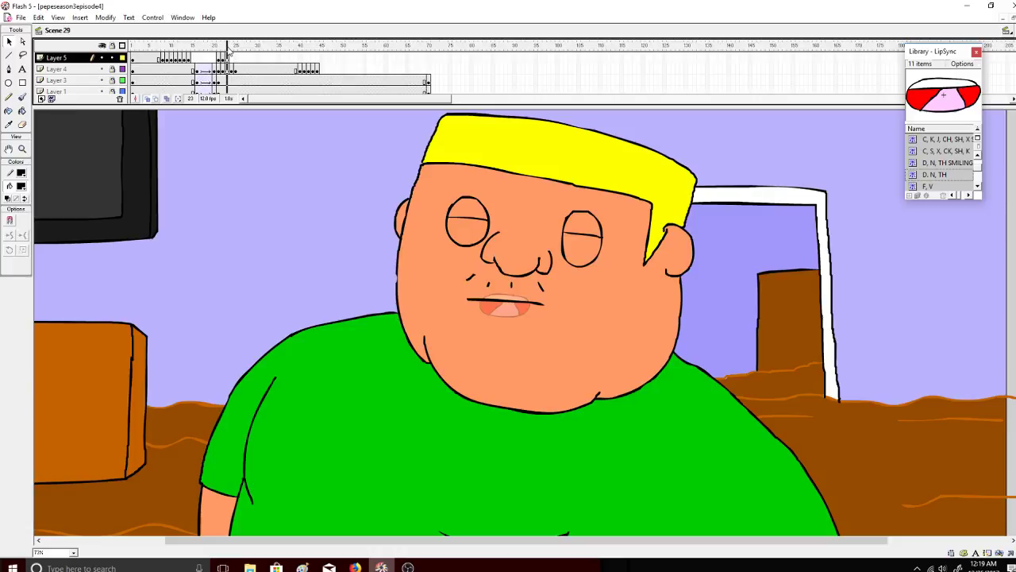
Copy the two open-mouth keyframes on frames 21 and 22 of Layer 5 and paste them starting at frame 24.
right_click(223, 58)
right_click(218, 58)
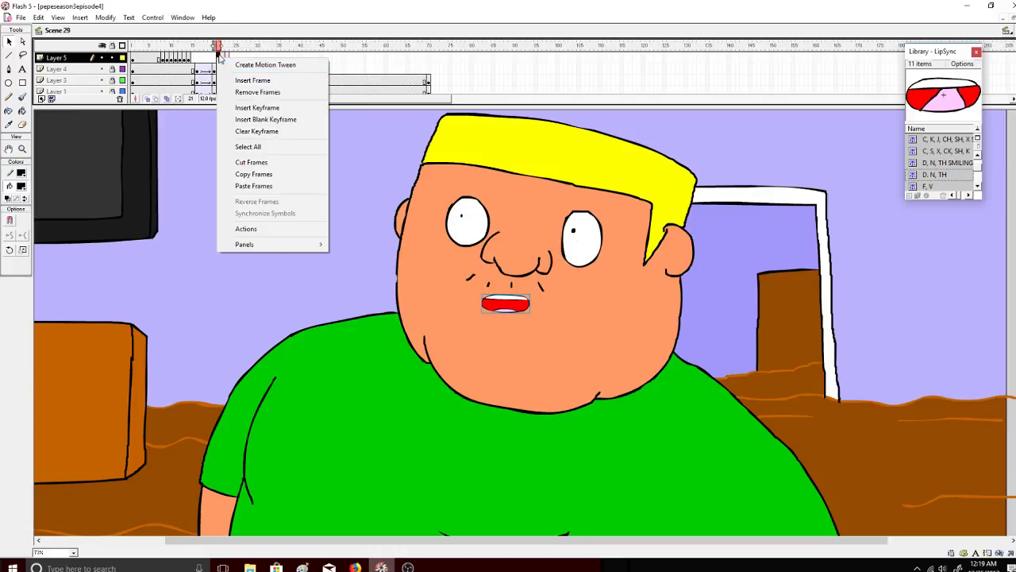
click(219, 56)
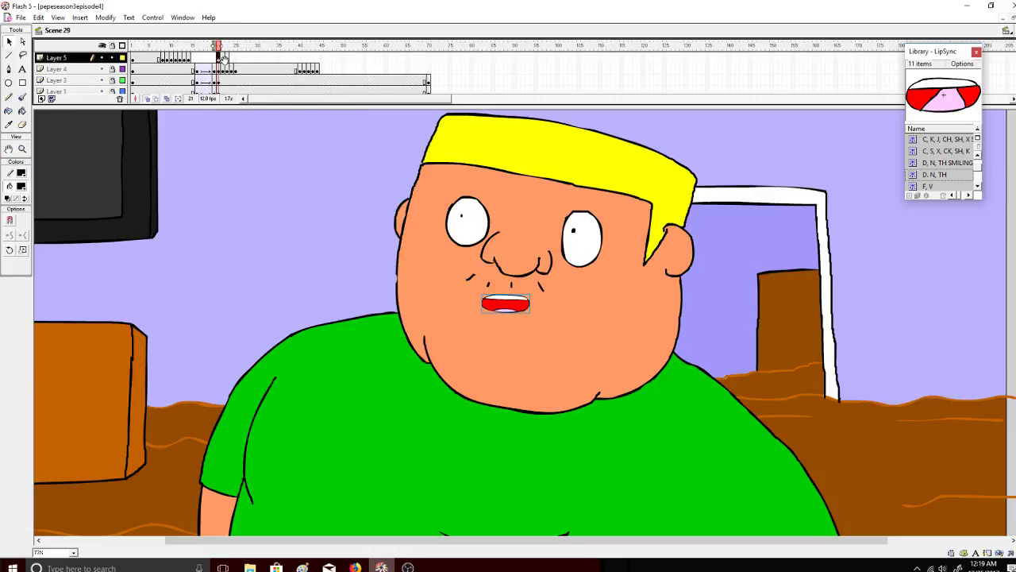
right_click(224, 56)
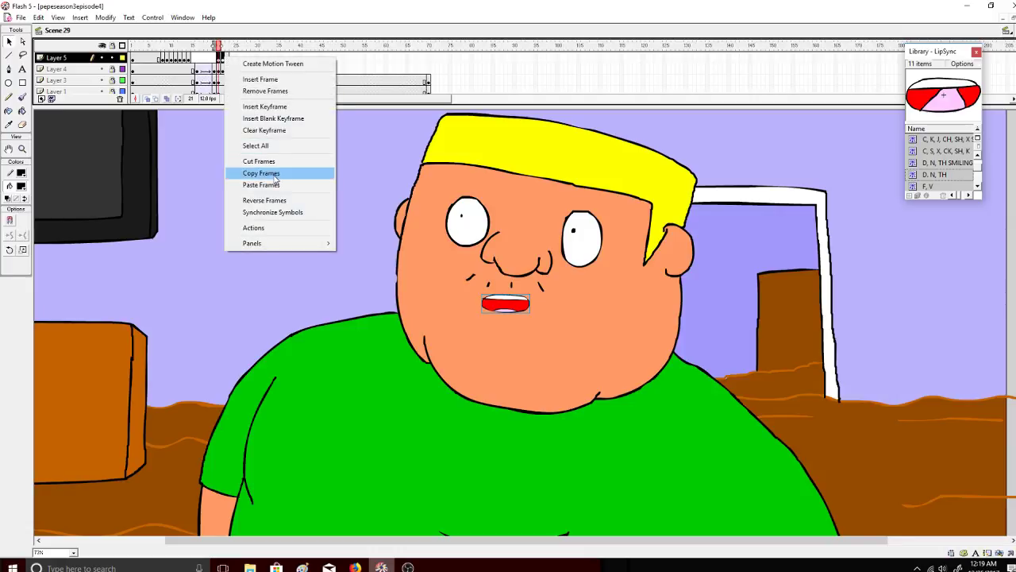
key(Escape)
right_click(231, 58)
click(270, 188)
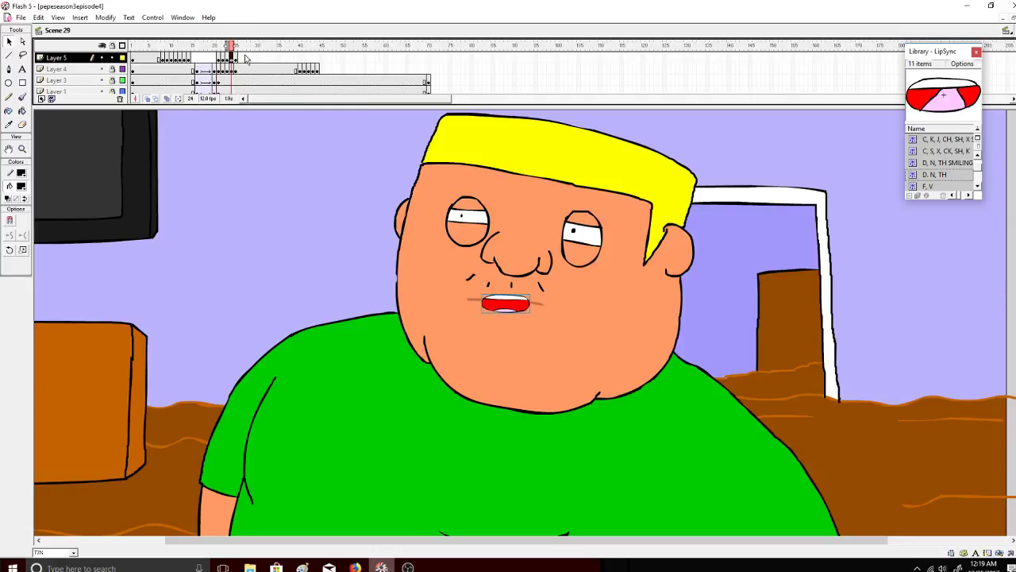
Step through the mouth keyframes on frames 21 to 25 of Layer 5 to review the lip-sync.
drag(239, 58, 226, 62)
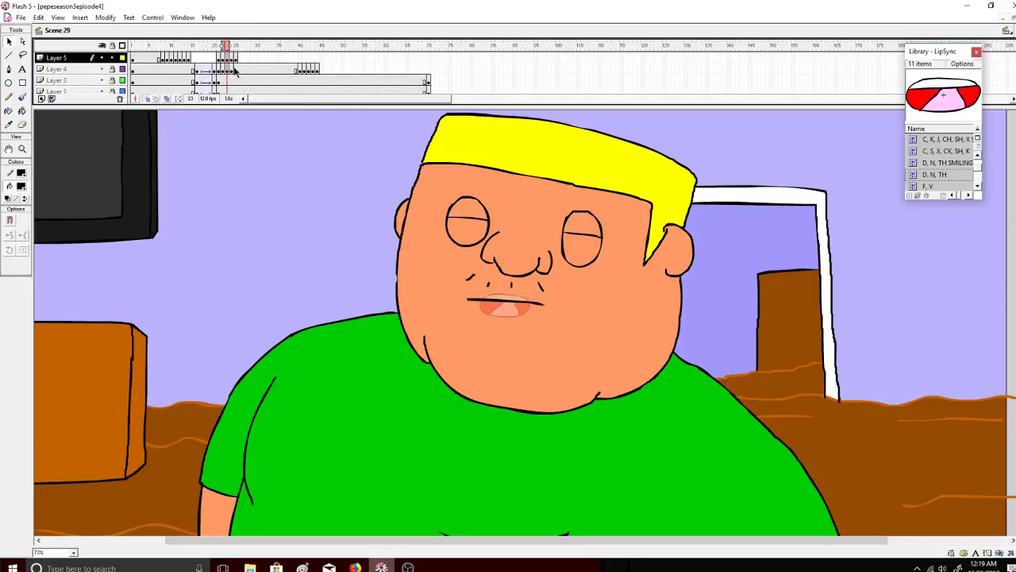
right_click(227, 55)
click(271, 172)
key(comma)
key(comma)
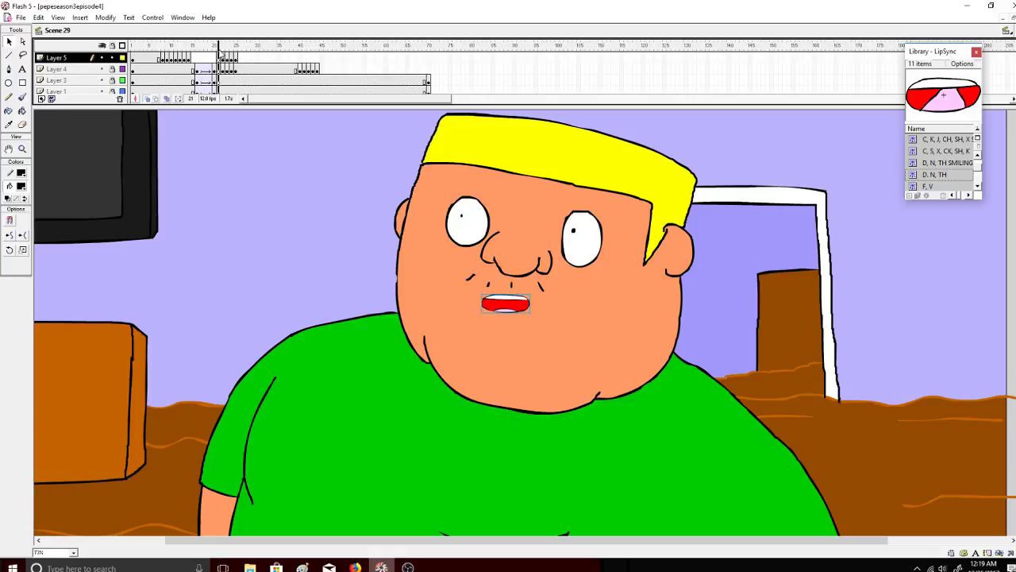
key(period)
key(period)
key(period)
drag(232, 56, 240, 65)
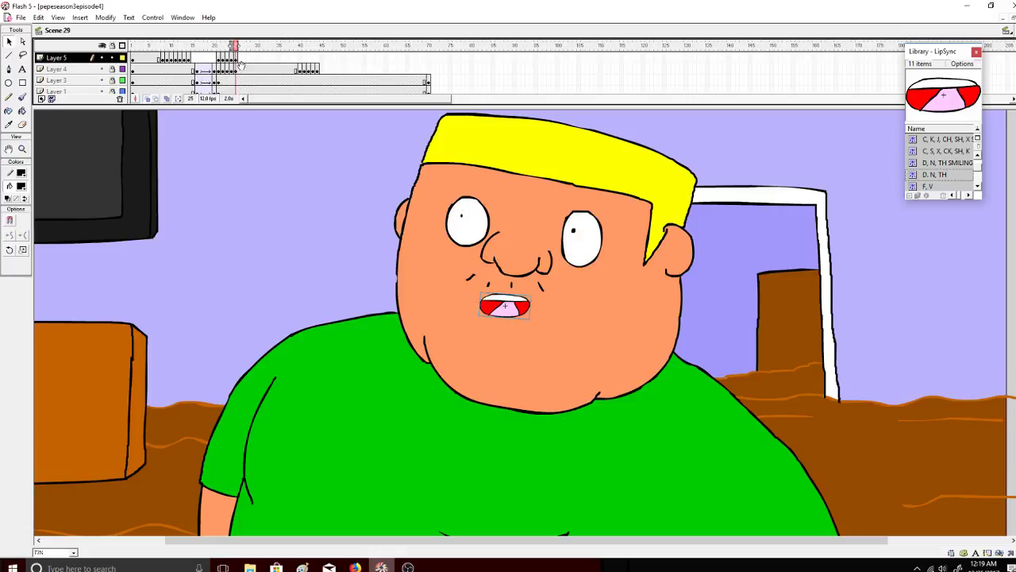
Insert a keyframe on frame 26 of Layer 5 and widen the open mouth slightly.
right_click(240, 62)
click(281, 107)
click(23, 251)
drag(531, 318, 539, 303)
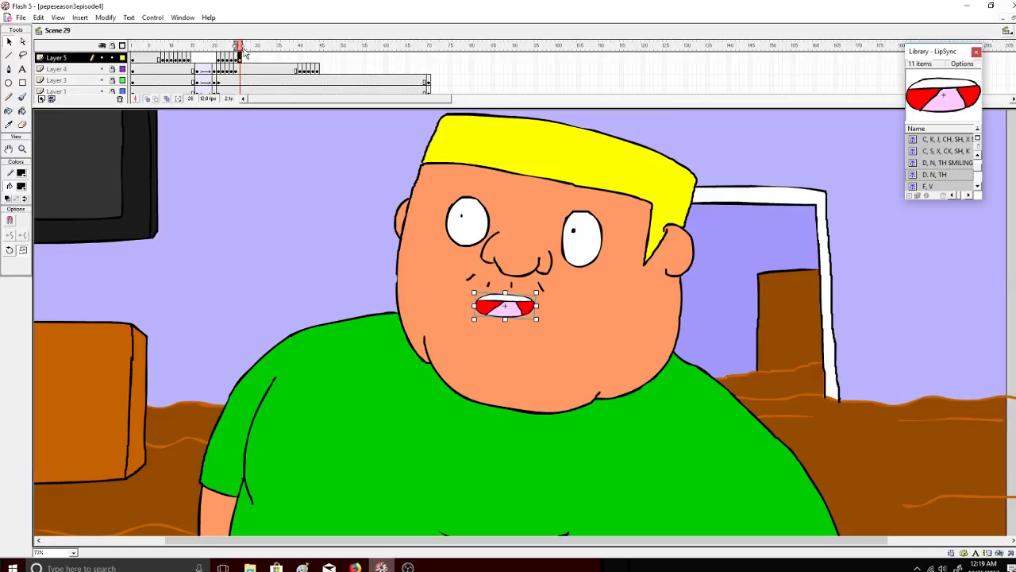
Copy the mouth keyframe on frame 24 of Layer 5 to frame 27 and enlarge the pasted mouth slightly.
drag(242, 49, 232, 49)
right_click(232, 61)
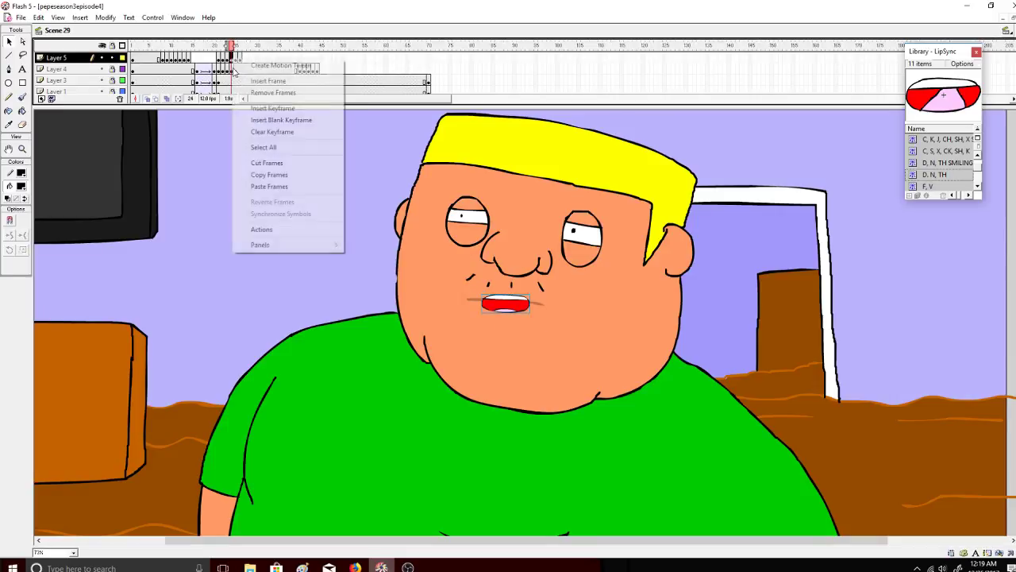
click(269, 174)
click(243, 58)
right_click(244, 59)
click(277, 186)
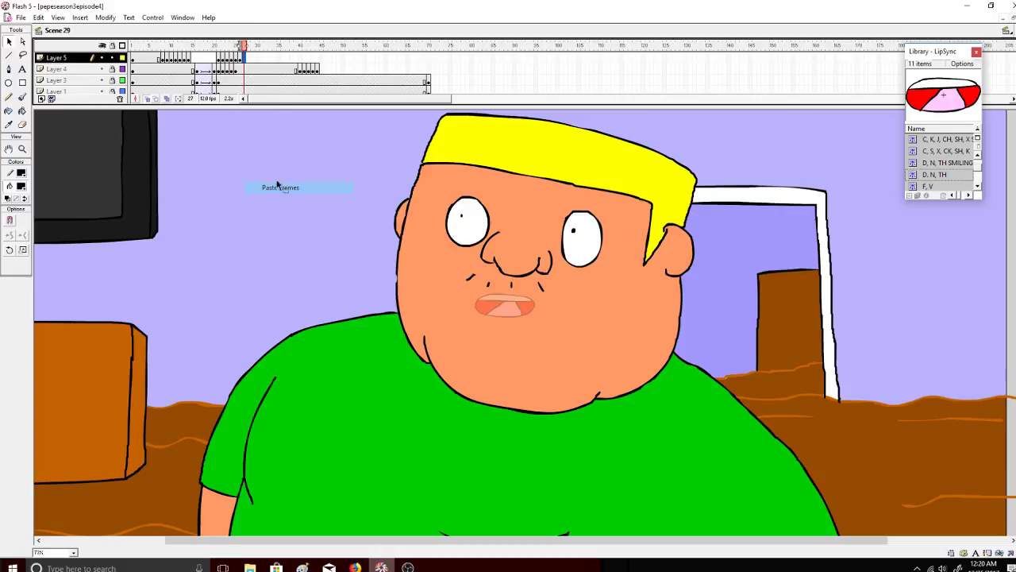
click(23, 251)
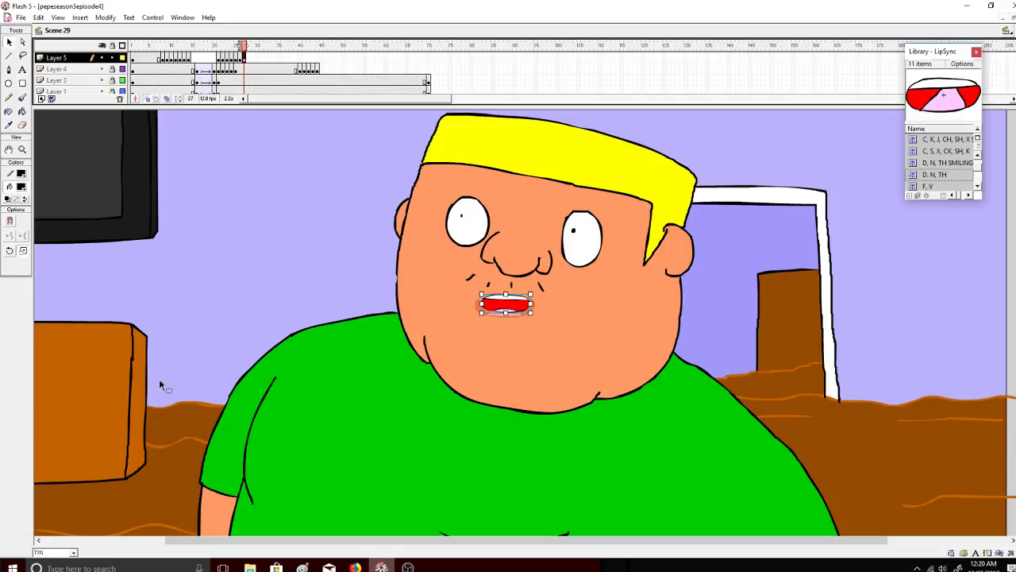
drag(480, 313, 476, 314)
Copy the white teeth mouth keyframe from frame 10 of Layer 5 and paste it on frame 28.
drag(235, 49, 169, 49)
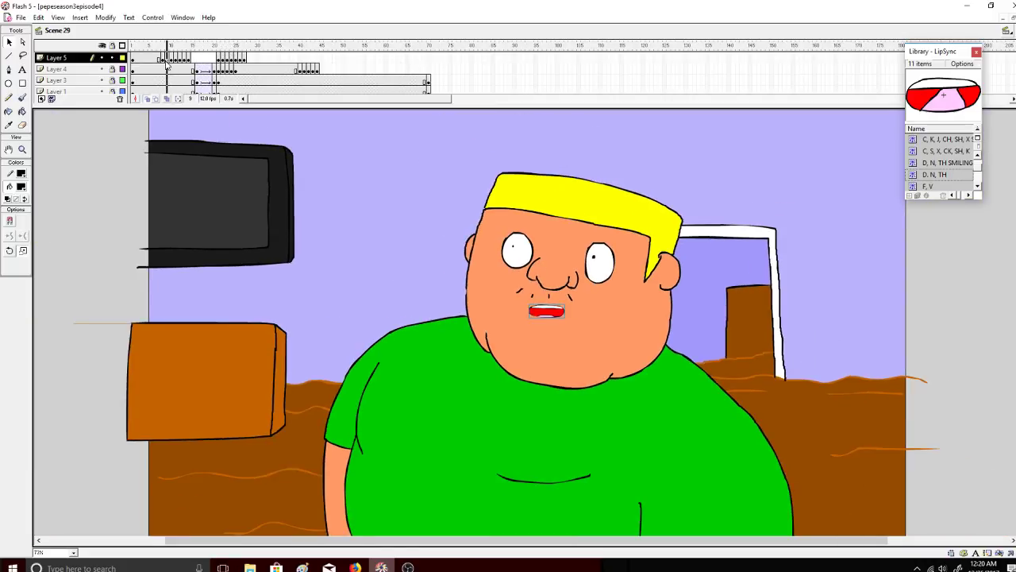
right_click(169, 58)
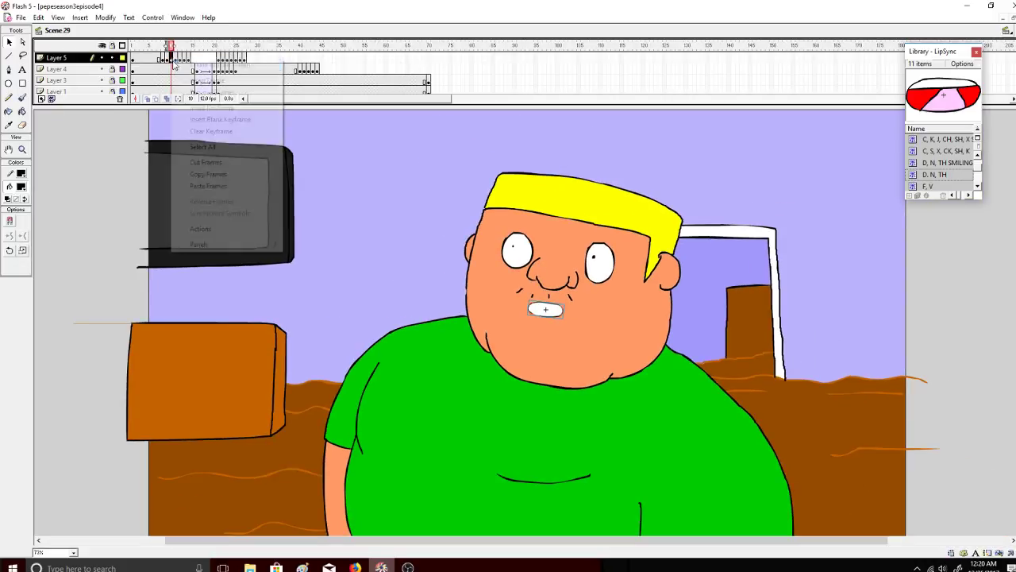
click(203, 173)
right_click(249, 59)
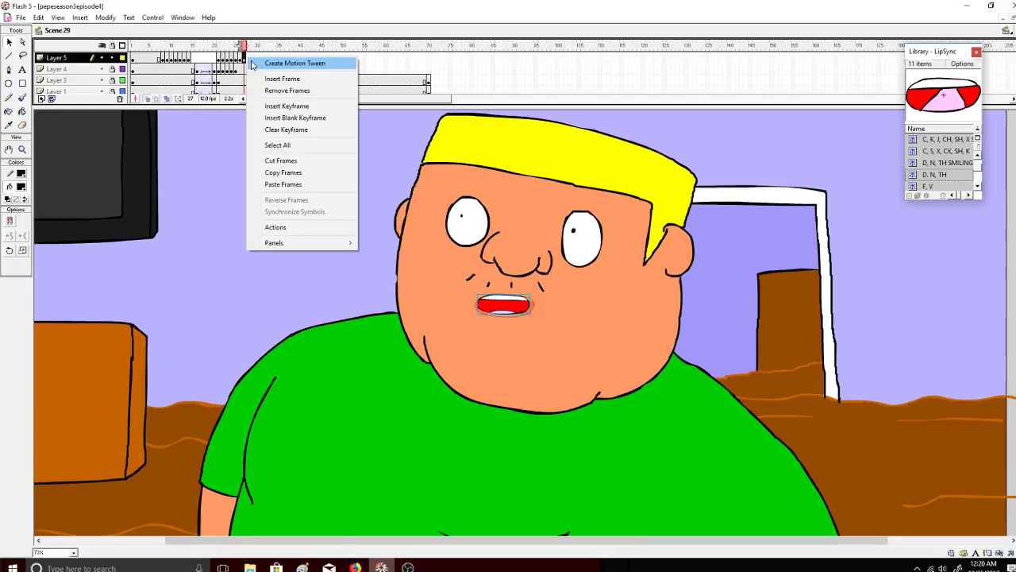
click(282, 184)
Enlarge the teeth mouth on frame 28 and position it under the nose.
click(23, 250)
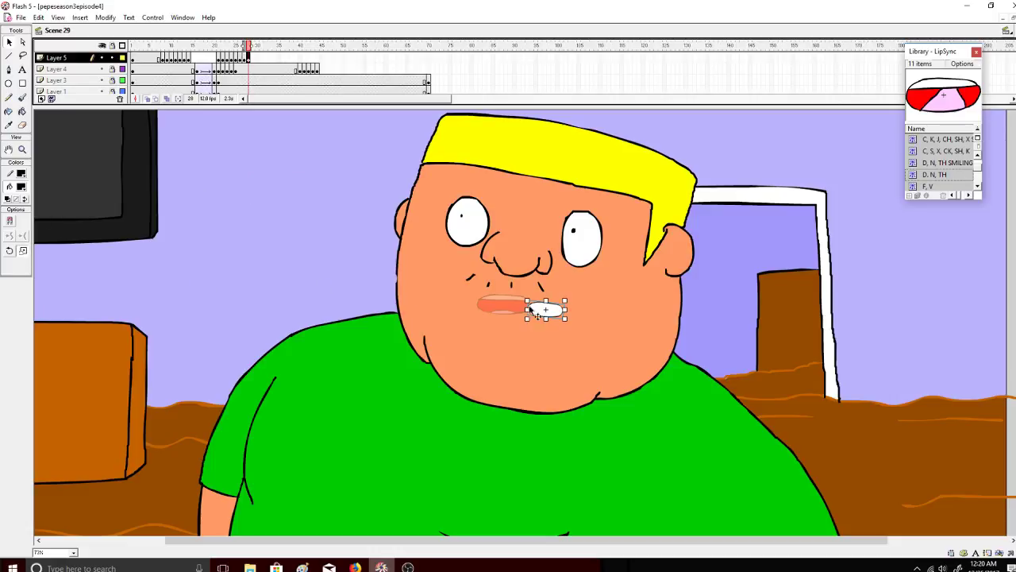
mouse_move(527, 300)
mouse_down()
mouse_move(515, 295)
mouse_move(508, 306)
mouse_move(520, 309)
mouse_up()
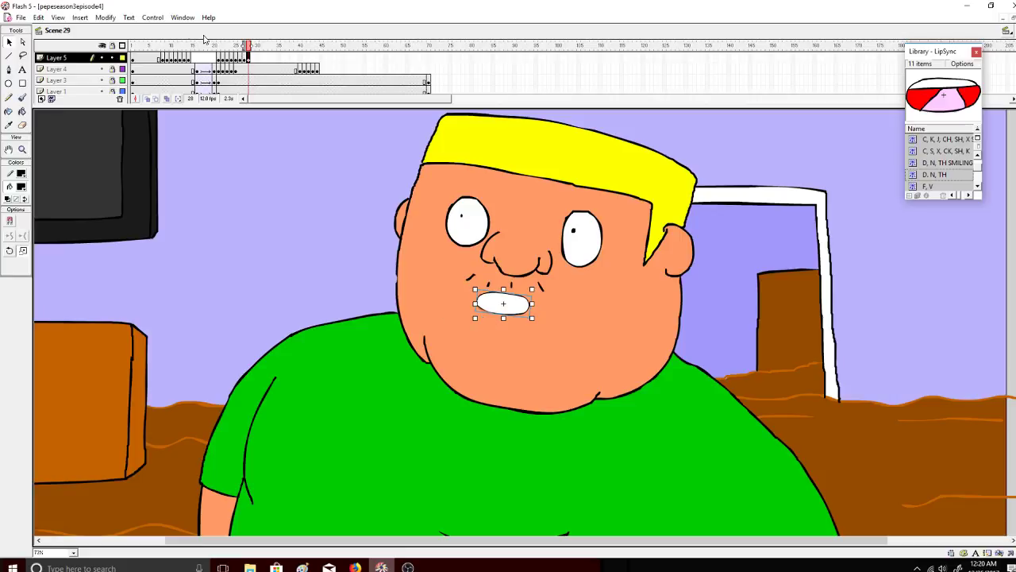
mouse_move(253, 48)
mouse_down()
mouse_move(239, 51)
mouse_move(248, 53)
mouse_up()
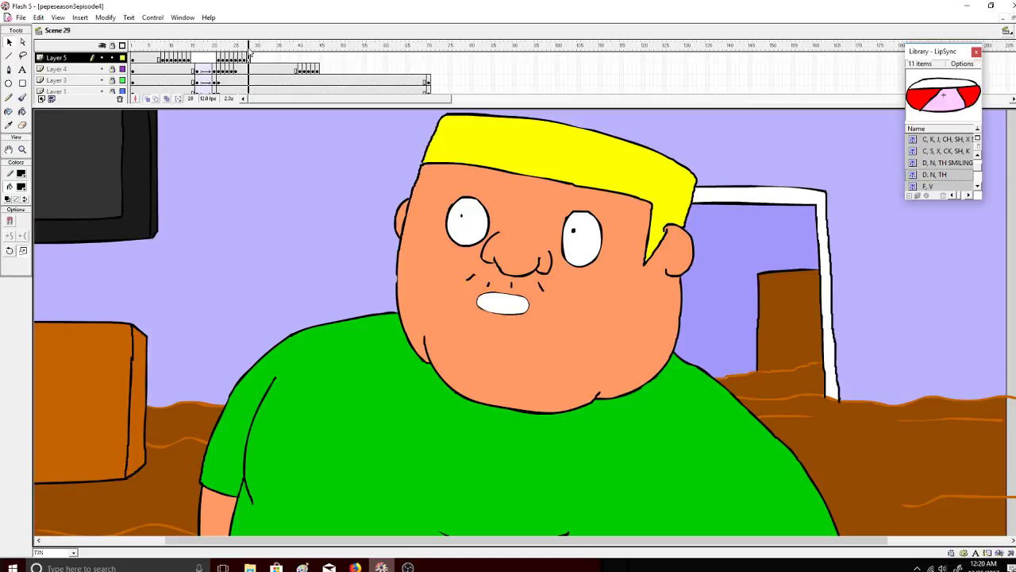
Copy the wide open-mouth keyframe on frame 26 of Layer 5 and paste it on frame 29.
click(240, 58)
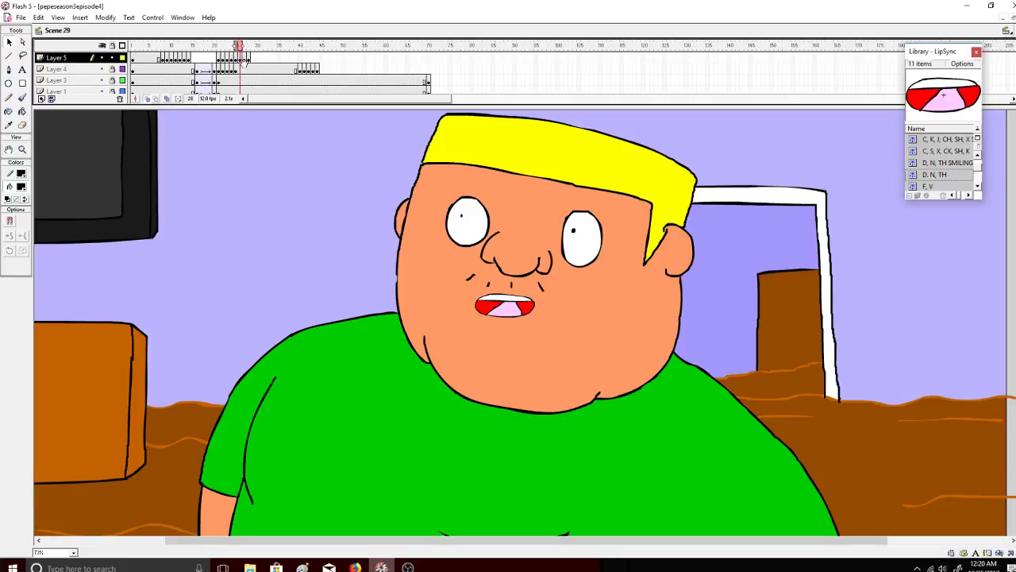
right_click(241, 59)
click(266, 171)
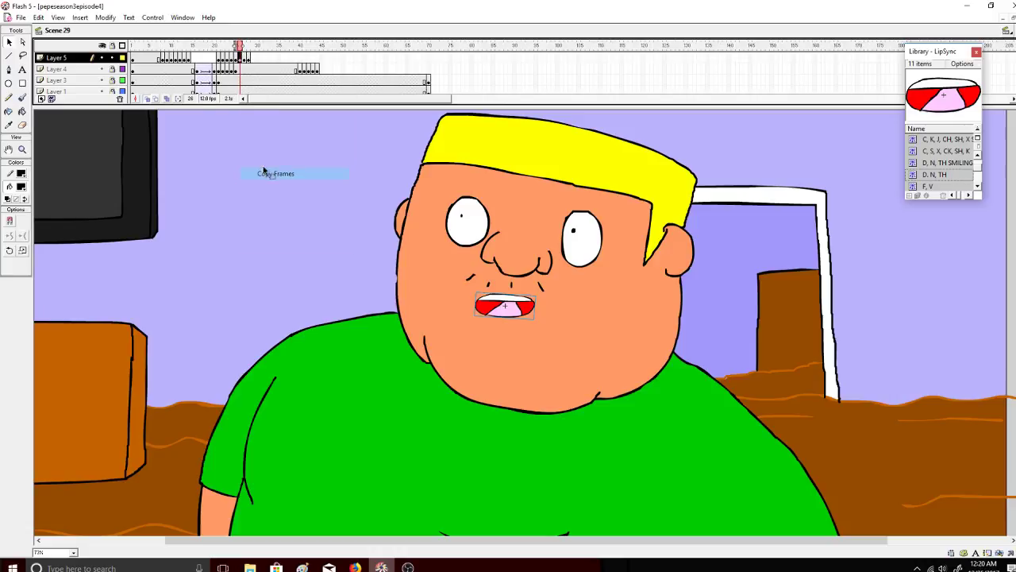
right_click(252, 60)
click(290, 187)
Copy the red mouth keyframe on frame 27 to frame 30 and the teeth mouth on frame 28 to frame 31.
right_click(243, 62)
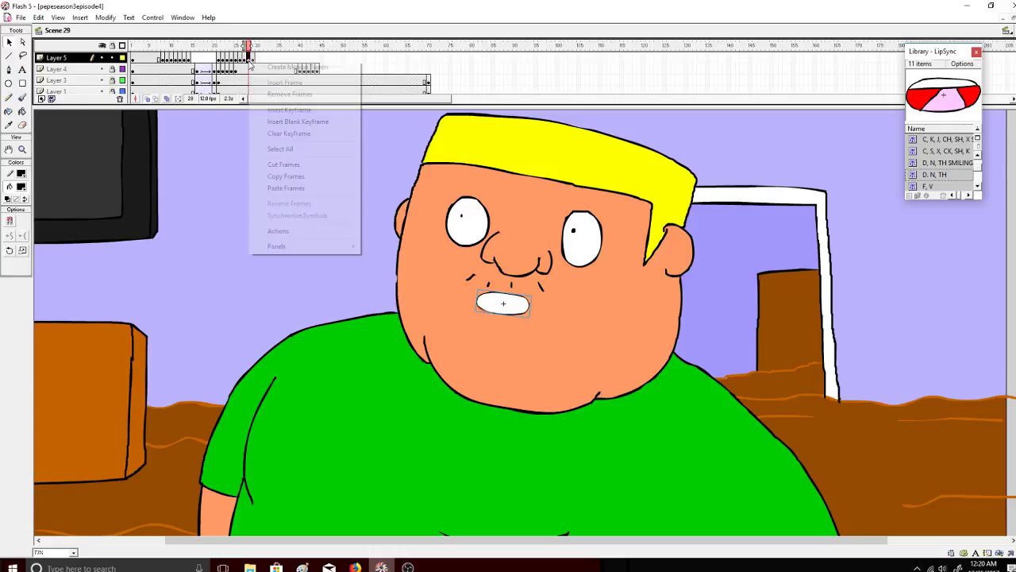
click(270, 176)
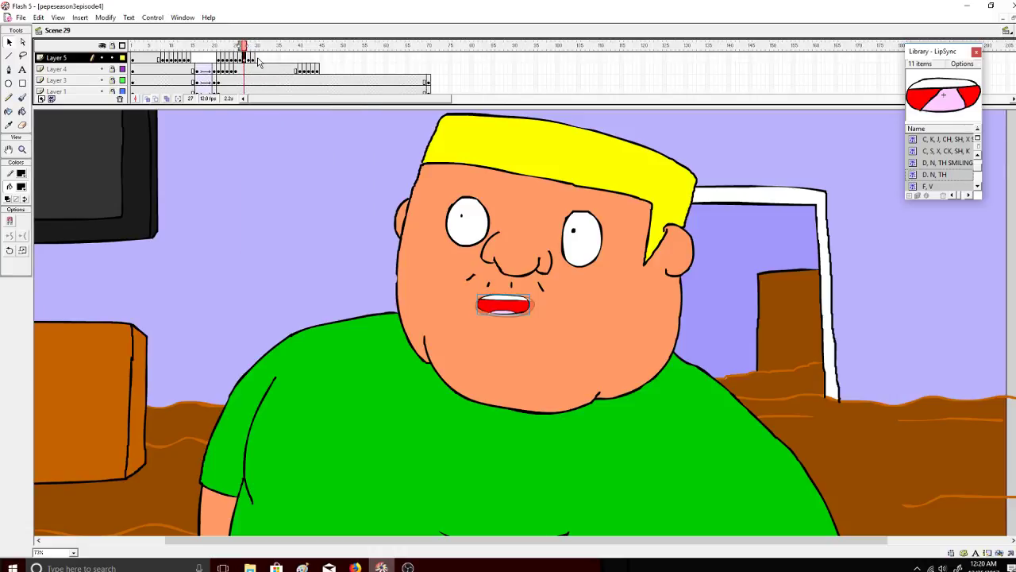
right_click(256, 60)
click(278, 174)
right_click(248, 61)
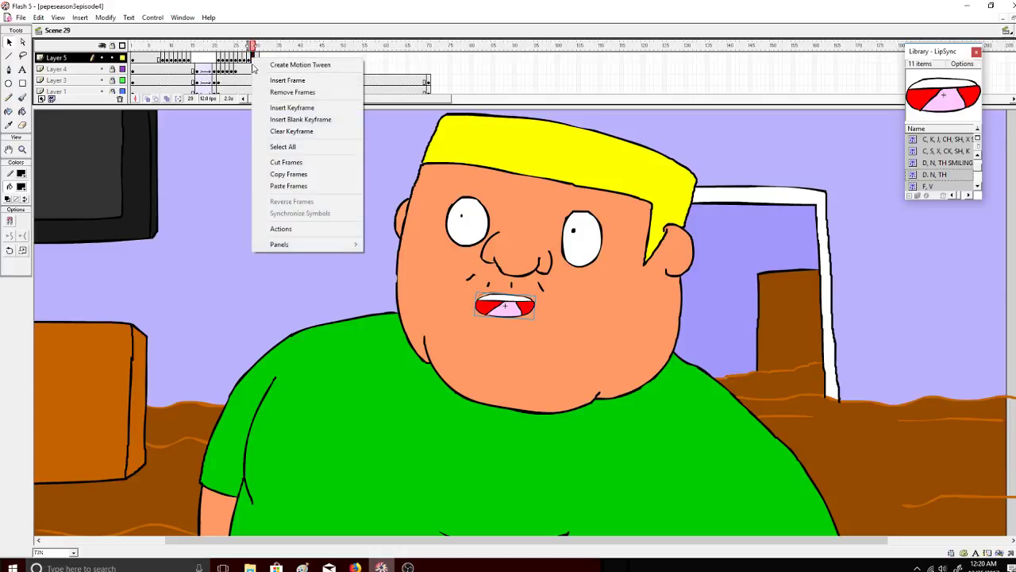
click(283, 176)
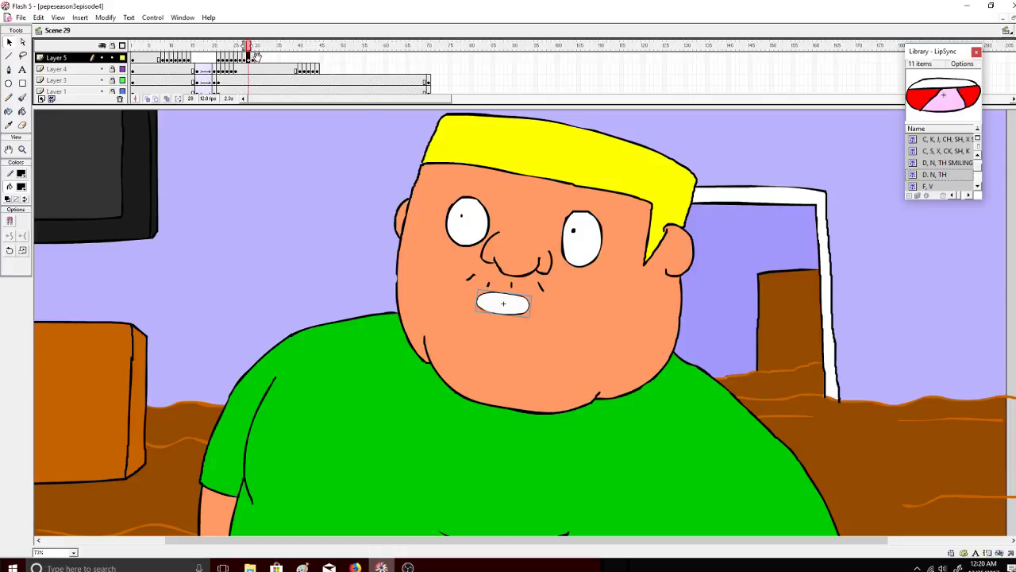
right_click(262, 62)
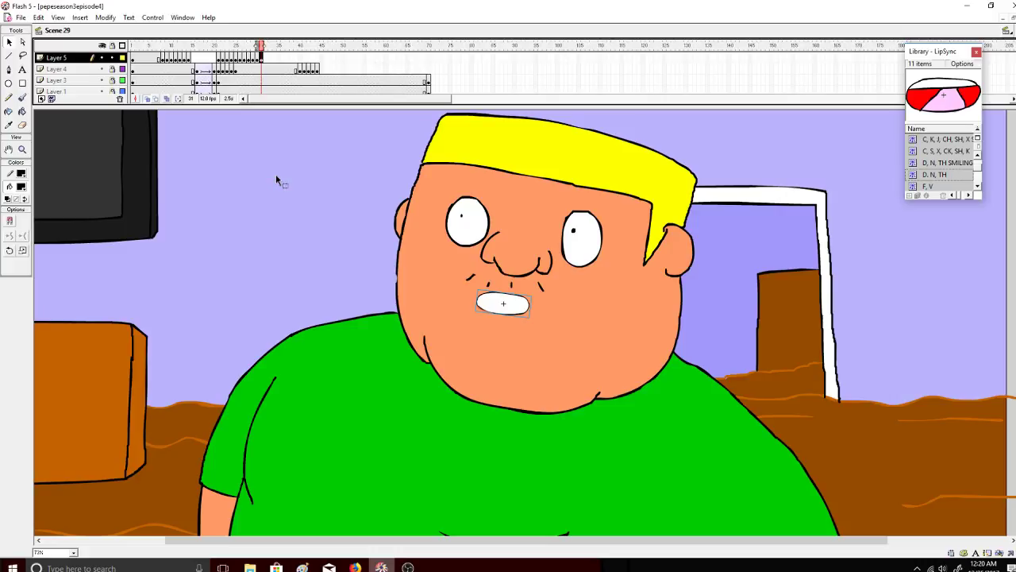
Insert a keyframe on frame 32 of Layer 5 and widen the teeth mouth slightly.
right_click(265, 58)
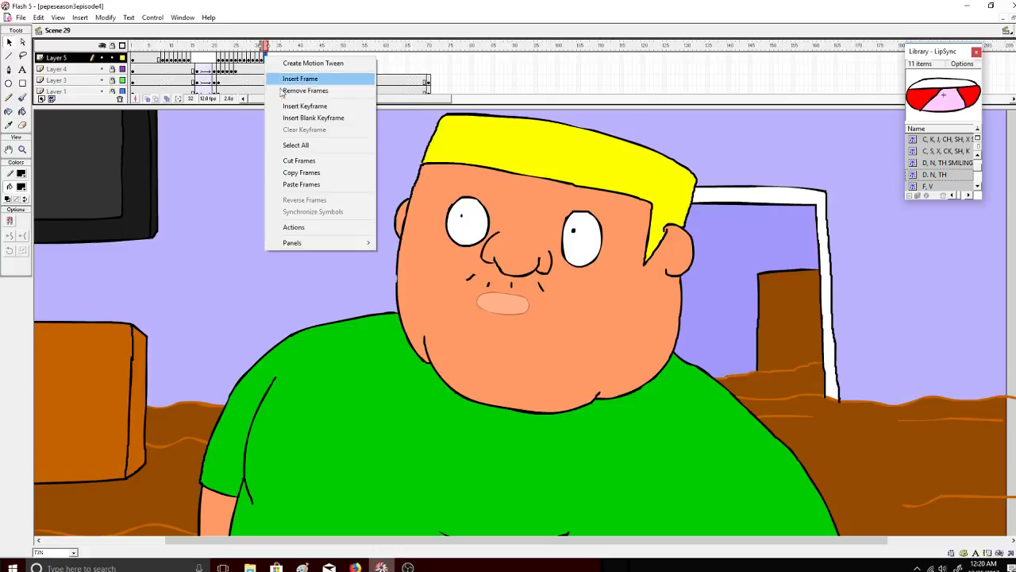
click(306, 106)
click(22, 250)
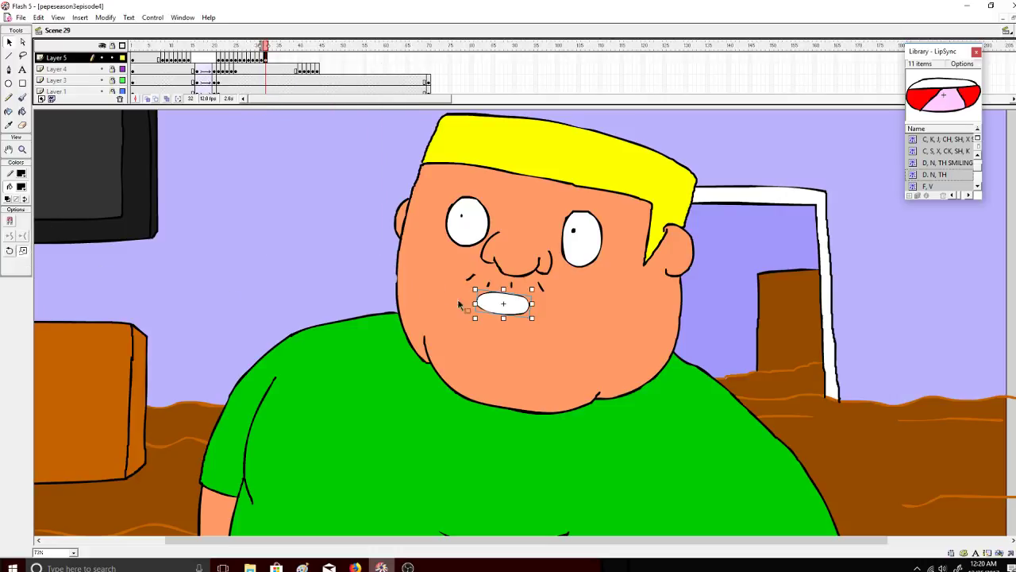
drag(474, 303, 471, 304)
mouse_move(268, 46)
mouse_down()
mouse_move(256, 46)
mouse_move(265, 46)
mouse_up()
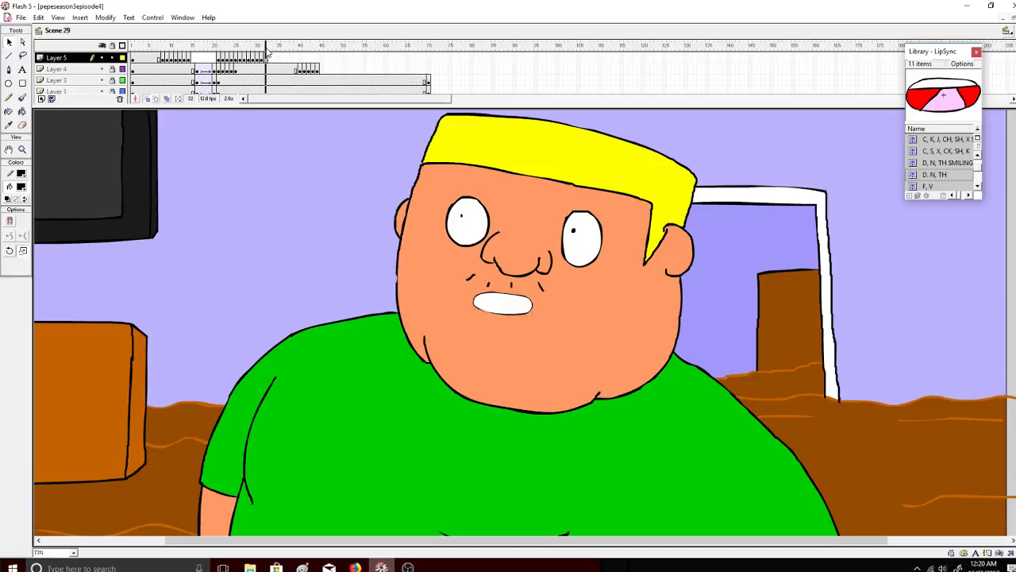
Copy the narrower teeth mouth keyframe on frame 31 of Layer 5 and paste it on frame 33.
right_click(262, 57)
click(298, 172)
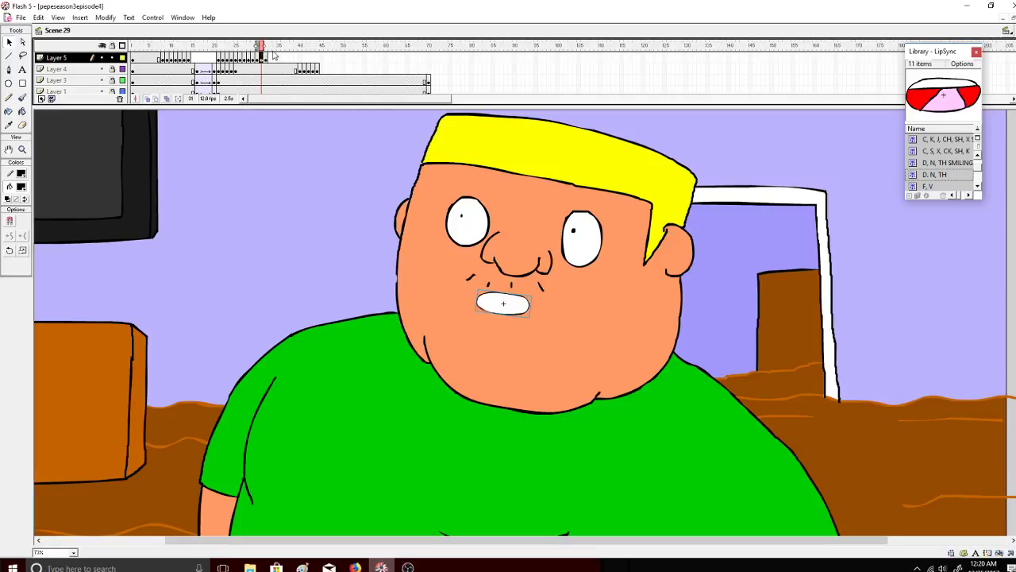
right_click(268, 64)
click(300, 188)
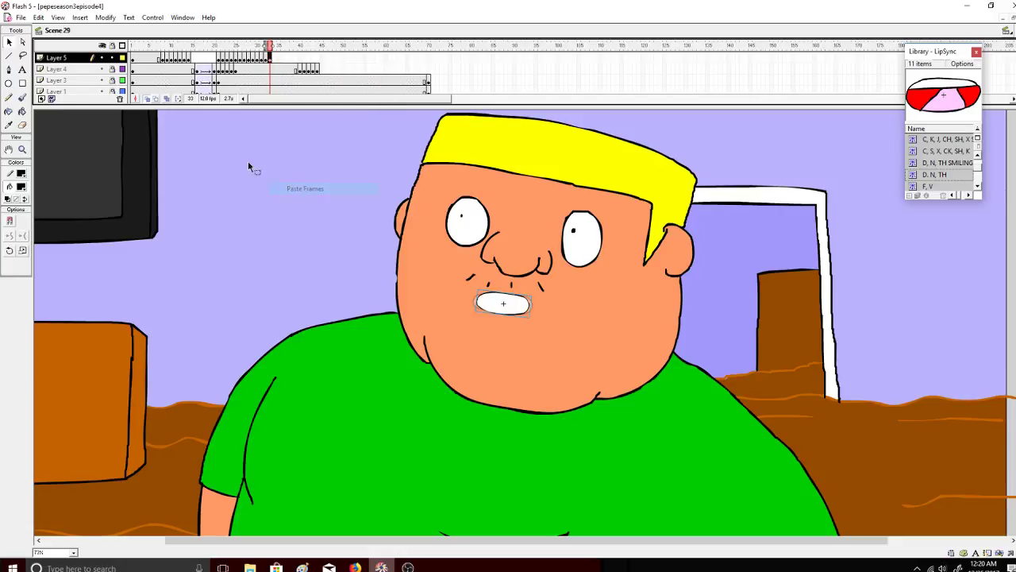
Copy the red mouth keyframe on frame 30 of Layer 5 and paste it on frame 34.
drag(256, 53, 259, 56)
right_click(257, 54)
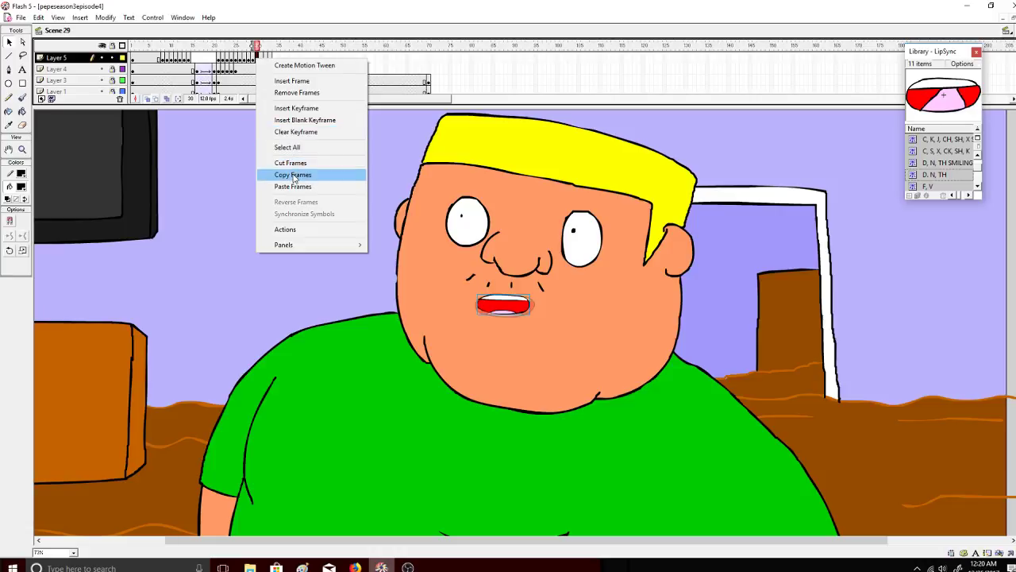
click(298, 172)
right_click(274, 58)
click(300, 188)
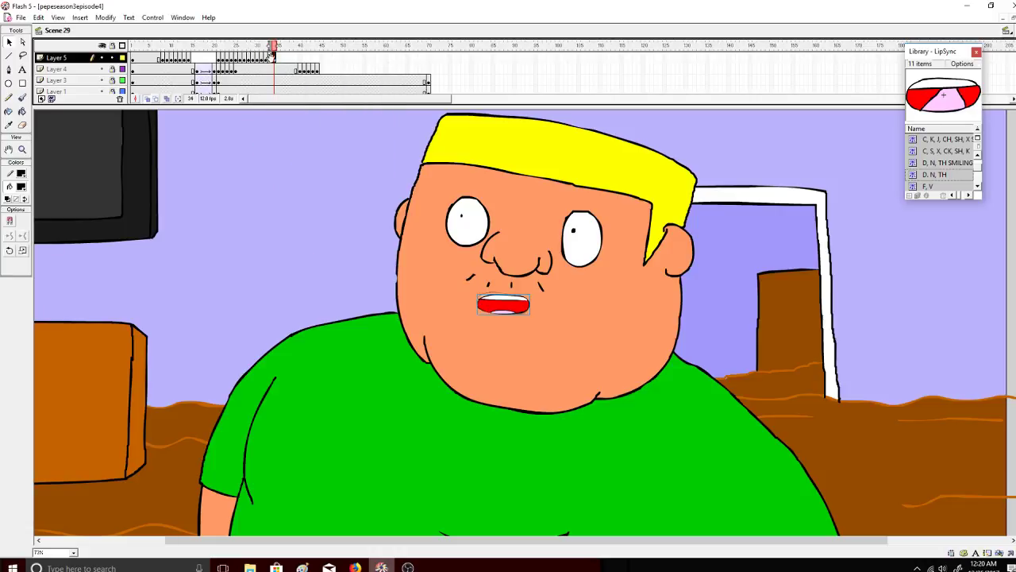
Copy the teeth mouth keyframe on frame 33 of Layer 5 and paste it on frame 35.
right_click(269, 61)
click(301, 176)
right_click(278, 57)
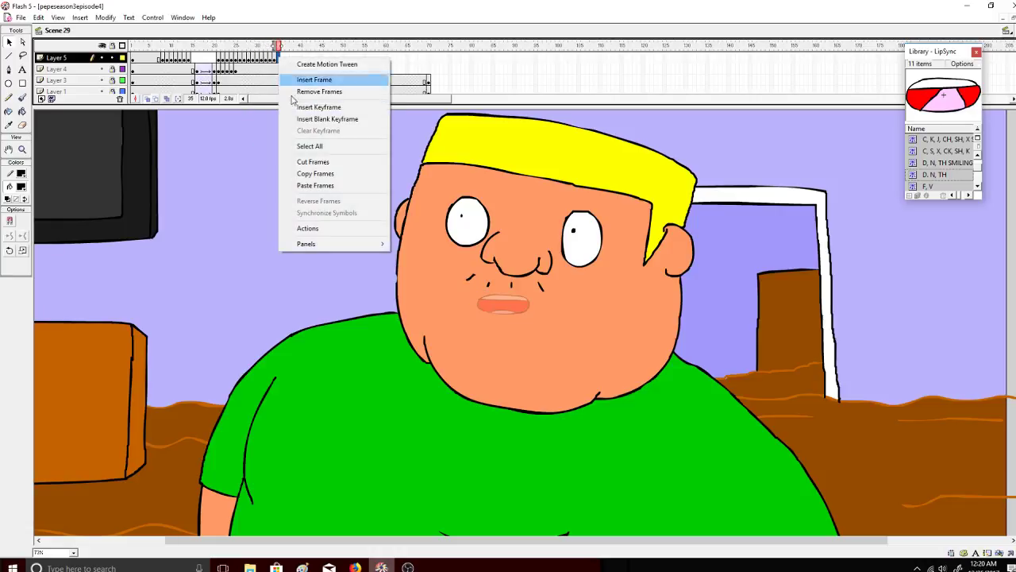
click(306, 183)
Copy the closed mouth line from frame 23 of Layer 5 to frame 36 and insert a keyframe on frame 44.
drag(278, 46, 229, 62)
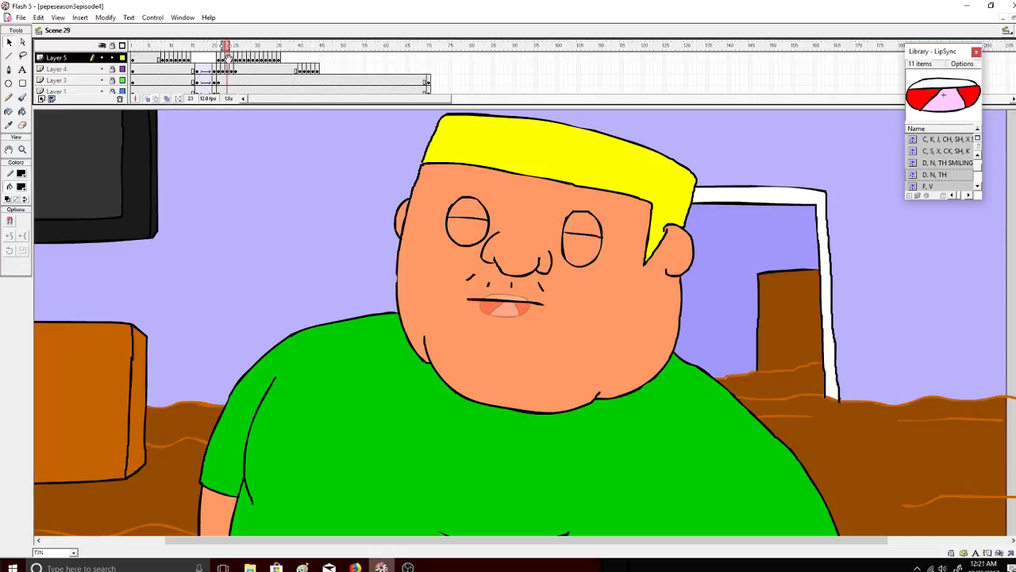
right_click(229, 57)
click(246, 173)
right_click(283, 57)
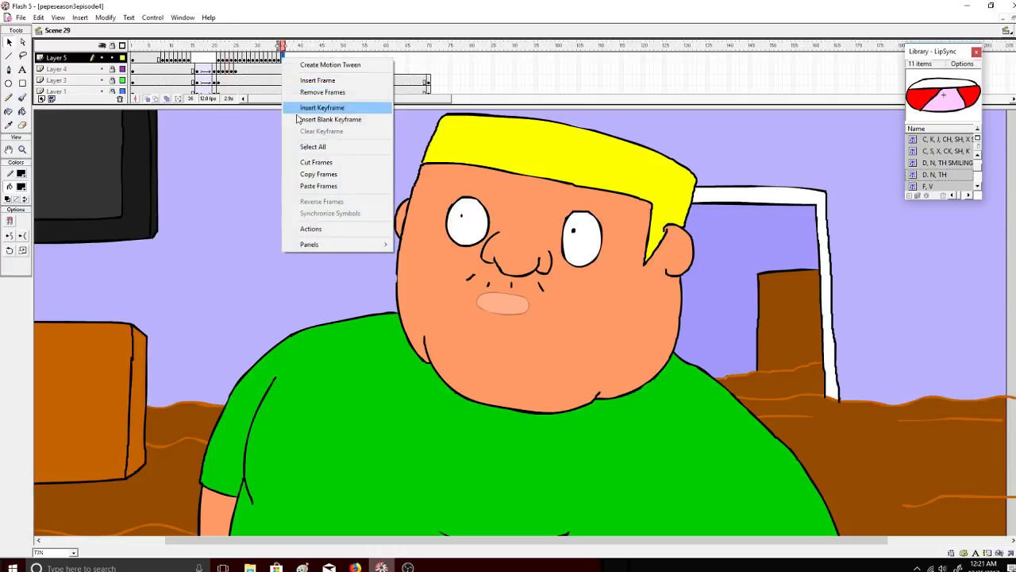
click(318, 186)
right_click(317, 57)
click(357, 108)
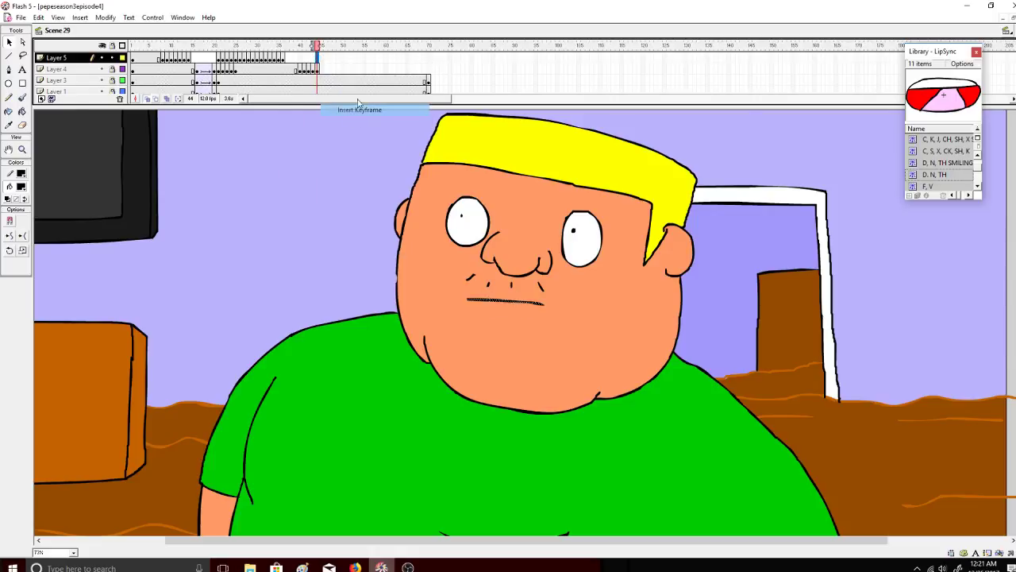
Extend the character's Layer 4 and the mouth's Layer 5 to frame 70 by placing keyframes there.
right_click(350, 70)
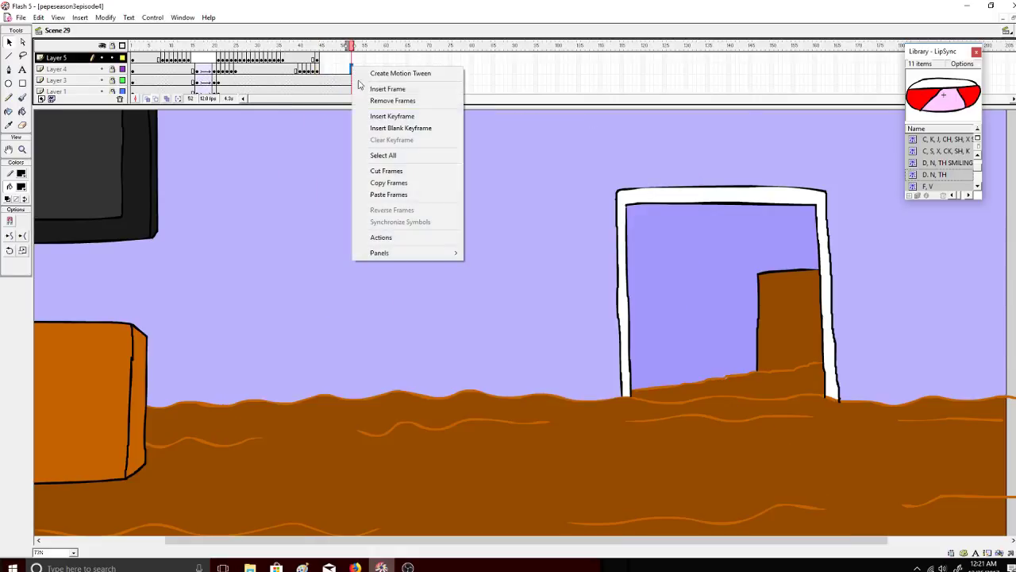
click(389, 117)
right_click(355, 68)
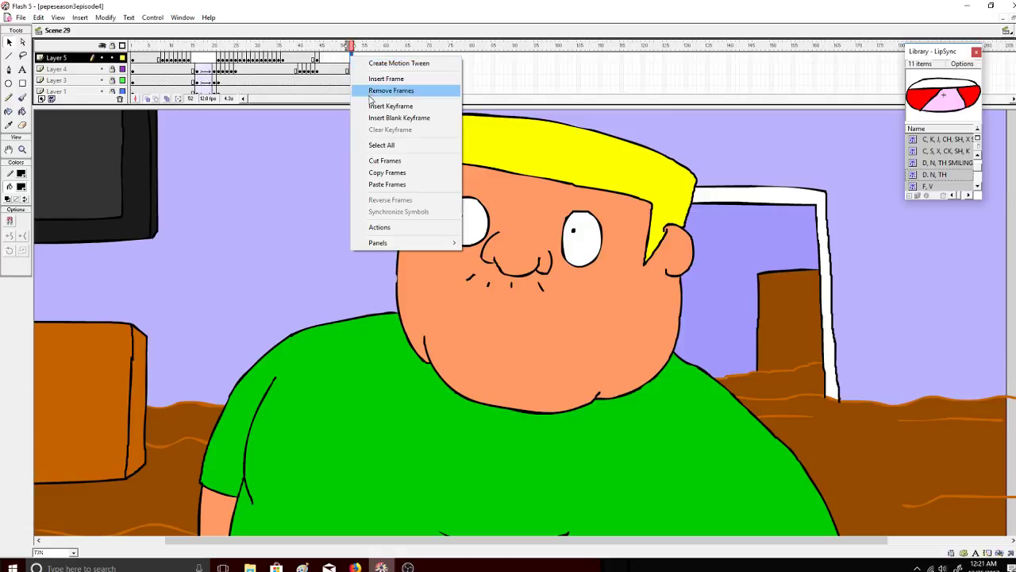
drag(350, 45, 351, 61)
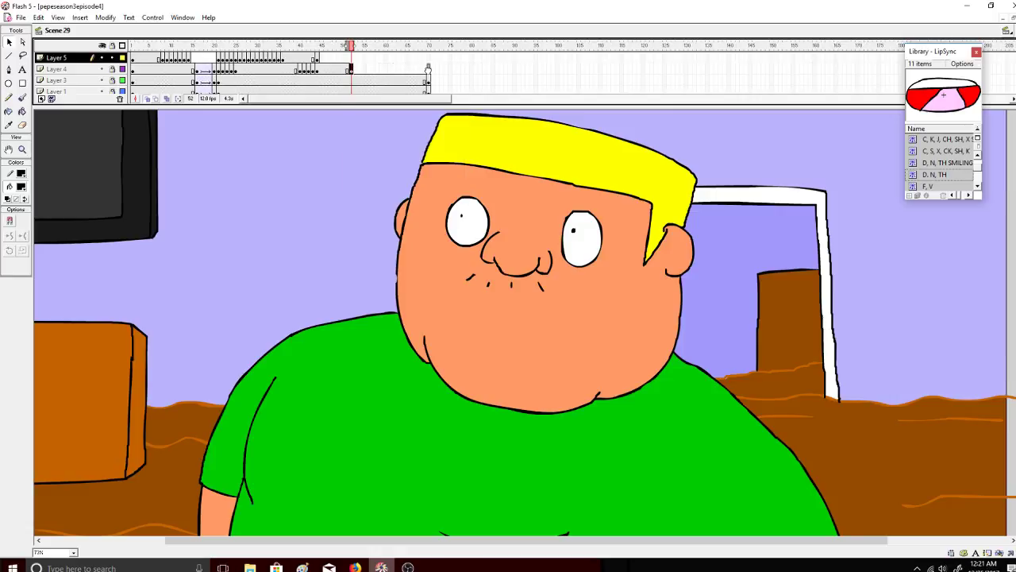
click(427, 70)
drag(349, 70, 429, 69)
right_click(429, 58)
click(444, 103)
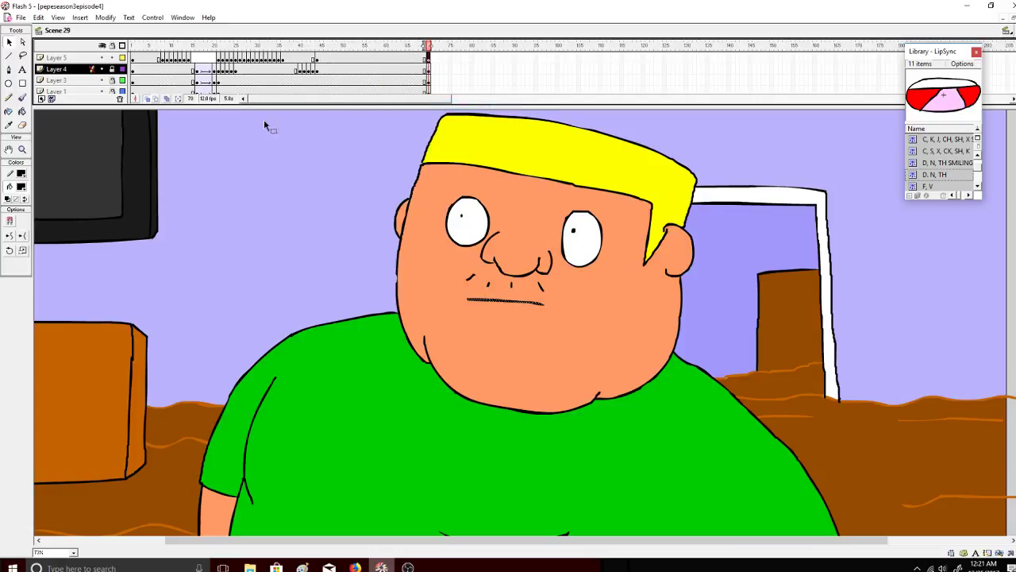
Remove the frames from frame 56 to the end on all layers of Scene 29.
click(23, 149)
click(23, 223)
click(157, 284)
click(192, 310)
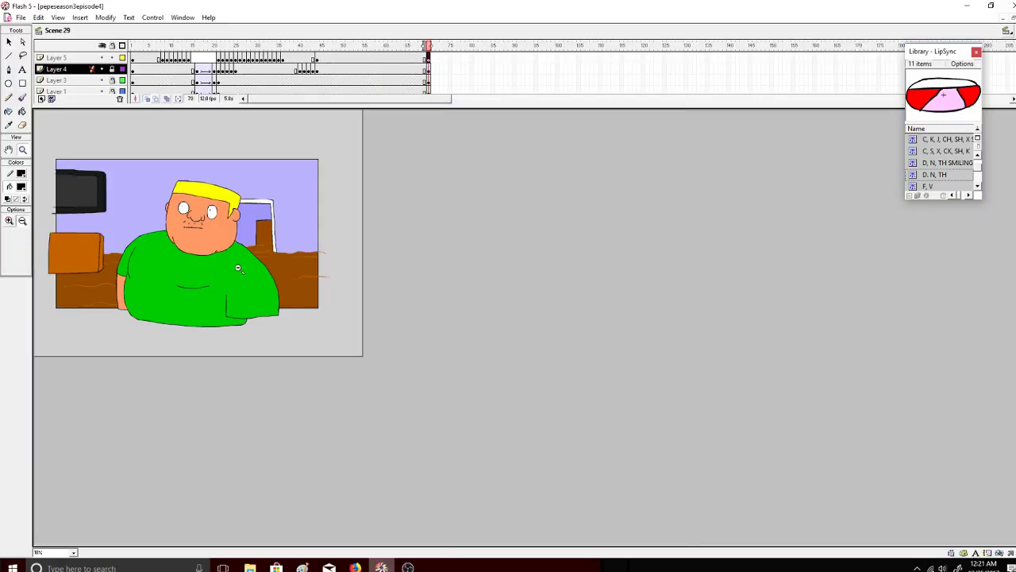
drag(442, 70, 368, 81)
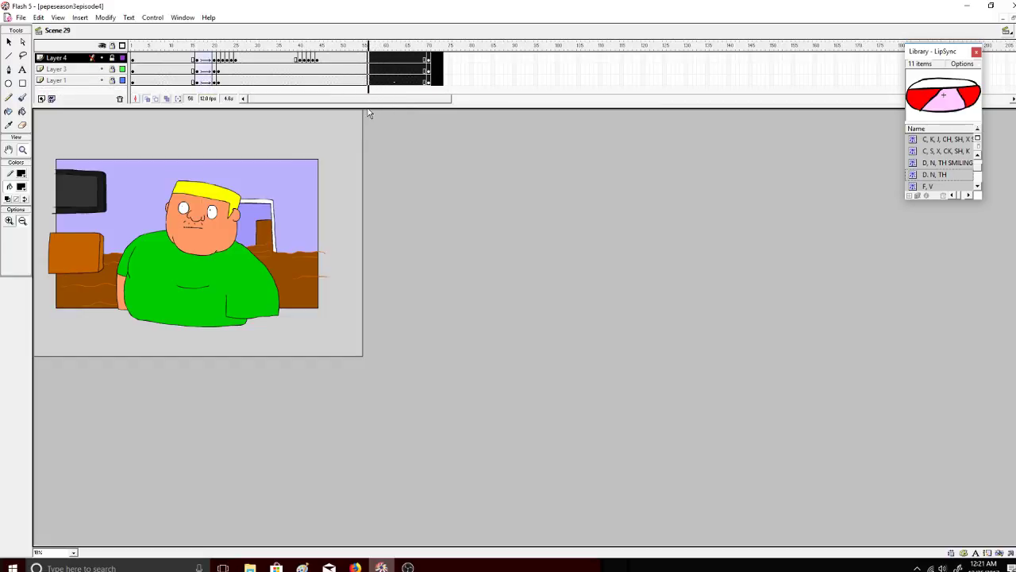
right_click(387, 82)
click(426, 101)
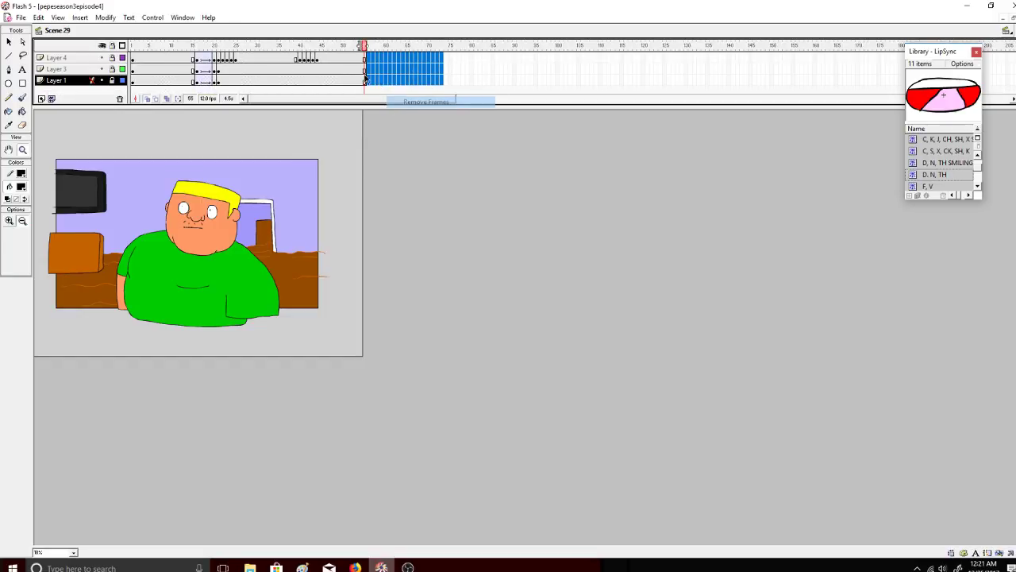
Rewind Scene 29 and play it back from the first frame to check the lip-sync.
click(58, 17)
click(33, 146)
alt+click(85, 214)
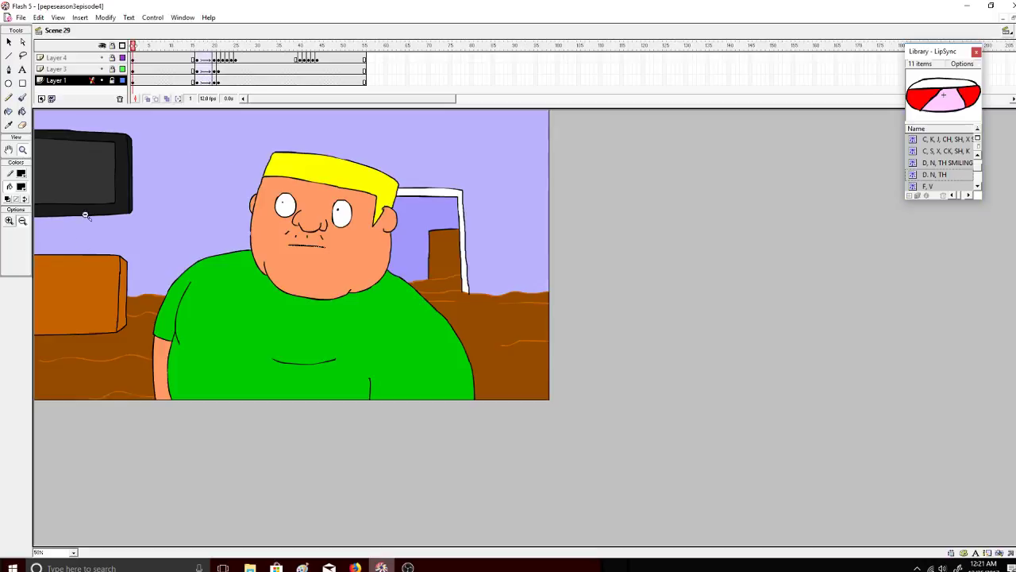
click(152, 18)
click(167, 30)
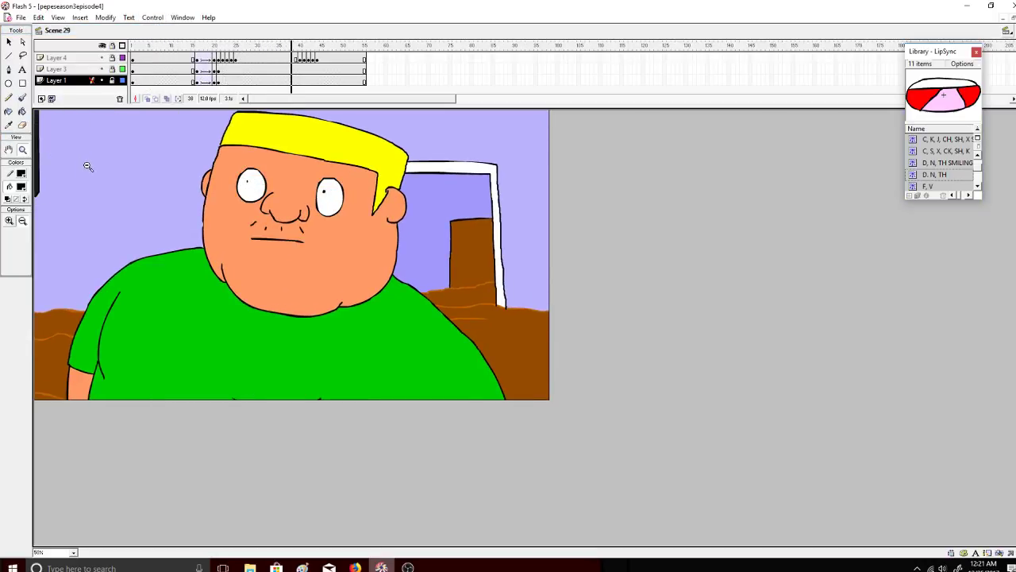
click(153, 18)
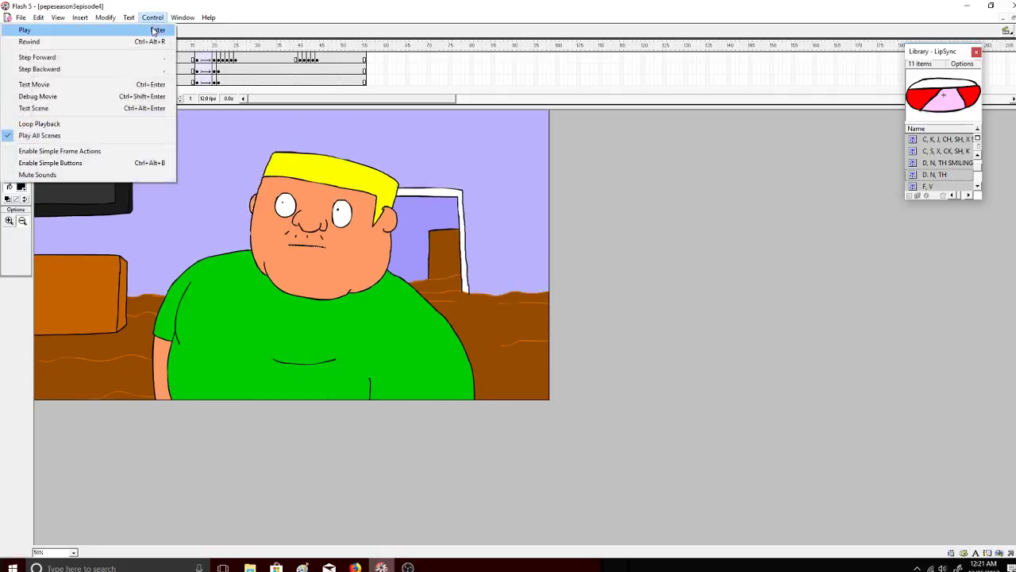
click(154, 45)
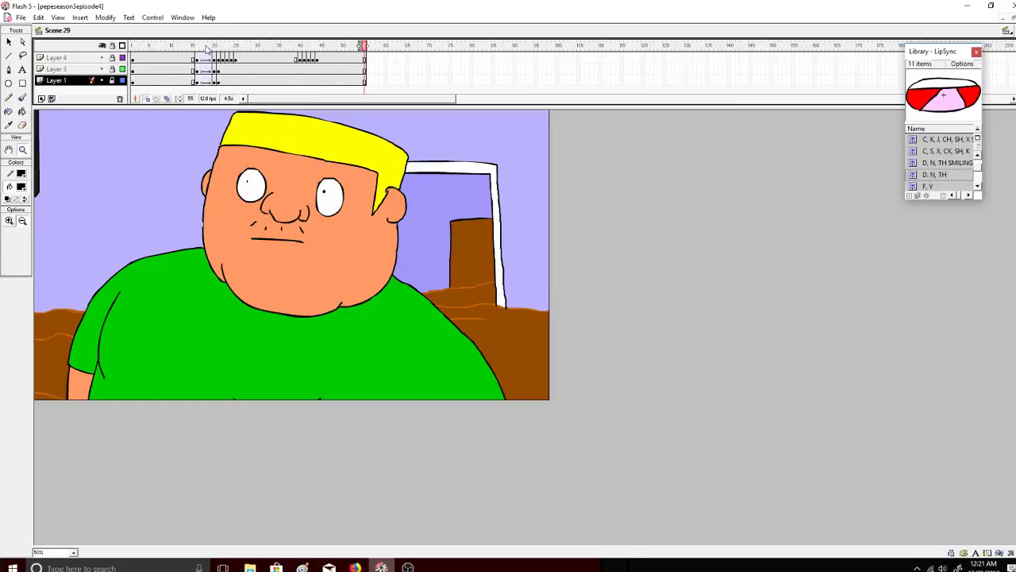
drag(206, 49, 113, 39)
click(153, 17)
click(154, 29)
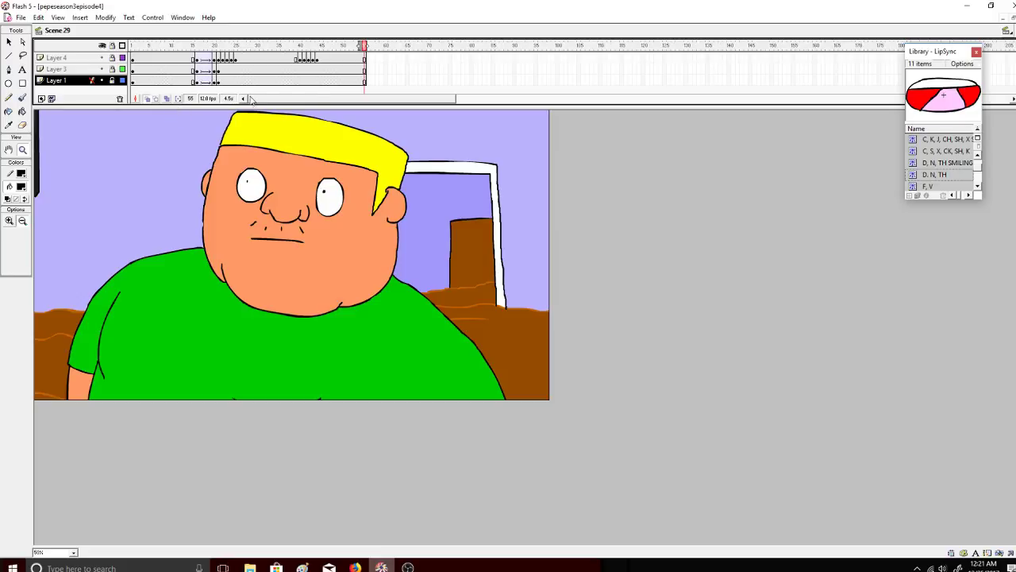
Open Scene 1 and play the episode through all scenes from there.
click(1005, 30)
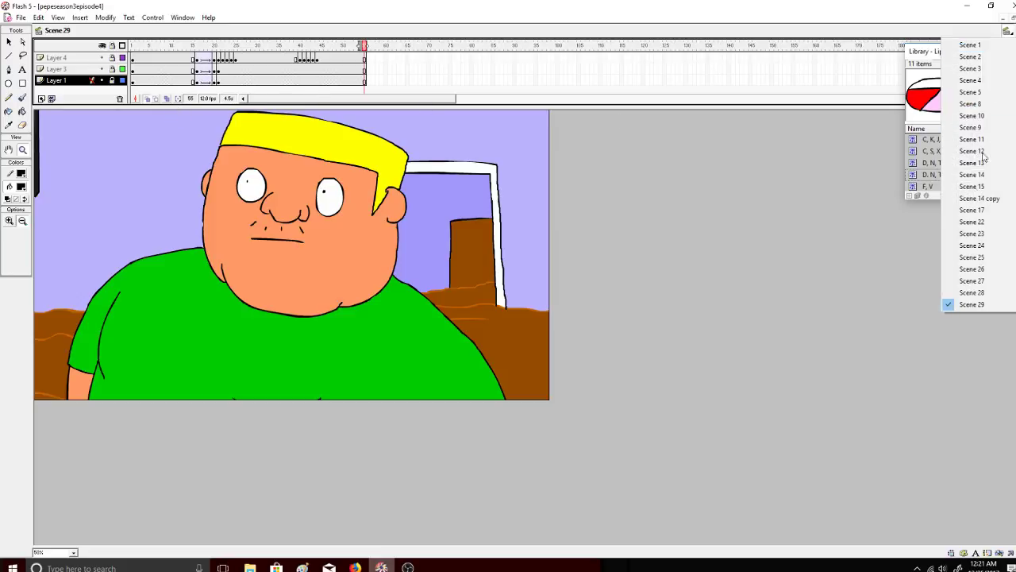
click(984, 222)
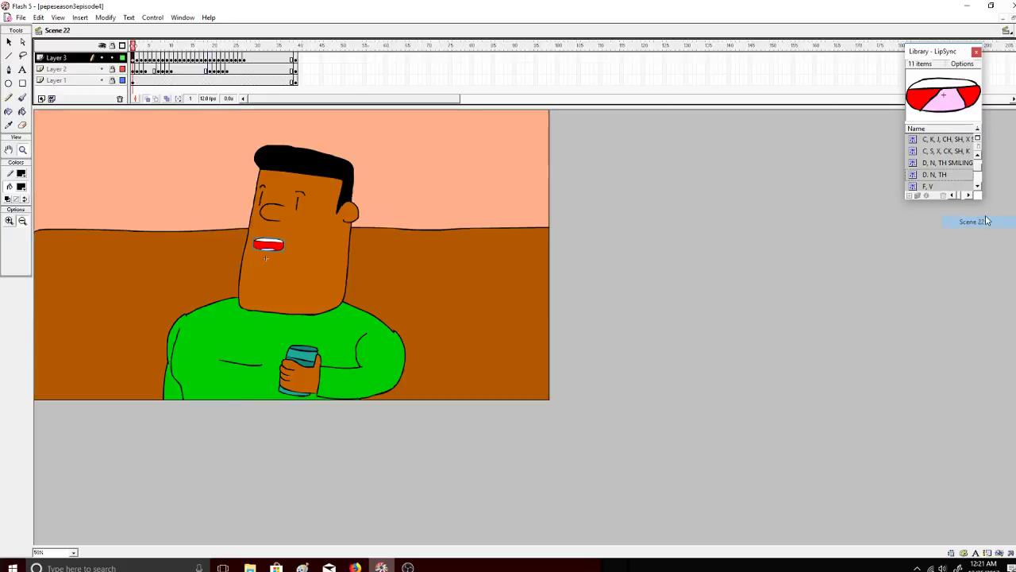
click(1005, 30)
click(980, 45)
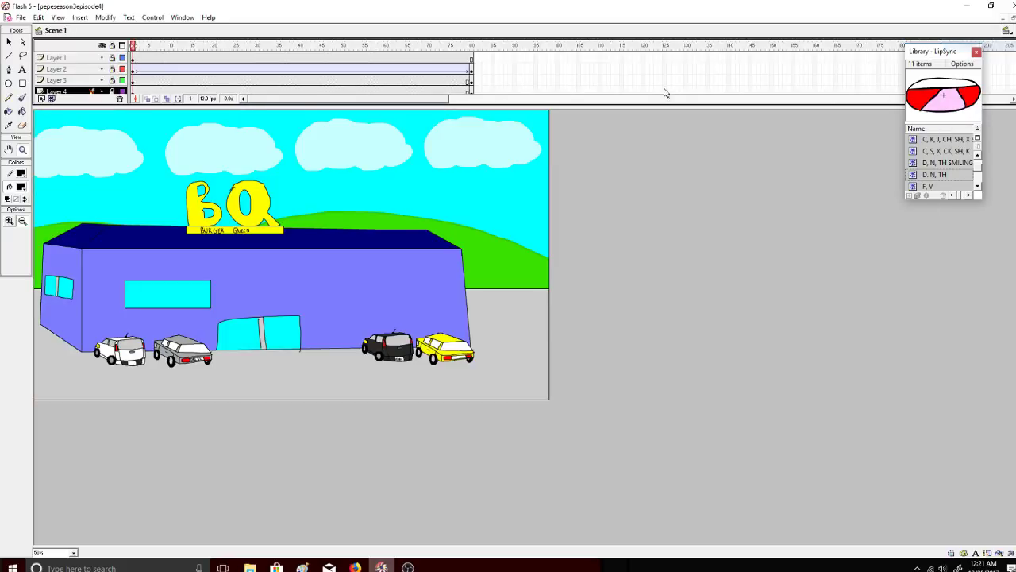
click(152, 18)
click(162, 30)
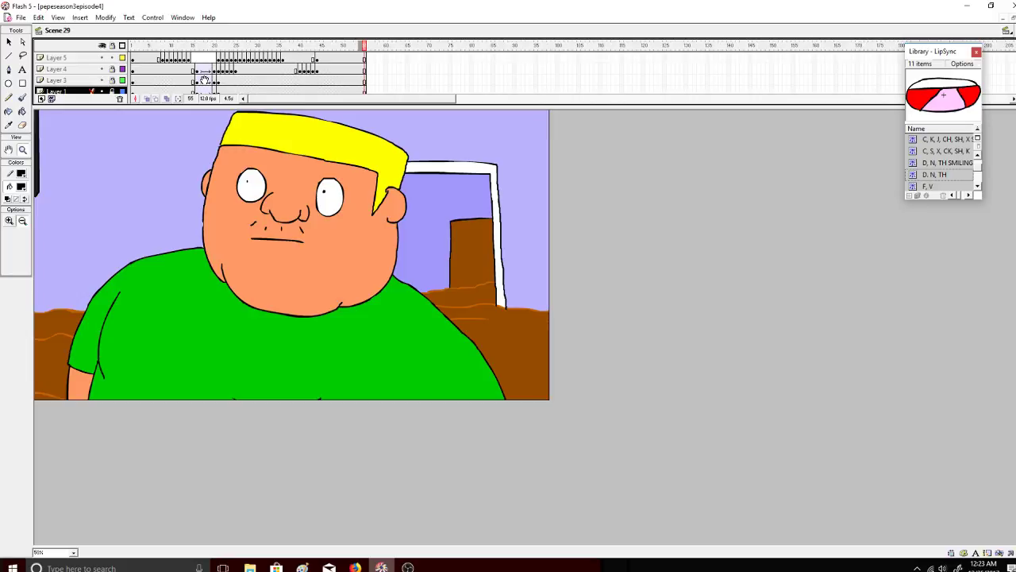
Switch to the browser to check the YouTube live dashboard, and return to Flash.
click(382, 567)
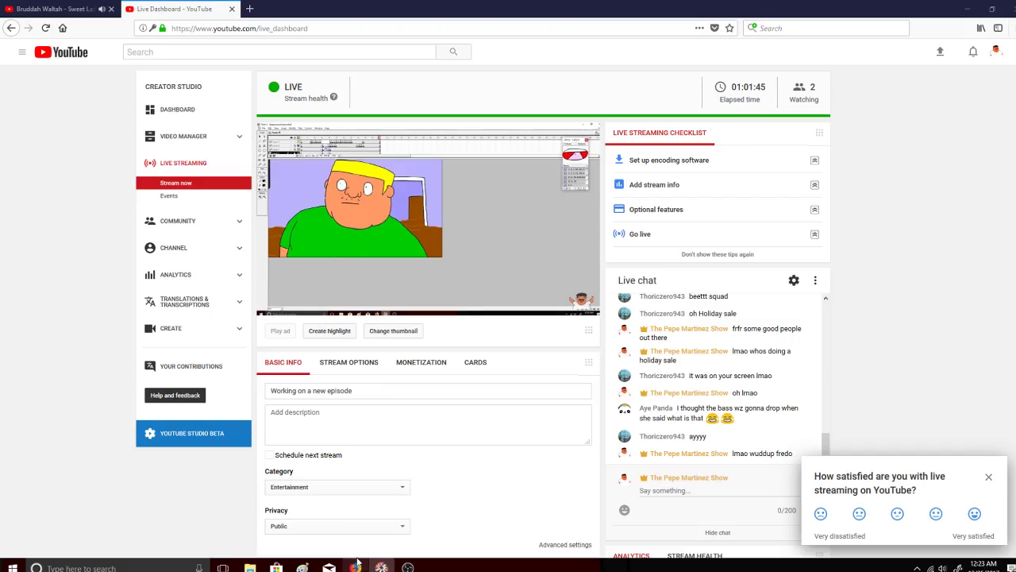
click(381, 566)
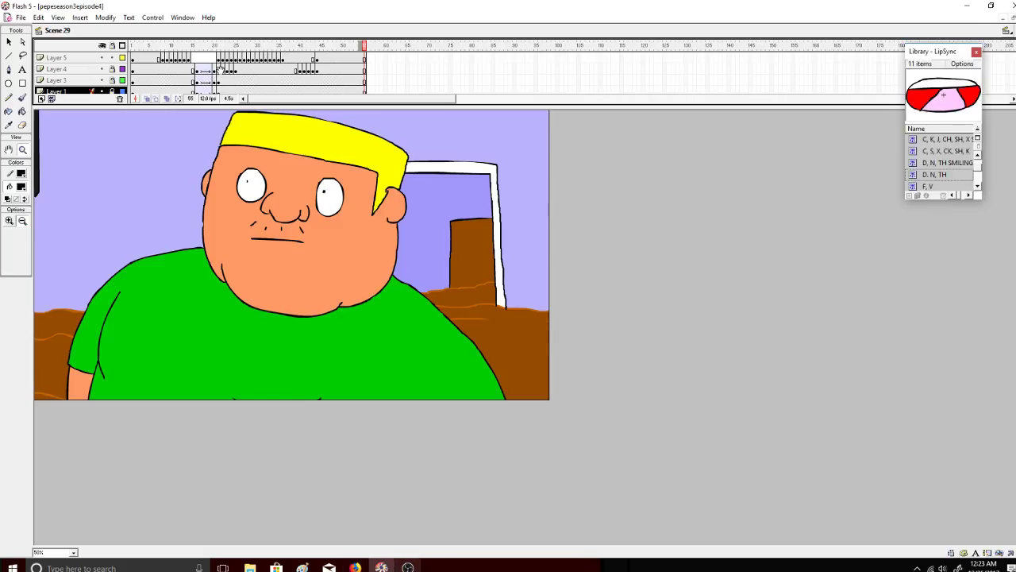
Copy the red mouth keyframe on frame 14 of Layer 5 and paste it on frame 15.
drag(147, 50, 191, 70)
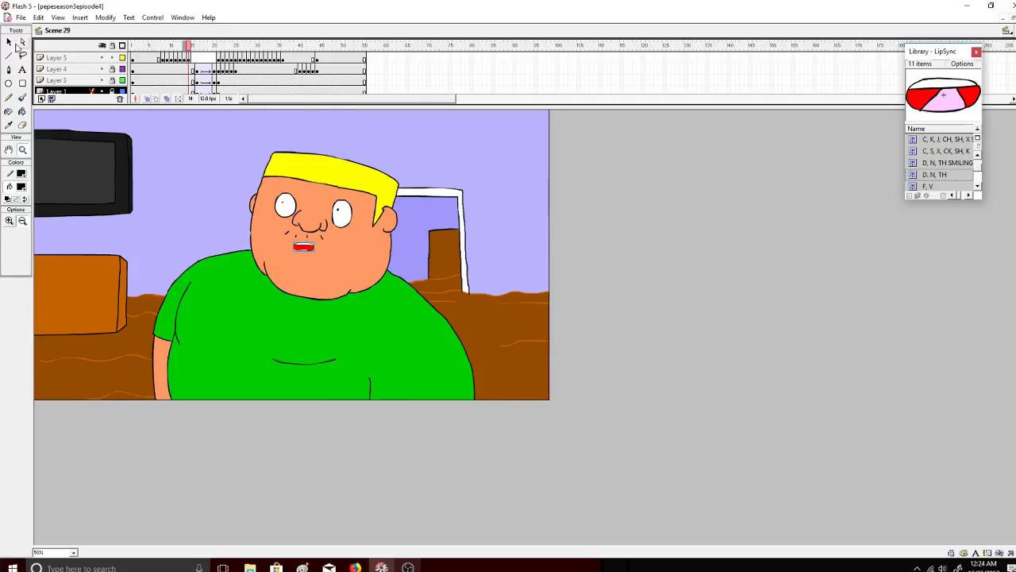
click(10, 43)
right_click(193, 59)
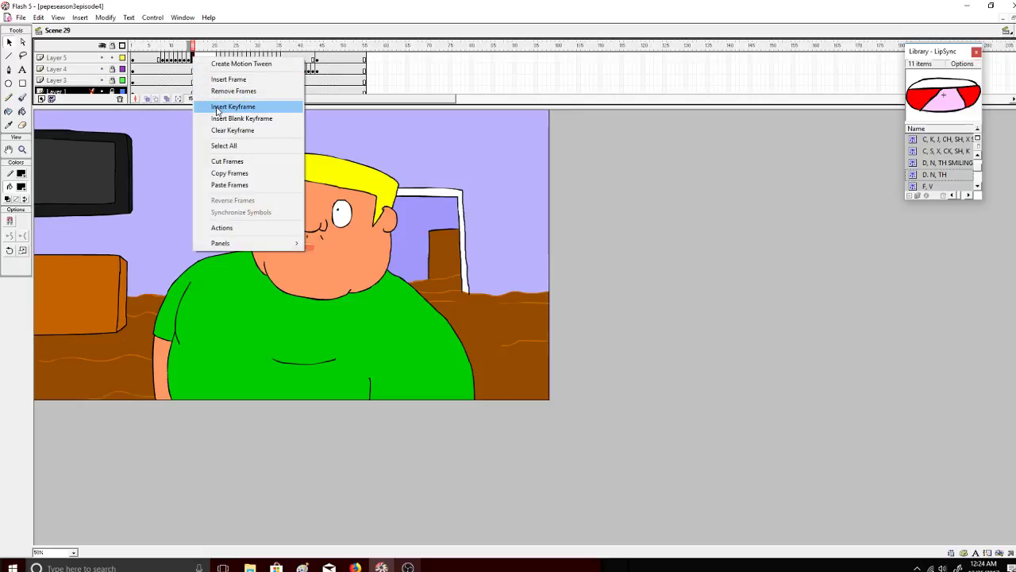
right_click(189, 56)
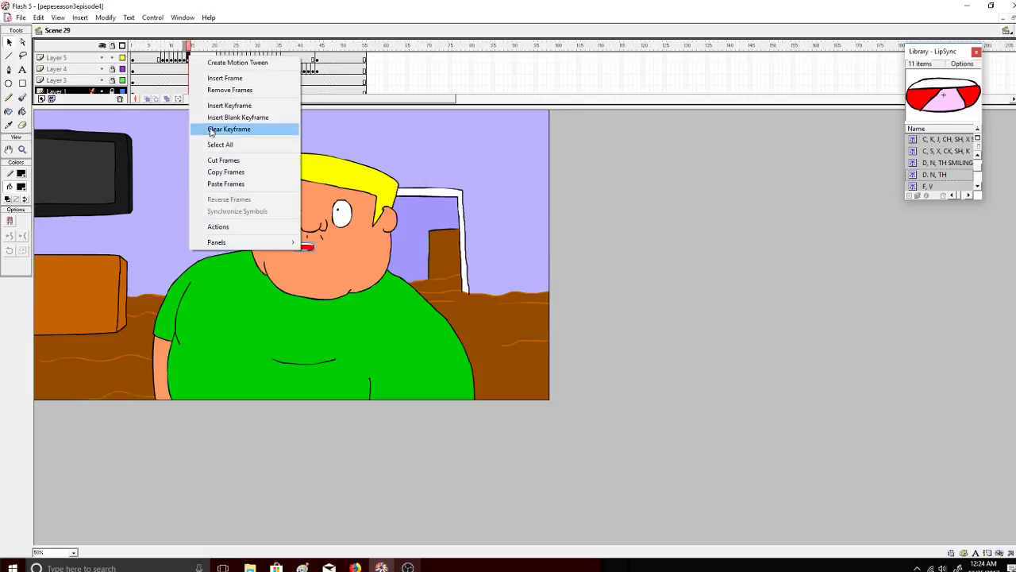
click(208, 172)
right_click(192, 57)
click(224, 185)
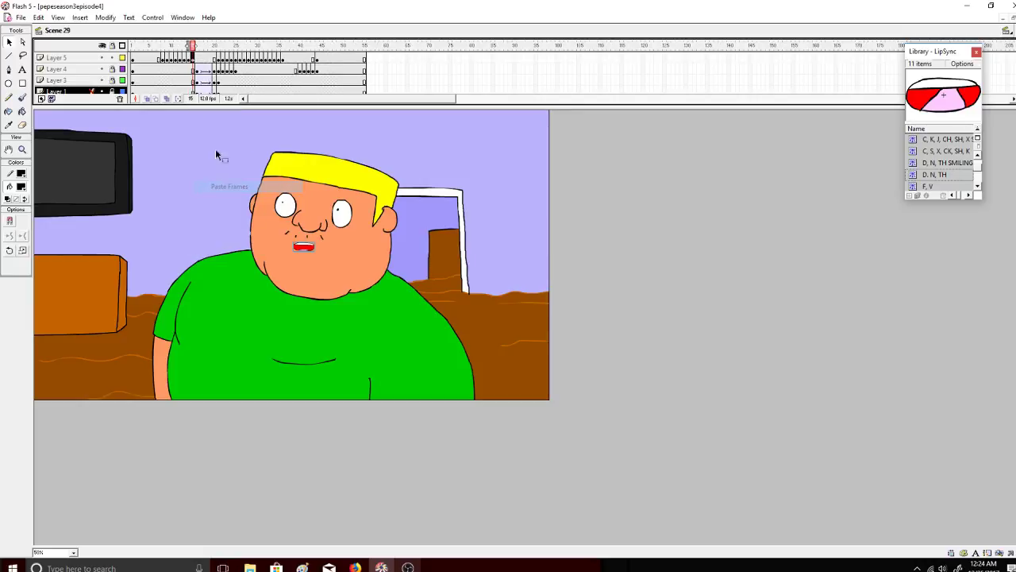
Select the mouth on frame 15 of Layer 5 for scaling, and copy its keyframe to frame 16.
click(54, 61)
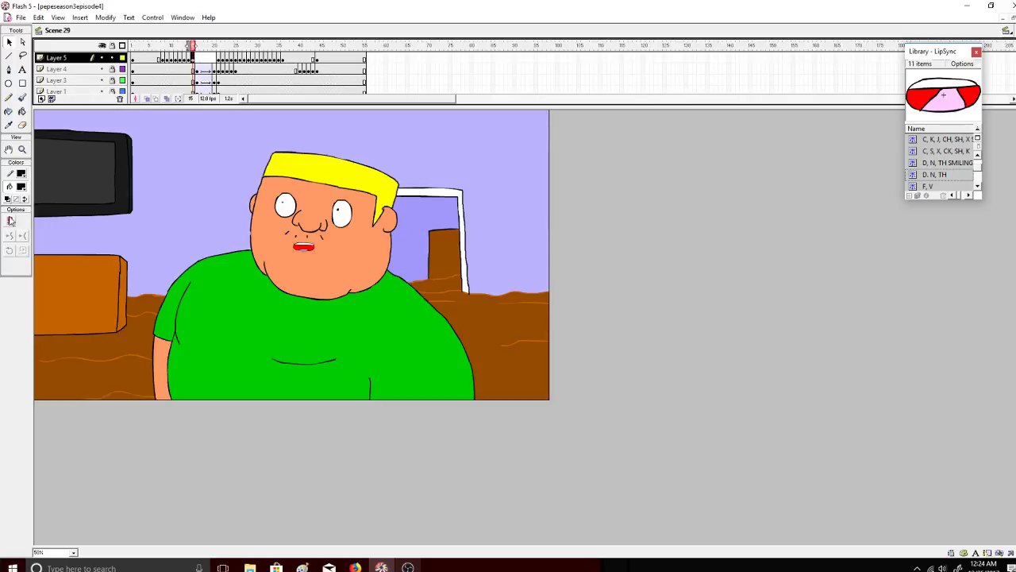
click(304, 249)
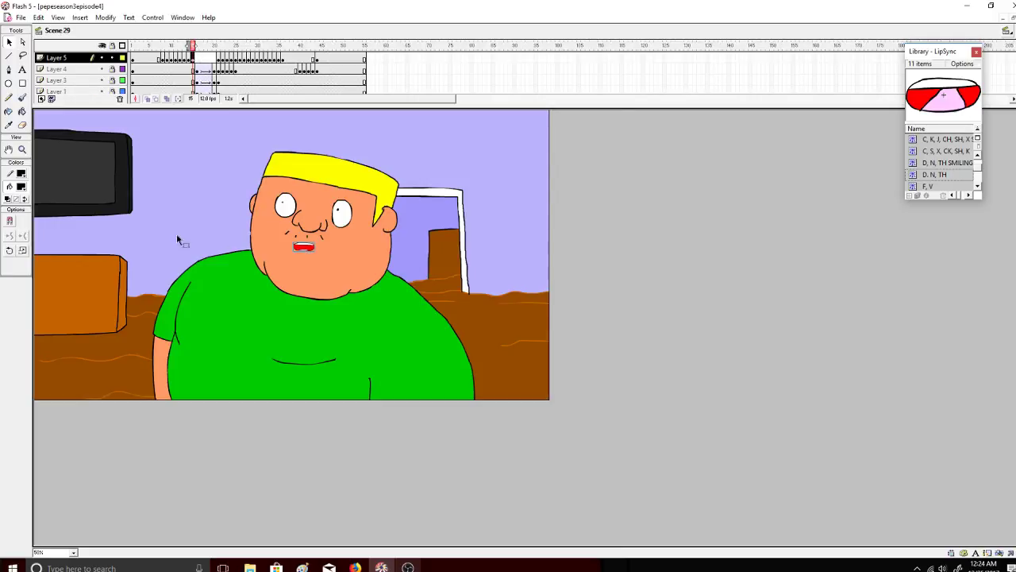
click(11, 251)
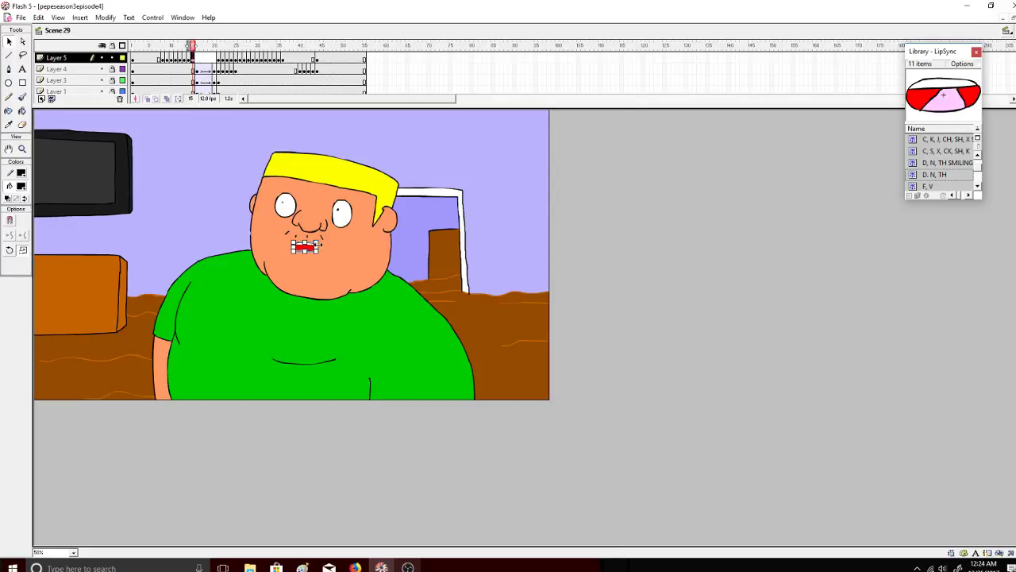
right_click(193, 58)
click(230, 174)
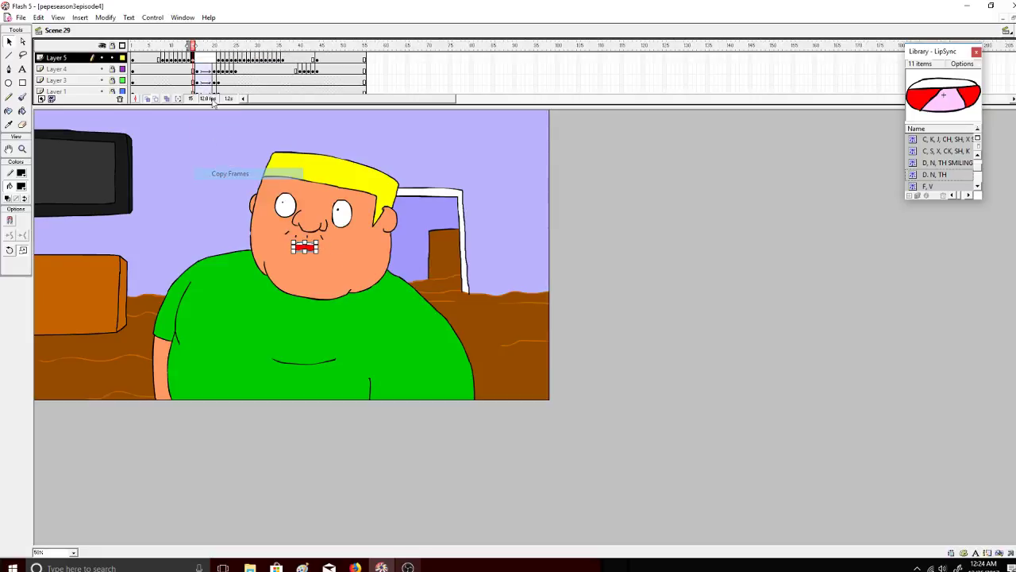
right_click(197, 59)
click(234, 186)
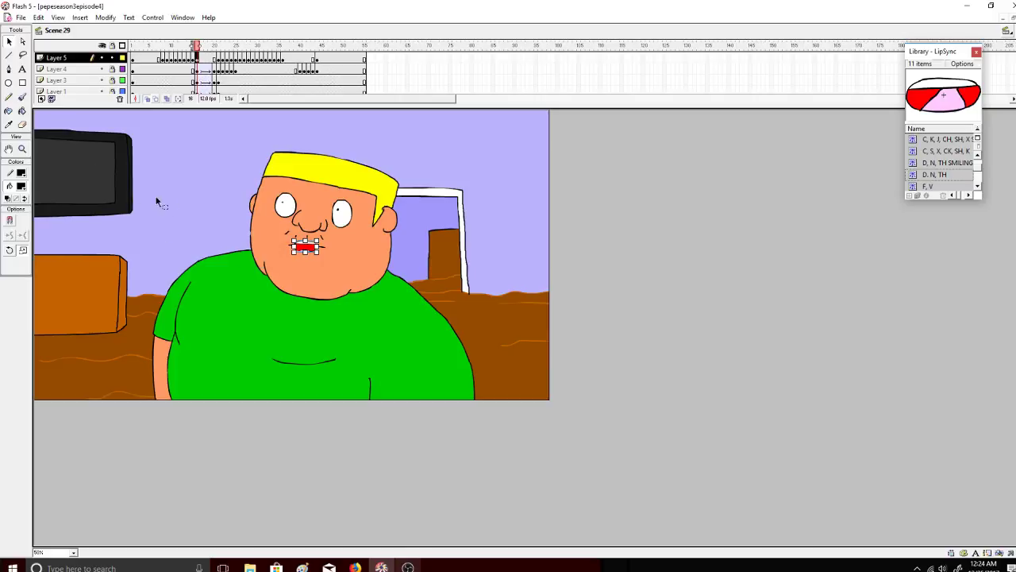
click(202, 185)
click(21, 96)
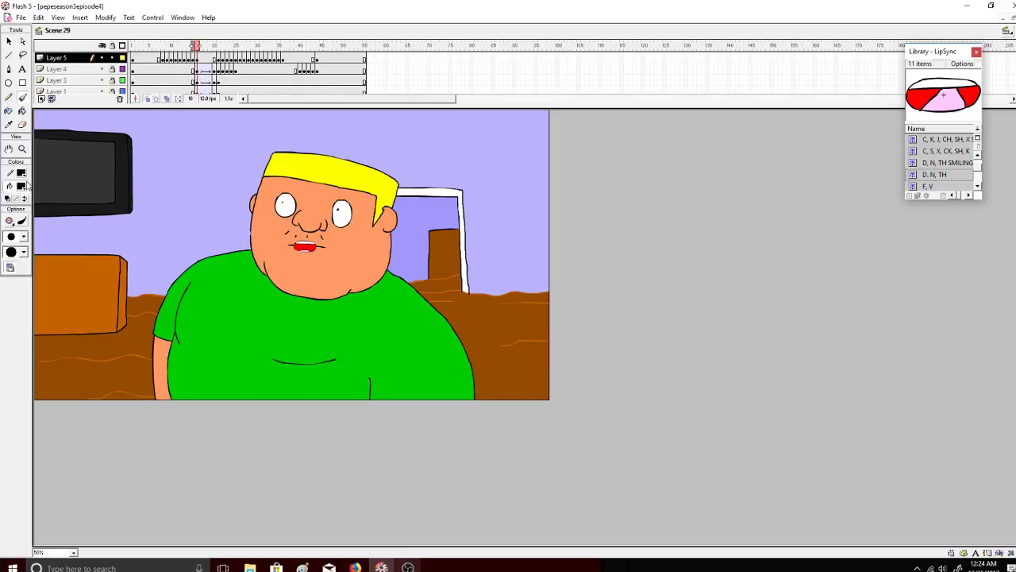
click(21, 185)
click(271, 247)
Play Scene 29 from the first frame and scrub through the mouth frames up to frame 30.
click(198, 47)
drag(198, 48, 133, 36)
click(153, 17)
click(154, 29)
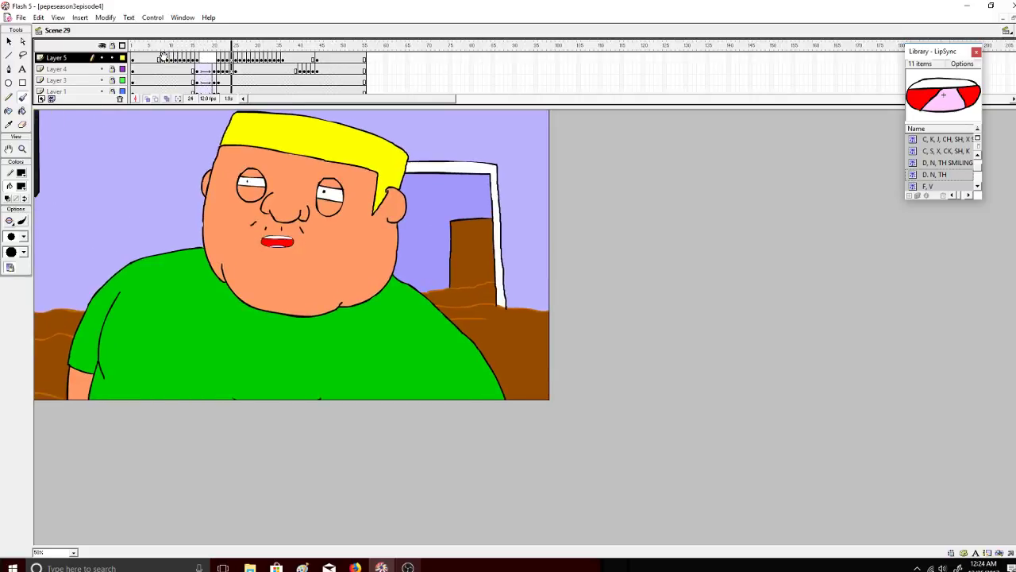
drag(219, 48, 260, 53)
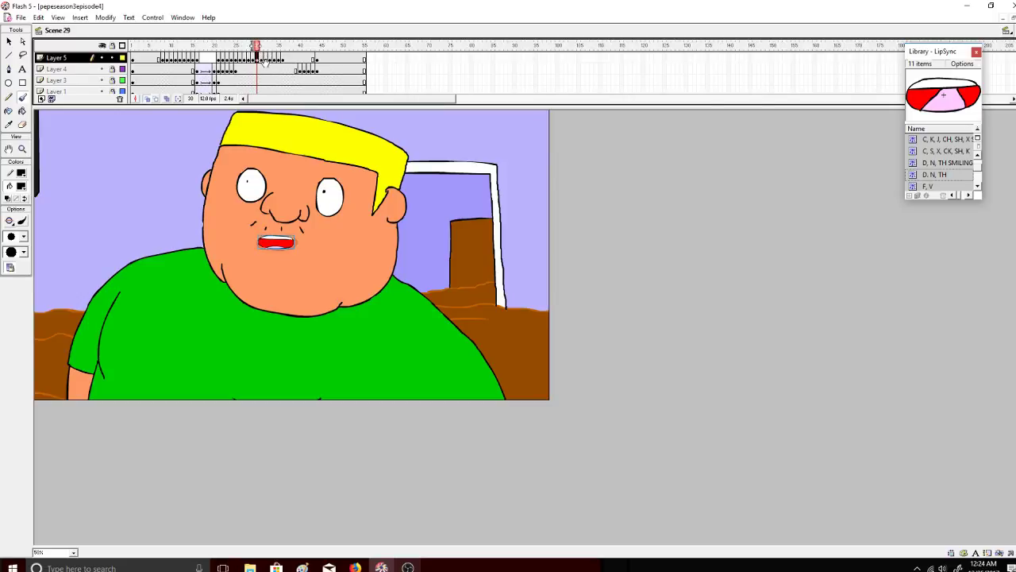
Copy the mouth keyframe on frame 27 of Layer 5 and paste it on frame 30.
mouse_move(259, 63)
mouse_down()
mouse_move(287, 66)
mouse_move(275, 49)
mouse_move(246, 51)
mouse_up()
right_click(245, 57)
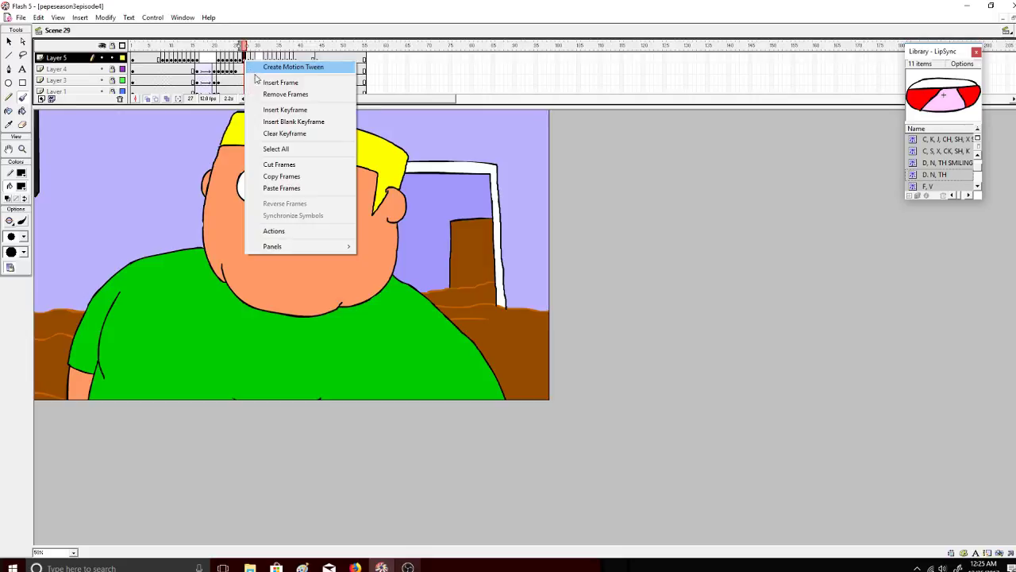
click(293, 175)
click(255, 59)
right_click(255, 59)
click(291, 186)
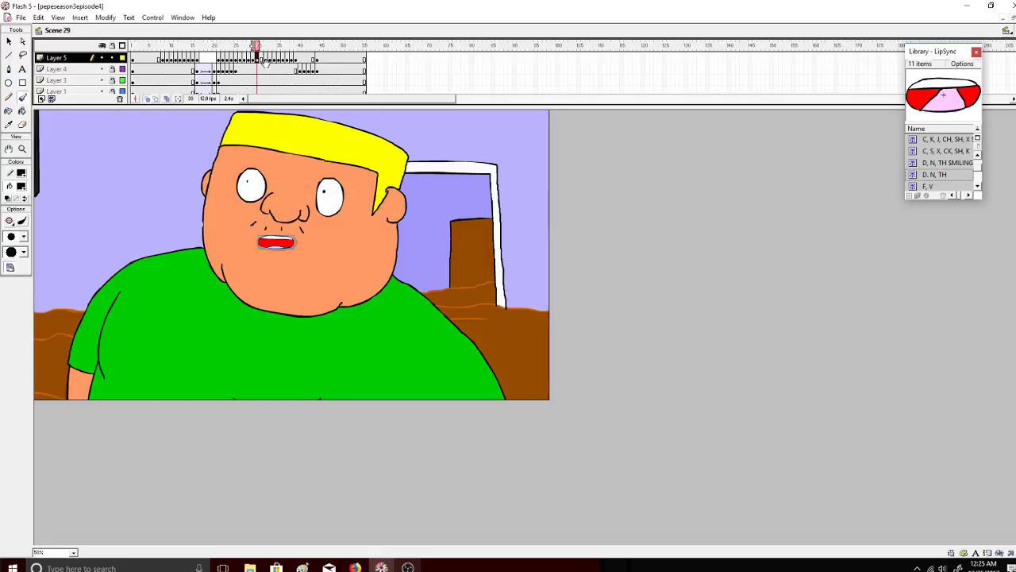
Copy the mouth keyframe on frame 30 of Layer 5 to frame 31 and slightly scale the pasted mouth vertically.
right_click(256, 59)
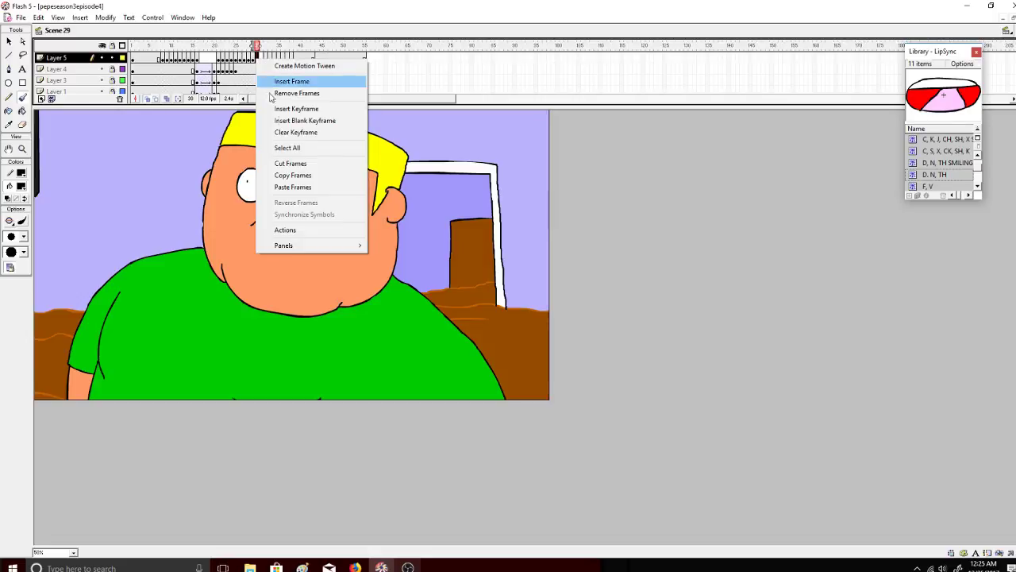
click(293, 174)
right_click(257, 59)
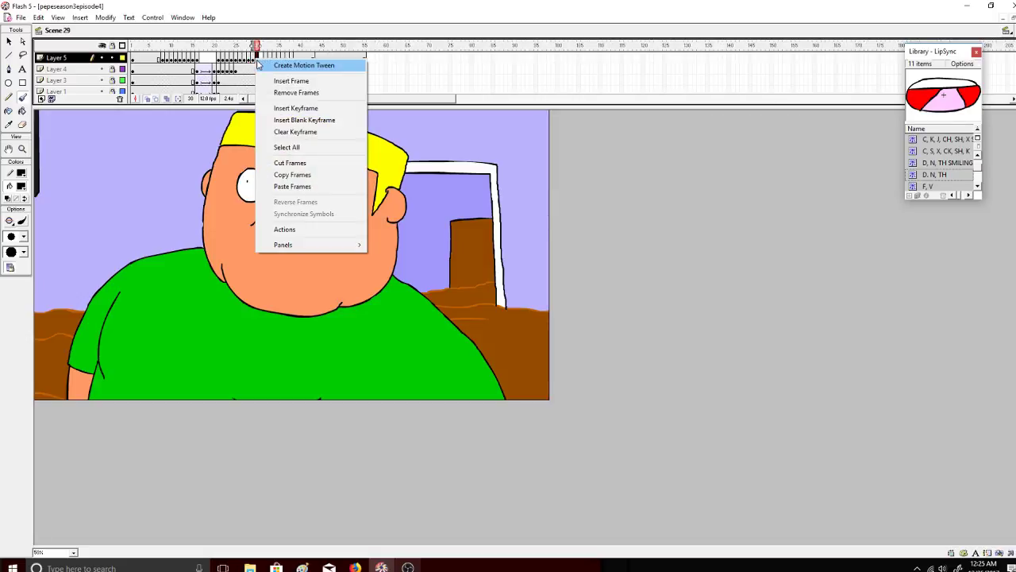
click(293, 173)
right_click(261, 60)
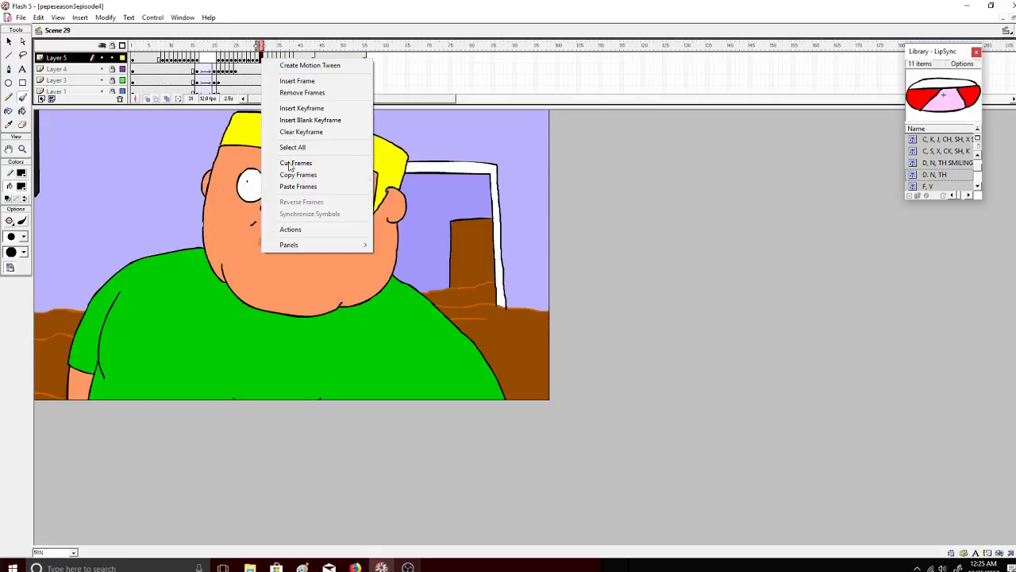
click(292, 187)
click(8, 43)
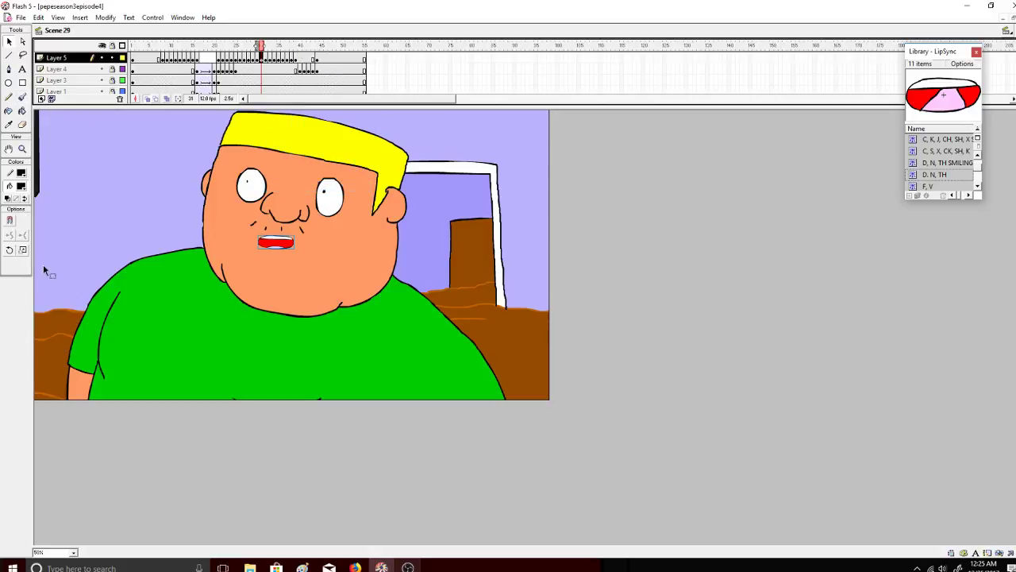
drag(276, 249, 276, 248)
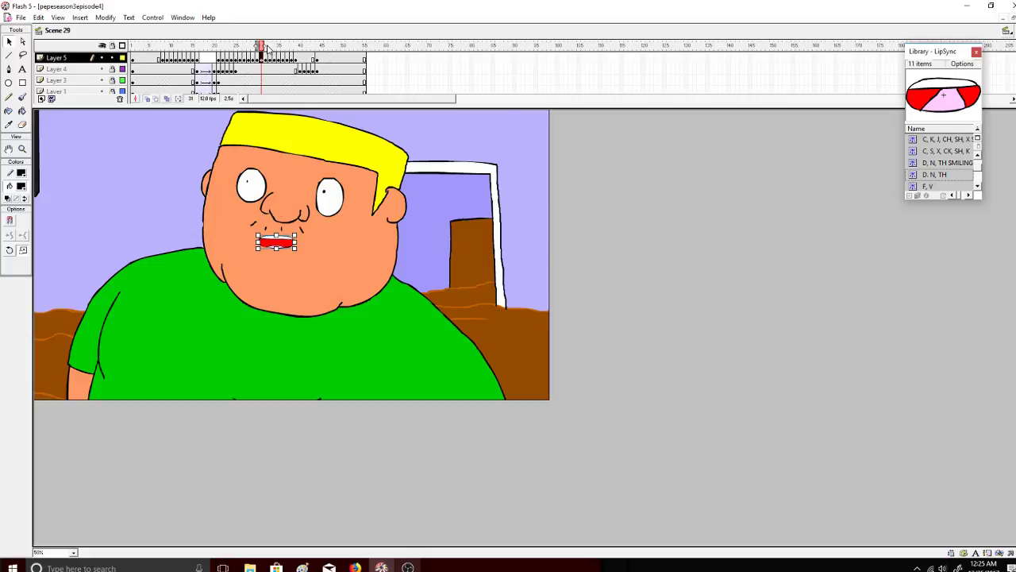
Copy the red mouth keyframe on frame 36 of Layer 5 to frame 37 and slightly stretch the pasted mouth.
drag(259, 49, 287, 49)
click(289, 59)
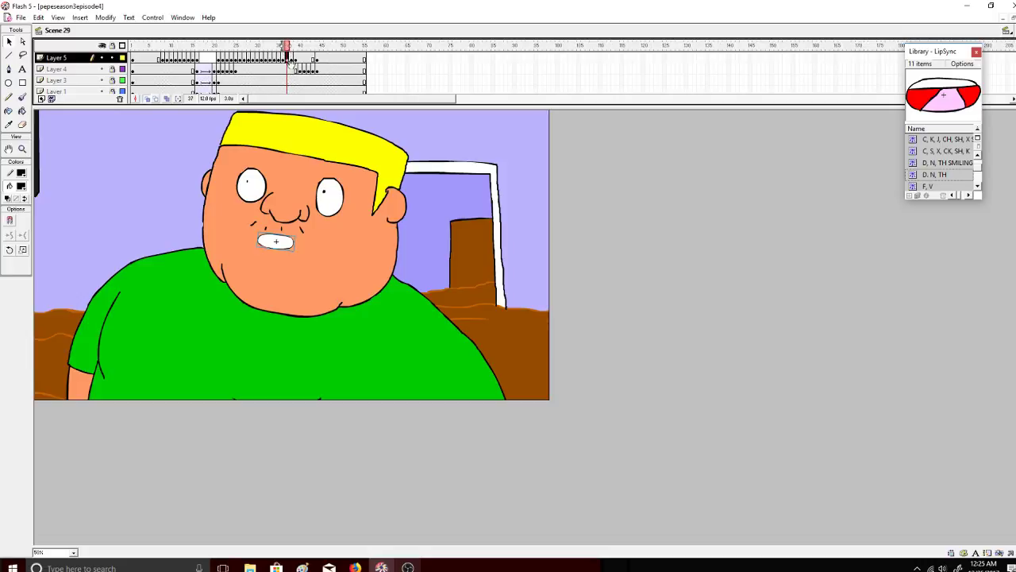
click(295, 61)
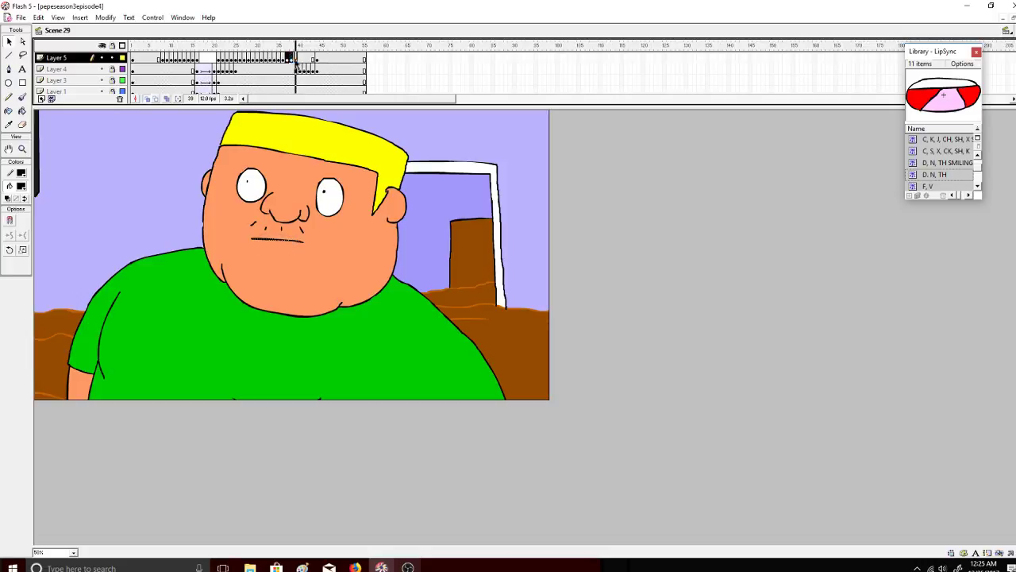
drag(295, 46, 285, 49)
right_click(285, 59)
click(322, 174)
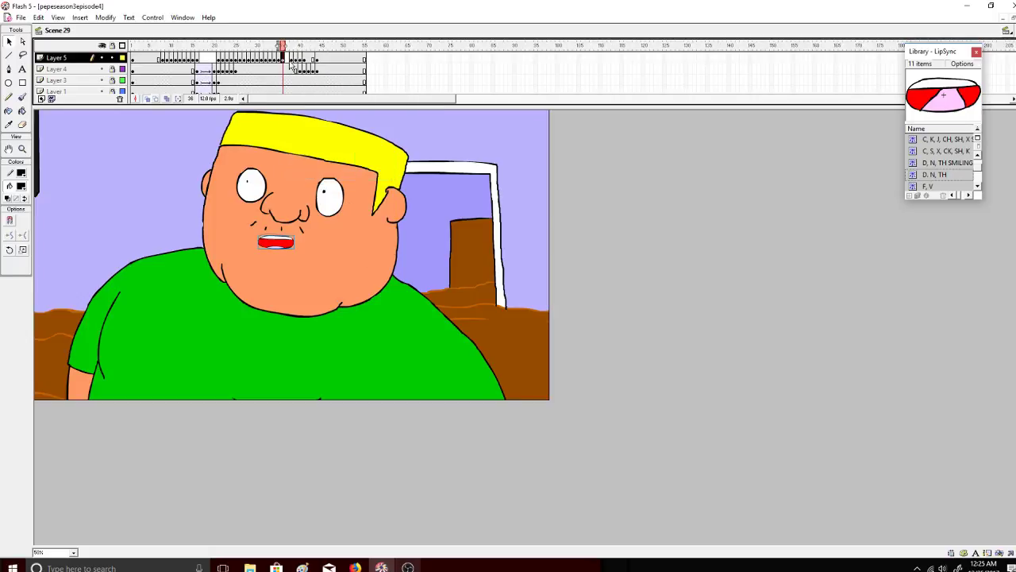
right_click(287, 58)
click(322, 186)
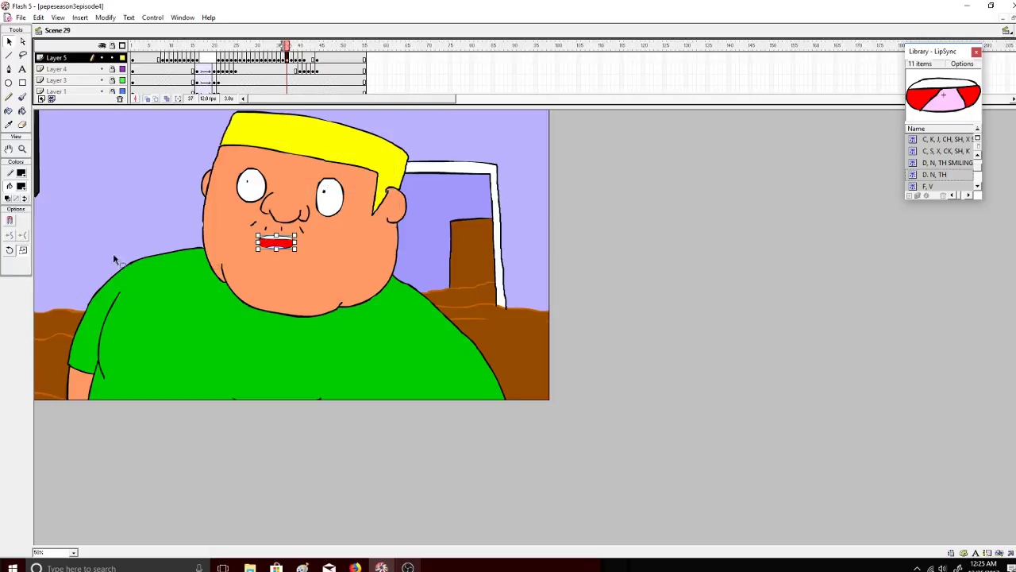
drag(276, 249, 277, 252)
Play Scene 29 several times, from mid-scene and from the first frame, to check the lip-sync.
drag(288, 45, 200, 46)
click(156, 17)
click(157, 29)
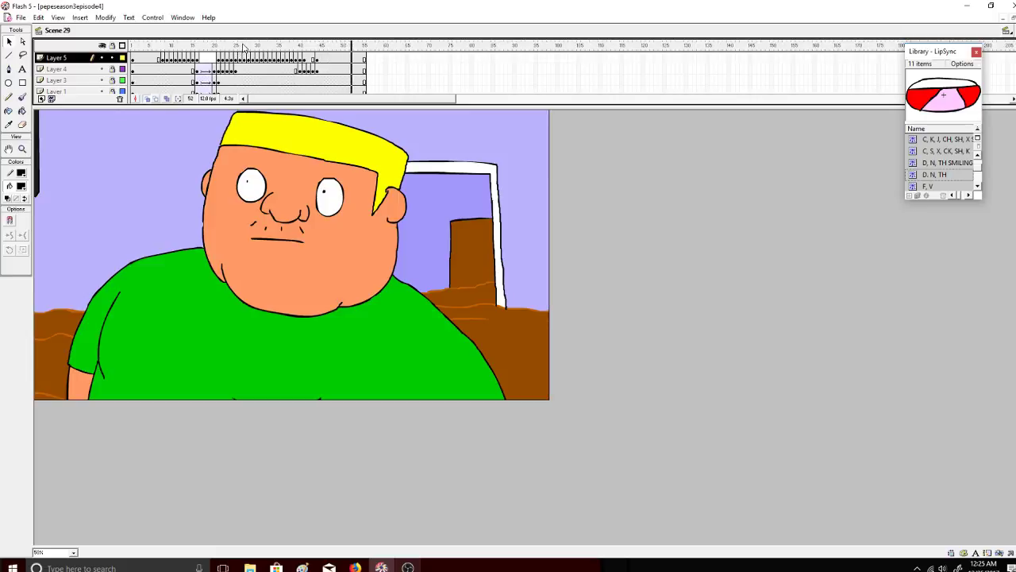
drag(217, 45, 196, 45)
click(156, 17)
click(163, 29)
drag(306, 45, 132, 45)
click(152, 17)
click(163, 30)
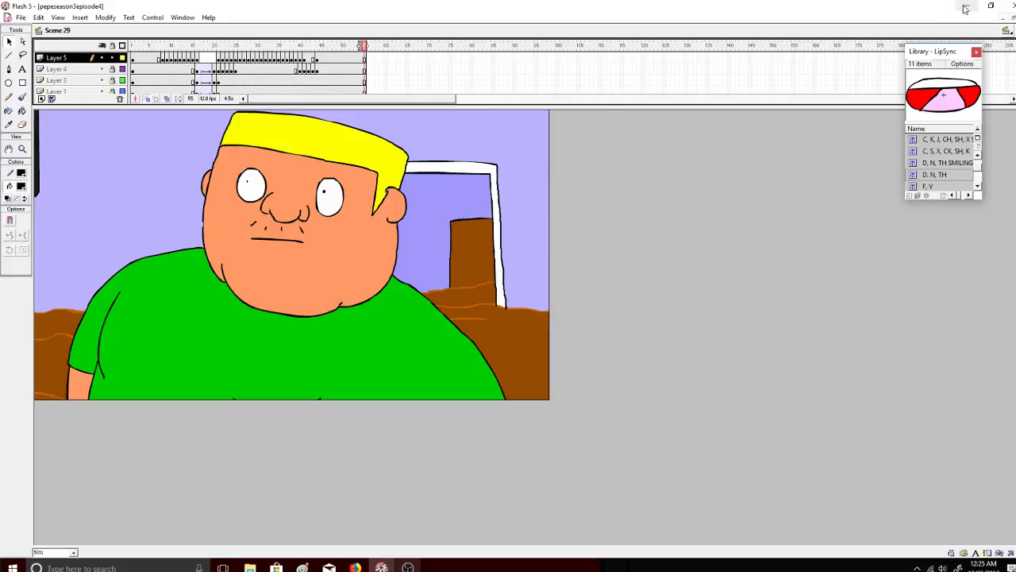
Open Scene 17 and play the movie from there through Scene 29.
click(1006, 33)
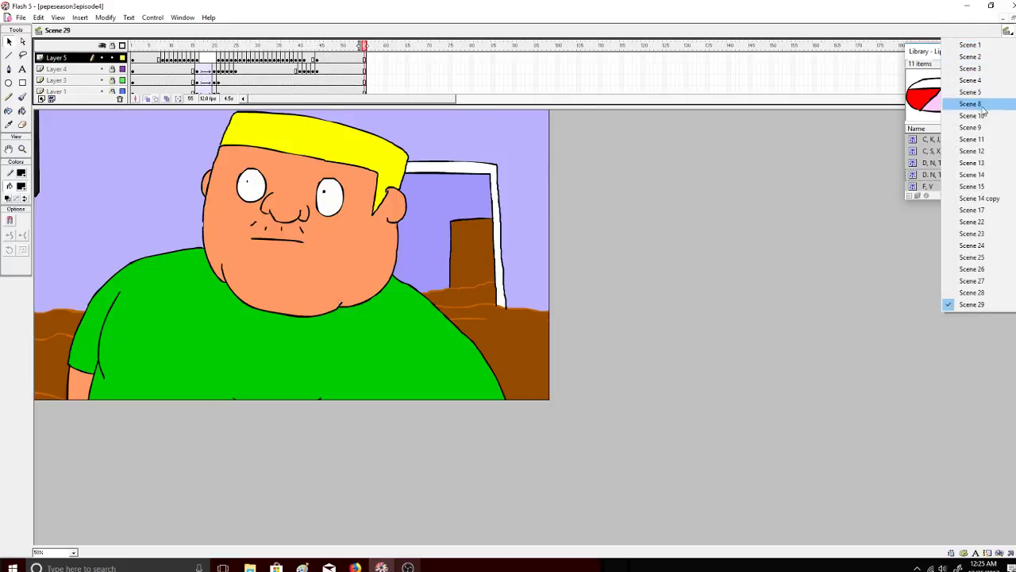
click(977, 210)
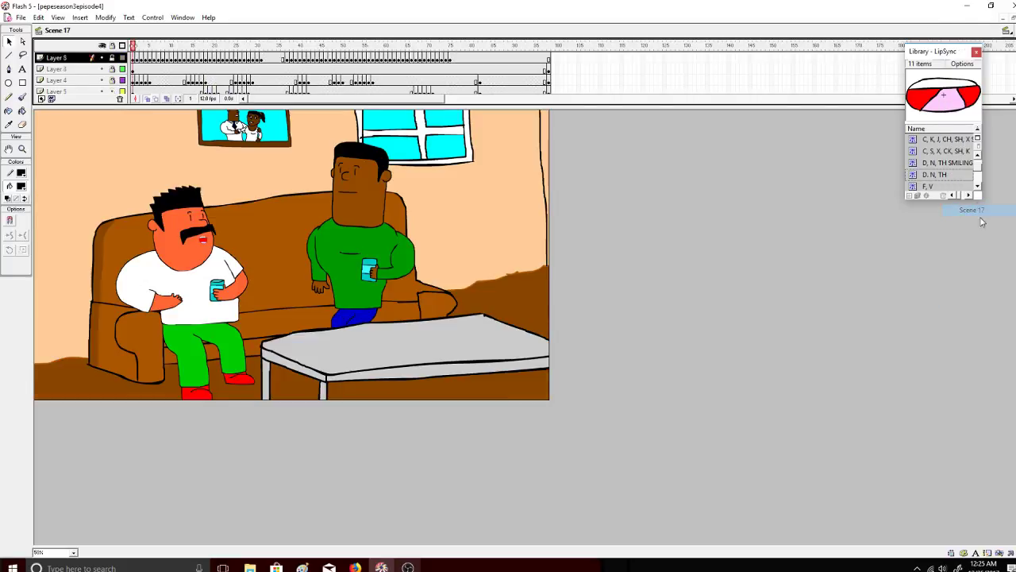
click(161, 19)
click(157, 29)
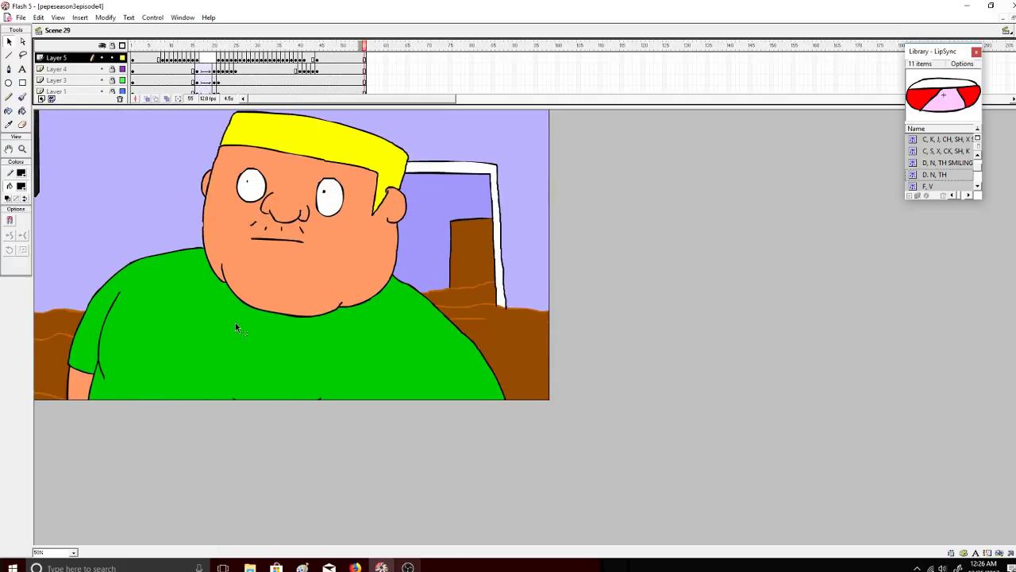
View Scene 28 and Scene 26 to look for a shot to reuse.
click(1005, 32)
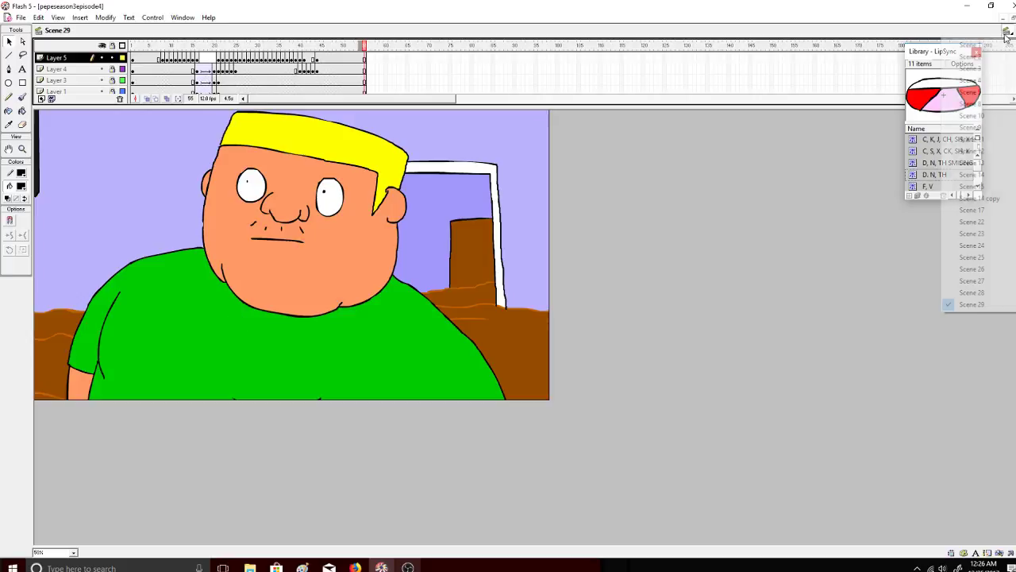
click(963, 291)
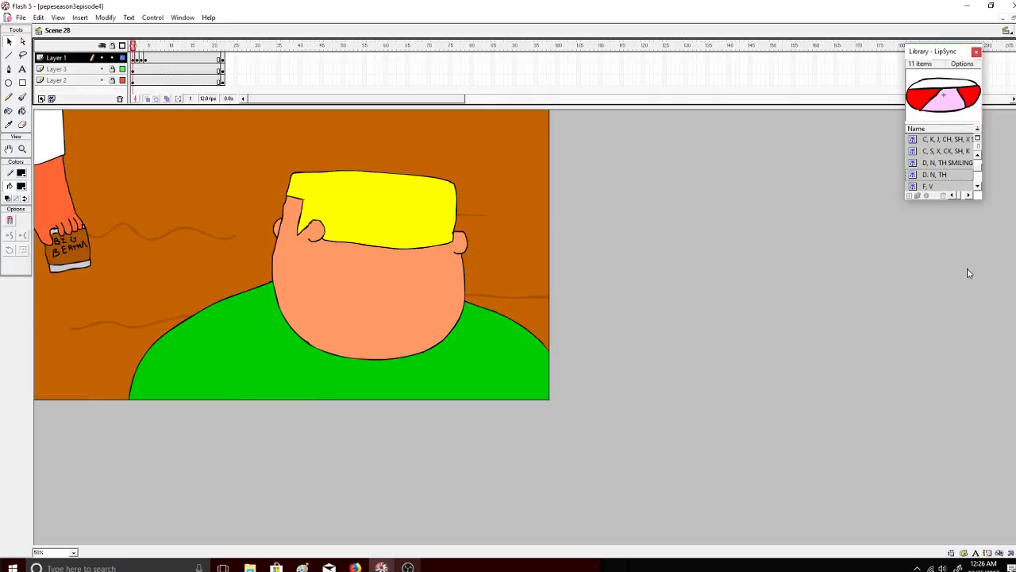
click(1008, 34)
click(963, 261)
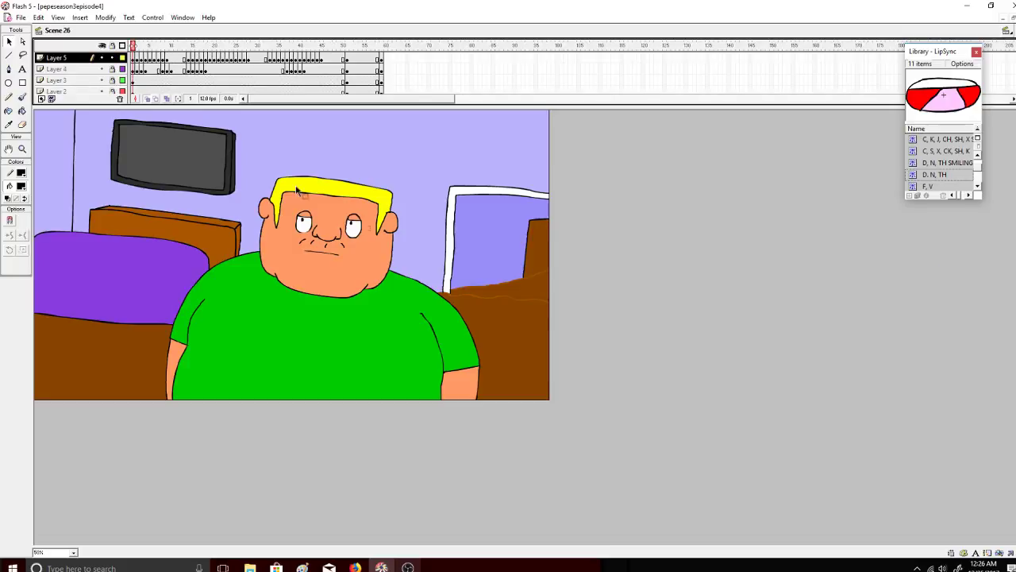
Show the list of scenes for editing and open Scene 27 from it.
click(144, 17)
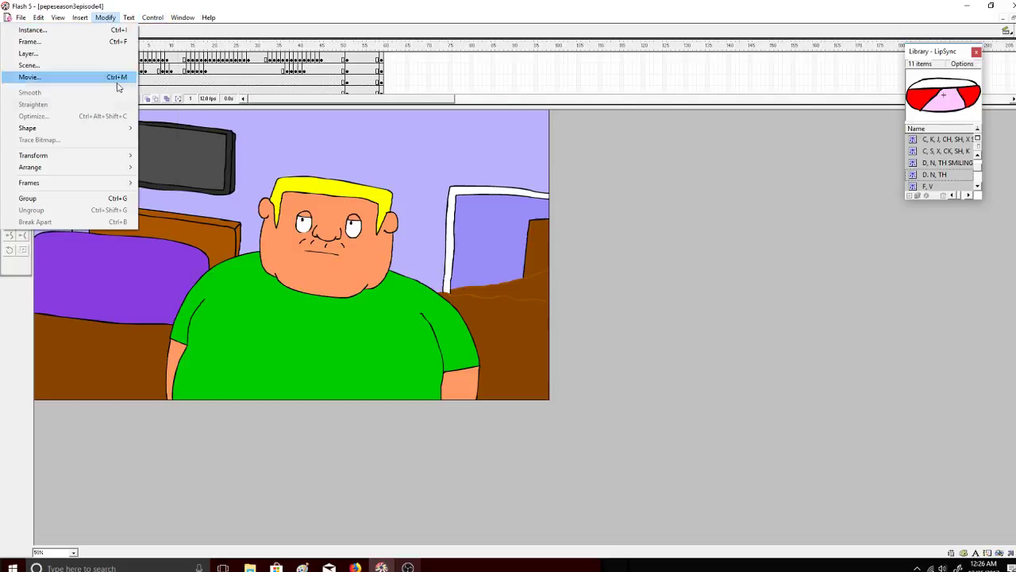
mouse_move(176, 18)
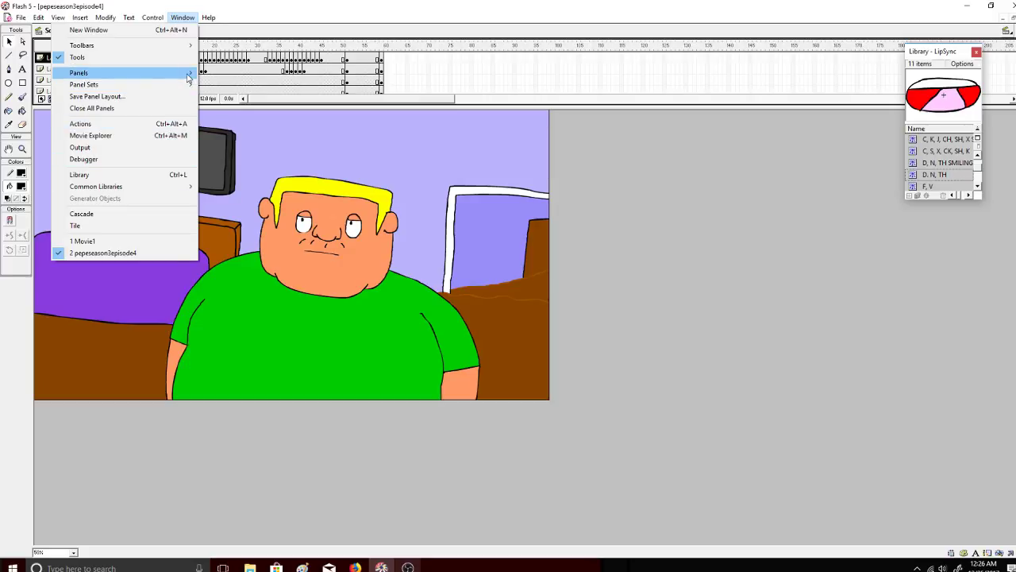
mouse_move(189, 75)
click(288, 268)
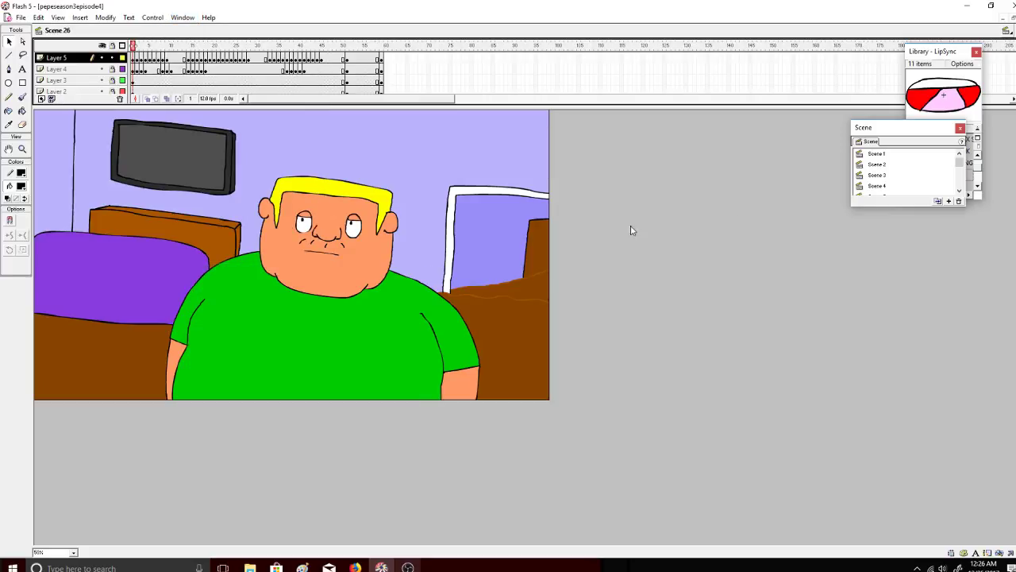
click(936, 175)
click(925, 164)
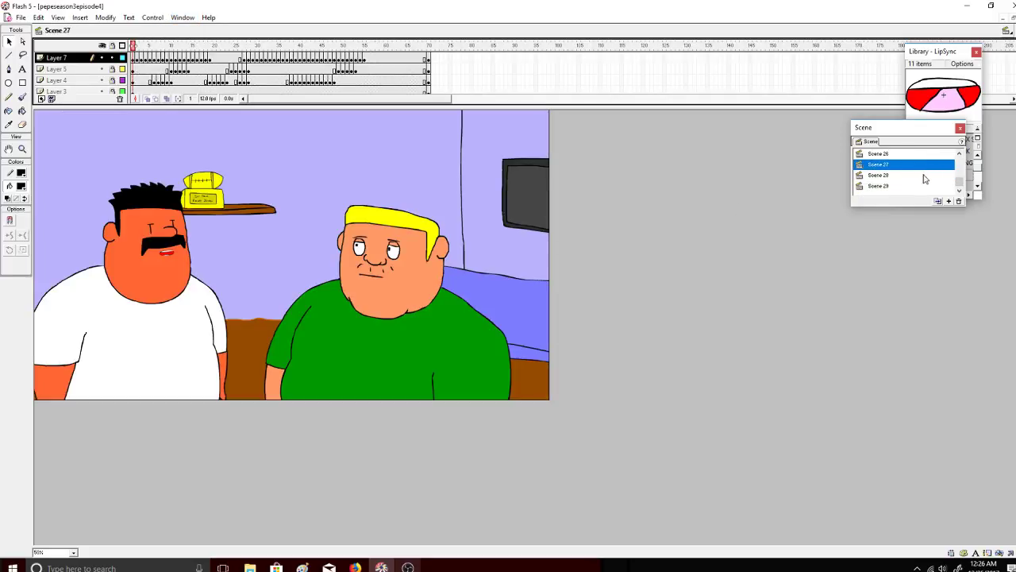
Duplicate Scene 27, place the copy after Scene 29 and rename it Scene 30.
click(936, 200)
drag(918, 175, 905, 191)
double_click(901, 185)
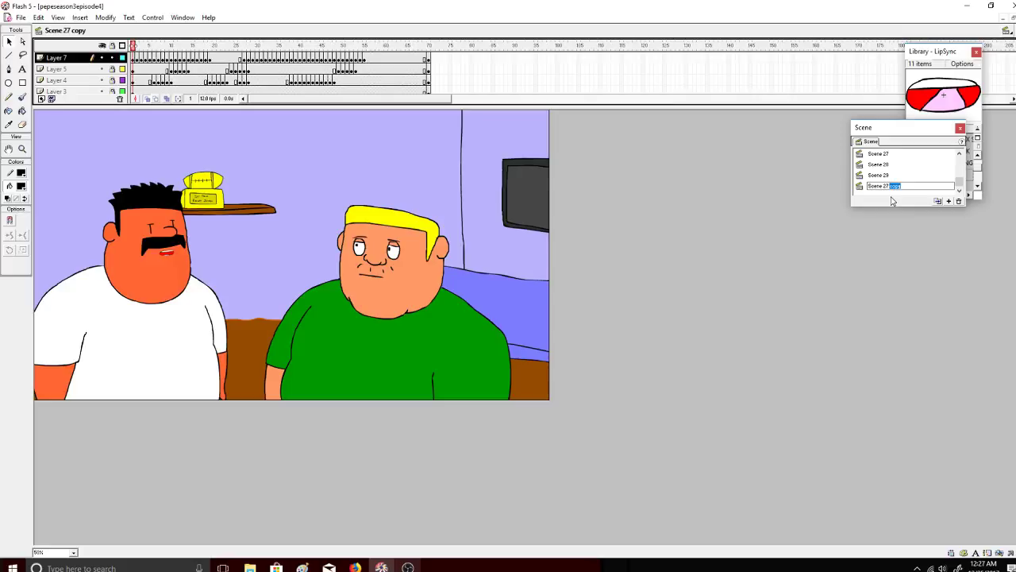
text(Scene 30)
key(Return)
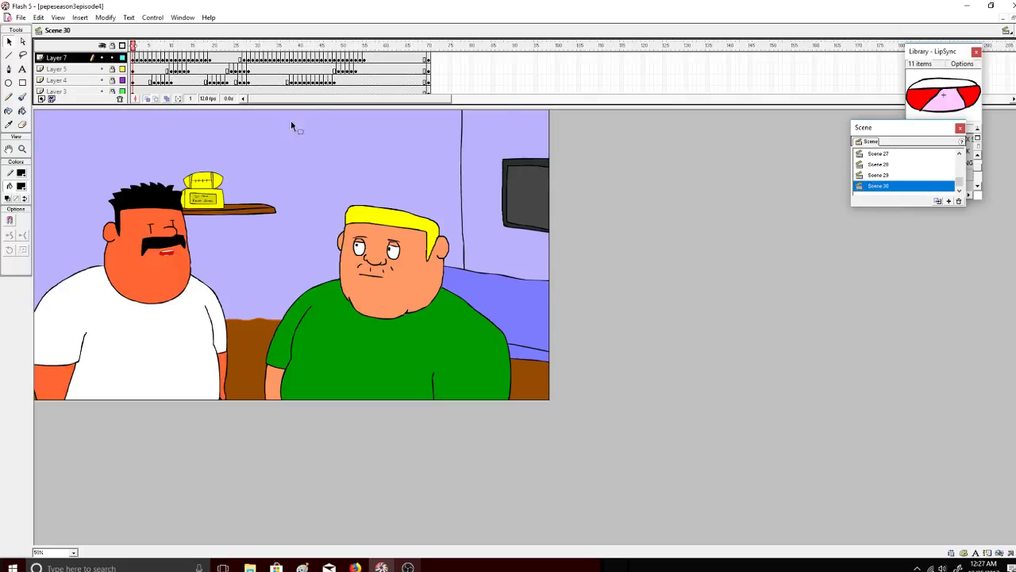
Remove all frames after the first on every layer of Scene 30 and unlock all layers.
drag(446, 60, 132, 94)
right_click(158, 68)
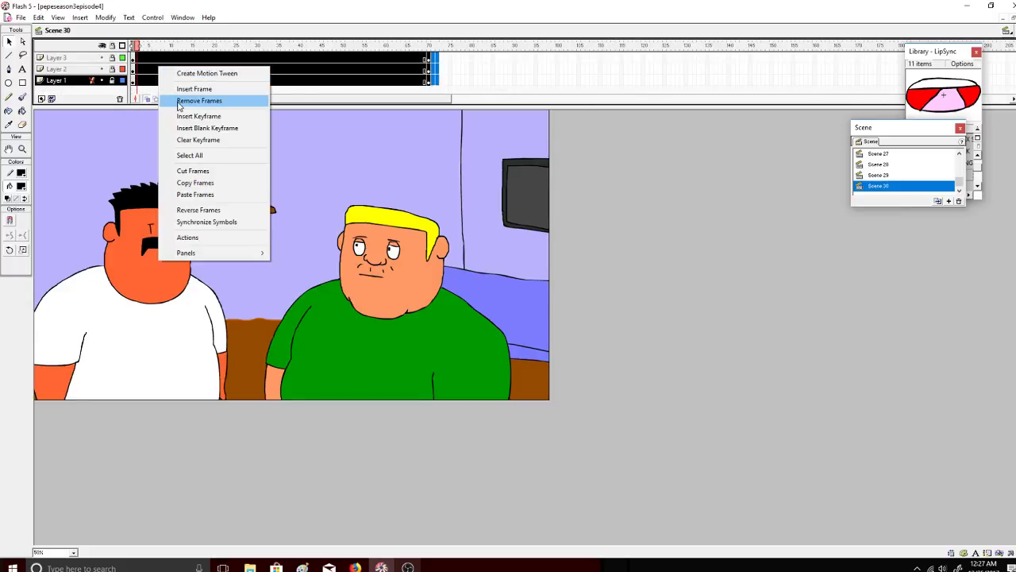
click(178, 103)
click(112, 46)
click(149, 57)
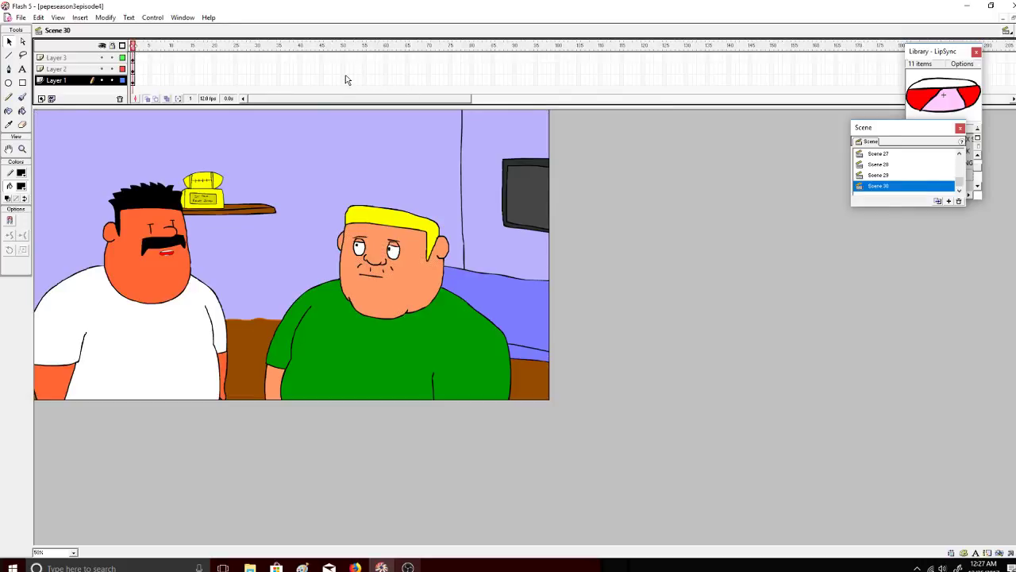
Insert keyframes at frame 53 on Layers 1, 2, 3 and 4 of Scene 30.
right_click(352, 80)
click(394, 123)
right_click(354, 70)
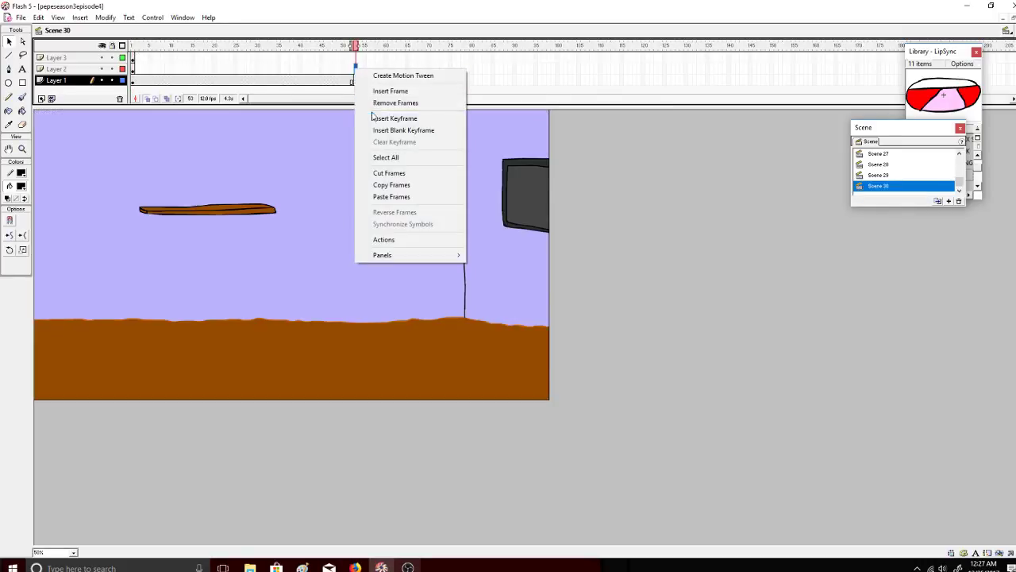
click(373, 117)
right_click(357, 64)
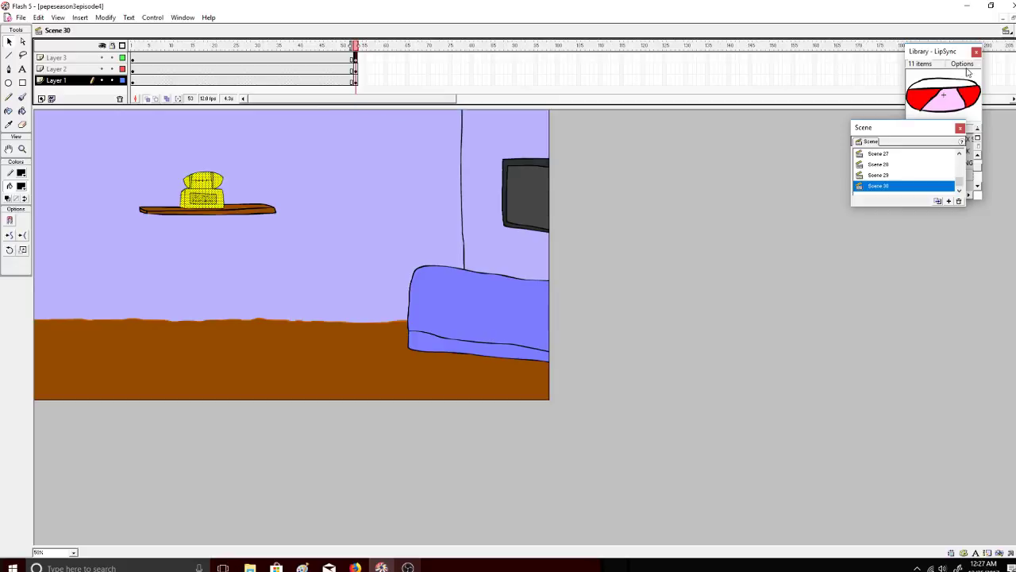
drag(1014, 73, 1014, 52)
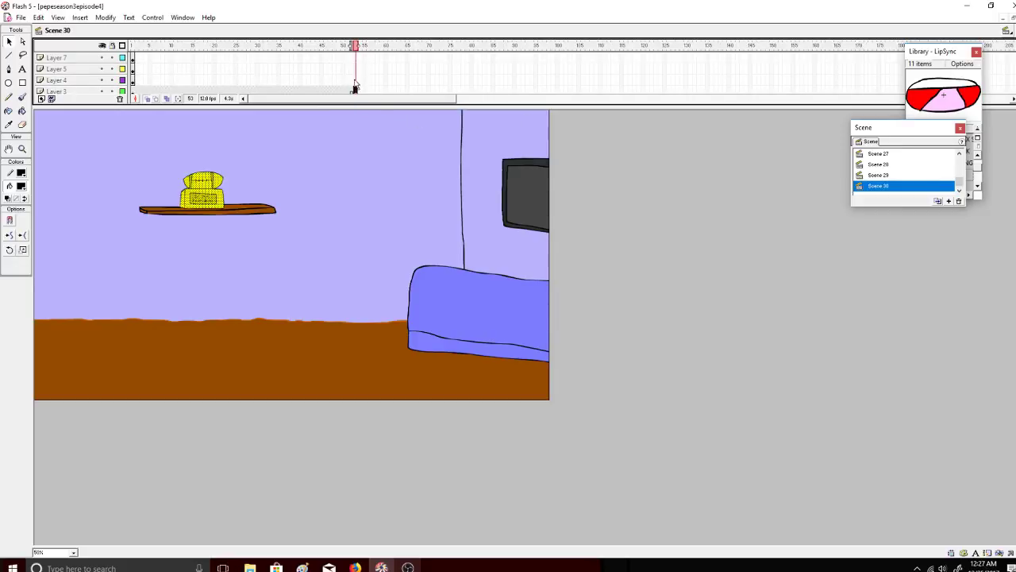
right_click(355, 81)
click(380, 128)
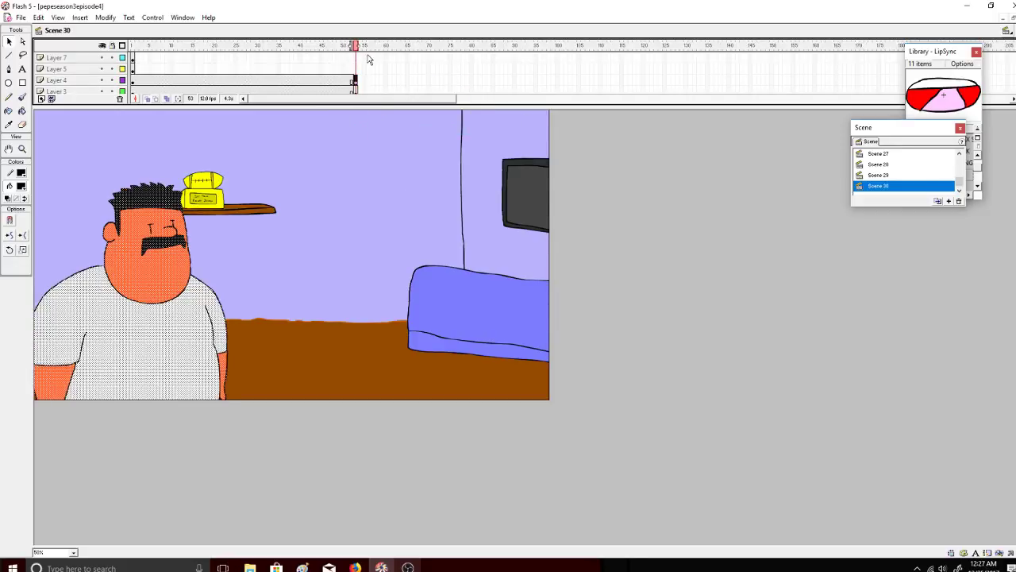
drag(357, 81, 224, 82)
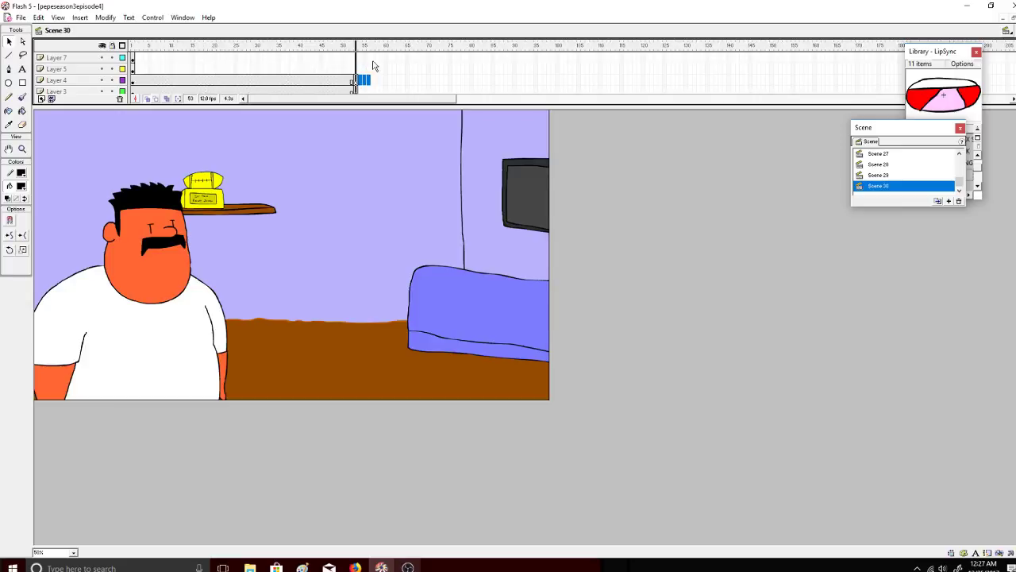
click(355, 81)
right_click(355, 79)
click(369, 119)
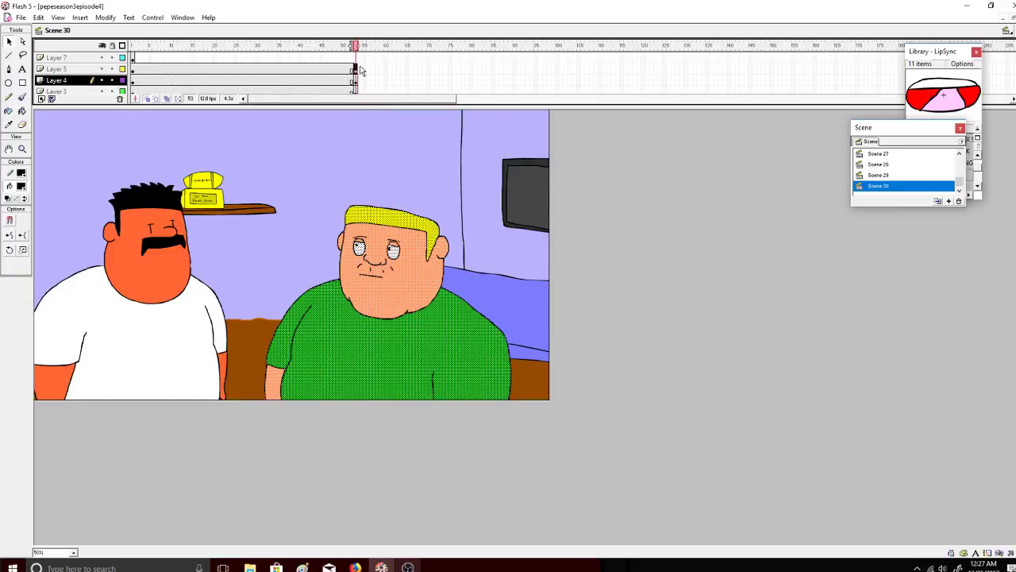
drag(361, 70, 154, 70)
right_click(156, 70)
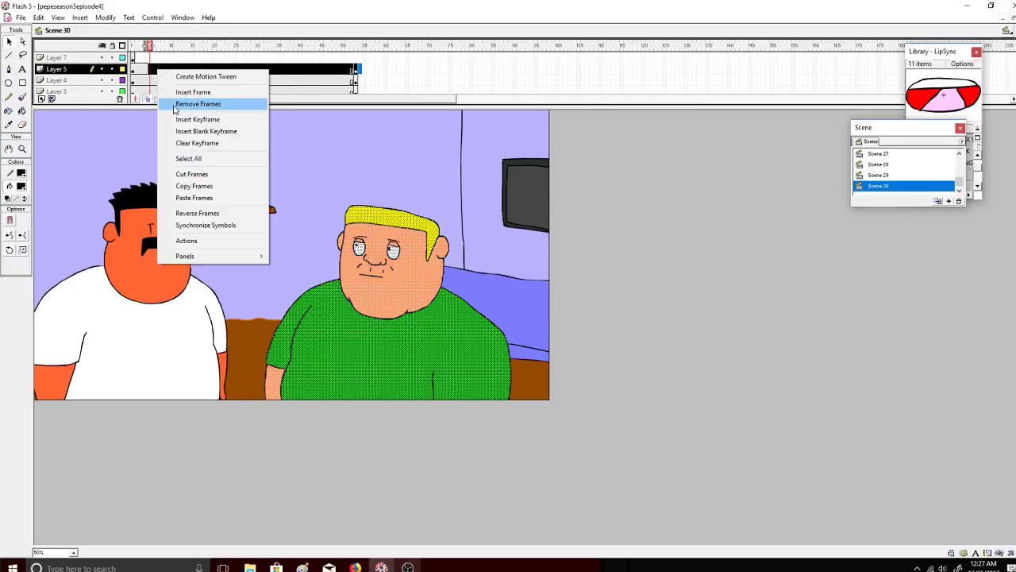
click(194, 104)
Select frame 1 of Layer 5 and zoom in on the blond character and the area below the stage.
click(137, 72)
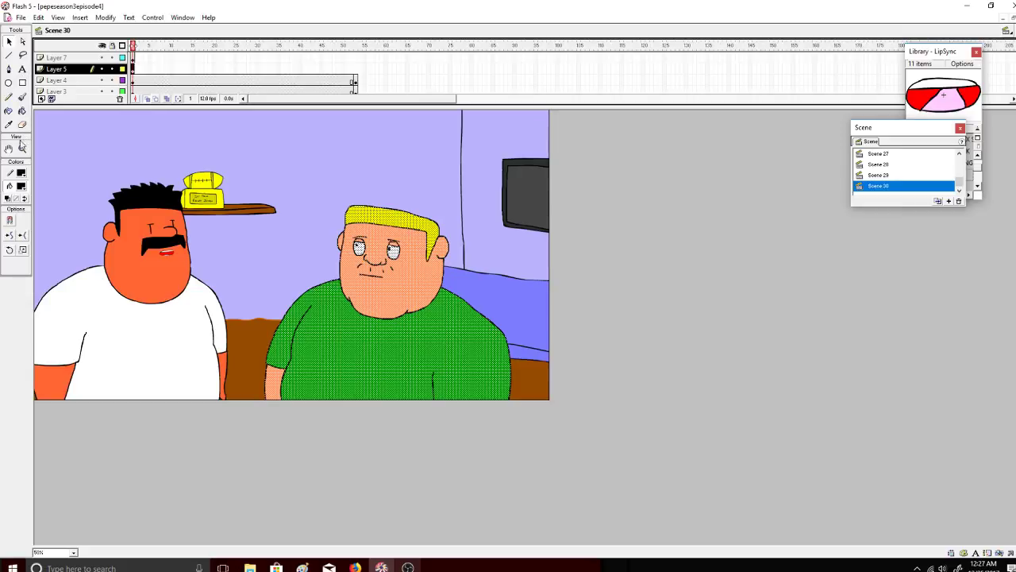
click(58, 17)
click(34, 146)
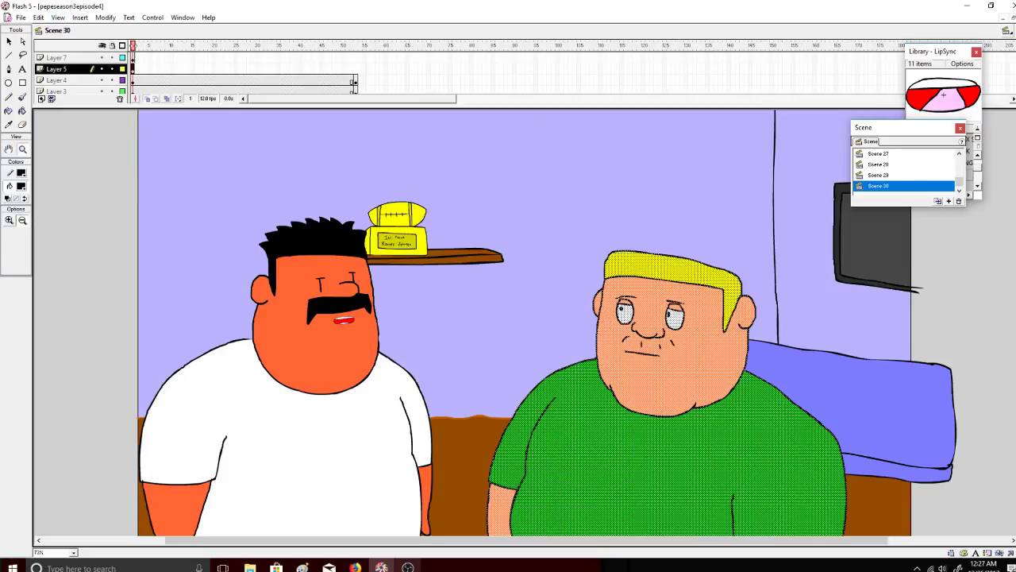
scroll(563, 492, down, 5)
drag(538, 540, 632, 540)
click(407, 567)
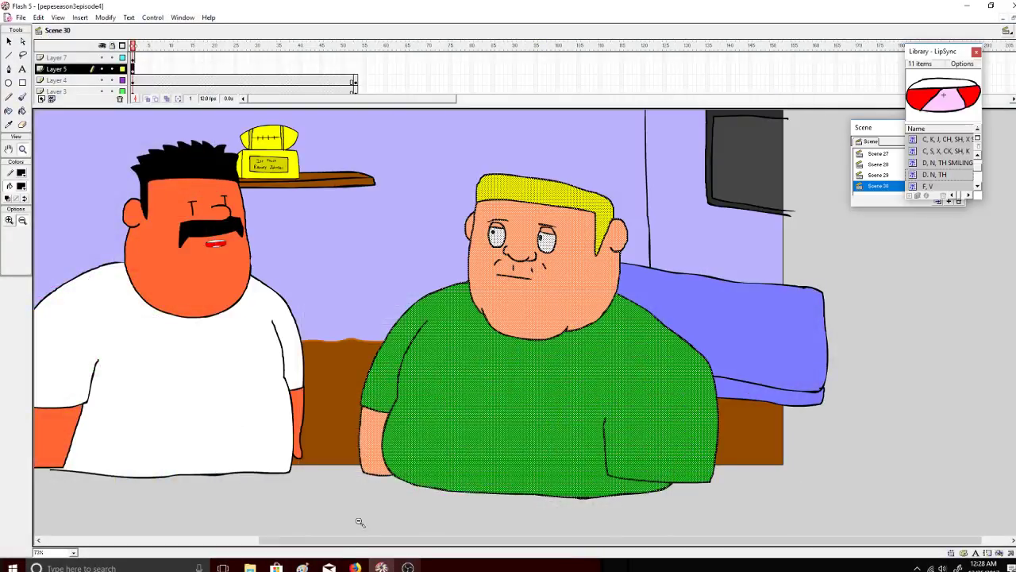
Check the live stream on the YouTube live dashboard in Firefox and in OBS, and return to Flash.
click(355, 566)
click(567, 295)
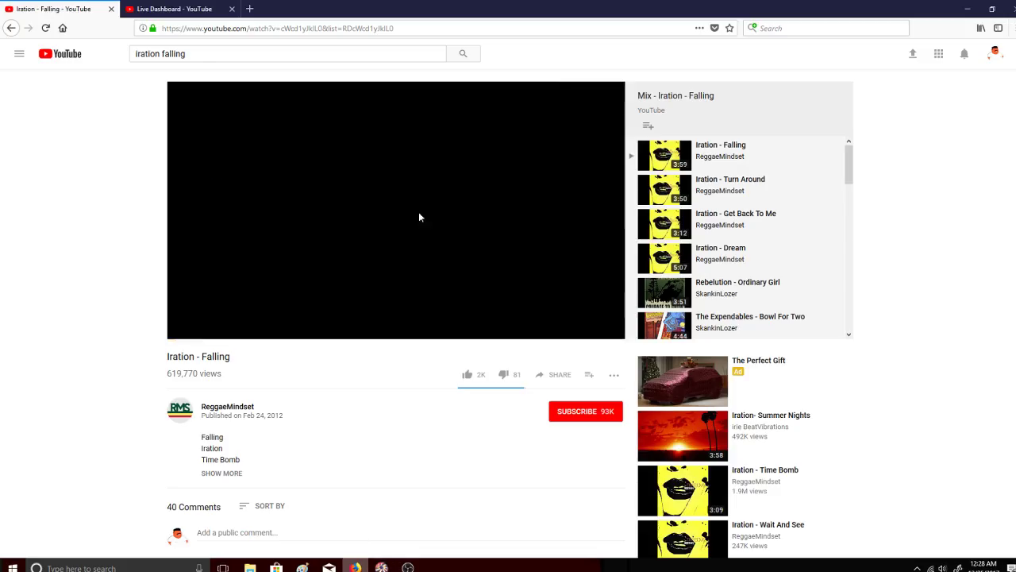
click(174, 9)
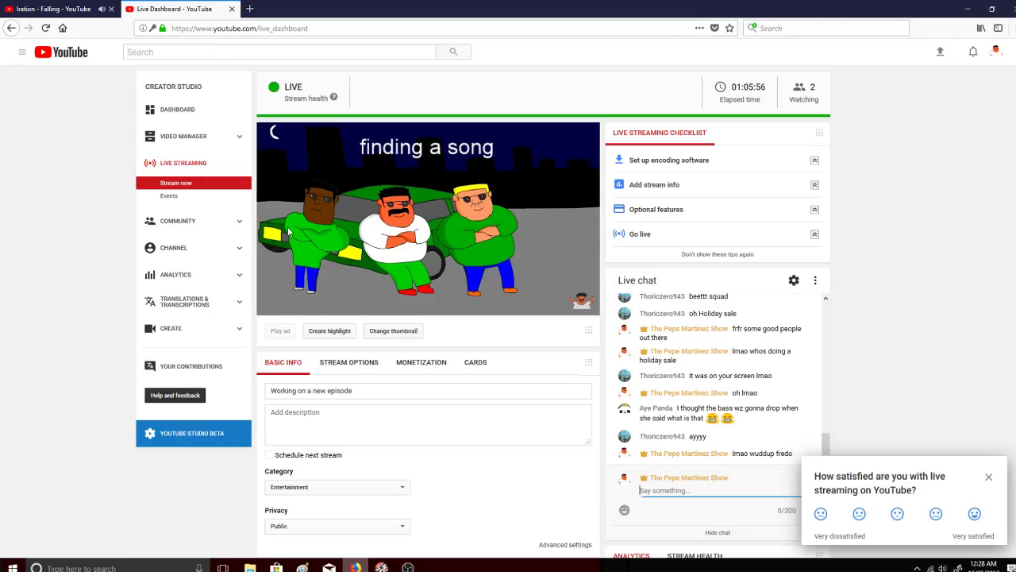
click(413, 566)
click(381, 567)
click(408, 567)
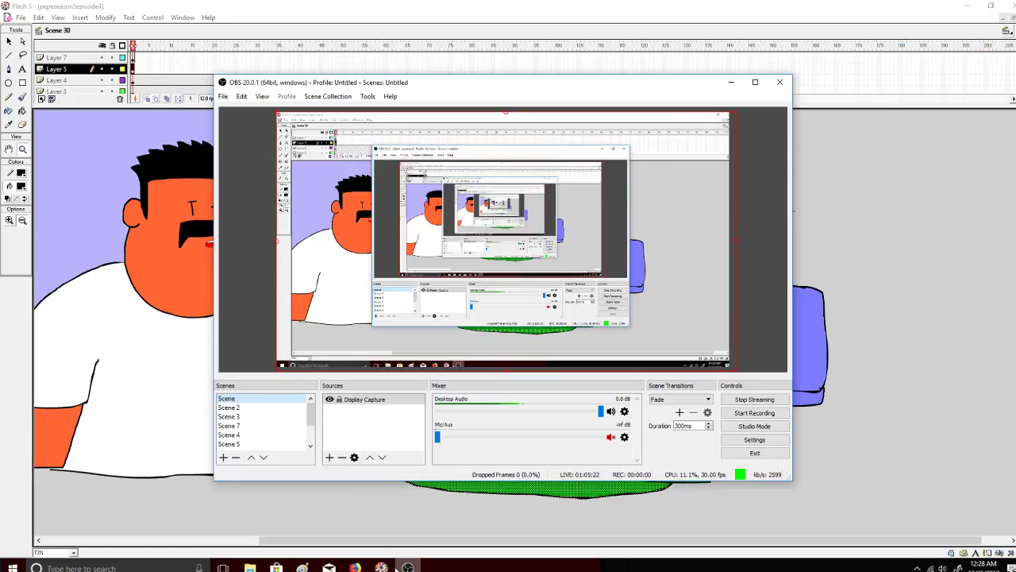
click(397, 565)
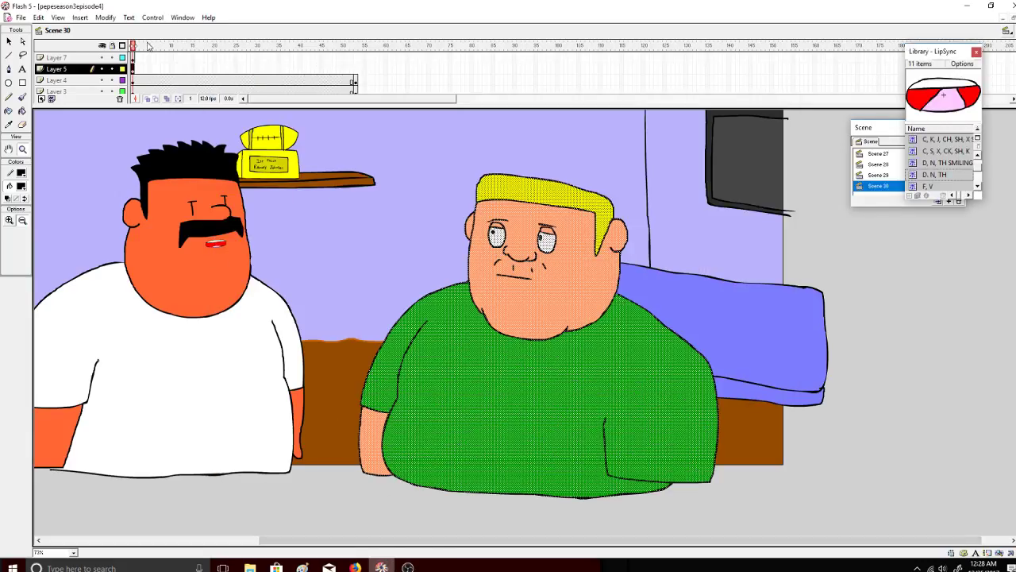
Insert a blank keyframe at frame 2 of Layer 5, hide all other layers and choose a small brush size.
right_click(139, 74)
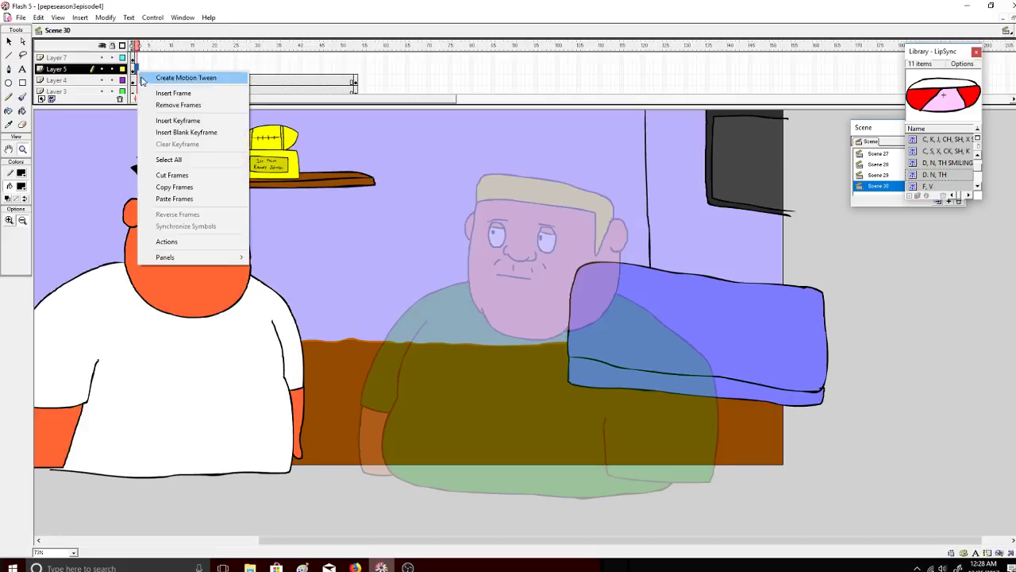
click(185, 131)
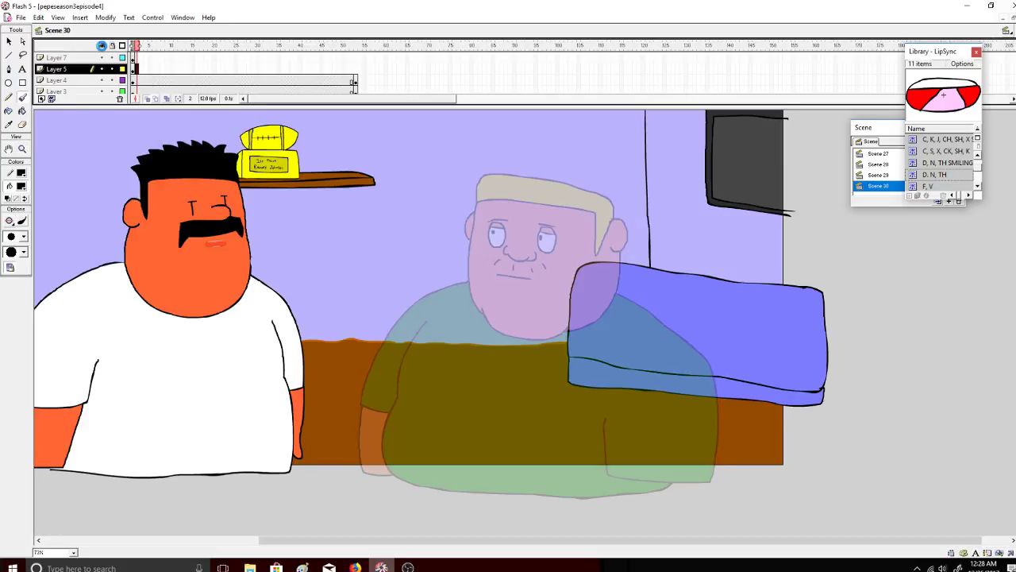
click(102, 45)
click(102, 68)
click(24, 236)
click(15, 247)
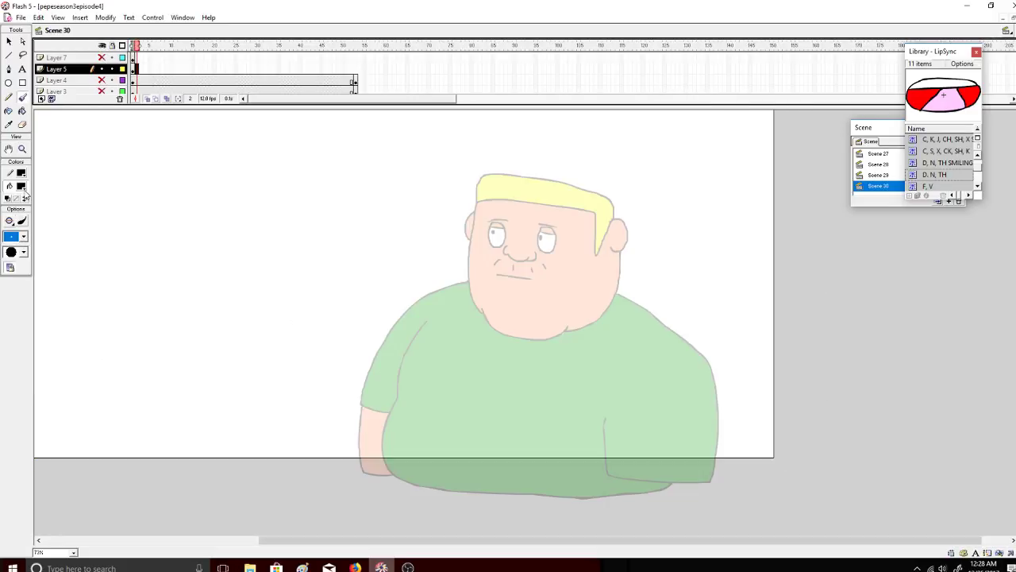
drag(613, 227, 614, 243)
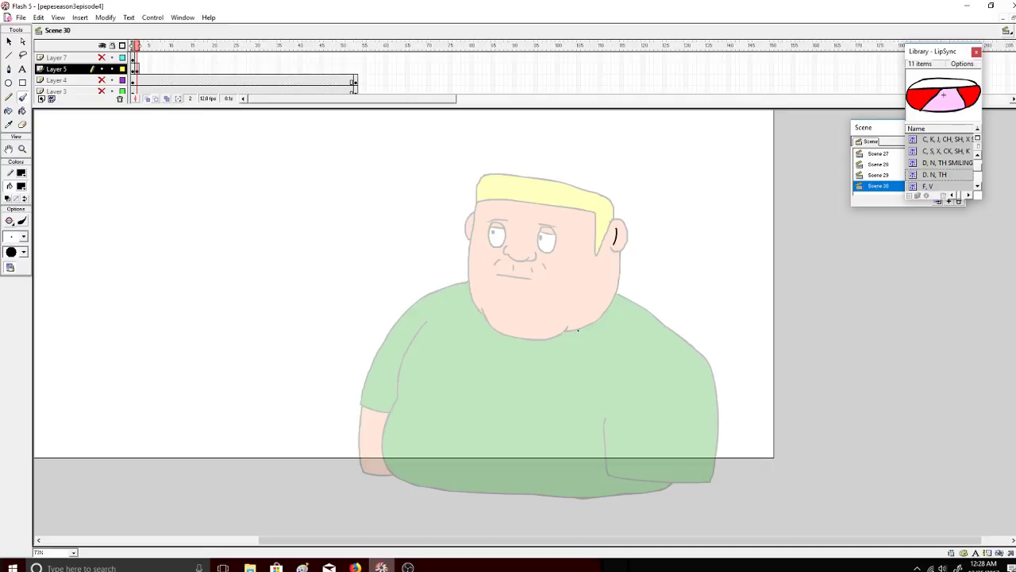
key(ctrl+z)
key(ctrl+z)
On frame 1 of Layer 5, fill the blond character's upper eyelids with white using the Paint Bucket.
drag(147, 45, 131, 45)
click(22, 111)
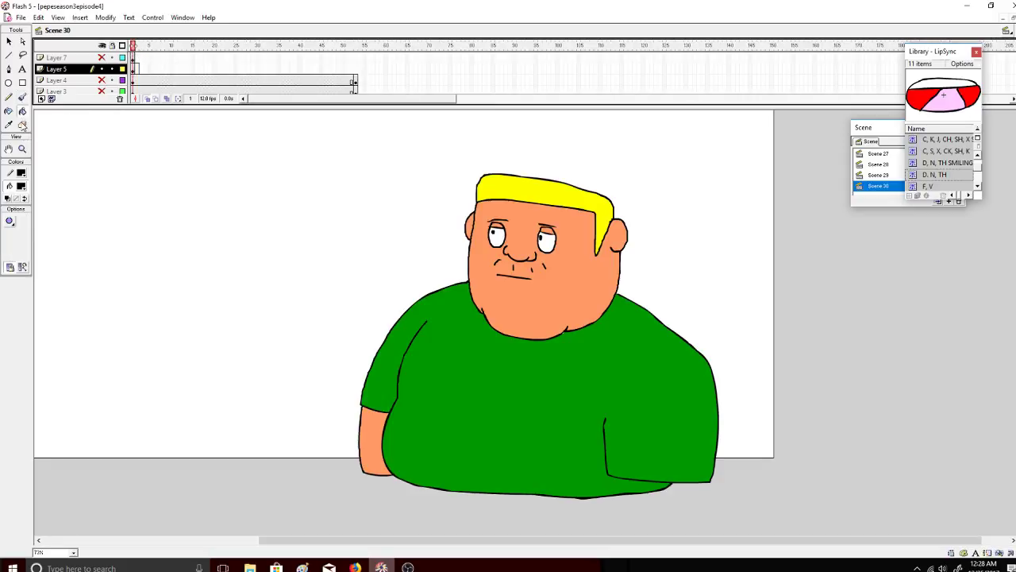
click(22, 186)
click(500, 234)
click(504, 221)
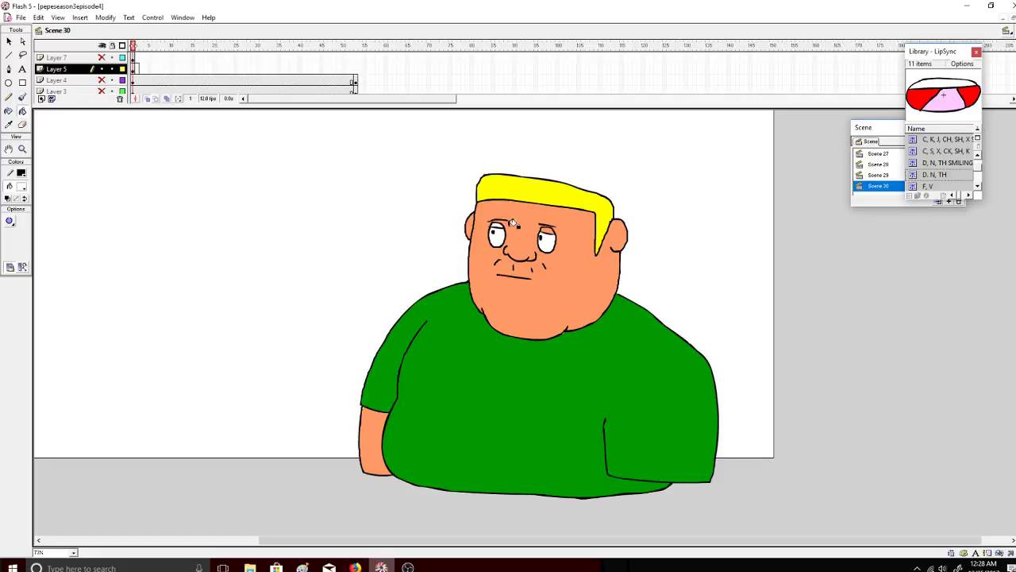
Paint over the blond character's old brow line on frame 1 with the skin colour and a larger brush.
click(22, 97)
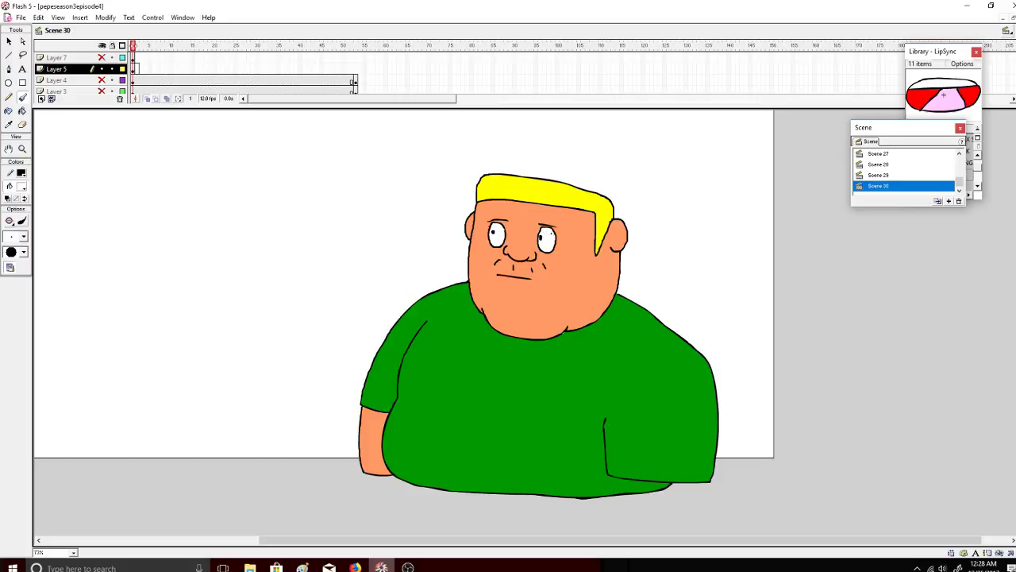
click(22, 186)
click(552, 274)
click(17, 236)
click(16, 271)
click(547, 226)
Draw new curved black eyebrows above both eyes on frame 1 with a small brush.
click(22, 185)
click(11, 205)
click(23, 235)
click(11, 238)
drag(560, 227, 548, 223)
drag(485, 223, 494, 218)
On frame 2 of Layer 5, trace the outline of the blond character's ear beside the sideburn in black.
click(138, 69)
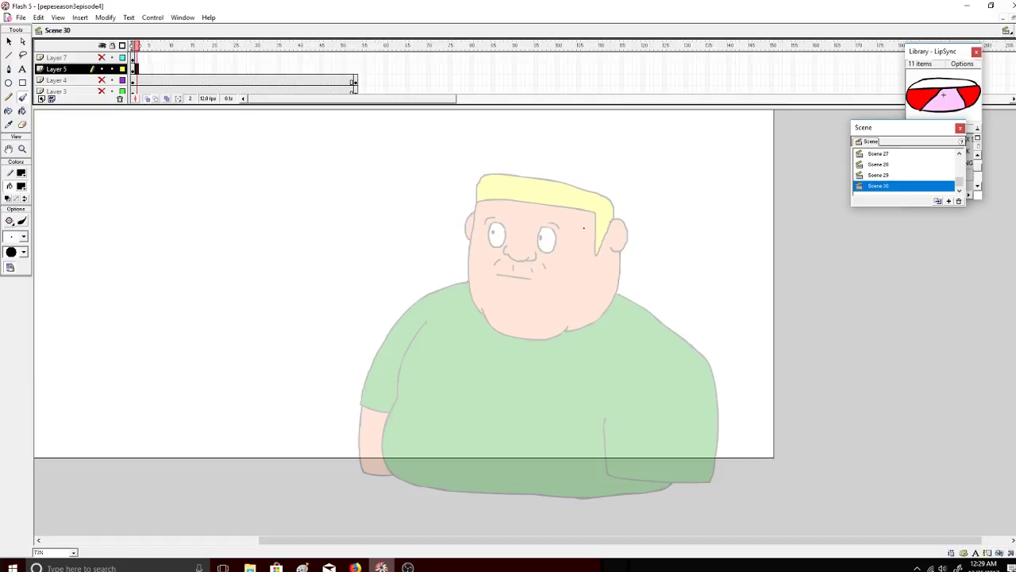
mouse_move(613, 221)
mouse_down()
mouse_move(624, 221)
mouse_move(628, 242)
mouse_move(618, 251)
mouse_move(626, 226)
mouse_move(628, 239)
mouse_move(610, 249)
mouse_up()
key(ctrl+z)
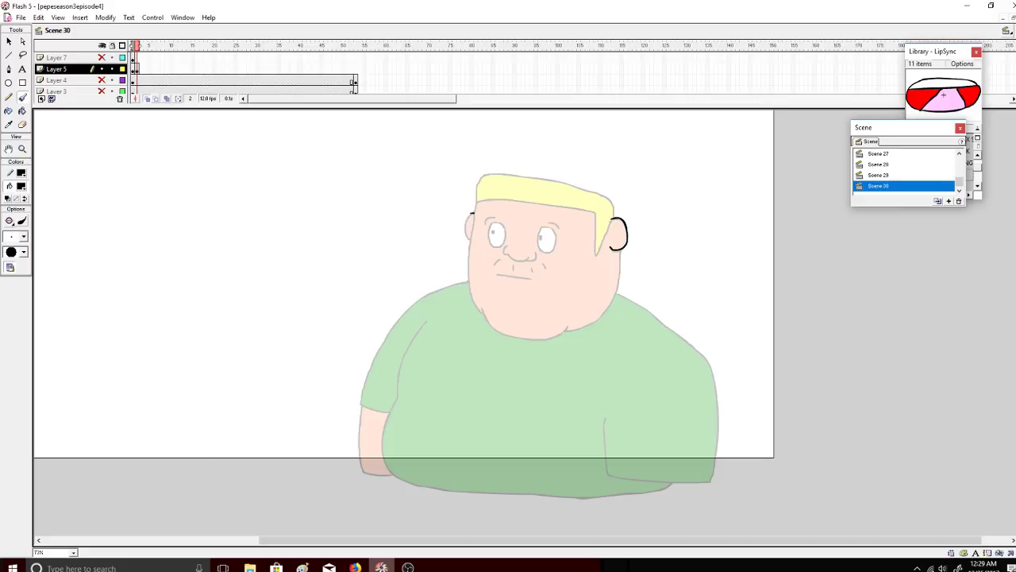
mouse_move(472, 214)
mouse_down()
mouse_move(460, 226)
mouse_move(472, 234)
mouse_up()
key(ctrl+z)
key(ctrl+z)
key(ctrl+z)
Trace the blond character's cheeks, chin and hairline on frame 2, following the onion-skinned drawing.
mouse_move(472, 222)
mouse_down()
mouse_move(470, 291)
mouse_move(514, 336)
mouse_move(544, 337)
mouse_move(566, 319)
mouse_move(564, 329)
mouse_move(592, 328)
mouse_move(617, 294)
mouse_move(623, 251)
mouse_up()
key(ctrl+z)
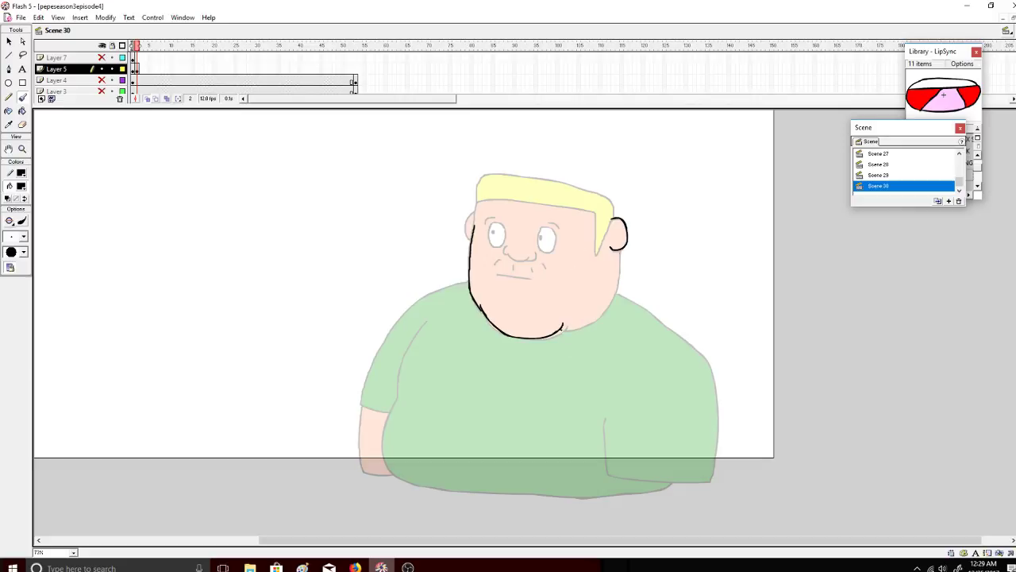
mouse_move(562, 330)
mouse_down()
mouse_move(607, 308)
mouse_move(622, 250)
mouse_up()
mouse_move(612, 221)
mouse_down()
mouse_move(598, 247)
mouse_move(595, 213)
mouse_move(477, 201)
mouse_move(474, 227)
mouse_up()
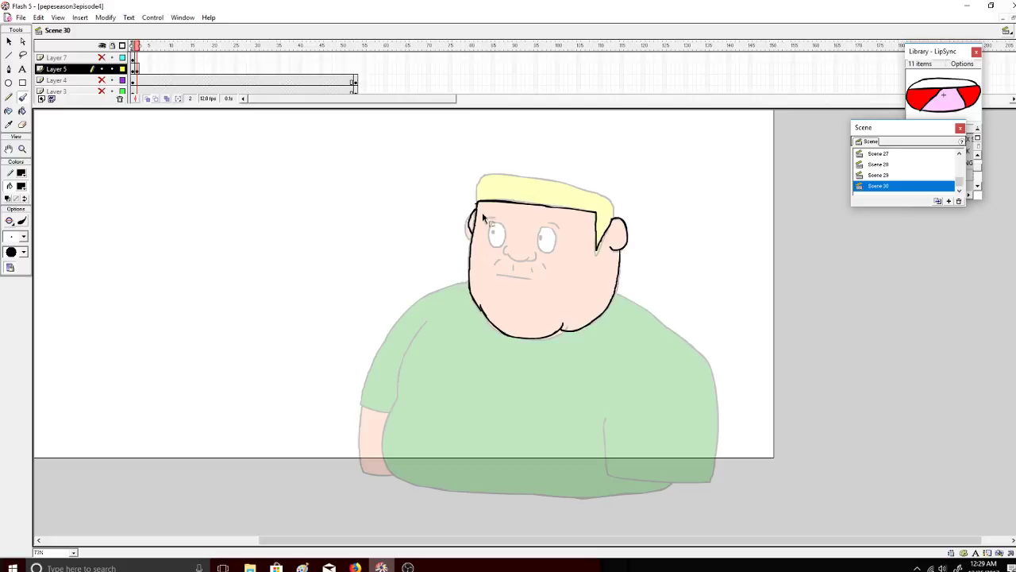
Trace the top of the hair and the eyes, eyebrows, nose and stubble on frame 2.
key(ctrl+z)
mouse_move(476, 213)
mouse_down()
mouse_move(470, 222)
mouse_move(482, 173)
mouse_move(576, 183)
mouse_move(608, 194)
mouse_move(616, 217)
mouse_up()
key(ctrl+z)
mouse_move(479, 204)
mouse_down()
mouse_move(485, 175)
mouse_move(510, 175)
mouse_move(610, 196)
mouse_move(618, 213)
mouse_up()
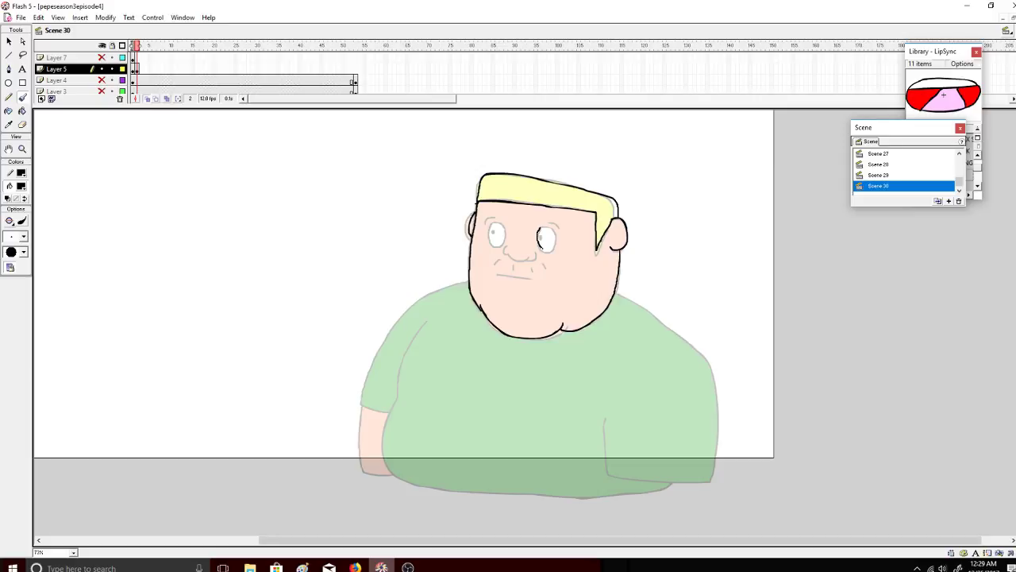
mouse_move(538, 236)
mouse_down()
mouse_move(546, 251)
mouse_move(555, 234)
mouse_move(539, 235)
mouse_up()
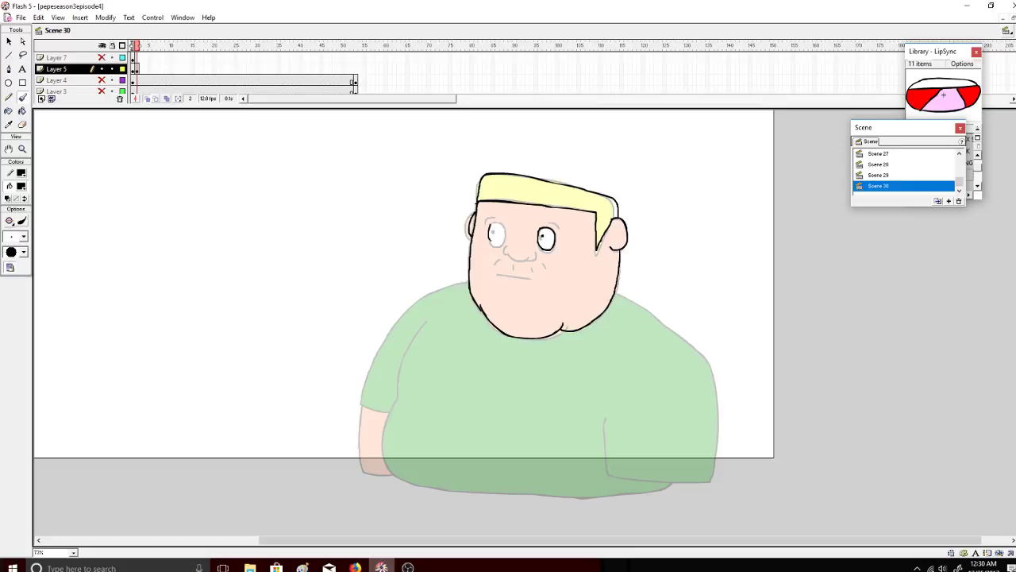
mouse_move(490, 240)
mouse_down()
mouse_move(504, 243)
mouse_move(489, 235)
mouse_up()
Draw the slightly raised shoulder and sleeve above the bare forearm, the arm crease and the belly line on frame 2.
mouse_move(468, 279)
mouse_down()
mouse_move(420, 297)
mouse_move(384, 340)
mouse_move(356, 394)
mouse_move(392, 408)
mouse_up()
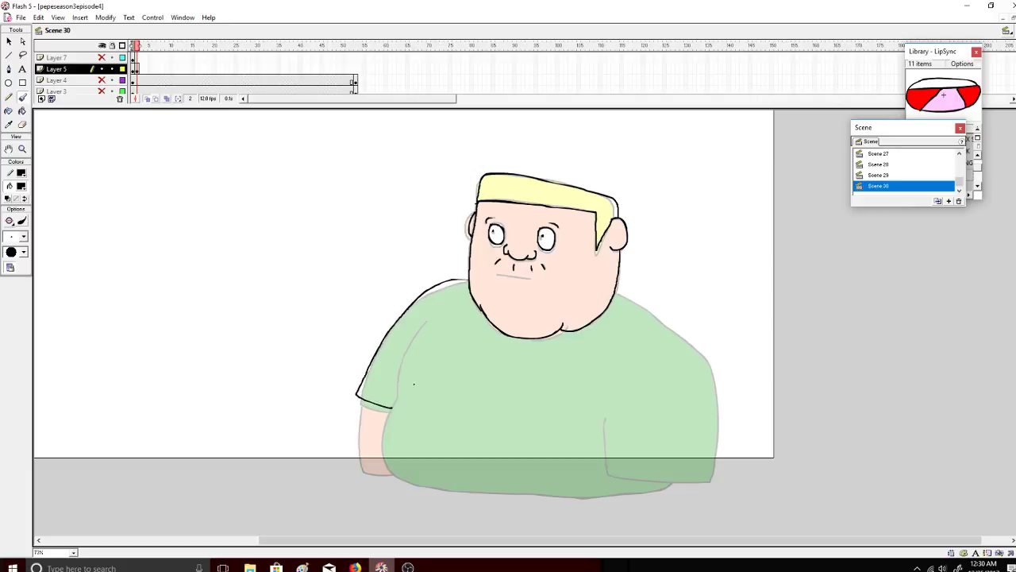
mouse_move(425, 322)
mouse_down()
mouse_move(396, 383)
mouse_move(385, 457)
mouse_move(408, 481)
mouse_move(497, 485)
mouse_up()
drag(589, 488, 589, 487)
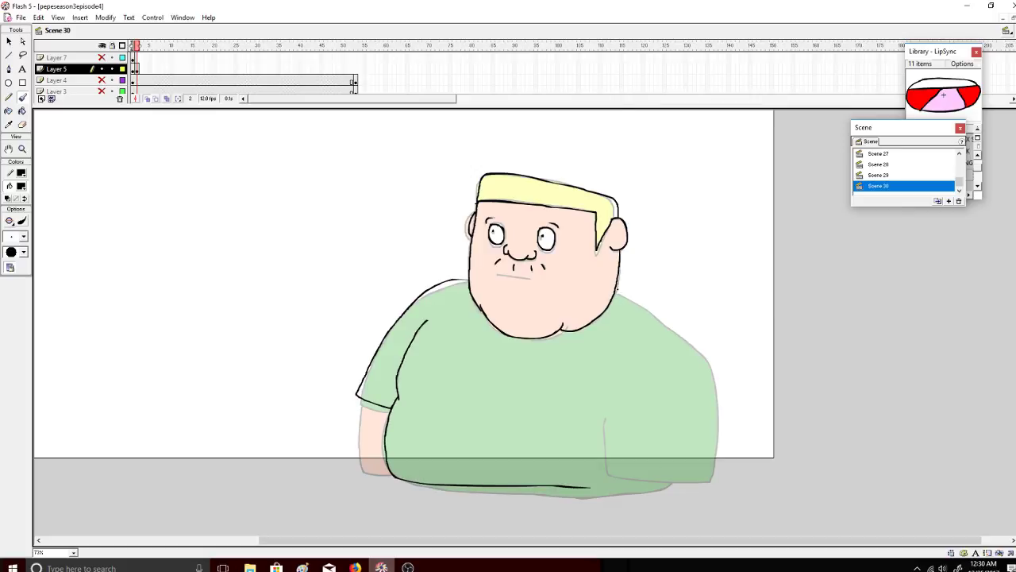
Draw the other shoulder and sleeve with a raised hem, and a forearm with a spread hand swung outward on frame 2.
mouse_move(621, 290)
mouse_down()
mouse_move(665, 317)
mouse_move(700, 357)
mouse_move(709, 470)
mouse_move(632, 476)
mouse_move(608, 458)
mouse_move(606, 411)
mouse_up()
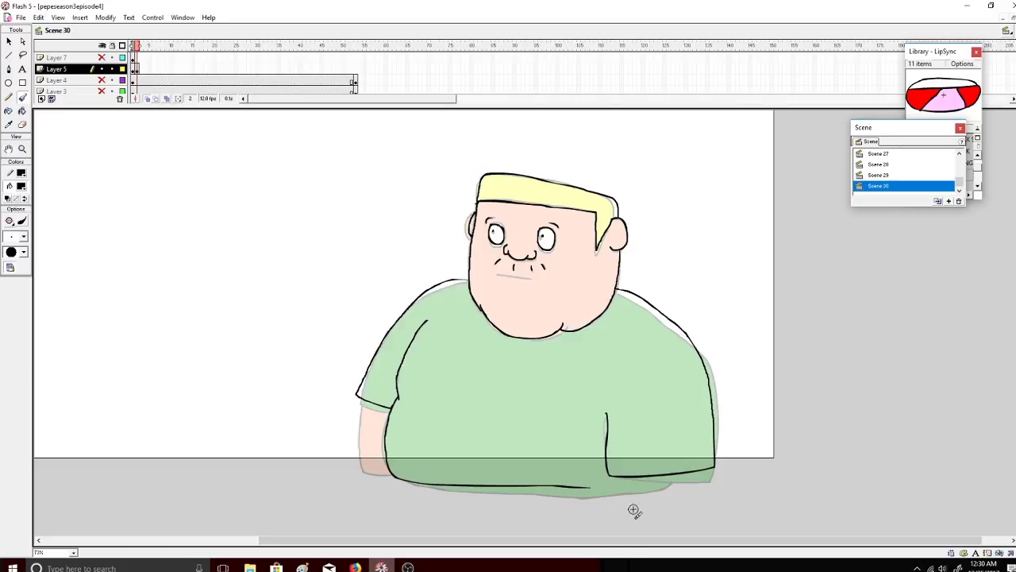
mouse_move(613, 482)
mouse_down()
mouse_move(598, 482)
mouse_move(599, 471)
mouse_move(719, 471)
mouse_move(620, 469)
mouse_up()
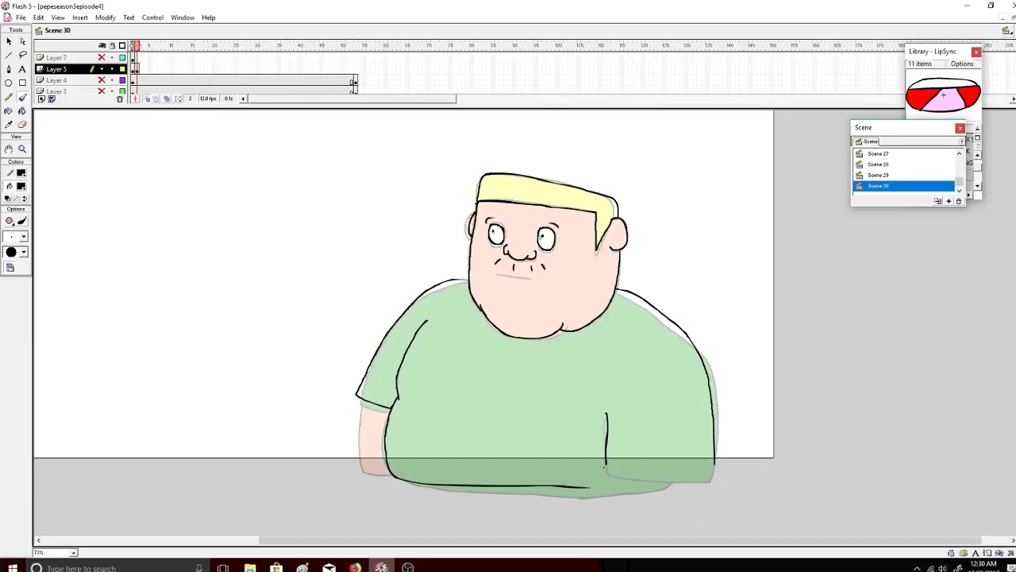
drag(607, 466, 718, 467)
mouse_move(357, 398)
mouse_down()
mouse_move(330, 441)
mouse_move(338, 465)
mouse_move(366, 467)
mouse_move(385, 442)
mouse_up()
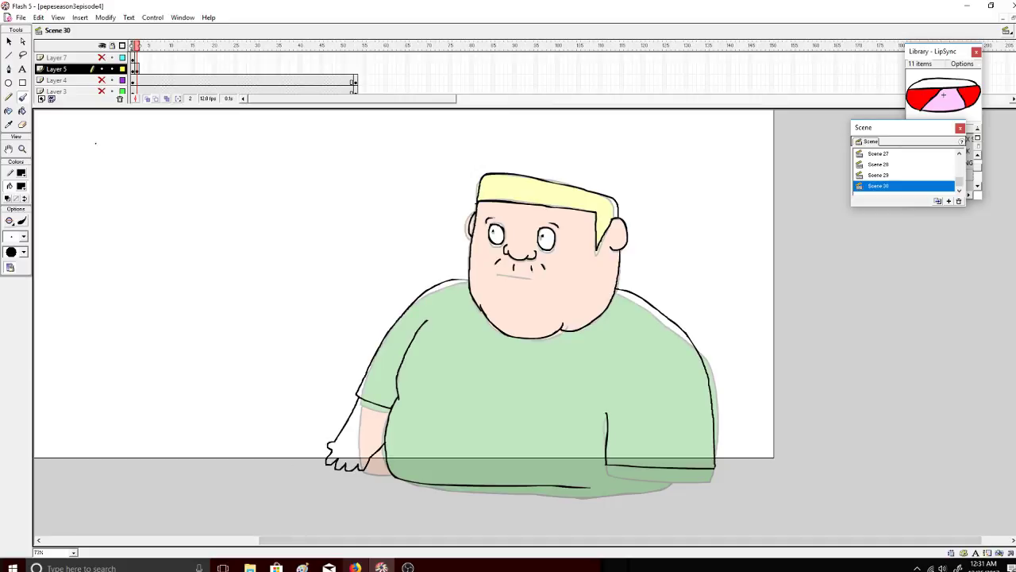
Insert a blank keyframe at frame 3 of Layer 5.
drag(142, 49, 137, 52)
right_click(141, 69)
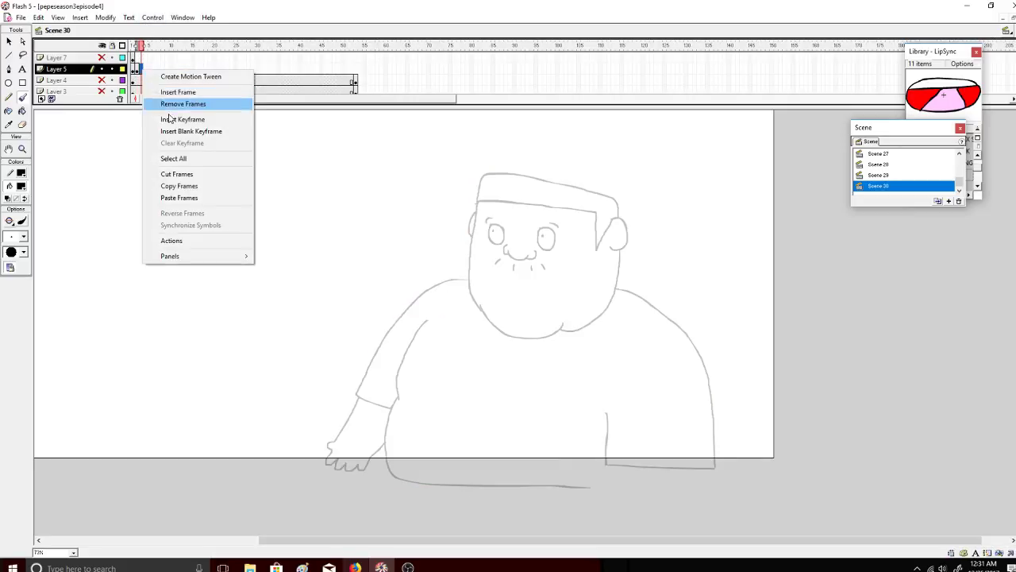
click(191, 131)
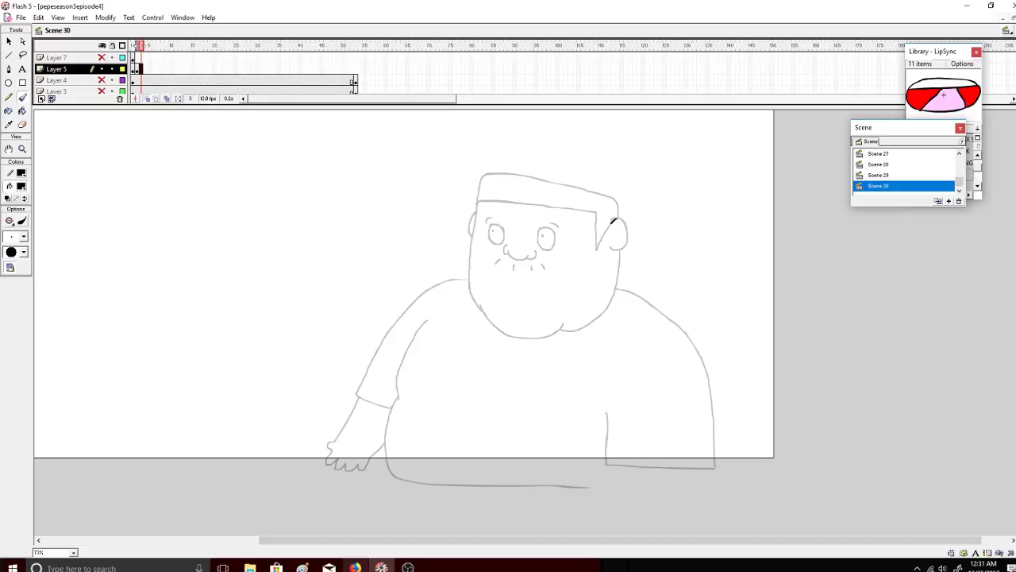
Trace the blond character's near ear, jaw, hairline and hair on frame 3 over the onion-skinned outline.
mouse_move(614, 221)
mouse_down()
mouse_move(613, 247)
mouse_move(607, 308)
mouse_move(508, 338)
mouse_up()
key(ctrl+z)
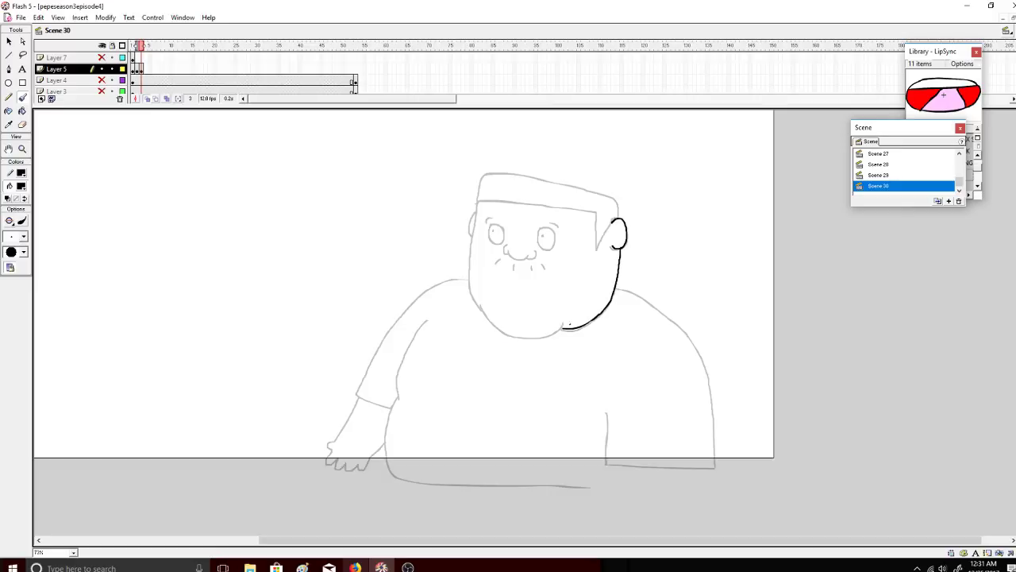
mouse_move(566, 324)
mouse_down()
mouse_move(508, 333)
mouse_move(488, 319)
mouse_move(467, 283)
mouse_move(470, 243)
mouse_up()
key(ctrl+z)
mouse_move(478, 305)
mouse_down()
mouse_move(467, 256)
mouse_move(479, 198)
mouse_move(545, 203)
mouse_up()
key(ctrl+z)
mouse_move(480, 199)
mouse_down()
mouse_move(517, 202)
mouse_move(486, 199)
mouse_move(592, 212)
mouse_move(610, 228)
mouse_up()
key(ctrl+z)
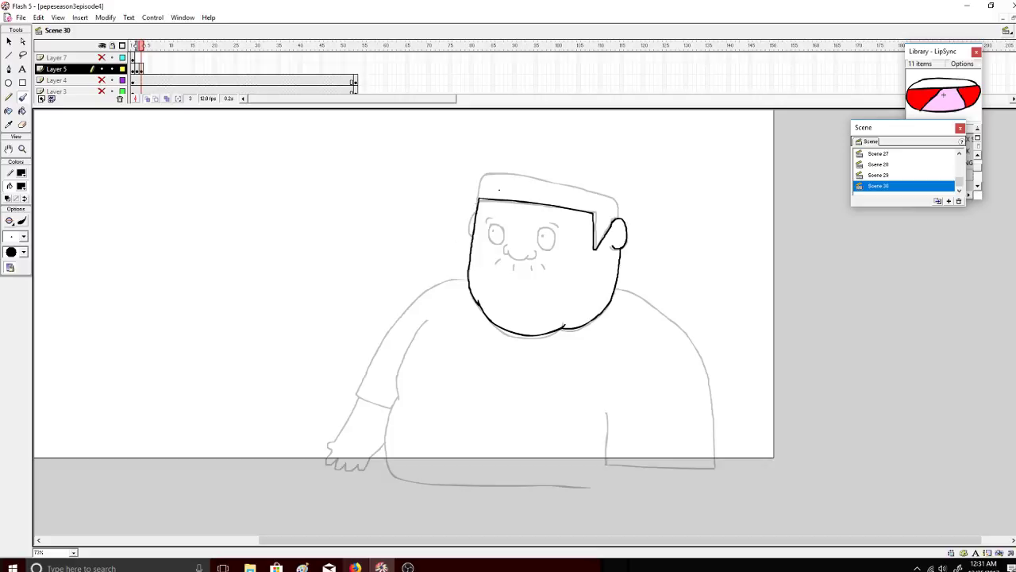
mouse_move(478, 197)
mouse_down()
mouse_move(492, 172)
mouse_move(541, 175)
mouse_move(620, 203)
mouse_move(619, 217)
mouse_up()
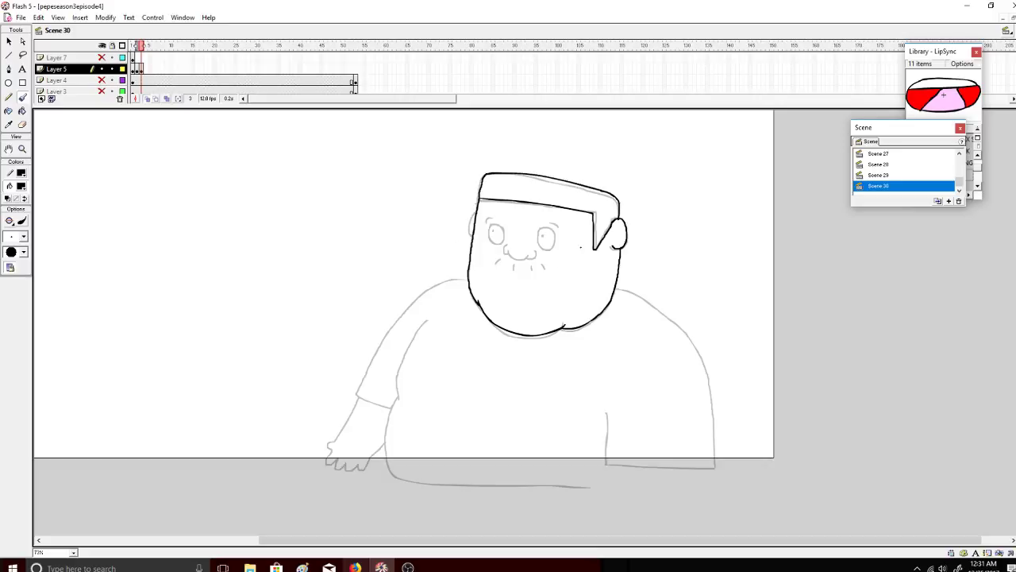
Check the stream status in OBS and the YouTube live dashboard in Firefox, and return to Flash.
click(407, 567)
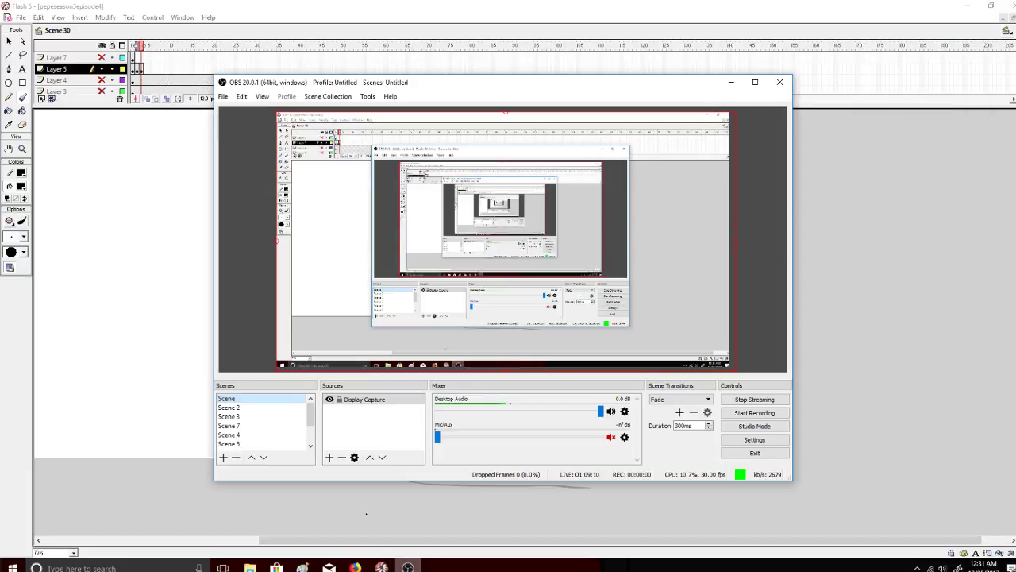
scroll(316, 412, down, 2)
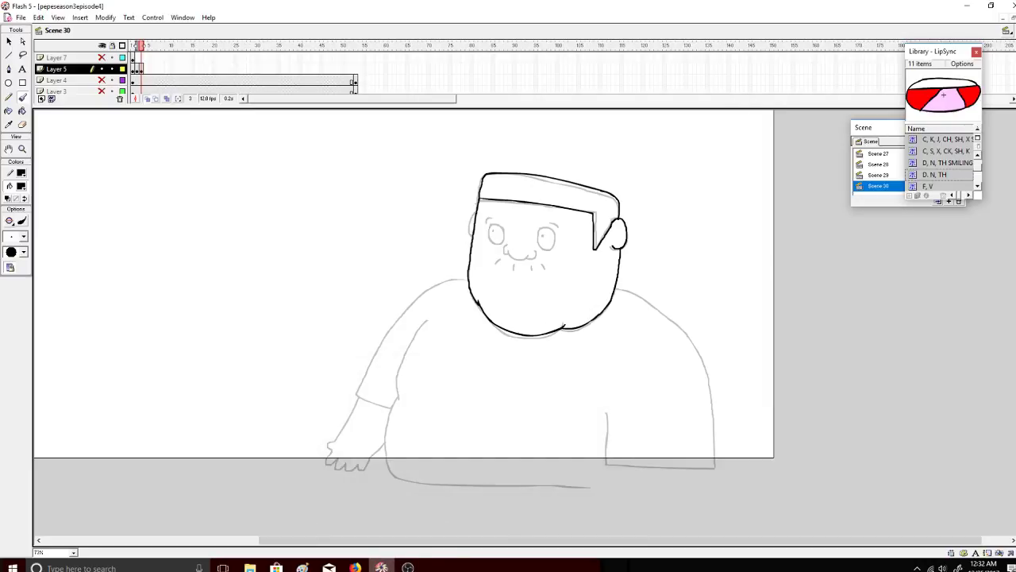
click(357, 567)
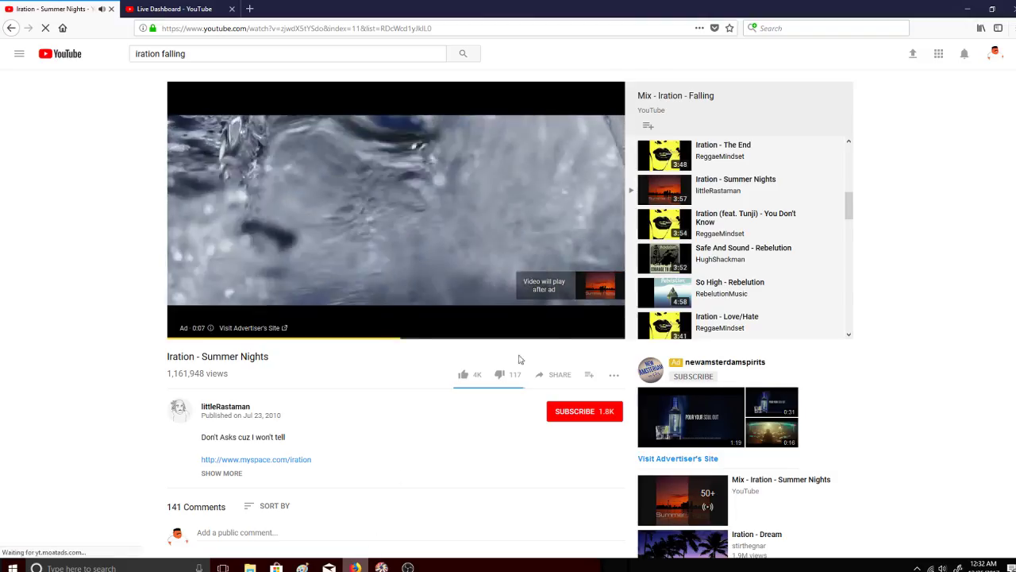
click(191, 7)
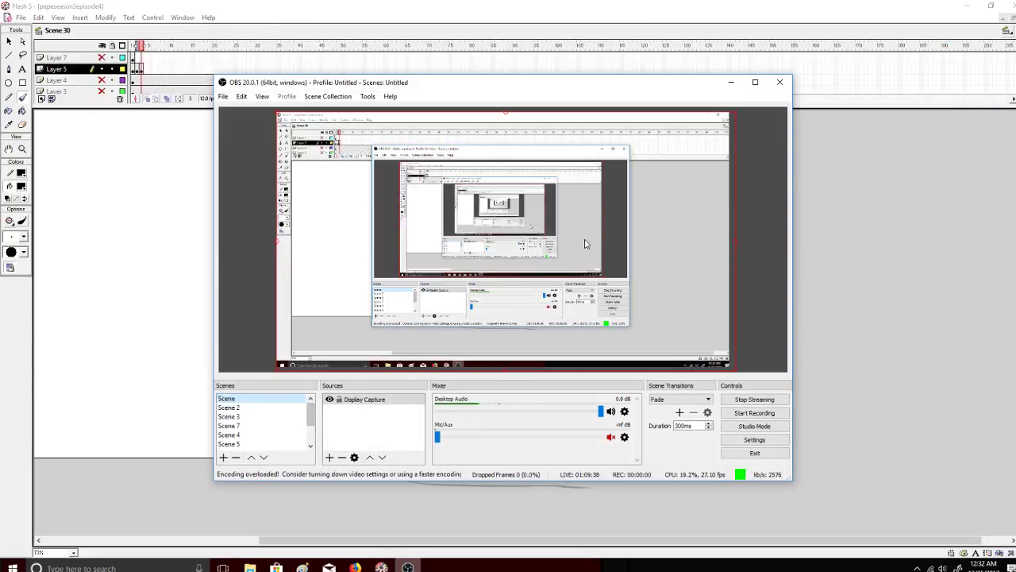
click(729, 83)
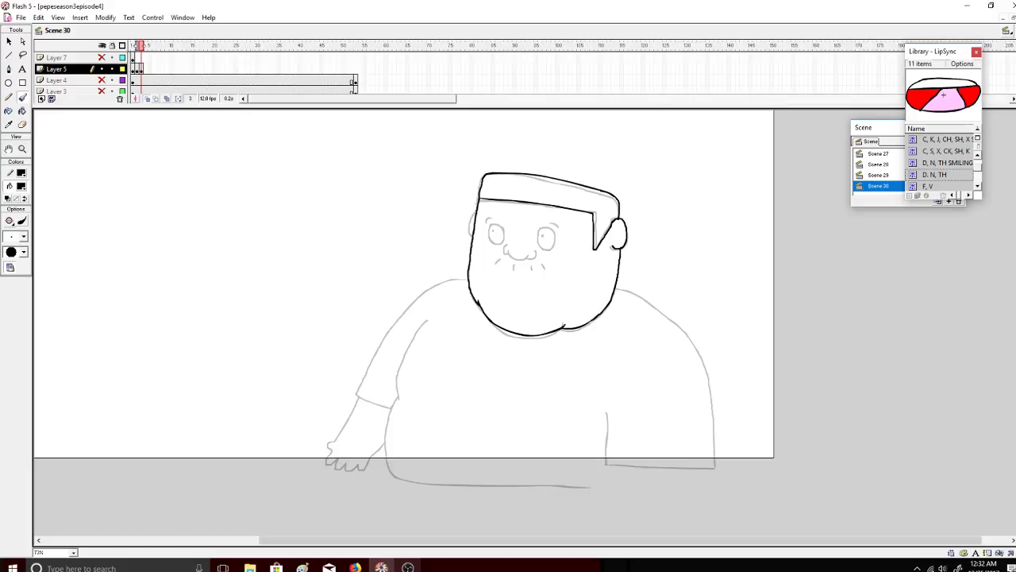
Draw the blond character's far ear on frame 3.
key(ctrl+z)
drag(476, 212, 473, 234)
click(355, 567)
click(381, 567)
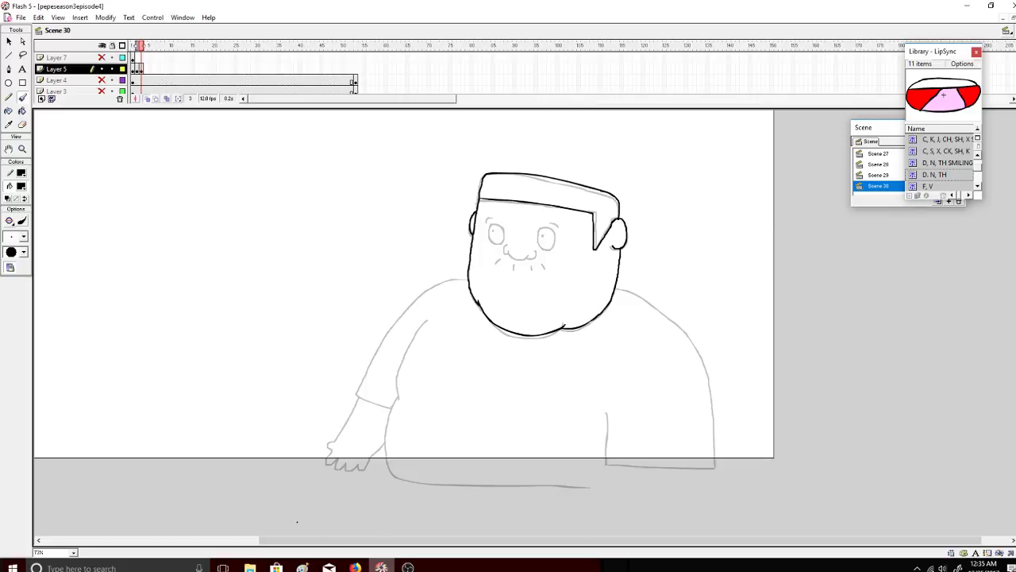
click(354, 567)
click(381, 567)
Trace both eyes with pupils, the eyebrows and the nose on frame 3.
mouse_move(540, 235)
mouse_down()
mouse_move(548, 249)
mouse_move(555, 236)
mouse_up()
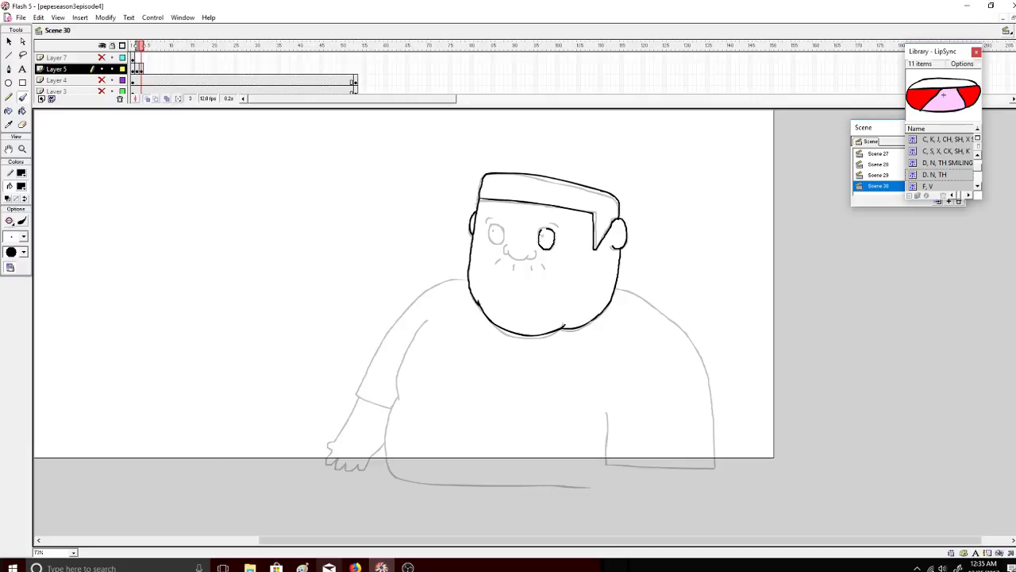
click(546, 238)
mouse_move(490, 229)
mouse_down()
mouse_move(492, 242)
mouse_move(503, 229)
mouse_up()
click(495, 233)
drag(558, 228, 551, 224)
mouse_move(503, 249)
mouse_down()
mouse_move(518, 259)
mouse_move(533, 248)
mouse_up()
key(ctrl+z)
key(ctrl+z)
key(ctrl+z)
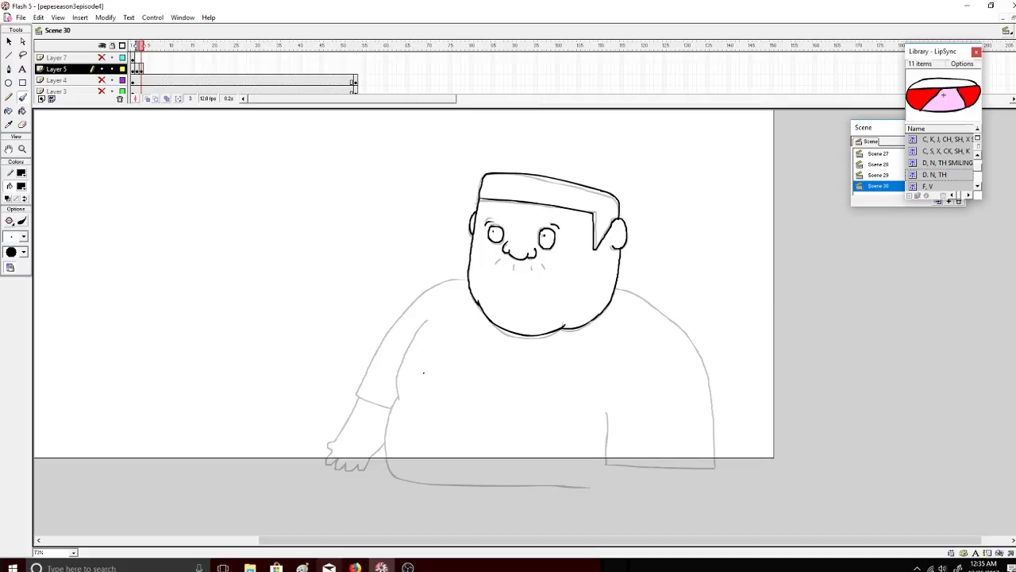